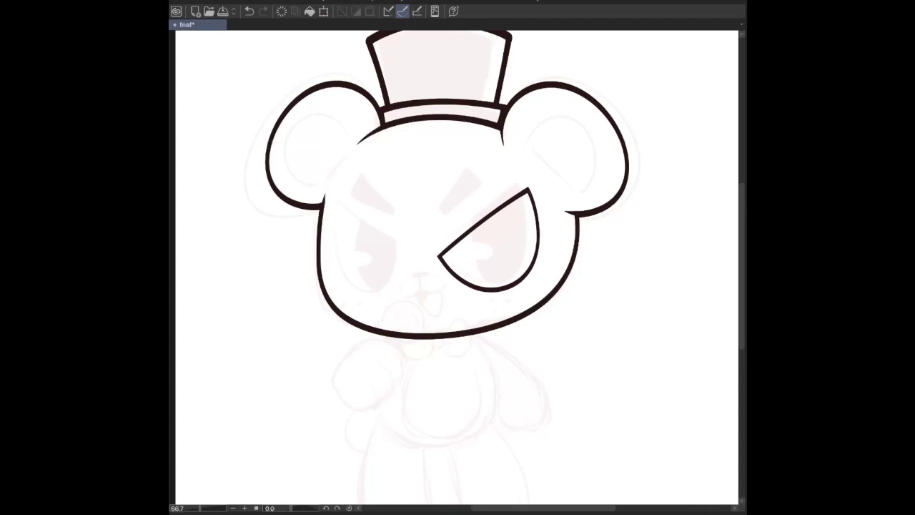
Save the bear drawing.
{"action": "key", "text": "ctrl+s"}
{"action": "scroll", "coordinate": [458, 268], "scroll_direction": "down", "scroll_amount": 1}
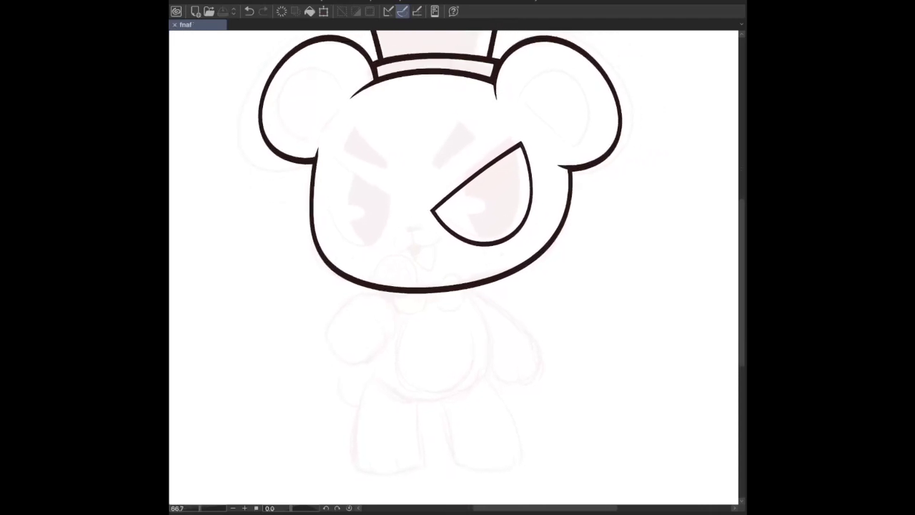
{"action": "scroll", "coordinate": [458, 268], "scroll_direction": "down", "scroll_amount": 1}
{"action": "left_click", "coordinate": [332, 189]}
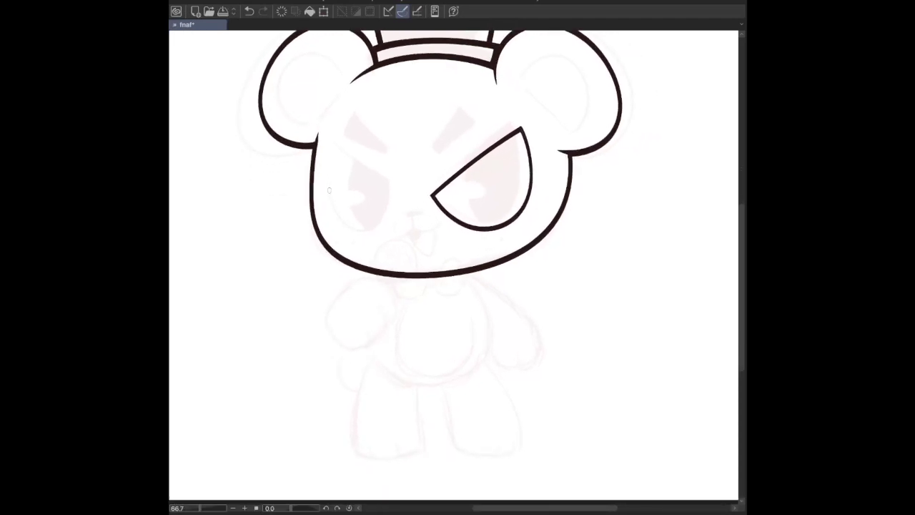
{"action": "left_click_drag", "start_coordinate": [325, 143], "coordinate": [409, 202]}
{"action": "key", "text": "ctrl+z"}
{"action": "mouse_move", "coordinate": [324, 142]}
{"action": "left_mouse_down"}
{"action": "mouse_move", "coordinate": [398, 192]}
{"action": "mouse_move", "coordinate": [400, 207]}
{"action": "mouse_move", "coordinate": [388, 176]}
{"action": "mouse_move", "coordinate": [411, 196]}
{"action": "left_mouse_up"}
{"action": "key", "text": "ctrl+z"}
{"action": "key", "text": "ctrl+z"}
{"action": "key", "text": "ctrl+z"}
{"action": "scroll", "coordinate": [386, 136], "scroll_direction": "up", "scroll_amount": 1}
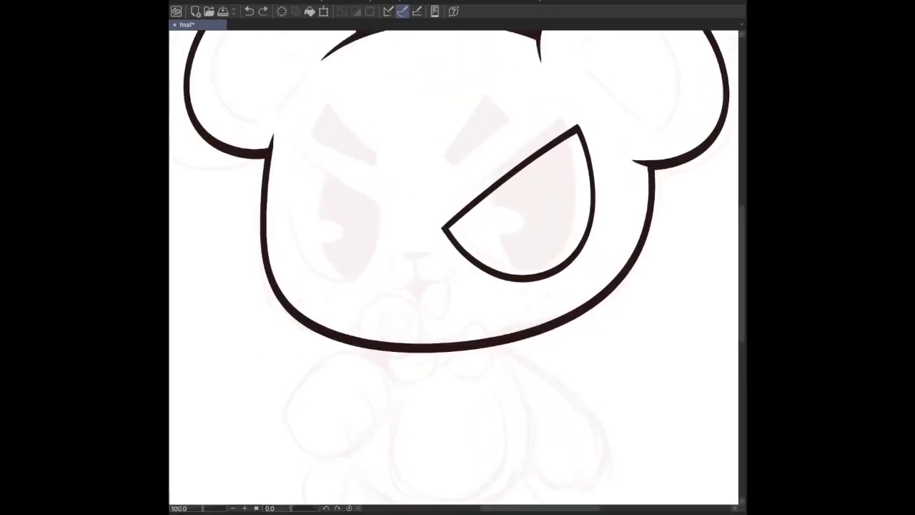
{"action": "mouse_move", "coordinate": [308, 146]}
{"action": "left_mouse_down"}
{"action": "mouse_move", "coordinate": [393, 213]}
{"action": "mouse_move", "coordinate": [384, 213]}
{"action": "mouse_move", "coordinate": [397, 223]}
{"action": "mouse_move", "coordinate": [373, 209]}
{"action": "mouse_move", "coordinate": [393, 226]}
{"action": "mouse_move", "coordinate": [392, 211]}
{"action": "mouse_move", "coordinate": [405, 223]}
{"action": "mouse_move", "coordinate": [398, 227]}
{"action": "left_mouse_up"}
{"action": "key", "text": "ctrl+z"}
{"action": "key", "text": "ctrl+z"}
{"action": "key", "text": "ctrl+z"}
{"action": "key", "text": "ctrl+z"}
{"action": "key", "text": "ctrl+z"}
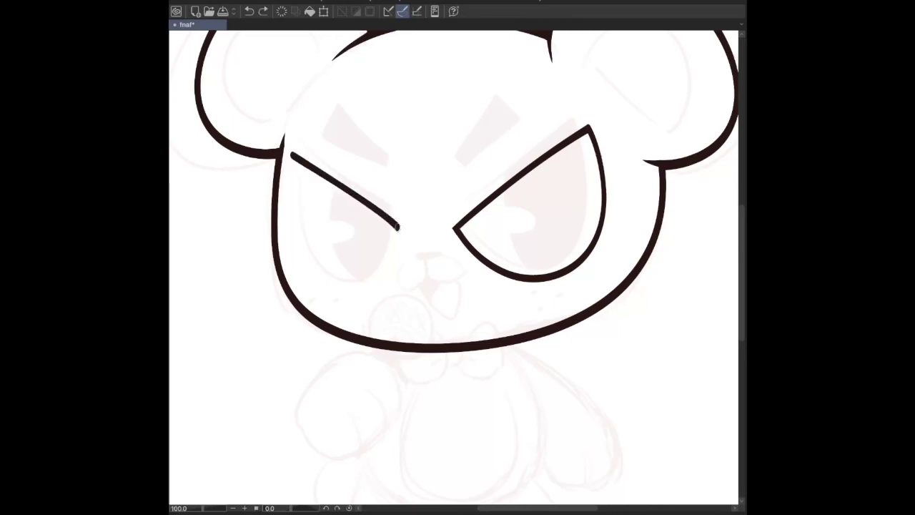
Ink the slanted upper edge of the bear's smaller eye, running down from the outer corner toward the nose.
{"action": "key", "text": "ctrl+z"}
{"action": "left_click_drag", "start_coordinate": [295, 152], "coordinate": [405, 227]}
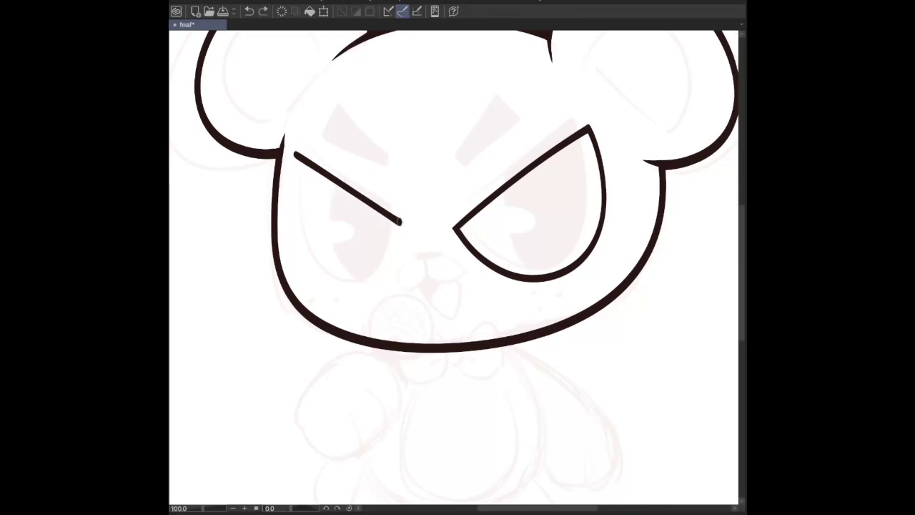
{"action": "key", "text": "ctrl+z"}
{"action": "mouse_move", "coordinate": [295, 150]}
{"action": "left_mouse_down"}
{"action": "mouse_move", "coordinate": [407, 231]}
{"action": "mouse_move", "coordinate": [380, 210]}
{"action": "left_mouse_up"}
{"action": "mouse_move", "coordinate": [271, 124]}
{"action": "left_mouse_down"}
{"action": "mouse_move", "coordinate": [282, 236]}
{"action": "mouse_move", "coordinate": [381, 189]}
{"action": "mouse_move", "coordinate": [379, 175]}
{"action": "mouse_move", "coordinate": [296, 247]}
{"action": "mouse_move", "coordinate": [383, 173]}
{"action": "left_mouse_up"}
{"action": "key", "text": "ctrl+z"}
{"action": "key", "text": "ctrl+z"}
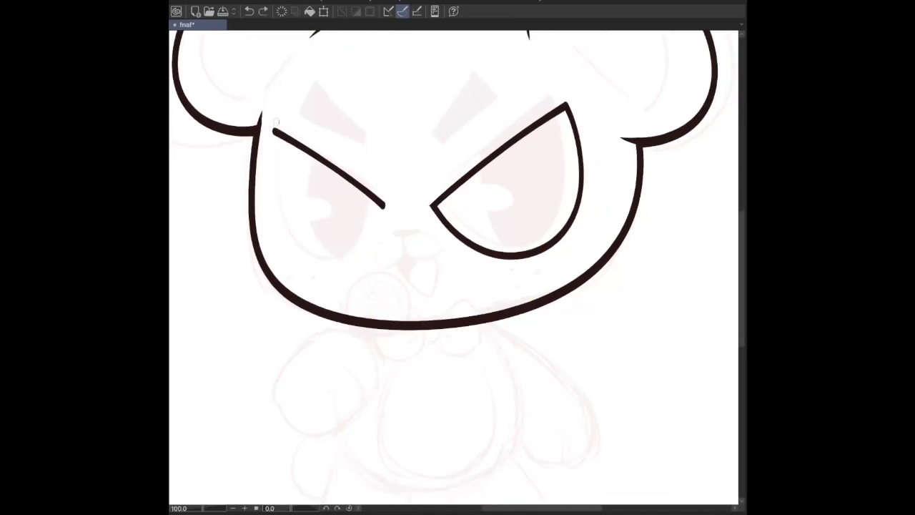
Ink the rounded U-shaped lower outline of the smaller eye, joining both ends of its slanted upper edge.
{"action": "mouse_move", "coordinate": [273, 111]}
{"action": "left_mouse_down"}
{"action": "mouse_move", "coordinate": [272, 171]}
{"action": "mouse_move", "coordinate": [379, 246]}
{"action": "left_mouse_up"}
{"action": "left_click_drag", "start_coordinate": [393, 209], "coordinate": [394, 178]}
{"action": "key", "text": "ctrl+z"}
{"action": "mouse_move", "coordinate": [273, 107]}
{"action": "left_mouse_down"}
{"action": "mouse_move", "coordinate": [287, 239]}
{"action": "mouse_move", "coordinate": [377, 183]}
{"action": "mouse_move", "coordinate": [369, 170]}
{"action": "mouse_move", "coordinate": [273, 162]}
{"action": "mouse_move", "coordinate": [390, 178]}
{"action": "left_mouse_up"}
{"action": "key", "text": "ctrl+z"}
{"action": "key", "text": "ctrl+z"}
{"action": "mouse_move", "coordinate": [274, 110]}
{"action": "left_mouse_down"}
{"action": "mouse_move", "coordinate": [351, 277]}
{"action": "mouse_move", "coordinate": [386, 185]}
{"action": "left_mouse_up"}
{"action": "key", "text": "ctrl+z"}
{"action": "left_click_drag", "start_coordinate": [274, 91], "coordinate": [386, 175]}
{"action": "key", "text": "ctrl+z"}
{"action": "key", "text": "ctrl+z"}
{"action": "left_click_drag", "start_coordinate": [274, 103], "coordinate": [386, 179]}
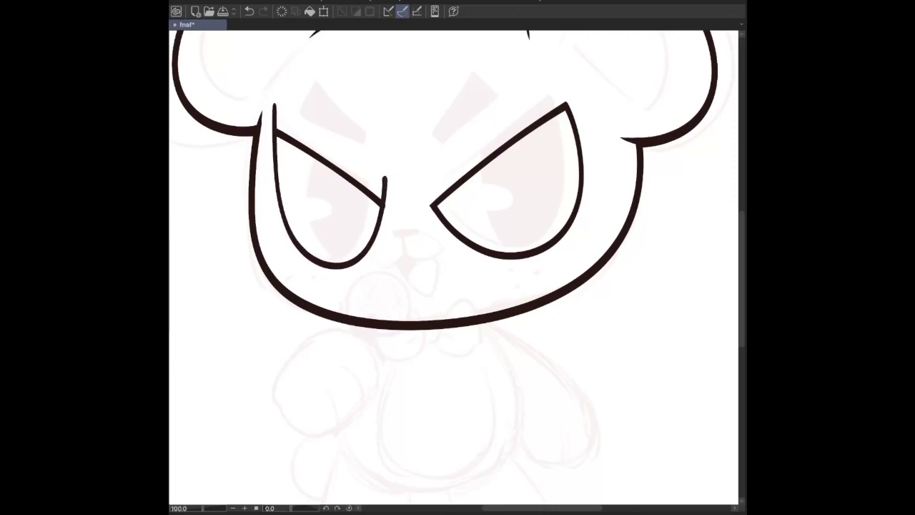
Erase the line ends that overshoot the outer and inner corners of the smaller eye, checking it in a mirrored view.
{"action": "key", "text": "ctrl+0"}
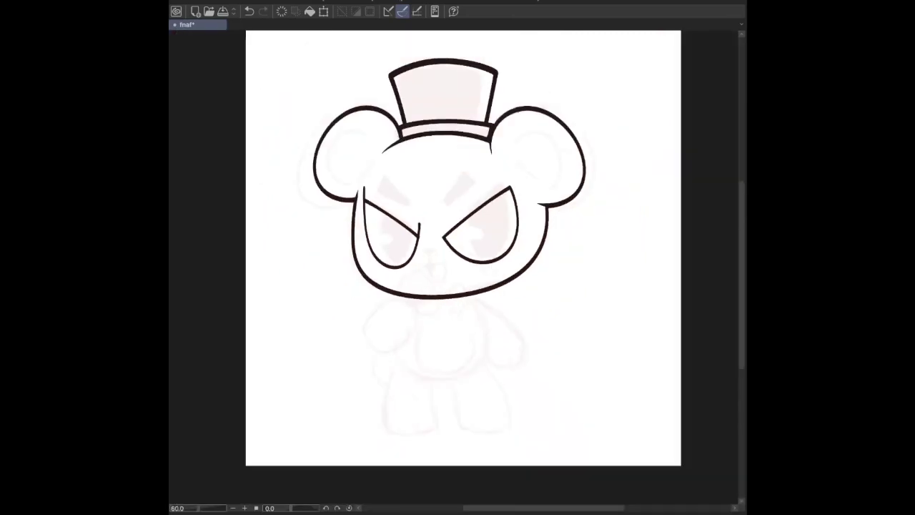
{"action": "key", "text": "ctrl+plus"}
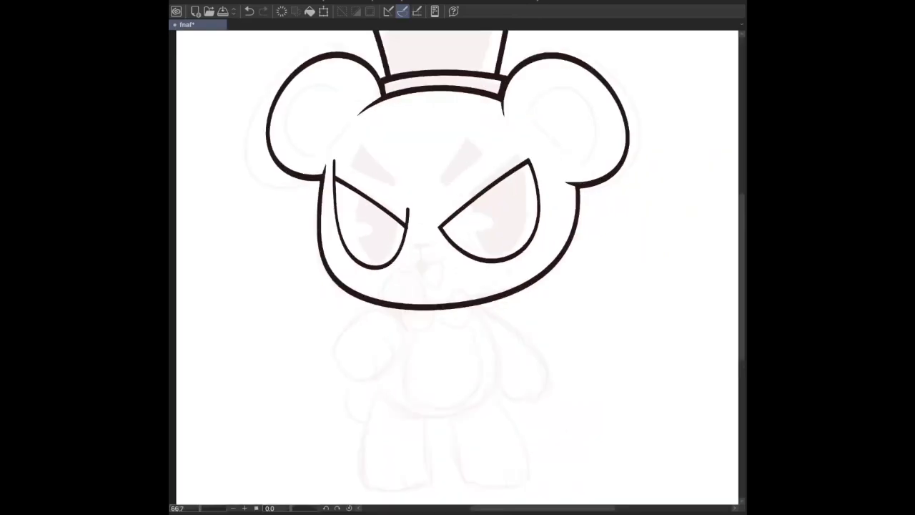
{"action": "key", "text": "r"}
{"action": "key", "text": "r"}
{"action": "key", "text": "r"}
{"action": "key", "text": "r"}
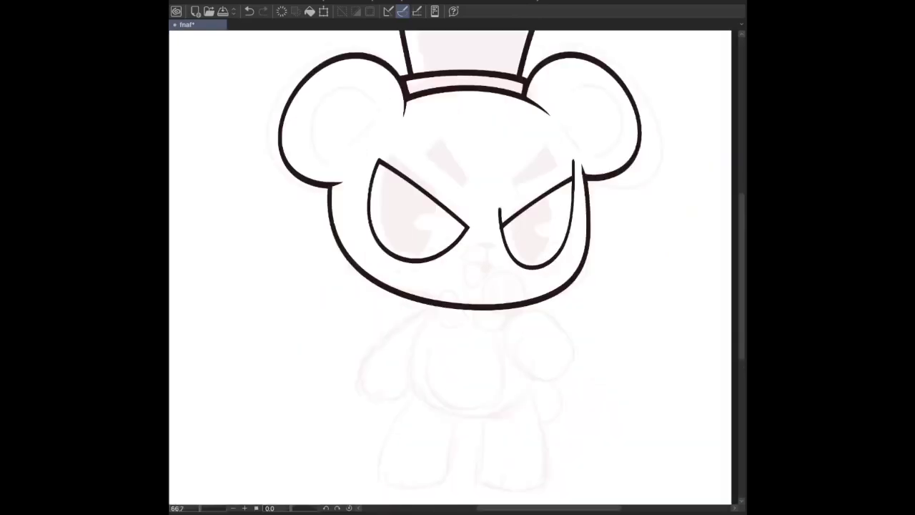
{"action": "key", "text": "ctrl+plus"}
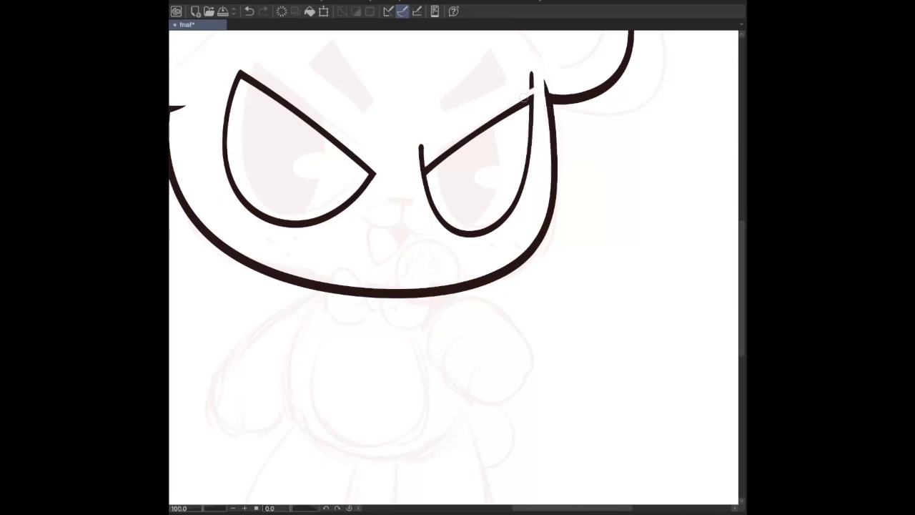
{"action": "left_click_drag", "start_coordinate": [527, 95], "coordinate": [532, 70]}
{"action": "mouse_move", "coordinate": [416, 149]}
{"action": "left_mouse_down"}
{"action": "mouse_move", "coordinate": [410, 166]}
{"action": "mouse_move", "coordinate": [433, 158]}
{"action": "mouse_move", "coordinate": [417, 170]}
{"action": "left_mouse_up"}
{"action": "key", "text": "ctrl+z"}
{"action": "left_click_drag", "start_coordinate": [429, 161], "coordinate": [421, 171]}
{"action": "scroll", "coordinate": [454, 265], "scroll_direction": "left", "scroll_amount": 3}
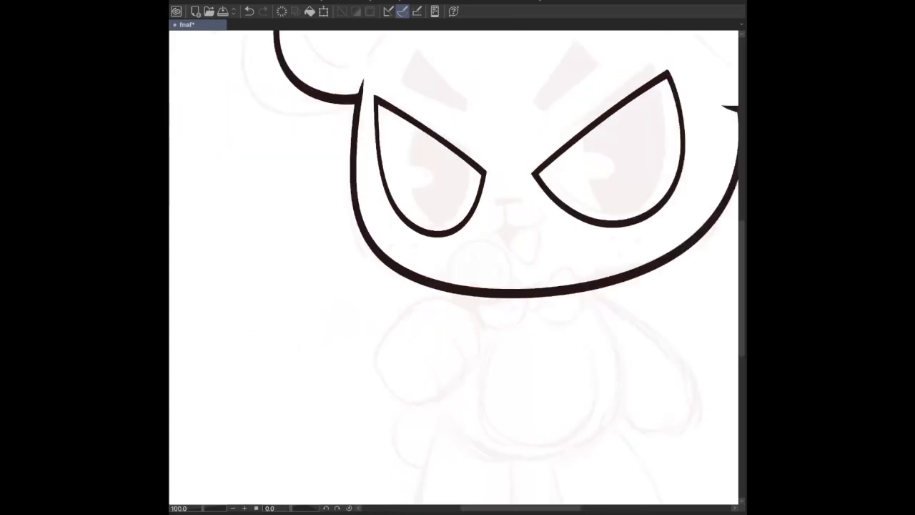
{"action": "key", "text": "h"}
{"action": "left_click_drag", "start_coordinate": [533, 98], "coordinate": [419, 175]}
{"action": "key", "text": "ctrl+z"}
{"action": "left_click_drag", "start_coordinate": [533, 98], "coordinate": [419, 174]}
{"action": "key", "text": "ctrl+z"}
{"action": "left_click_drag", "start_coordinate": [533, 100], "coordinate": [422, 174]}
{"action": "key", "text": "ctrl+minus"}
{"action": "key", "text": "h"}
{"action": "key", "text": "ctrl+z"}
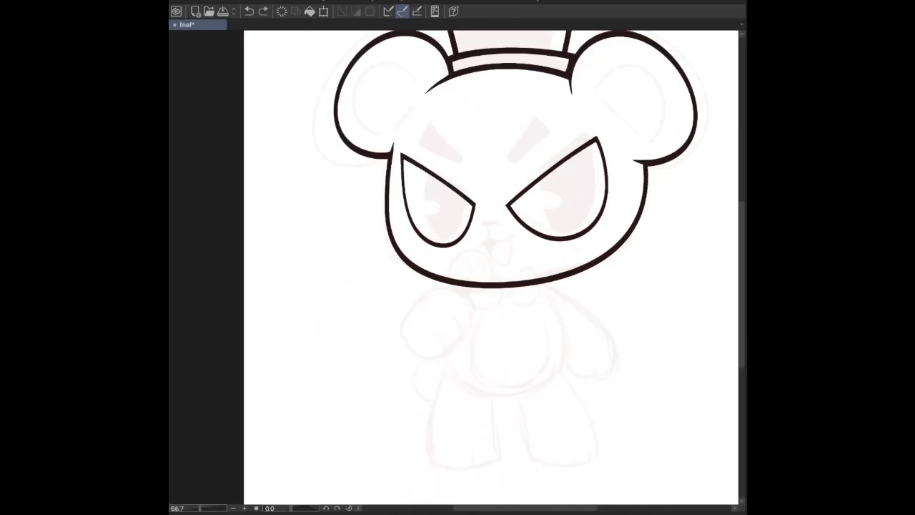
Shift both eye outlines slightly to the right, moving the larger eye a little farther than the smaller one.
{"action": "scroll", "coordinate": [491, 267], "scroll_direction": "right", "scroll_amount": 3}
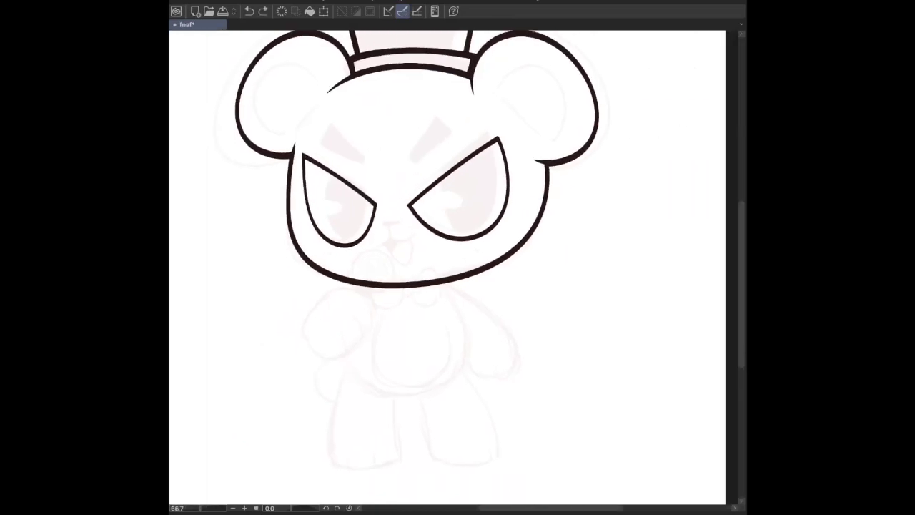
{"action": "left_click_drag", "start_coordinate": [457, 188], "coordinate": [463, 187]}
{"action": "key", "text": "Right"}
{"action": "key", "text": "Right"}
{"action": "key", "text": "Right"}
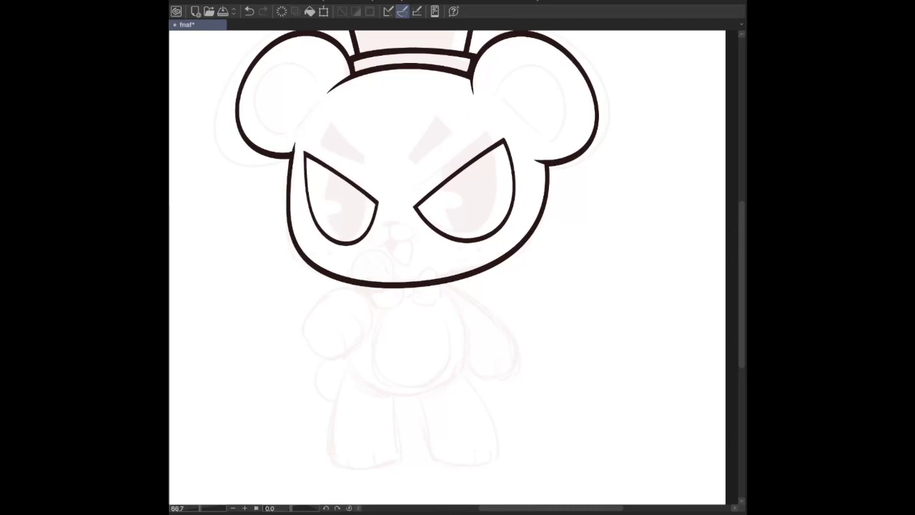
Transform each eye outline in turn, rotating it slightly and fitting it to the face.
{"action": "key", "text": "ctrl+t"}
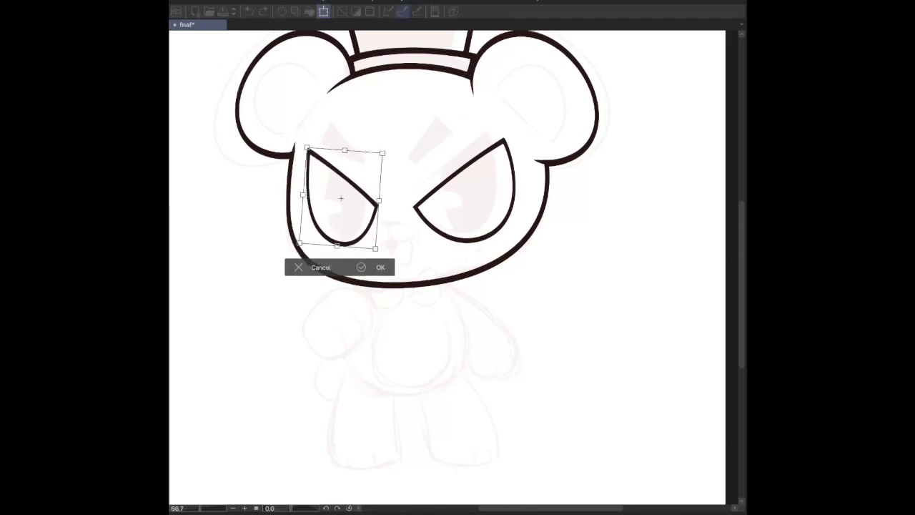
{"action": "key", "text": "Return"}
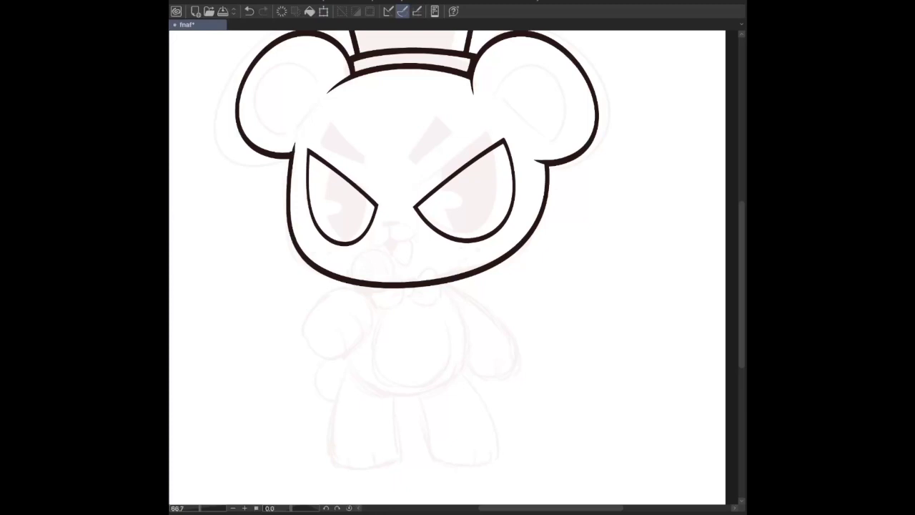
{"action": "key", "text": "ctrl+t"}
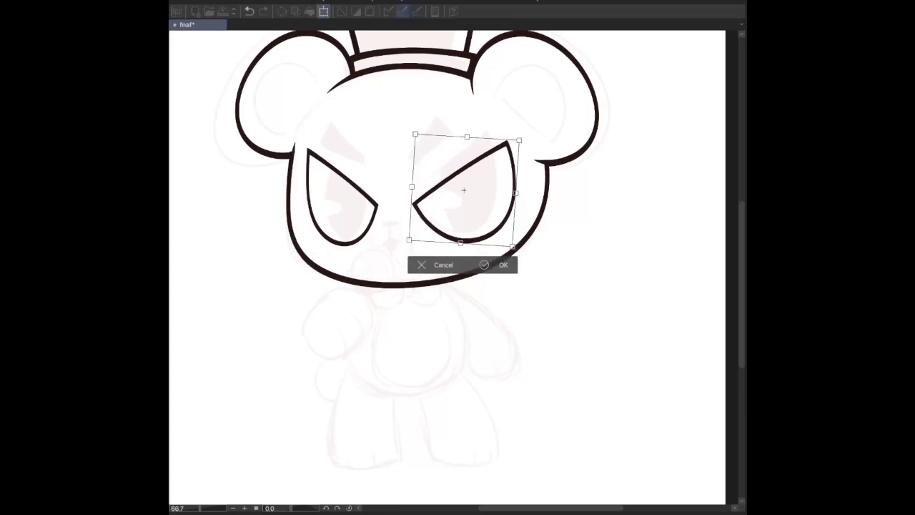
{"action": "key", "text": "Return"}
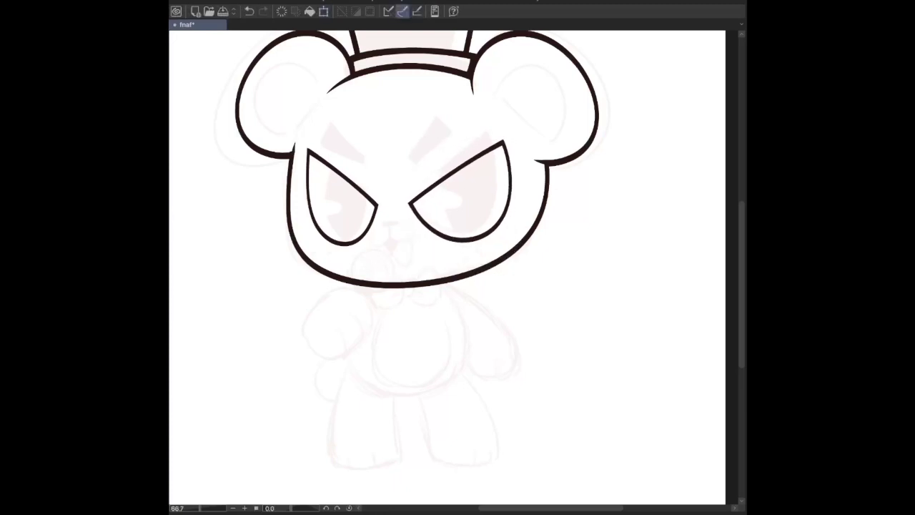
{"action": "key", "text": "ctrl+minus"}
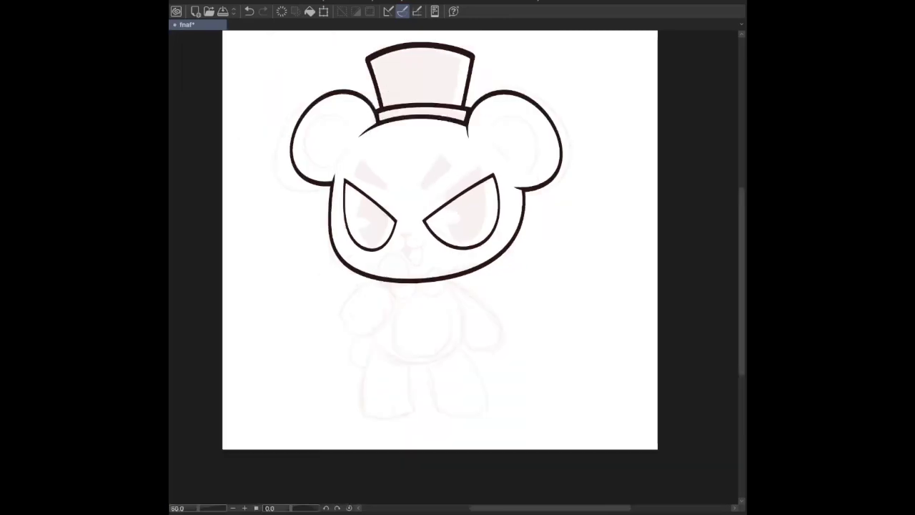
{"action": "scroll", "coordinate": [453, 239], "scroll_direction": "left", "scroll_amount": 2}
{"action": "scroll", "coordinate": [454, 239], "scroll_direction": "right", "scroll_amount": 2}
{"action": "key", "text": "ctrl+plus"}
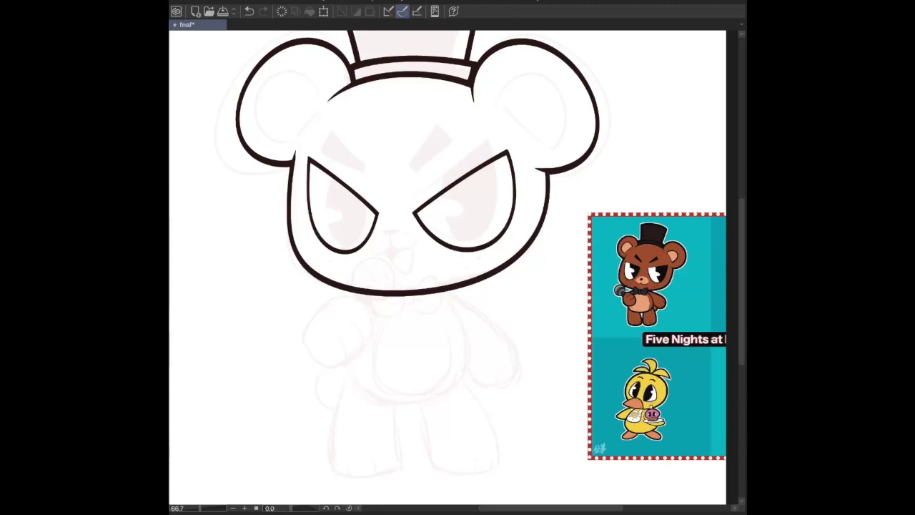
{"action": "key", "text": "ctrl+plus"}
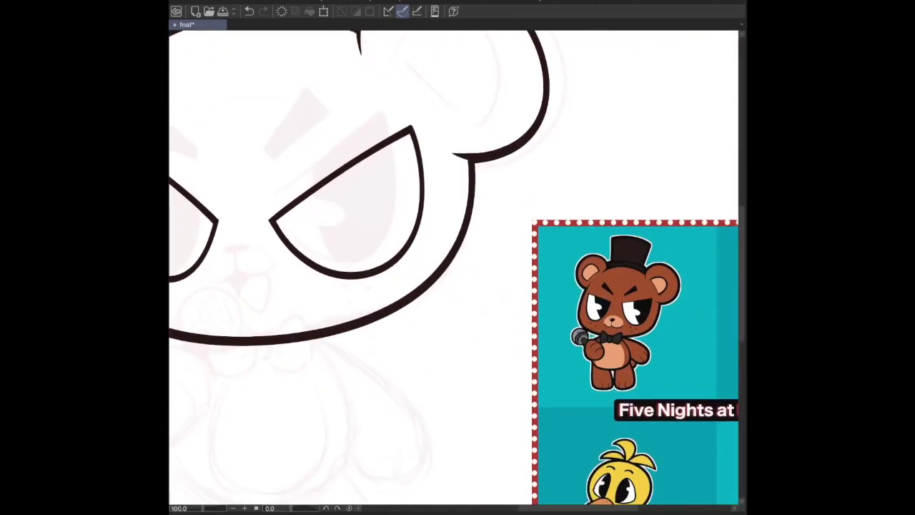
{"action": "scroll", "coordinate": [454, 270], "scroll_direction": "left", "scroll_amount": 5}
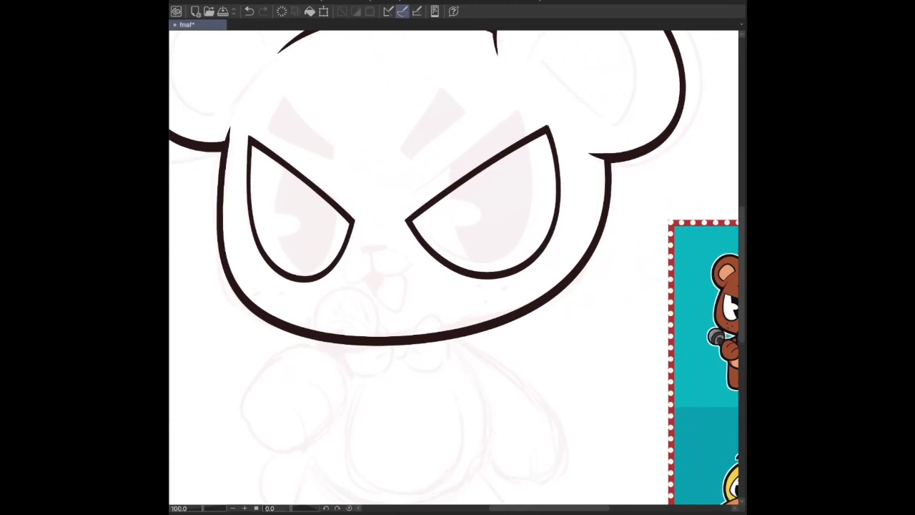
{"action": "left_click", "coordinate": [401, 171]}
{"action": "left_click", "coordinate": [465, 100]}
{"action": "left_click", "coordinate": [489, 127]}
{"action": "left_click", "coordinate": [406, 186]}
{"action": "left_click", "coordinate": [400, 171]}
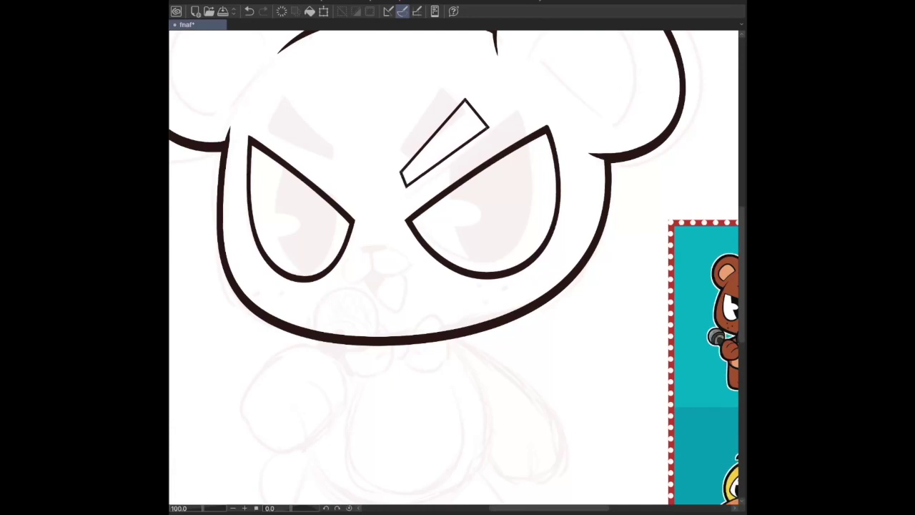
{"action": "key", "text": "ctrl+minus"}
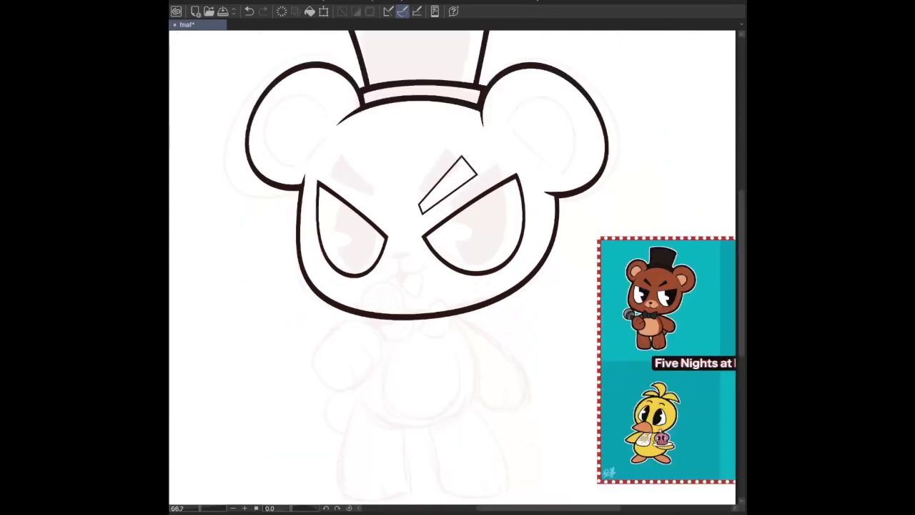
{"action": "key", "text": "ctrl+z"}
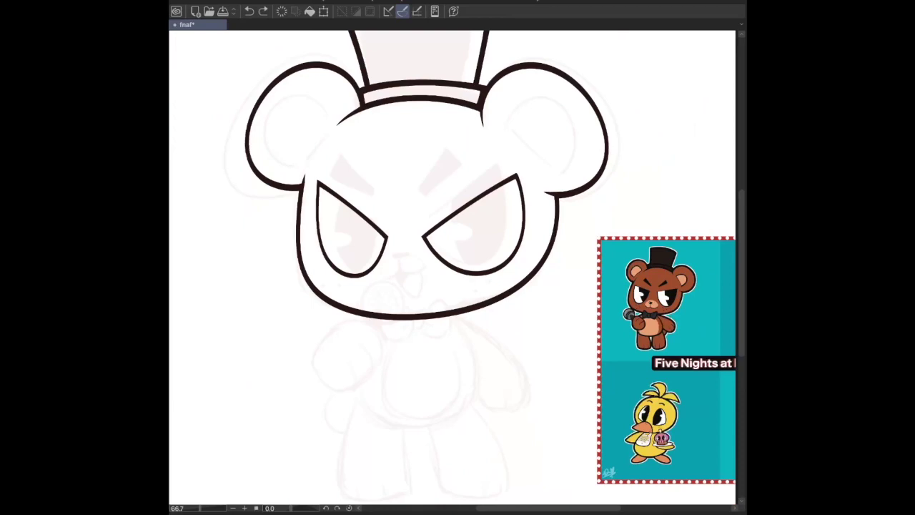
Outline a tapered four-sided eyebrow above each eye, redrawing the one above the smaller eye after a mirrored check.
{"action": "mouse_move", "coordinate": [418, 194]}
{"action": "left_mouse_down"}
{"action": "mouse_move", "coordinate": [452, 153]}
{"action": "mouse_move", "coordinate": [466, 173]}
{"action": "mouse_move", "coordinate": [420, 200]}
{"action": "left_mouse_up"}
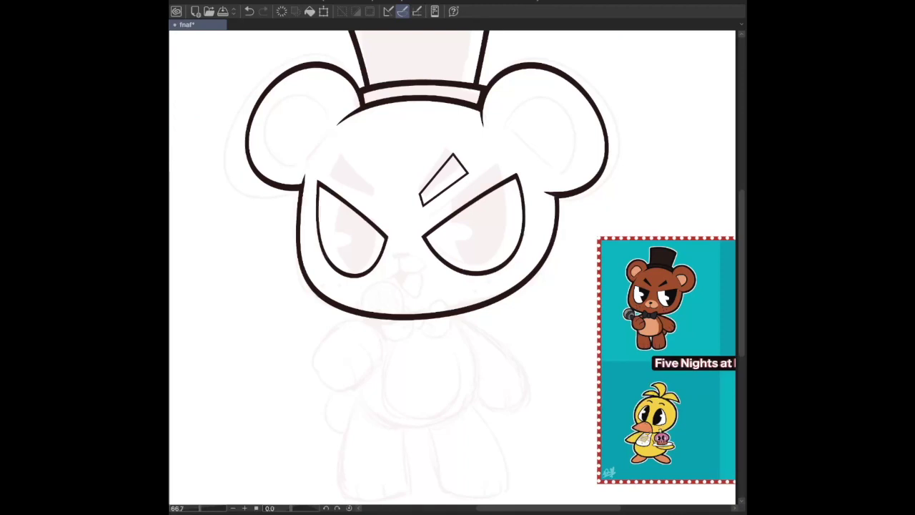
{"action": "mouse_move", "coordinate": [383, 204]}
{"action": "left_mouse_down"}
{"action": "mouse_move", "coordinate": [384, 192]}
{"action": "mouse_move", "coordinate": [353, 164]}
{"action": "mouse_move", "coordinate": [343, 179]}
{"action": "mouse_move", "coordinate": [384, 204]}
{"action": "left_mouse_up"}
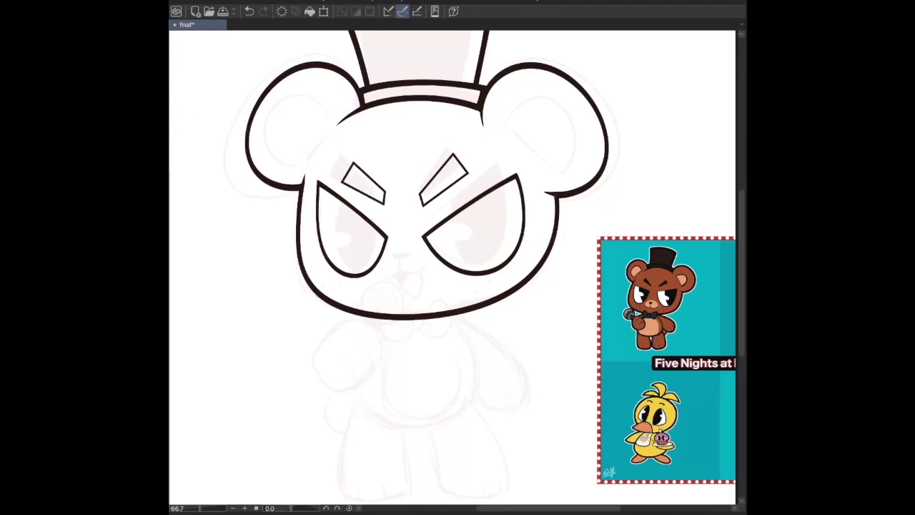
{"action": "key", "text": "h"}
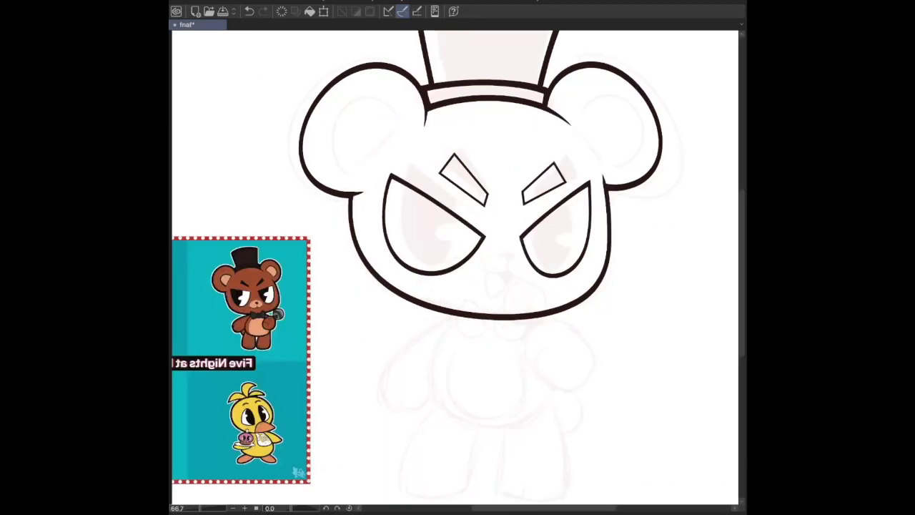
{"action": "key", "text": "h"}
{"action": "key", "text": "ctrl+z"}
{"action": "mouse_move", "coordinate": [390, 195]}
{"action": "left_mouse_down"}
{"action": "mouse_move", "coordinate": [347, 161]}
{"action": "mouse_move", "coordinate": [342, 179]}
{"action": "mouse_move", "coordinate": [390, 207]}
{"action": "left_mouse_up"}
{"action": "left_click", "coordinate": [389, 195]}
Rotate the two eyebrows slightly as a pair and nudge them up and to the right above the eyes.
{"action": "key", "text": "ctrl+t"}
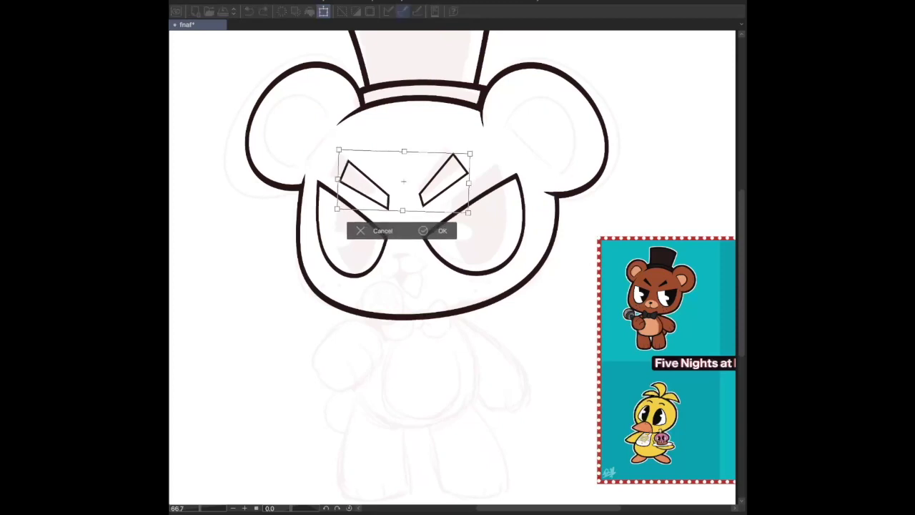
{"action": "key", "text": "Return"}
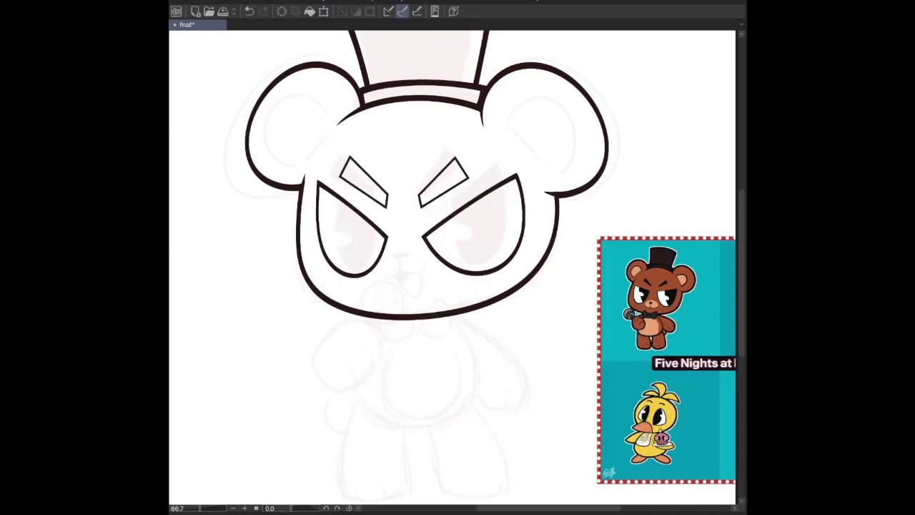
{"action": "key", "text": "Right"}
{"action": "key", "text": "Right"}
{"action": "key", "text": "Right"}
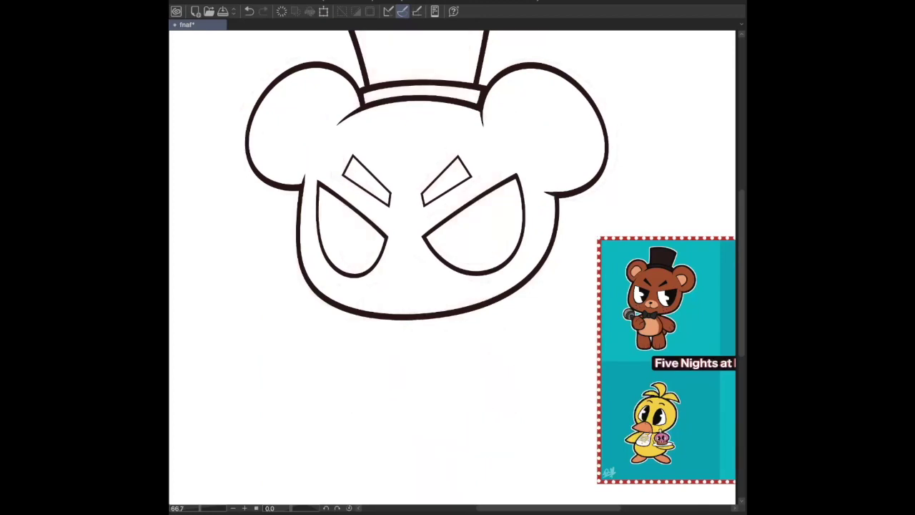
{"action": "key", "text": "Up"}
{"action": "key", "text": "Right"}
{"action": "key", "text": "Up"}
{"action": "key", "text": "Right"}
{"action": "key", "text": "Down"}
{"action": "key", "text": "Down"}
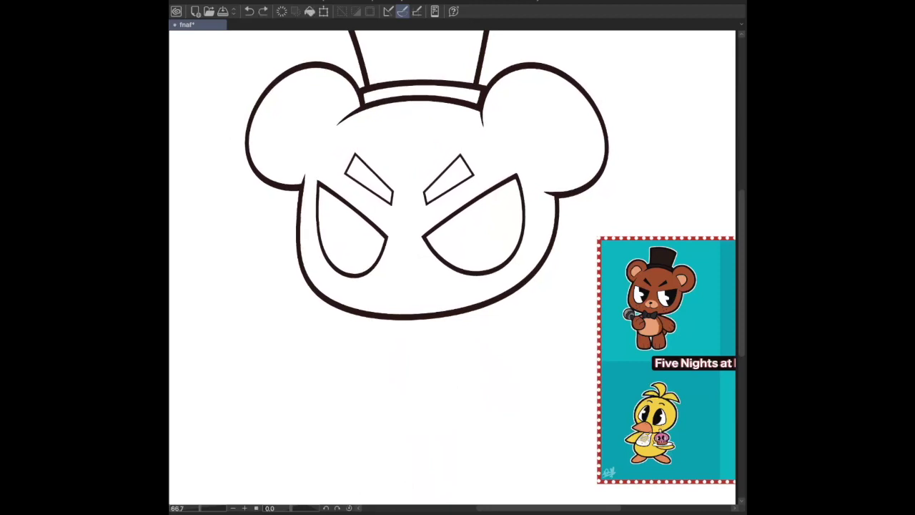
Delete both eyebrows and redraw the one above the larger eye as a tapered four-sided outline over the sketch.
{"action": "key", "text": "Delete"}
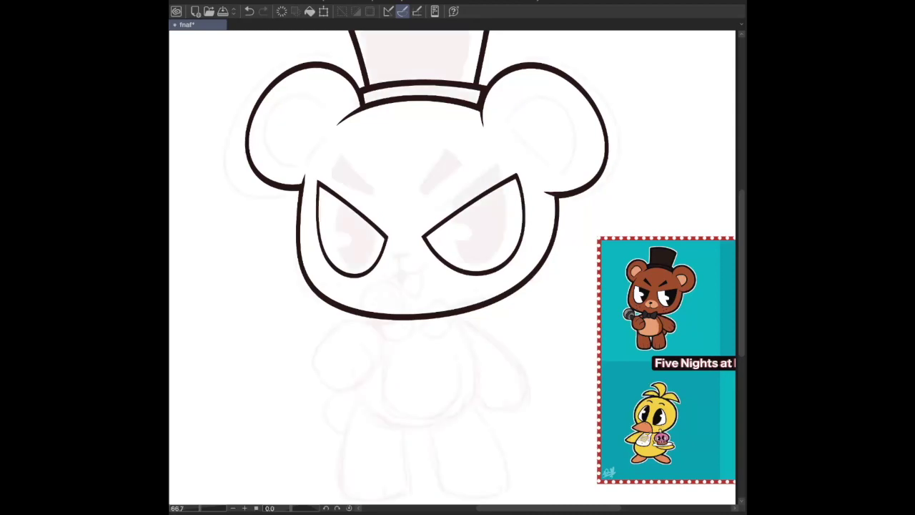
{"action": "mouse_move", "coordinate": [423, 193]}
{"action": "left_mouse_down"}
{"action": "mouse_move", "coordinate": [459, 155]}
{"action": "mouse_move", "coordinate": [471, 170]}
{"action": "mouse_move", "coordinate": [425, 192]}
{"action": "left_mouse_up"}
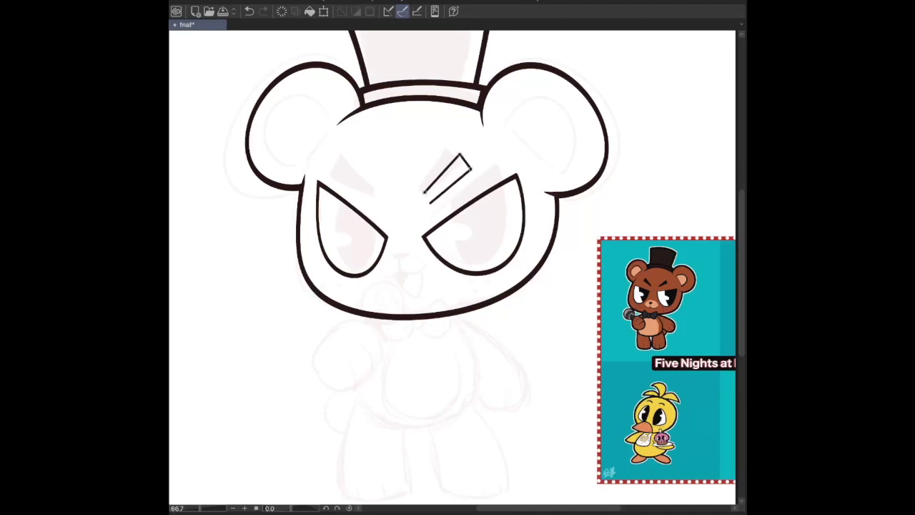
{"action": "key", "text": "ctrl+z"}
{"action": "mouse_move", "coordinate": [419, 193]}
{"action": "left_mouse_down"}
{"action": "mouse_move", "coordinate": [454, 148]}
{"action": "mouse_move", "coordinate": [472, 172]}
{"action": "mouse_move", "coordinate": [443, 195]}
{"action": "mouse_move", "coordinate": [420, 191]}
{"action": "left_mouse_up"}
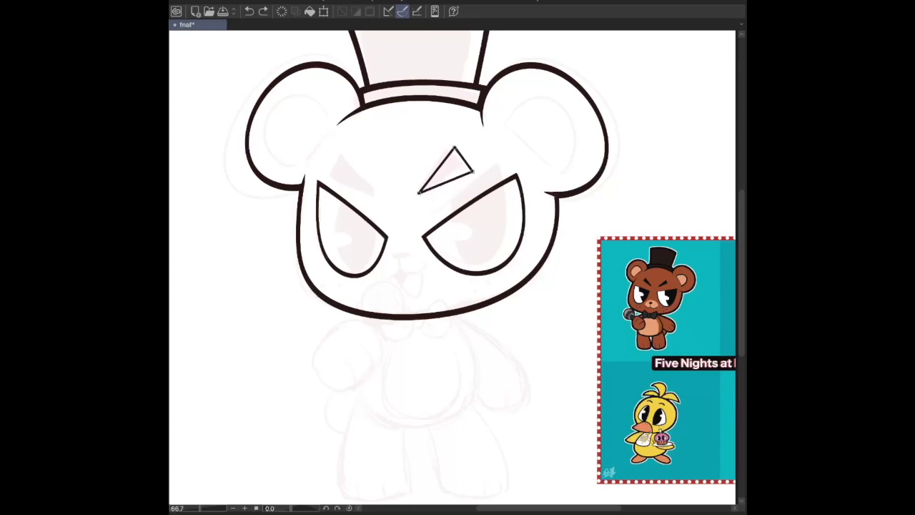
{"action": "key", "text": "ctrl+z"}
{"action": "mouse_move", "coordinate": [472, 172]}
{"action": "left_mouse_down"}
{"action": "mouse_move", "coordinate": [429, 201]}
{"action": "mouse_move", "coordinate": [419, 193]}
{"action": "mouse_move", "coordinate": [452, 160]}
{"action": "mouse_move", "coordinate": [473, 173]}
{"action": "mouse_move", "coordinate": [419, 192]}
{"action": "mouse_move", "coordinate": [421, 205]}
{"action": "mouse_move", "coordinate": [417, 194]}
{"action": "left_mouse_up"}
{"action": "key", "text": "ctrl+z"}
{"action": "key", "text": "ctrl+z"}
{"action": "key", "text": "ctrl+z"}
{"action": "key", "text": "ctrl+z"}
{"action": "key", "text": "ctrl+z"}
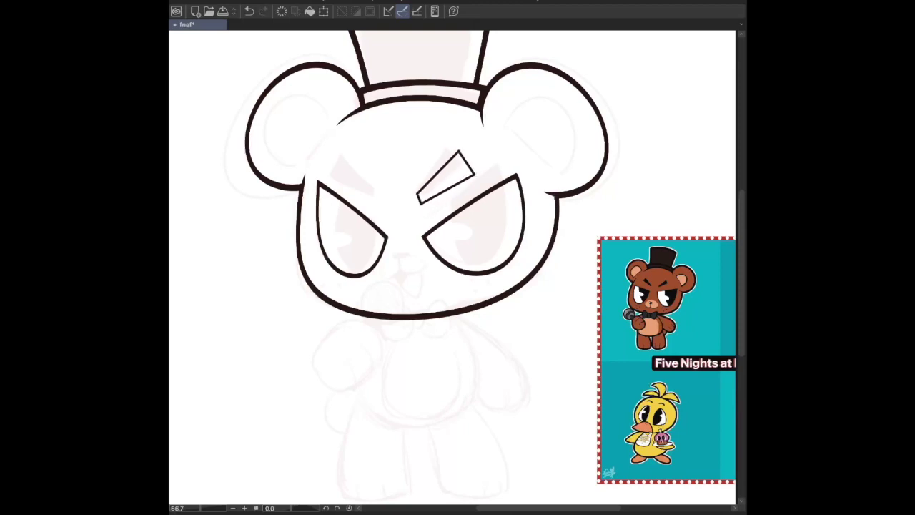
Transform the new eyebrow above the larger eye so it is slightly shorter and slopes more steeply.
{"action": "key", "text": "ctrl+t"}
{"action": "left_click_drag", "start_coordinate": [419, 202], "coordinate": [441, 174]}
{"action": "key", "text": "Return"}
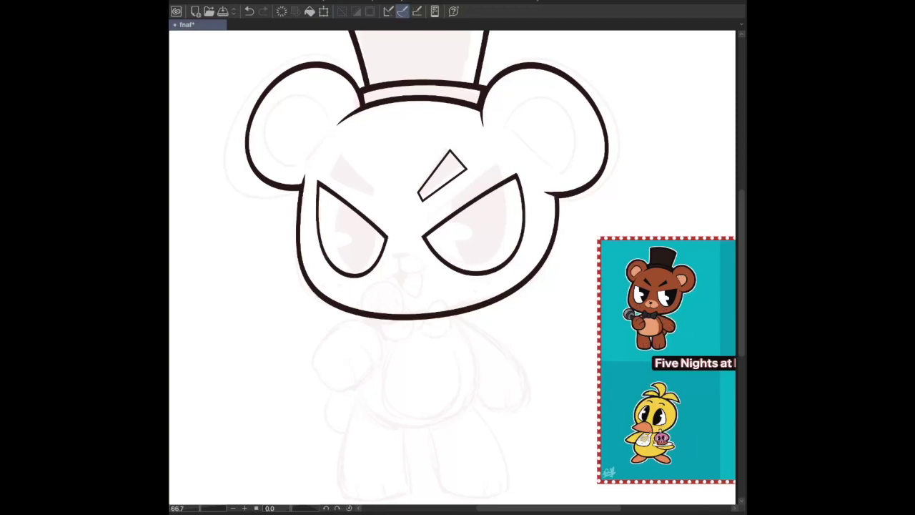
Duplicate the eyebrow, place a mirrored copy above the smaller eye, adjust both positions to match, and save the file.
{"action": "key", "text": "ctrl+c"}
{"action": "key", "text": "ctrl+v"}
{"action": "left_click_drag", "start_coordinate": [443, 175], "coordinate": [371, 177]}
{"action": "left_click_drag", "start_coordinate": [442, 175], "coordinate": [446, 178]}
{"action": "key", "text": "ctrl+t"}
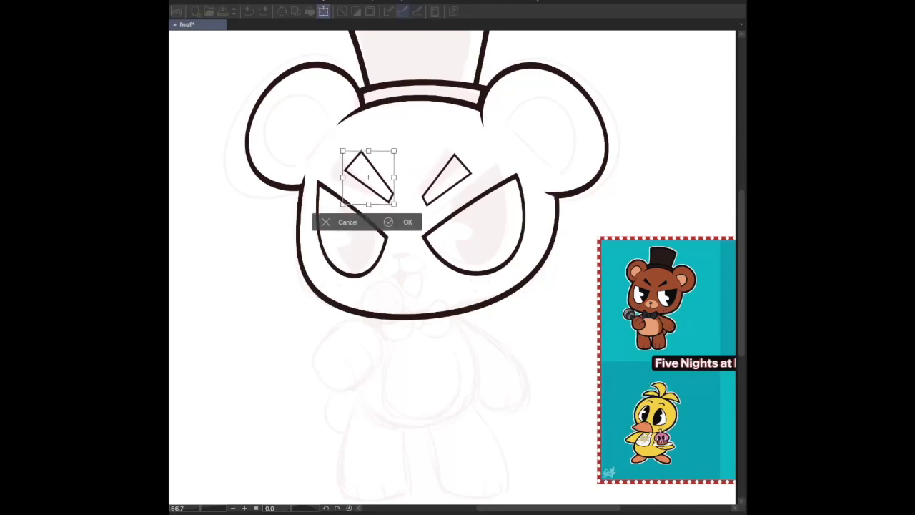
{"action": "key", "text": "Return"}
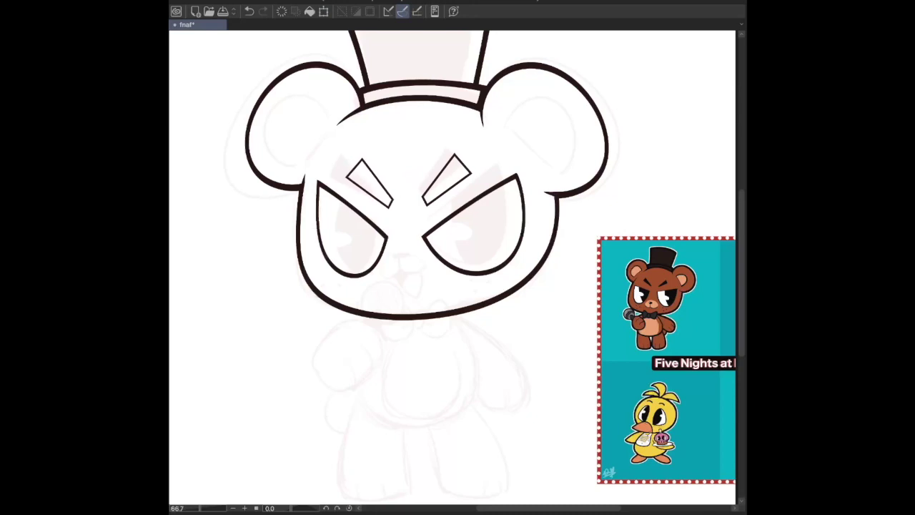
{"action": "key", "text": "ctrl+s"}
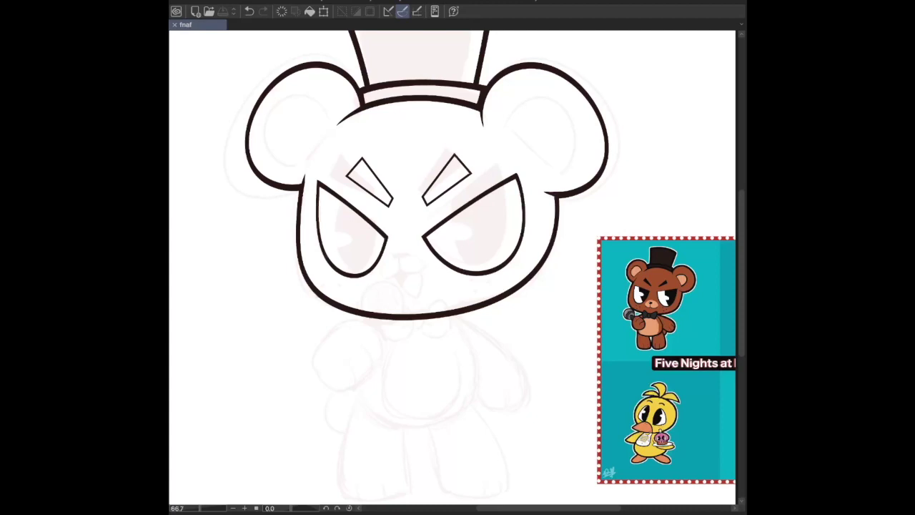
Try to ink the curved iris edge across the smaller eye and trim where it crosses the eye outline.
{"action": "key", "text": "ctrl+plus"}
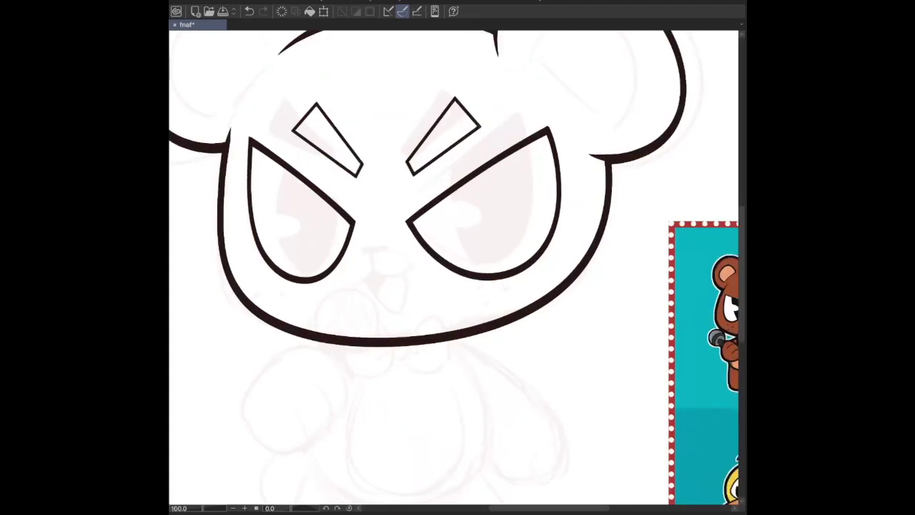
{"action": "key", "text": "ctrl+minus"}
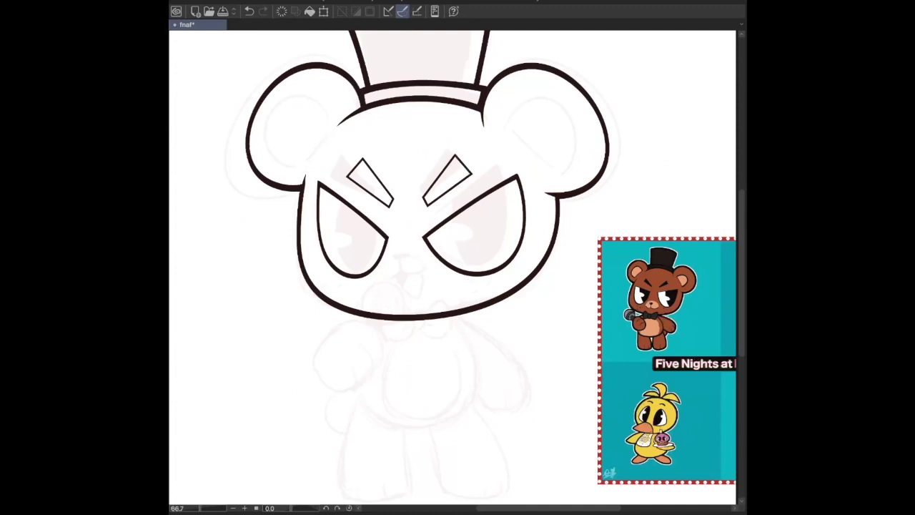
{"action": "mouse_move", "coordinate": [350, 194]}
{"action": "left_mouse_down"}
{"action": "mouse_move", "coordinate": [366, 276]}
{"action": "mouse_move", "coordinate": [336, 243]}
{"action": "mouse_move", "coordinate": [370, 273]}
{"action": "left_mouse_up"}
{"action": "key", "text": "ctrl+z"}
{"action": "key", "text": "ctrl+z"}
{"action": "key", "text": "ctrl+z"}
{"action": "mouse_move", "coordinate": [346, 188]}
{"action": "left_mouse_down"}
{"action": "mouse_move", "coordinate": [337, 232]}
{"action": "mouse_move", "coordinate": [363, 275]}
{"action": "left_mouse_up"}
{"action": "key", "text": "ctrl+z"}
{"action": "left_click_drag", "start_coordinate": [344, 177], "coordinate": [363, 280]}
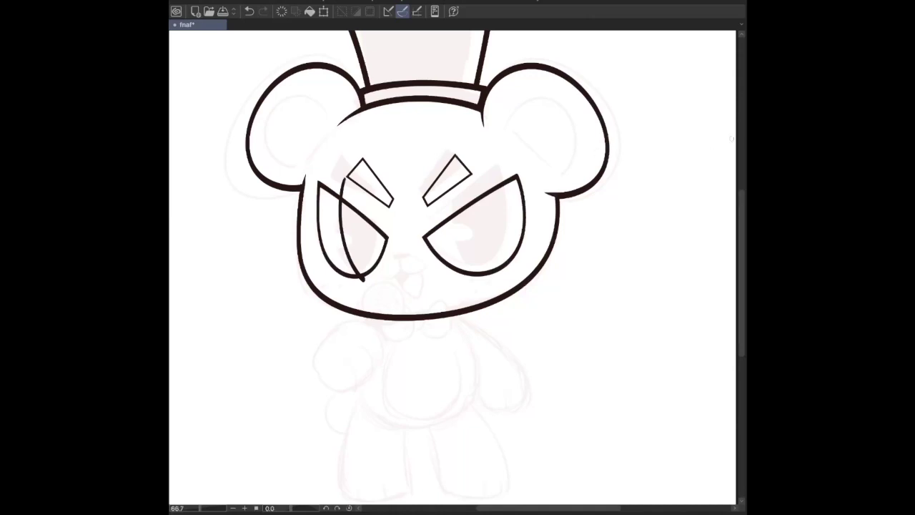
{"action": "scroll", "coordinate": [454, 264], "scroll_direction": "down", "scroll_amount": 1}
{"action": "left_click_drag", "start_coordinate": [354, 166], "coordinate": [347, 181]}
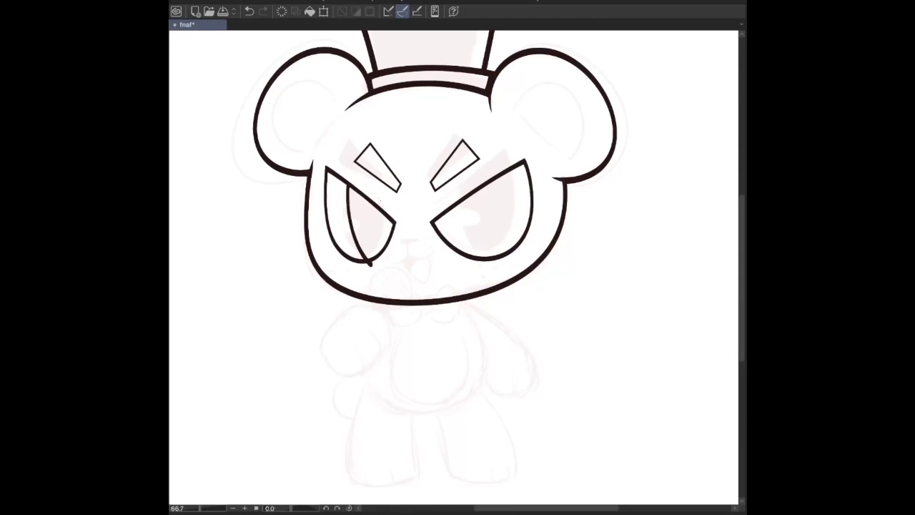
{"action": "key", "text": "ctrl+z"}
{"action": "key", "text": "ctrl+z"}
Ink a curved iris edge down through the smaller eye, running slightly past its upper and lower outlines.
{"action": "mouse_move", "coordinate": [352, 171]}
{"action": "left_mouse_down"}
{"action": "mouse_move", "coordinate": [344, 233]}
{"action": "mouse_move", "coordinate": [366, 262]}
{"action": "left_mouse_up"}
{"action": "key", "text": "ctrl+z"}
{"action": "mouse_move", "coordinate": [345, 170]}
{"action": "left_mouse_down"}
{"action": "mouse_move", "coordinate": [383, 202]}
{"action": "mouse_move", "coordinate": [349, 227]}
{"action": "mouse_move", "coordinate": [370, 263]}
{"action": "mouse_move", "coordinate": [362, 174]}
{"action": "mouse_move", "coordinate": [377, 266]}
{"action": "left_mouse_up"}
{"action": "key", "text": "ctrl+z"}
{"action": "key", "text": "ctrl+z"}
{"action": "key", "text": "ctrl+z"}
{"action": "mouse_move", "coordinate": [359, 166]}
{"action": "left_mouse_down"}
{"action": "mouse_move", "coordinate": [349, 210]}
{"action": "mouse_move", "coordinate": [377, 268]}
{"action": "left_mouse_up"}
Ink a tall U-shaped iris inside the larger eye, following the sketch down to the lower eye outline.
{"action": "mouse_move", "coordinate": [459, 187]}
{"action": "left_mouse_down"}
{"action": "mouse_move", "coordinate": [528, 243]}
{"action": "mouse_move", "coordinate": [517, 178]}
{"action": "mouse_move", "coordinate": [509, 187]}
{"action": "mouse_move", "coordinate": [502, 175]}
{"action": "mouse_move", "coordinate": [521, 214]}
{"action": "mouse_move", "coordinate": [516, 175]}
{"action": "mouse_move", "coordinate": [457, 229]}
{"action": "mouse_move", "coordinate": [509, 172]}
{"action": "left_mouse_up"}
{"action": "key", "text": "ctrl+z"}
{"action": "key", "text": "ctrl+z"}
{"action": "key", "text": "ctrl+z"}
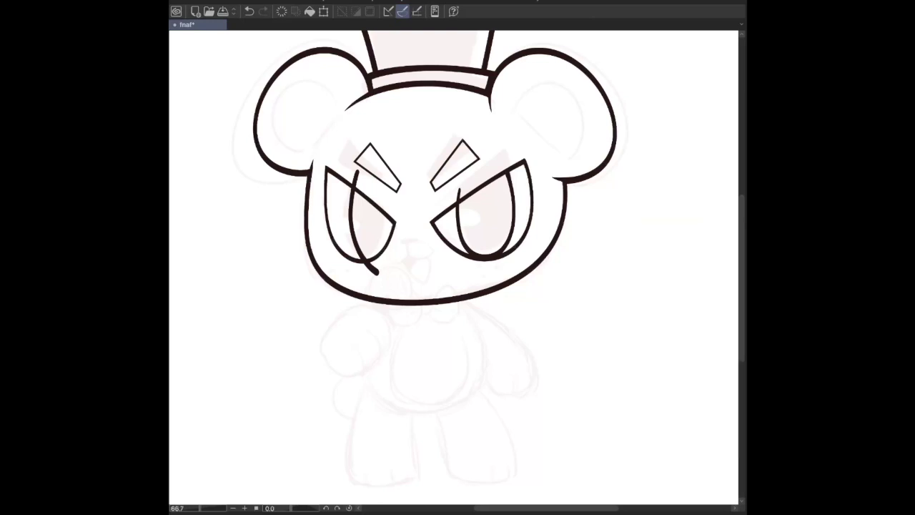
Erase the iris line ends that overshoot both eye outlines, checking the drawing mirrored, and save the file.
{"action": "left_click_drag", "start_coordinate": [357, 170], "coordinate": [348, 184]}
{"action": "mouse_move", "coordinate": [369, 258]}
{"action": "left_mouse_down"}
{"action": "mouse_move", "coordinate": [376, 275]}
{"action": "mouse_move", "coordinate": [366, 263]}
{"action": "left_mouse_up"}
{"action": "key", "text": "m"}
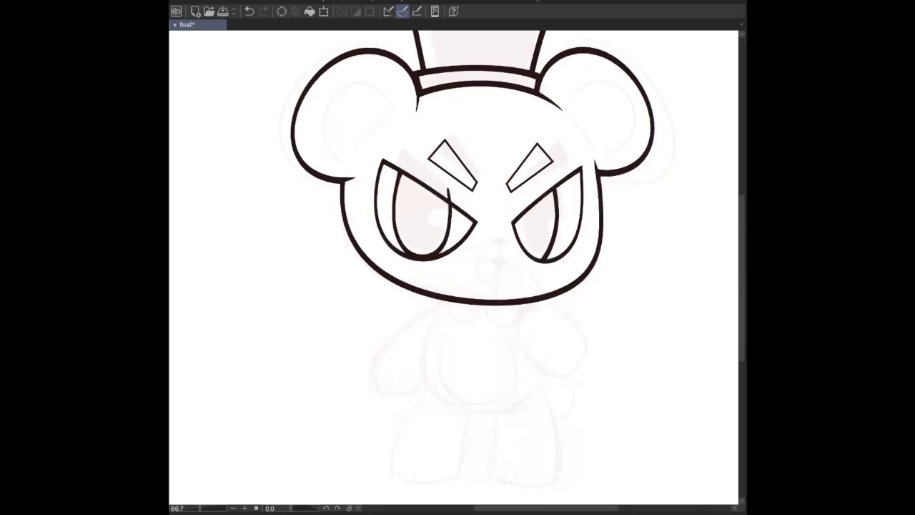
{"action": "left_click_drag", "start_coordinate": [448, 188], "coordinate": [450, 203]}
{"action": "key", "text": "h"}
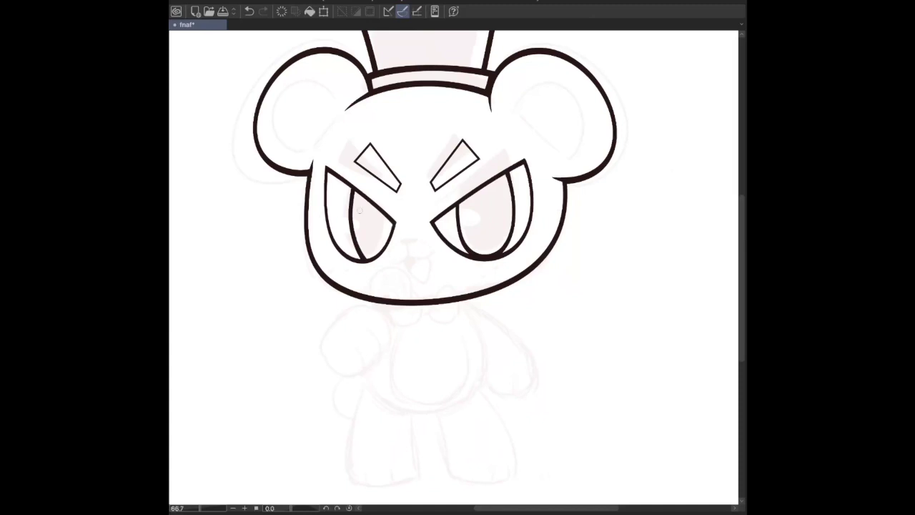
{"action": "key", "text": "ctrl+s"}
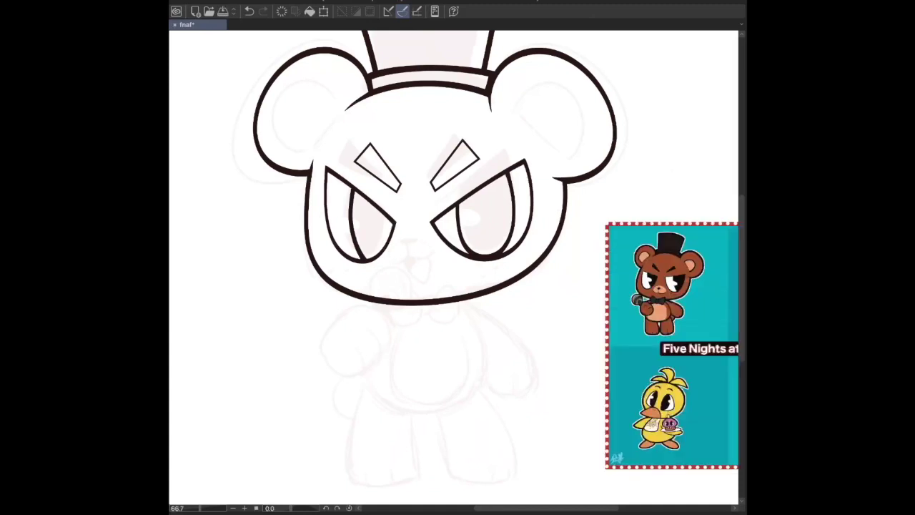
Ink a small rounded triangular nose outline between and just below the eyes, and save the file.
{"action": "key", "text": "ctrl+plus"}
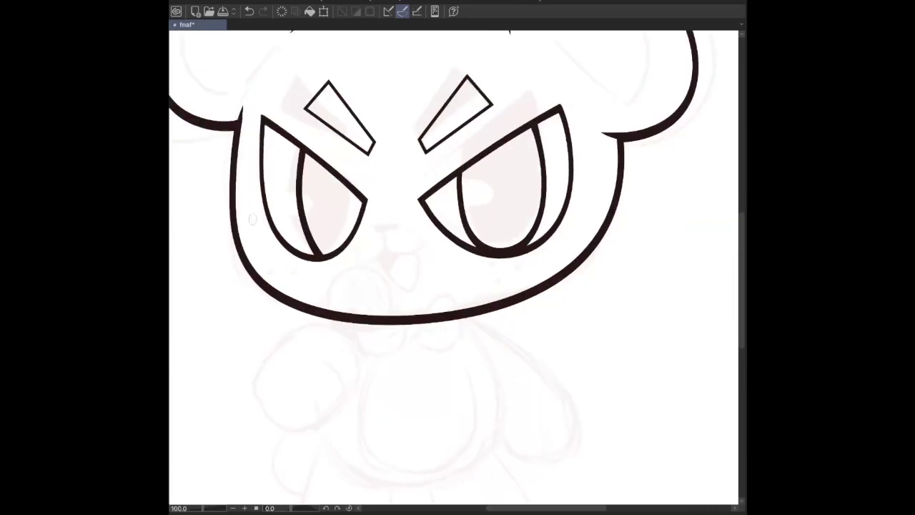
{"action": "left_click_drag", "start_coordinate": [724, 201], "coordinate": [735, 178]}
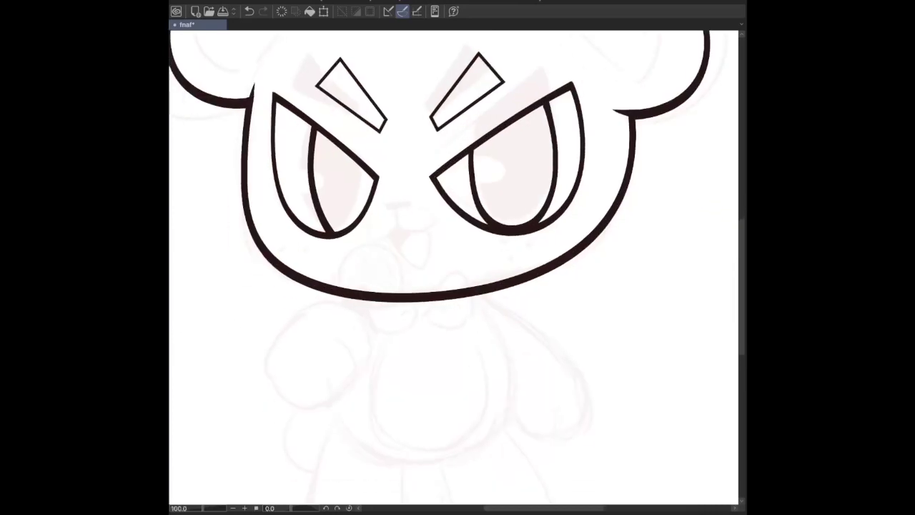
{"action": "scroll", "coordinate": [321, 227], "scroll_direction": "down", "scroll_amount": 2}
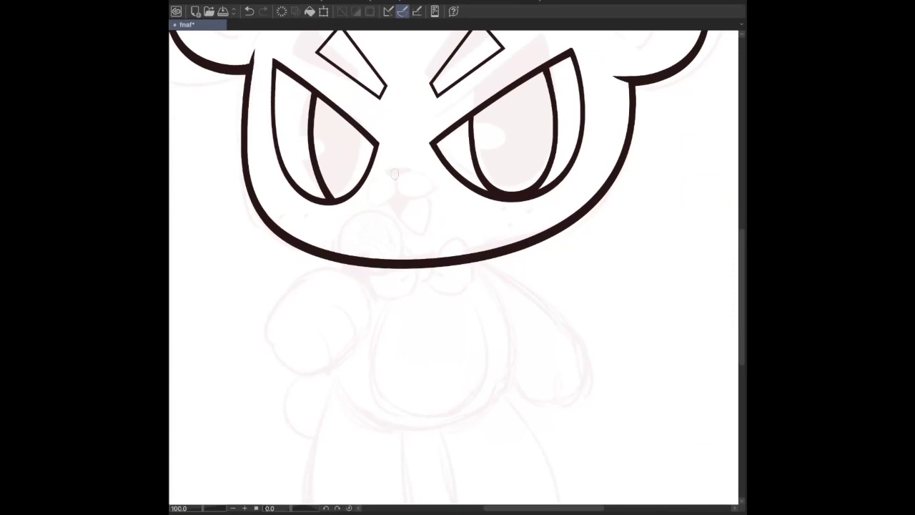
{"action": "mouse_move", "coordinate": [387, 183]}
{"action": "left_mouse_down"}
{"action": "mouse_move", "coordinate": [411, 183]}
{"action": "mouse_move", "coordinate": [388, 187]}
{"action": "left_mouse_up"}
{"action": "key", "text": "ctrl+z"}
{"action": "mouse_move", "coordinate": [384, 176]}
{"action": "left_mouse_down"}
{"action": "mouse_move", "coordinate": [413, 174]}
{"action": "mouse_move", "coordinate": [386, 179]}
{"action": "left_mouse_up"}
{"action": "key", "text": "ctrl+z"}
{"action": "key", "text": "ctrl+z"}
{"action": "mouse_move", "coordinate": [386, 176]}
{"action": "left_mouse_down"}
{"action": "mouse_move", "coordinate": [399, 184]}
{"action": "mouse_move", "coordinate": [386, 174]}
{"action": "left_mouse_up"}
{"action": "key", "text": "ctrl+z"}
{"action": "key", "text": "ctrl+z"}
{"action": "mouse_move", "coordinate": [397, 185]}
{"action": "left_mouse_down"}
{"action": "mouse_move", "coordinate": [386, 176]}
{"action": "mouse_move", "coordinate": [408, 174]}
{"action": "mouse_move", "coordinate": [404, 184]}
{"action": "left_mouse_up"}
{"action": "key", "text": "ctrl+s"}
{"action": "key", "text": "ctrl+s"}
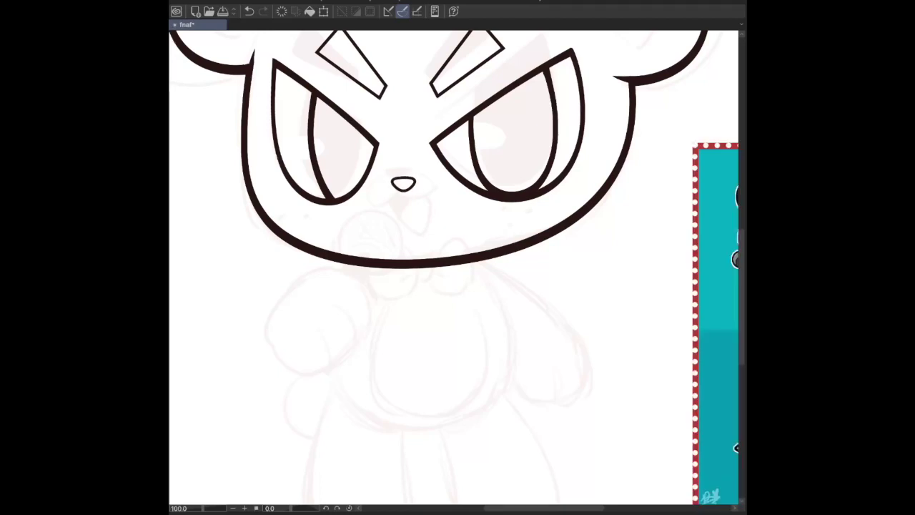
Ink a short vertical line down from the nose and two upturned curves forming the upper mouth.
{"action": "key", "text": "ctrl+minus"}
{"action": "scroll", "coordinate": [442, 270], "scroll_direction": "left", "scroll_amount": 1}
{"action": "key", "text": "ctrl+plus"}
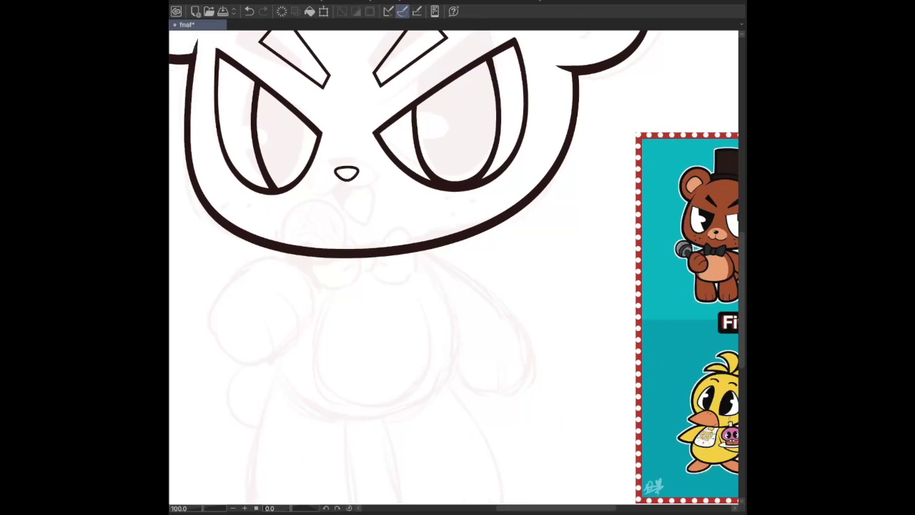
{"action": "key", "text": "ctrl+z"}
{"action": "mouse_move", "coordinate": [342, 176]}
{"action": "left_mouse_down"}
{"action": "mouse_move", "coordinate": [371, 193]}
{"action": "mouse_move", "coordinate": [383, 181]}
{"action": "mouse_move", "coordinate": [320, 203]}
{"action": "left_mouse_up"}
{"action": "key", "text": "ctrl+z"}
{"action": "key", "text": "ctrl+z"}
{"action": "key", "text": "ctrl+z"}
{"action": "key", "text": "ctrl+z"}
{"action": "mouse_move", "coordinate": [333, 169]}
{"action": "left_mouse_down"}
{"action": "mouse_move", "coordinate": [354, 167]}
{"action": "mouse_move", "coordinate": [381, 183]}
{"action": "mouse_move", "coordinate": [348, 176]}
{"action": "mouse_move", "coordinate": [379, 188]}
{"action": "mouse_move", "coordinate": [318, 184]}
{"action": "left_mouse_up"}
{"action": "key", "text": "ctrl+z"}
{"action": "key", "text": "ctrl+z"}
{"action": "key", "text": "ctrl+z"}
{"action": "key", "text": "ctrl+z"}
{"action": "key", "text": "ctrl+z"}
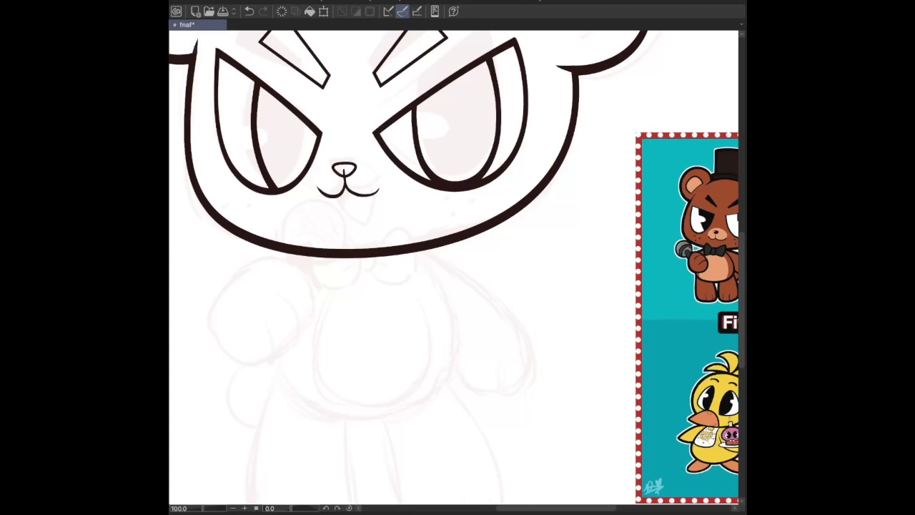
Clean up the vertical mouth line so it starts at the nose's lower edge, and save the file.
{"action": "scroll", "coordinate": [429, 258], "scroll_direction": "down", "scroll_amount": 3}
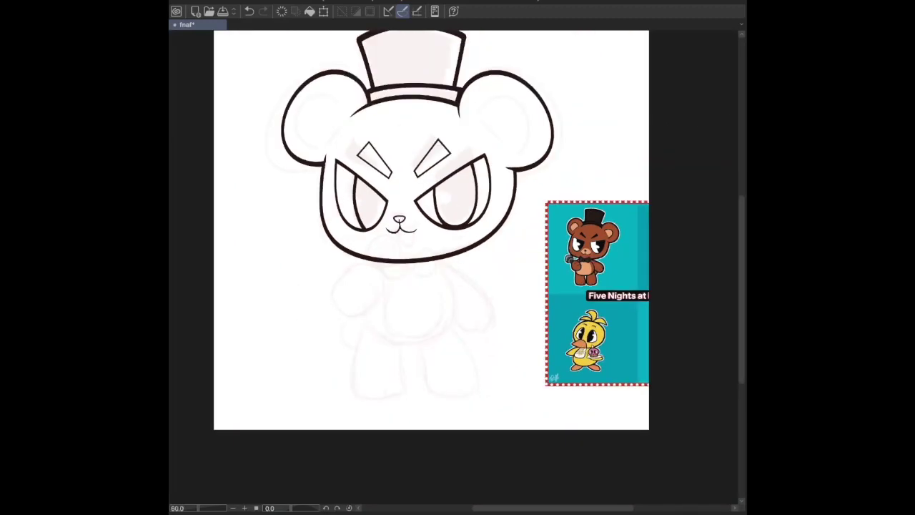
{"action": "scroll", "coordinate": [472, 284], "scroll_direction": "up", "scroll_amount": 3}
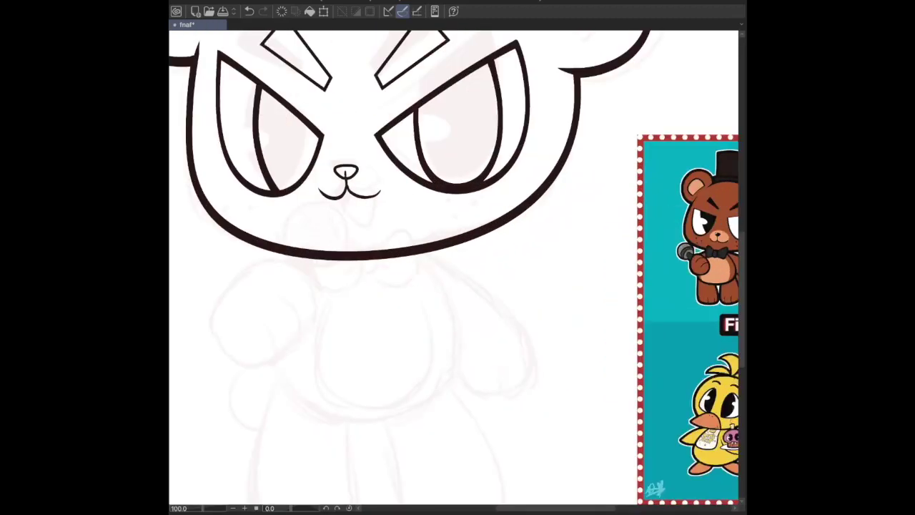
{"action": "left_click", "coordinate": [345, 174]}
{"action": "key", "text": "ctrl+z"}
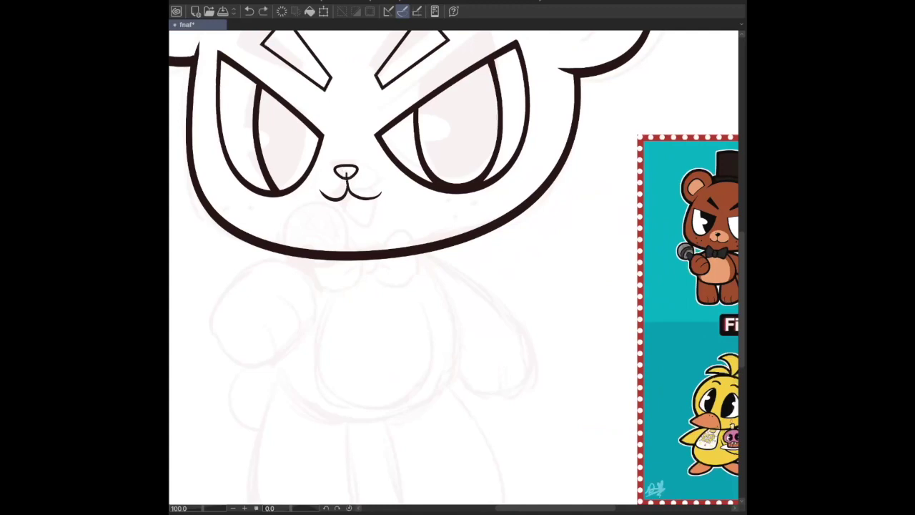
{"action": "left_click", "coordinate": [346, 175]}
{"action": "key", "text": "ctrl+plus"}
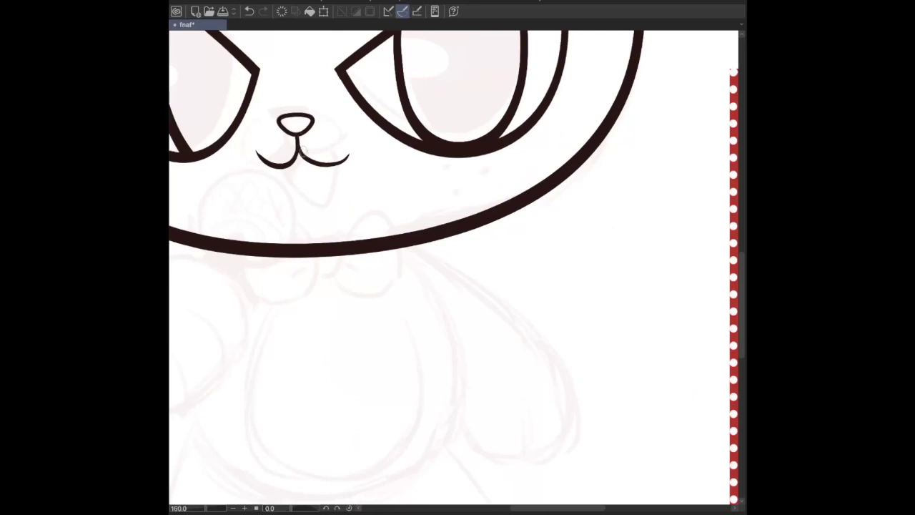
{"action": "key", "text": "ctrl+z"}
{"action": "left_click_drag", "start_coordinate": [298, 135], "coordinate": [298, 151]}
{"action": "scroll", "coordinate": [454, 267], "scroll_direction": "down", "scroll_amount": 3}
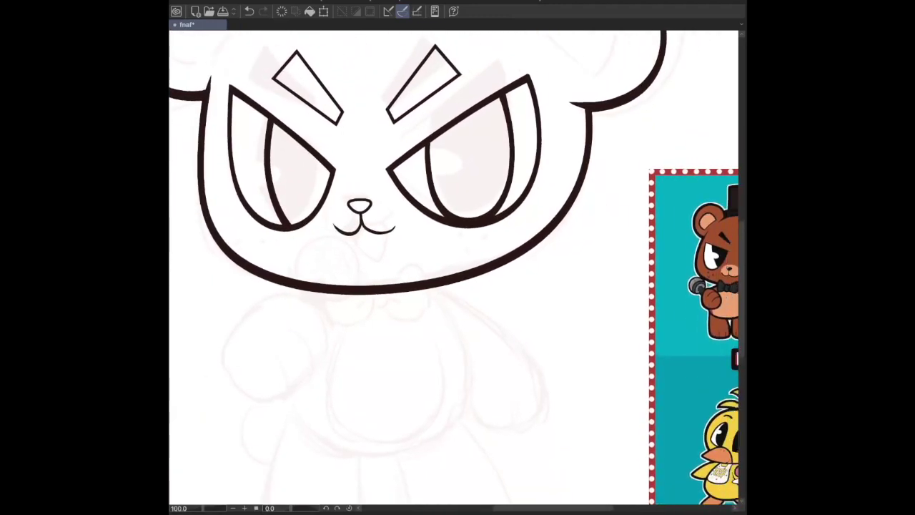
{"action": "scroll", "coordinate": [454, 267], "scroll_direction": "down", "scroll_amount": 1}
{"action": "scroll", "coordinate": [443, 255], "scroll_direction": "up", "scroll_amount": 2}
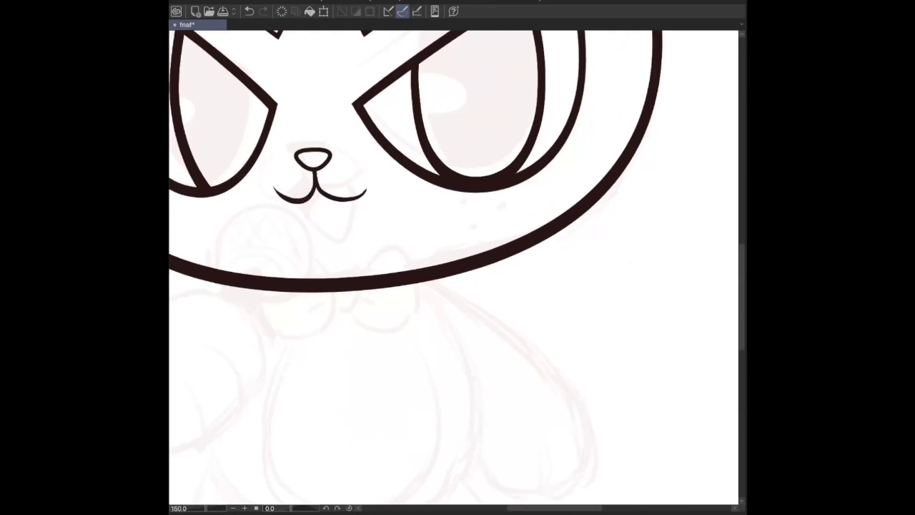
{"action": "scroll", "coordinate": [453, 270], "scroll_direction": "down", "scroll_amount": 3}
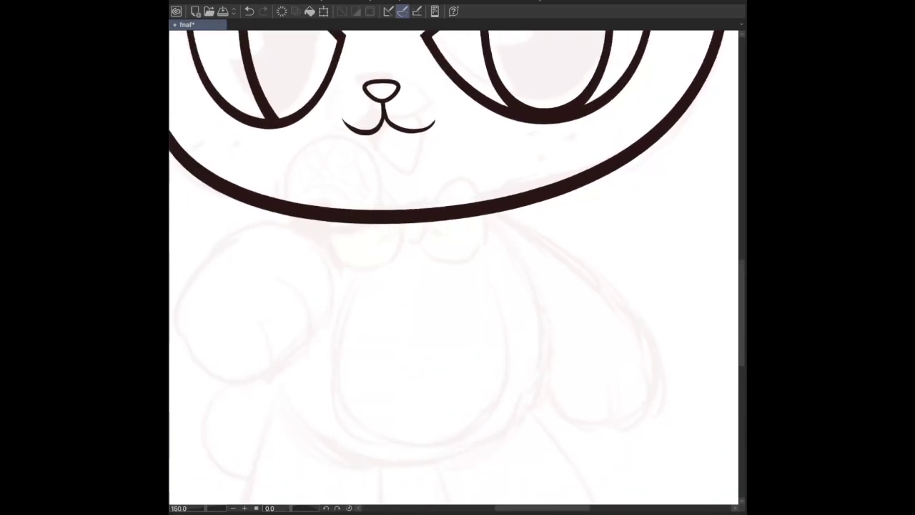
{"action": "key", "text": "ctrl+s"}
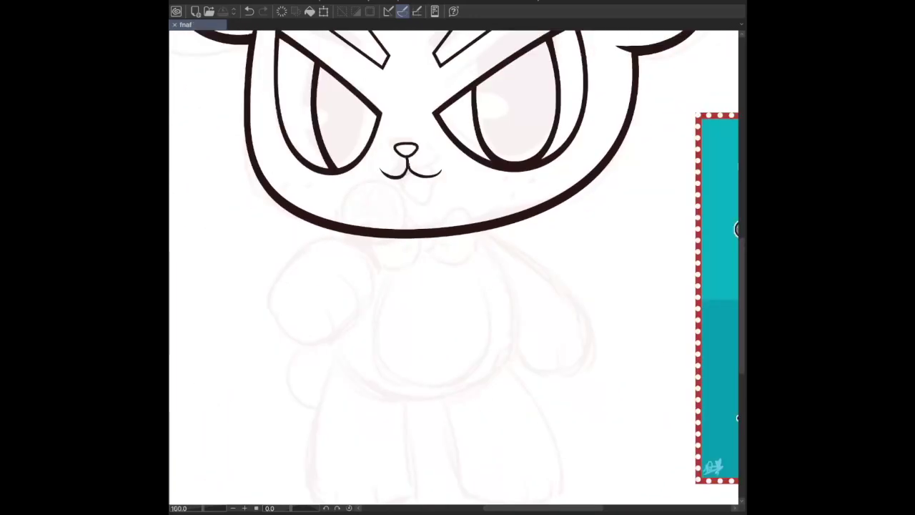
Ink a narrow U-shaped open mouth beneath the two mouth curves and trim its ends to meet them.
{"action": "scroll", "coordinate": [453, 270], "scroll_direction": "up", "scroll_amount": 2}
{"action": "mouse_move", "coordinate": [346, 119]}
{"action": "left_mouse_down"}
{"action": "mouse_move", "coordinate": [412, 180]}
{"action": "mouse_move", "coordinate": [416, 125]}
{"action": "mouse_move", "coordinate": [388, 170]}
{"action": "mouse_move", "coordinate": [418, 124]}
{"action": "mouse_move", "coordinate": [419, 140]}
{"action": "mouse_move", "coordinate": [421, 125]}
{"action": "left_mouse_up"}
{"action": "key", "text": "ctrl+z"}
{"action": "key", "text": "ctrl+z"}
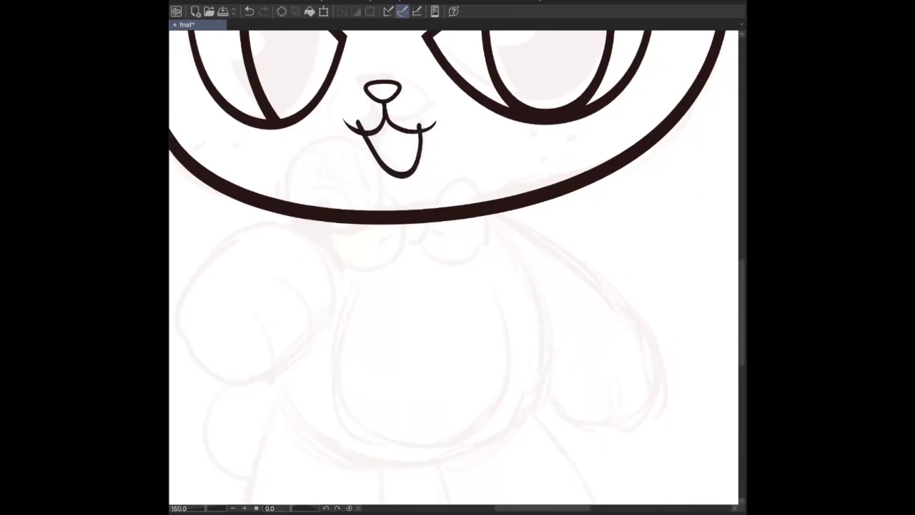
{"action": "key", "text": "ctrl+z"}
{"action": "mouse_move", "coordinate": [356, 119]}
{"action": "left_mouse_down"}
{"action": "mouse_move", "coordinate": [369, 144]}
{"action": "mouse_move", "coordinate": [417, 124]}
{"action": "left_mouse_up"}
{"action": "key", "text": "ctrl+z"}
{"action": "mouse_move", "coordinate": [357, 118]}
{"action": "left_mouse_down"}
{"action": "mouse_move", "coordinate": [407, 175]}
{"action": "mouse_move", "coordinate": [416, 123]}
{"action": "left_mouse_up"}
{"action": "key", "text": "ctrl+z"}
{"action": "left_click_drag", "start_coordinate": [359, 123], "coordinate": [418, 127]}
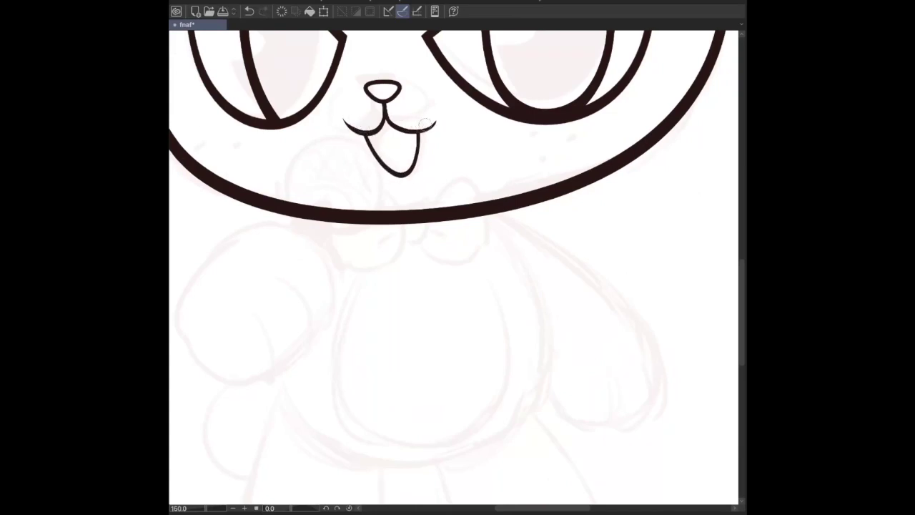
Examine the whole inked head and face on the canvas beside the reference picture.
{"action": "scroll", "coordinate": [420, 124], "scroll_direction": "down", "scroll_amount": 5}
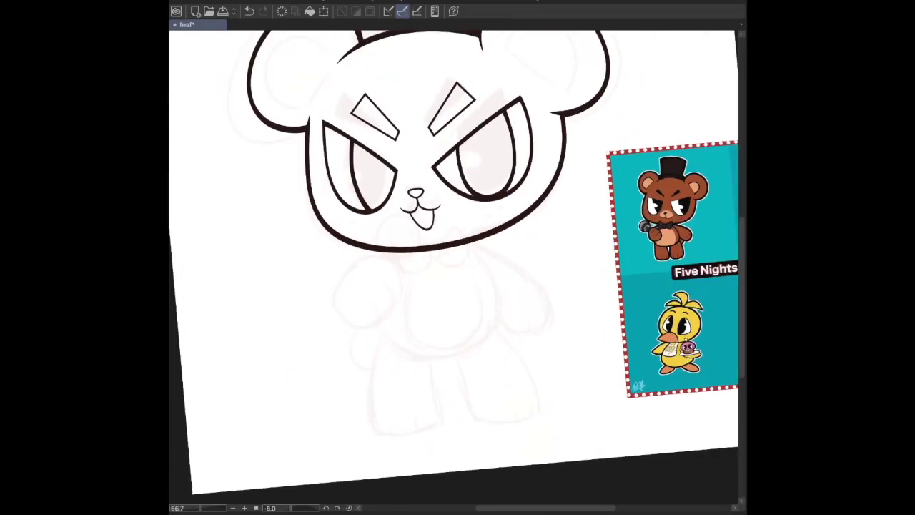
{"action": "key", "text": "ctrl+0"}
{"action": "key", "text": "ctrl+minus"}
{"action": "key", "text": "ctrl+minus"}
{"action": "key", "text": "ctrl+minus"}
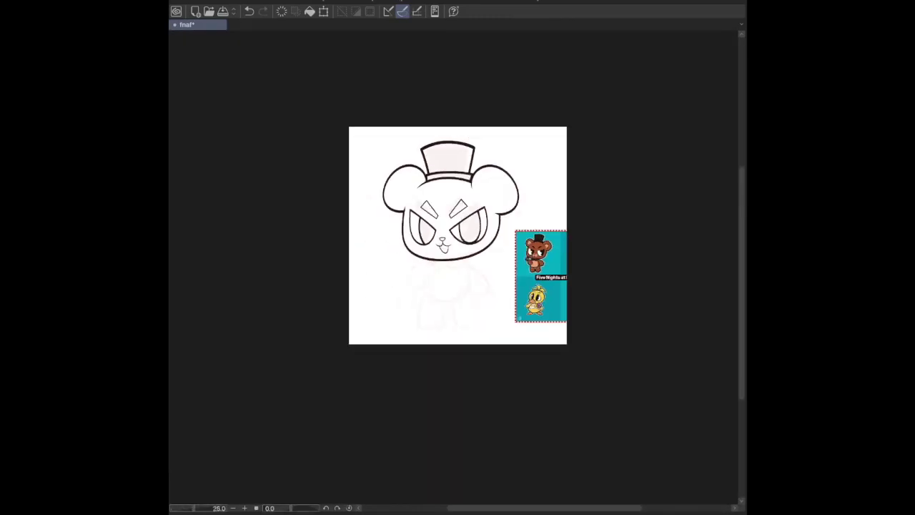
{"action": "key", "text": "ctrl+plus"}
{"action": "key", "text": "ctrl+plus"}
{"action": "key", "text": "ctrl+plus"}
{"action": "key", "text": "ctrl+plus"}
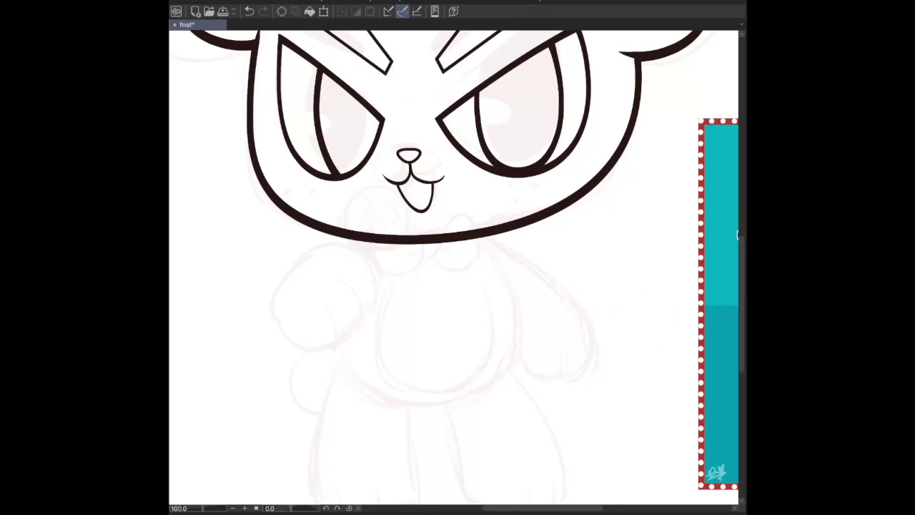
Ink the slanted inner edge of the inner-ear shape on the left ear.
{"action": "key", "text": "ctrl+plus"}
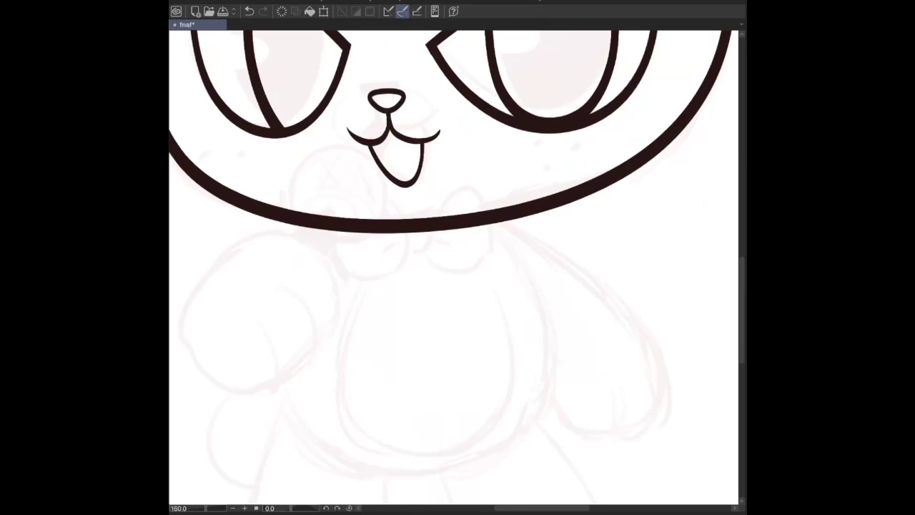
{"action": "key", "text": "ctrl+0"}
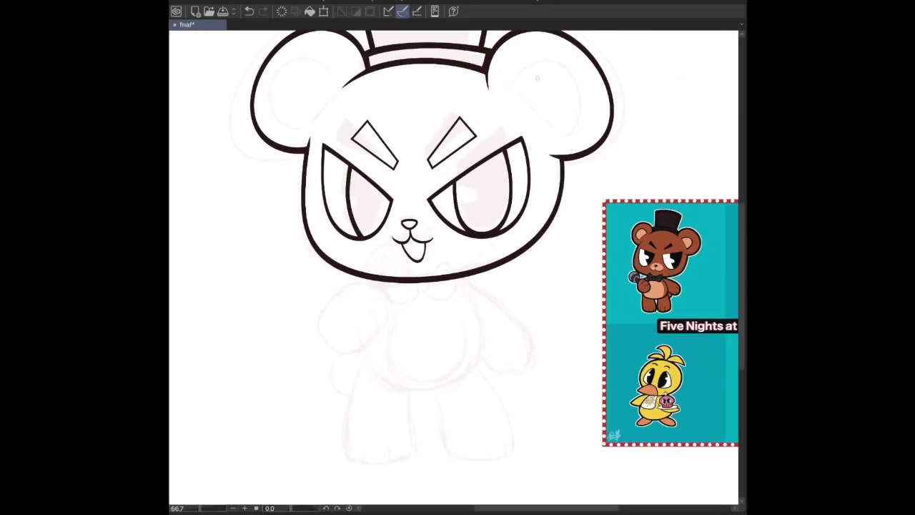
{"action": "scroll", "coordinate": [271, 193], "scroll_direction": "up", "scroll_amount": 3}
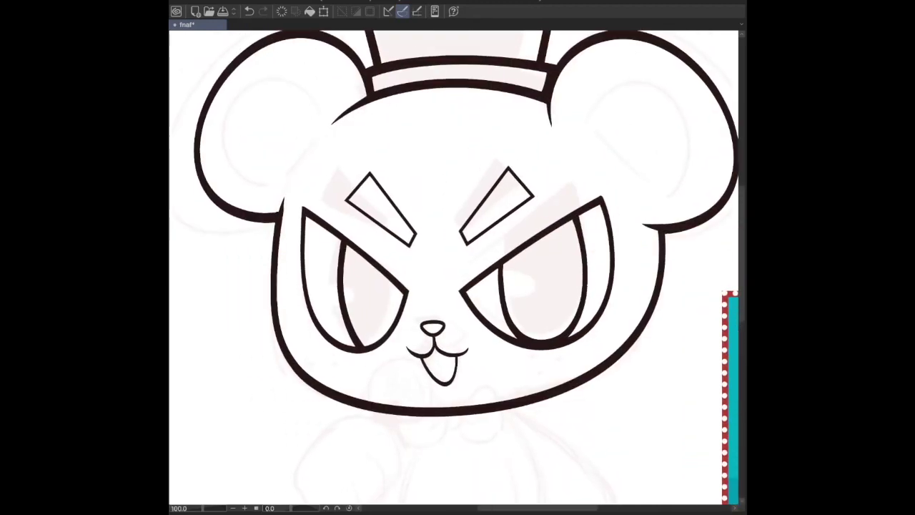
{"action": "key", "text": "ctrl+z"}
{"action": "mouse_move", "coordinate": [270, 193]}
{"action": "left_mouse_down"}
{"action": "mouse_move", "coordinate": [323, 107]}
{"action": "mouse_move", "coordinate": [275, 184]}
{"action": "mouse_move", "coordinate": [331, 116]}
{"action": "left_mouse_up"}
{"action": "key", "text": "ctrl+z"}
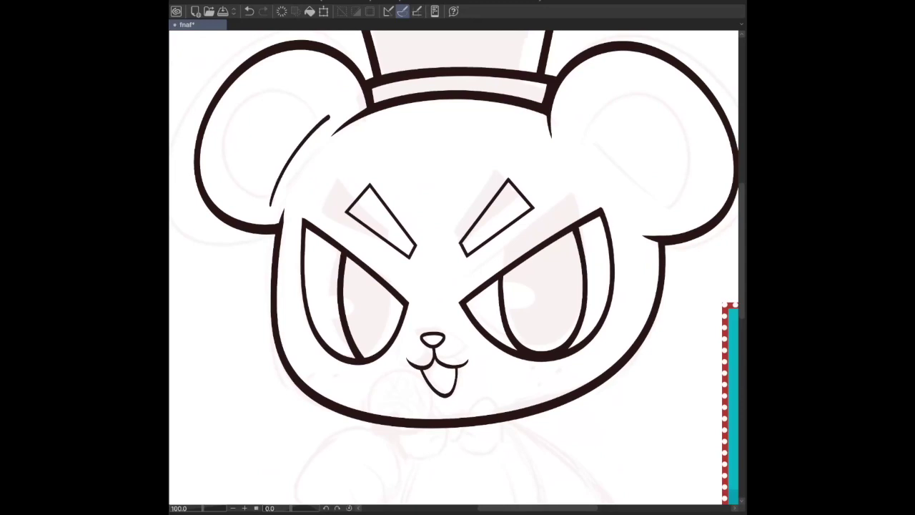
Try several rounded curves for the left inner ear, running around from the slanted edge's upper end to its lower end.
{"action": "left_click_drag", "start_coordinate": [328, 122], "coordinate": [270, 191]}
{"action": "key", "text": "ctrl+z"}
{"action": "mouse_move", "coordinate": [327, 125]}
{"action": "left_mouse_down"}
{"action": "mouse_move", "coordinate": [233, 134]}
{"action": "mouse_move", "coordinate": [271, 206]}
{"action": "left_mouse_up"}
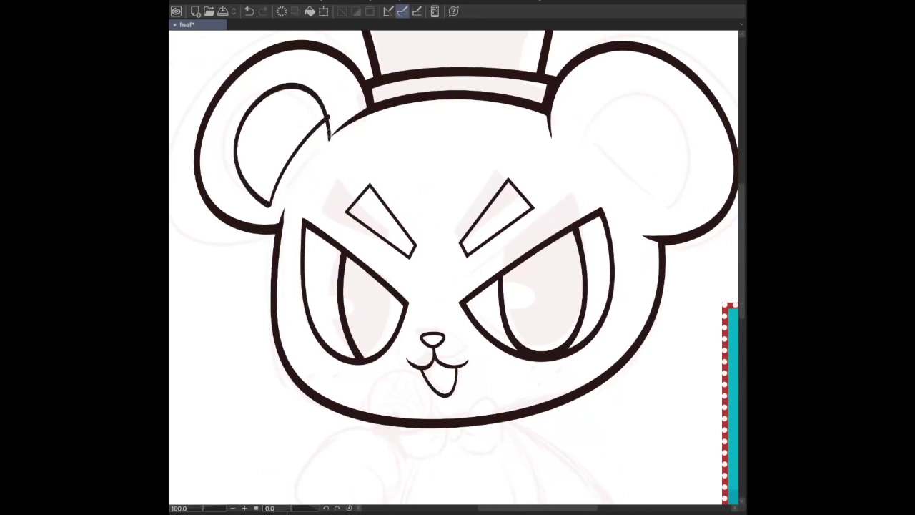
{"action": "key", "text": "ctrl+minus"}
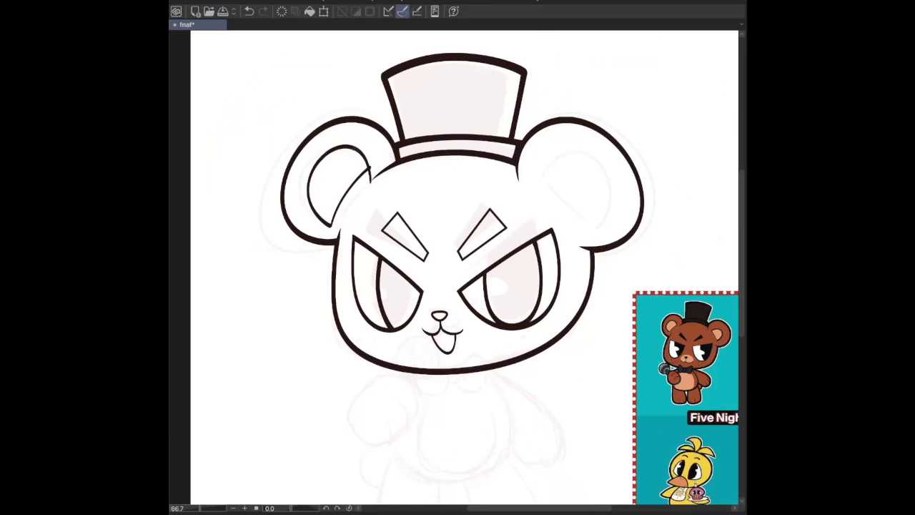
{"action": "key", "text": "ctrl+plus"}
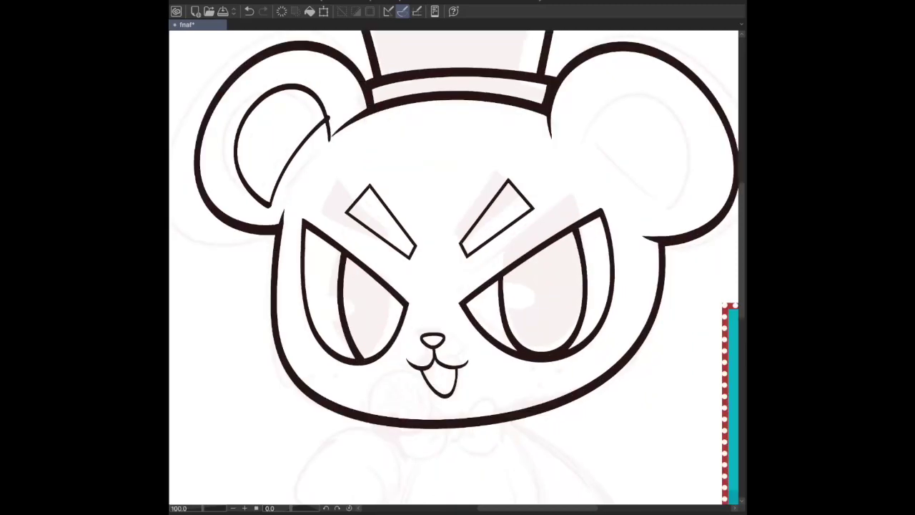
{"action": "key", "text": "ctrl+z"}
{"action": "mouse_move", "coordinate": [326, 112]}
{"action": "left_mouse_down"}
{"action": "mouse_move", "coordinate": [221, 112]}
{"action": "mouse_move", "coordinate": [273, 203]}
{"action": "left_mouse_up"}
{"action": "key", "text": "ctrl+z"}
{"action": "mouse_move", "coordinate": [327, 132]}
{"action": "left_mouse_down"}
{"action": "mouse_move", "coordinate": [233, 151]}
{"action": "mouse_move", "coordinate": [282, 203]}
{"action": "left_mouse_up"}
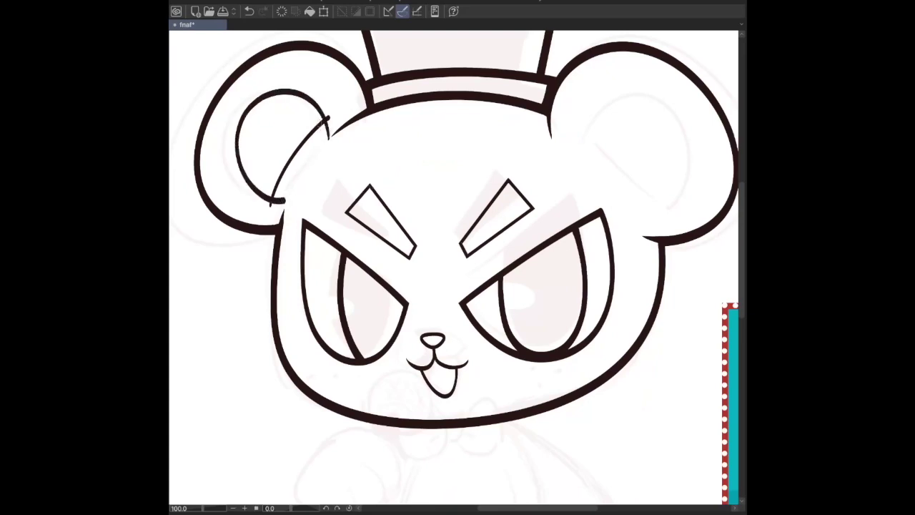
{"action": "key", "text": "ctrl+z"}
{"action": "mouse_move", "coordinate": [327, 130]}
{"action": "left_mouse_down"}
{"action": "mouse_move", "coordinate": [262, 199]}
{"action": "mouse_move", "coordinate": [285, 193]}
{"action": "left_mouse_up"}
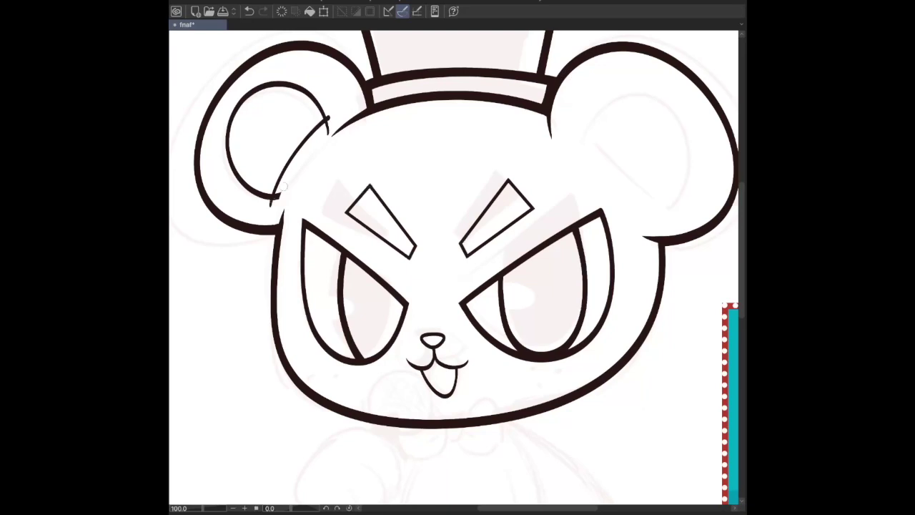
{"action": "key", "text": "ctrl+z"}
Ink the rounded outline of the left inner ear and trim its ends to meet the slanted edge cleanly.
{"action": "left_click_drag", "start_coordinate": [318, 147], "coordinate": [327, 126]}
{"action": "key", "text": "ctrl+z"}
{"action": "mouse_move", "coordinate": [320, 128]}
{"action": "left_mouse_down"}
{"action": "mouse_move", "coordinate": [327, 113]}
{"action": "mouse_move", "coordinate": [331, 133]}
{"action": "mouse_move", "coordinate": [329, 123]}
{"action": "left_mouse_up"}
{"action": "key", "text": "ctrl+z"}
{"action": "key", "text": "ctrl+z"}
Compare the left inner ear before and after its last change in the mirrored view of the canvas.
{"action": "key", "text": "h"}
{"action": "key", "text": "ctrl+z"}
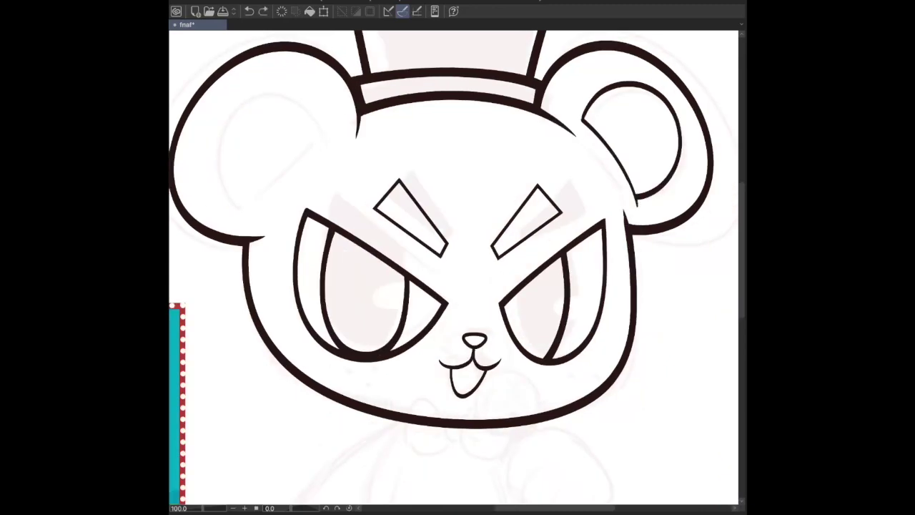
{"action": "key", "text": "ctrl+y"}
{"action": "key", "text": "ctrl+z"}
{"action": "key", "text": "ctrl+y"}
{"action": "key", "text": "ctrl+z"}
{"action": "key", "text": "ctrl+y"}
{"action": "key", "text": "ctrl+z"}
{"action": "key", "text": "ctrl+y"}
{"action": "key", "text": "h"}
Transform the left inner-ear shape so it is slightly smaller and better centred inside the ear.
{"action": "key", "text": "ctrl+minus"}
{"action": "key", "text": "ctrl+t"}
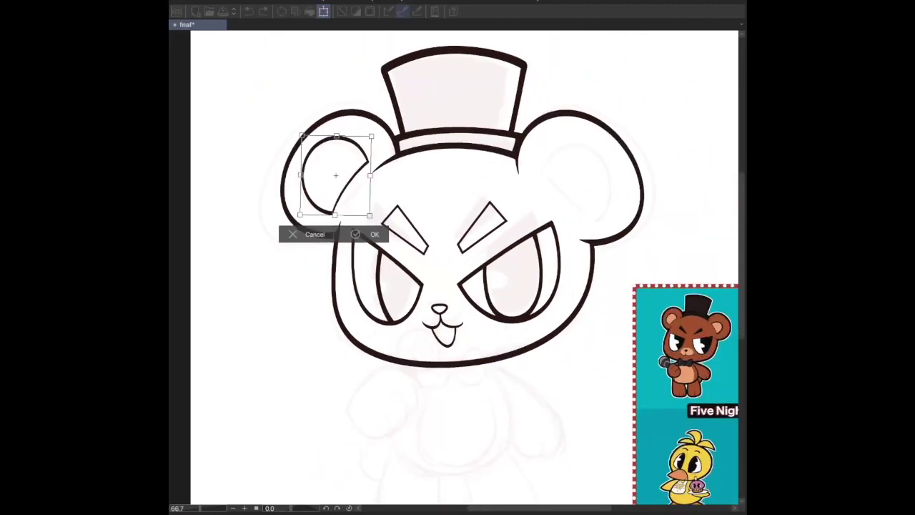
{"action": "key", "text": "Return"}
{"action": "key", "text": "ctrl+z"}
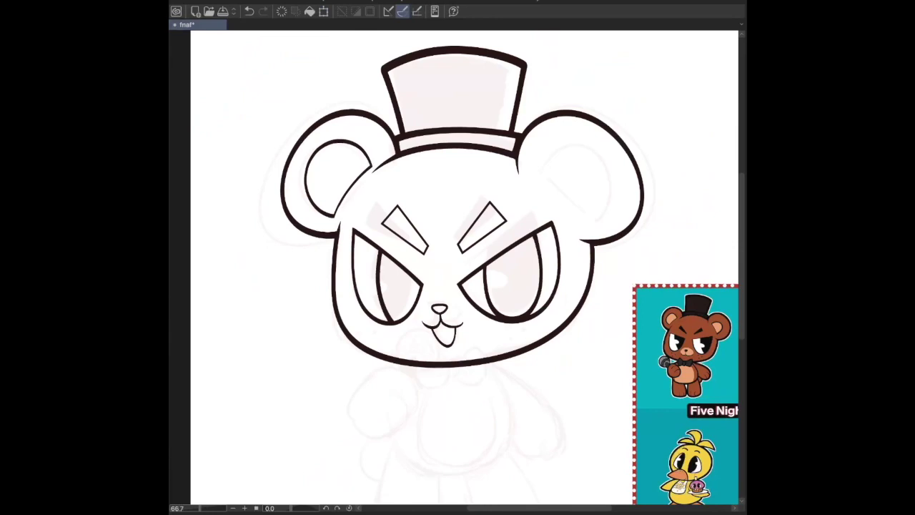
{"action": "key", "text": "ctrl+t"}
{"action": "key", "text": "Return"}
Place a mirrored copy of the inner-ear shape inside the right ear and adjust its fit using the flipped canvas view.
{"action": "left_click_drag", "start_coordinate": [339, 179], "coordinate": [565, 183]}
{"action": "key", "text": "ctrl+minus"}
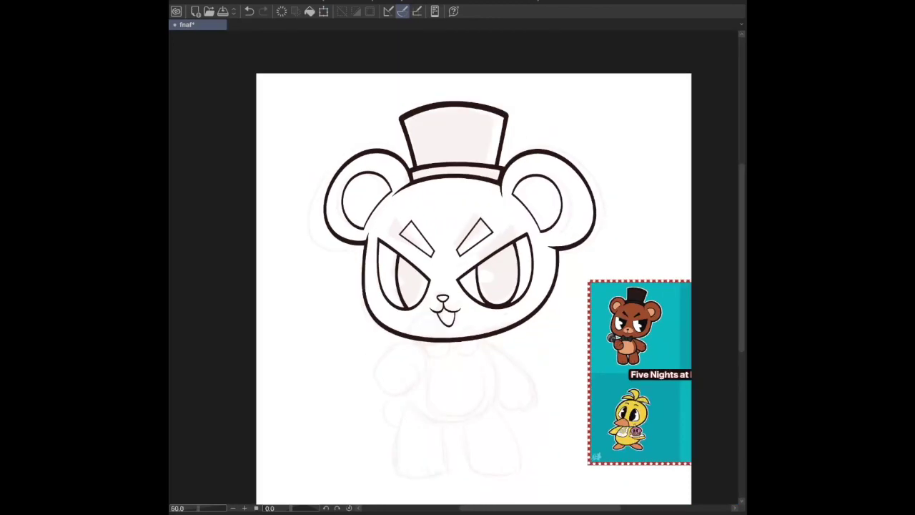
{"action": "key", "text": "h"}
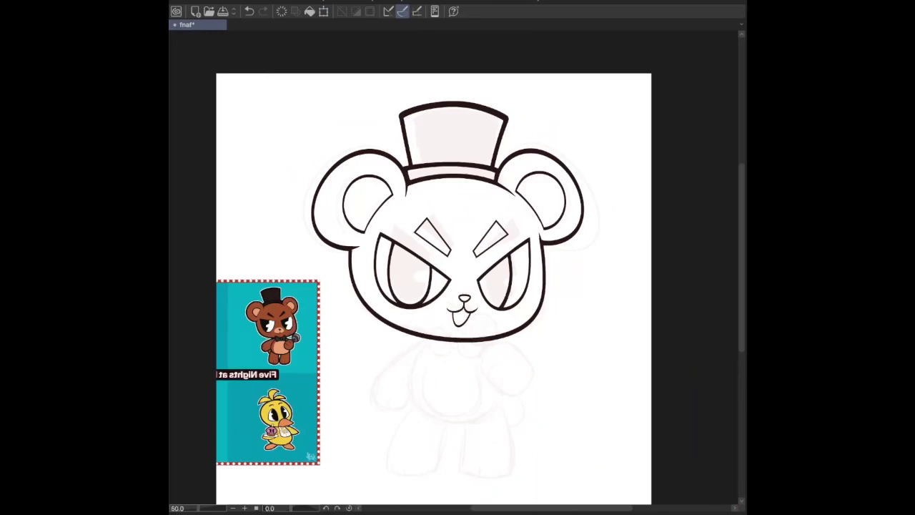
{"action": "key", "text": "ctrl+t"}
{"action": "key", "text": "Return"}
{"action": "key", "text": "ctrl+plus"}
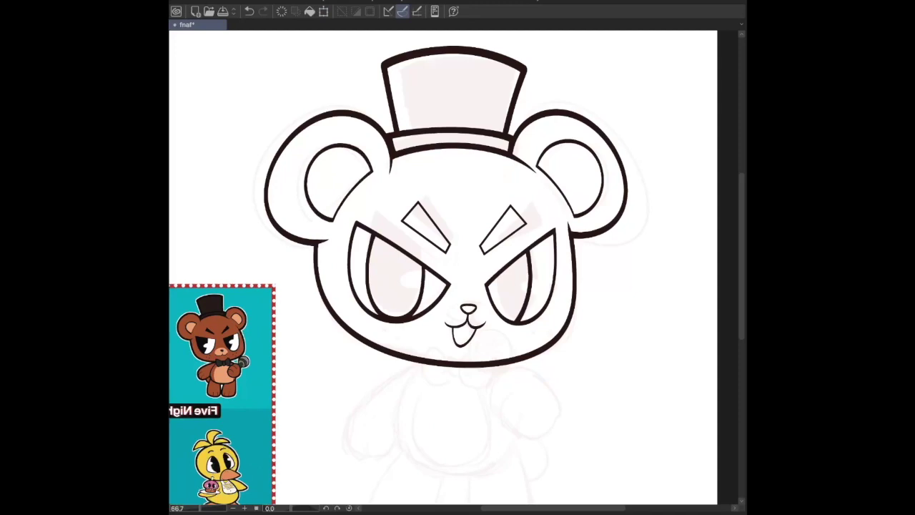
{"action": "key", "text": "h"}
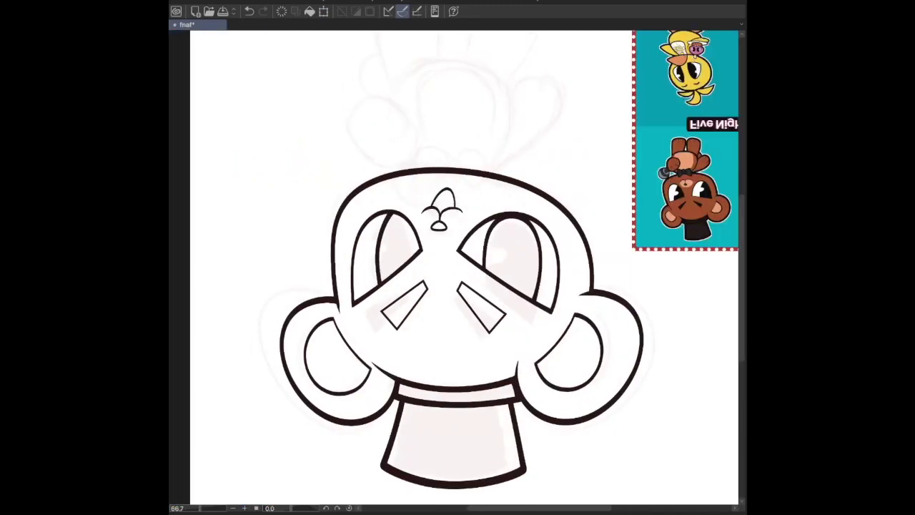
Try shifting both eyes slightly lower on the face.
{"action": "scroll", "coordinate": [454, 268], "scroll_direction": "down", "scroll_amount": 5}
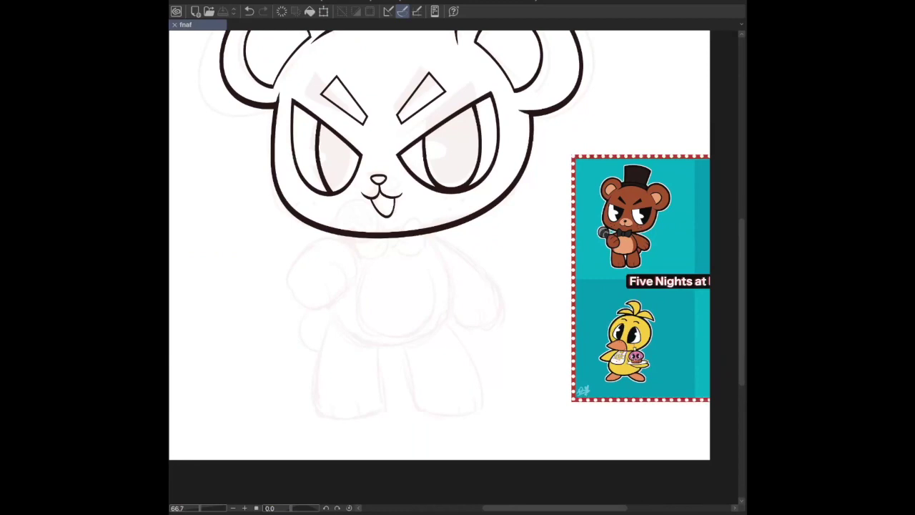
{"action": "key", "text": "ctrl+plus"}
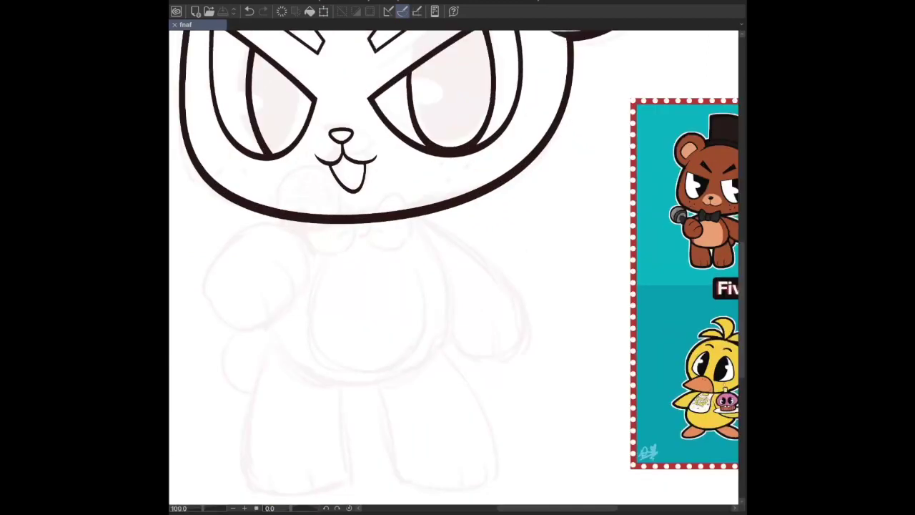
{"action": "key", "text": "ctrl+minus"}
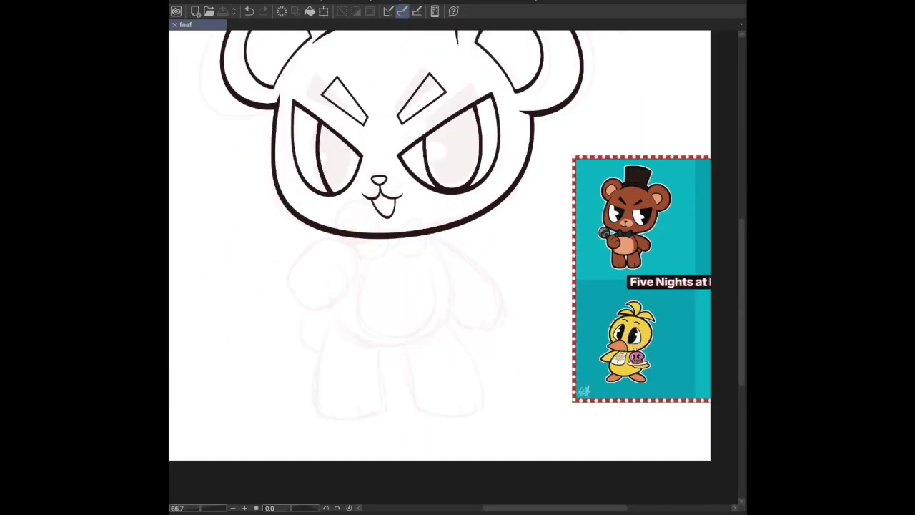
{"action": "key", "text": "ctrl+z"}
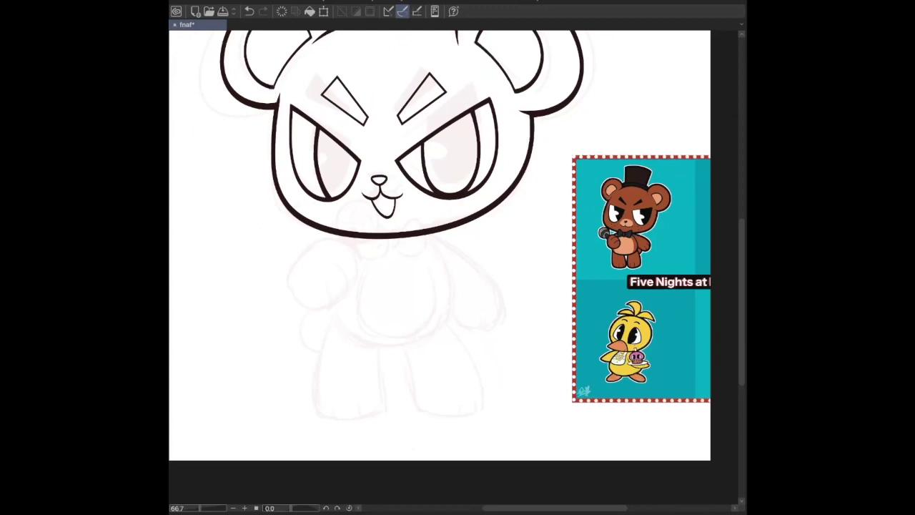
{"action": "key", "text": "ctrl+z"}
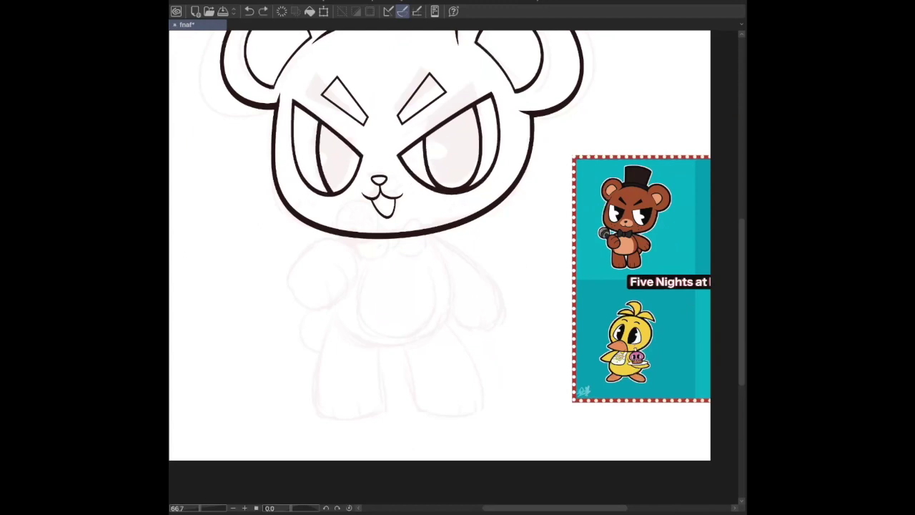
Select only the left eye, lower it slightly on the face, clear the selection and save the file.
{"action": "mouse_move", "coordinate": [280, 88]}
{"action": "left_mouse_down"}
{"action": "mouse_move", "coordinate": [357, 211]}
{"action": "mouse_move", "coordinate": [279, 86]}
{"action": "mouse_move", "coordinate": [368, 211]}
{"action": "left_mouse_up"}
{"action": "key", "text": "ctrl+t"}
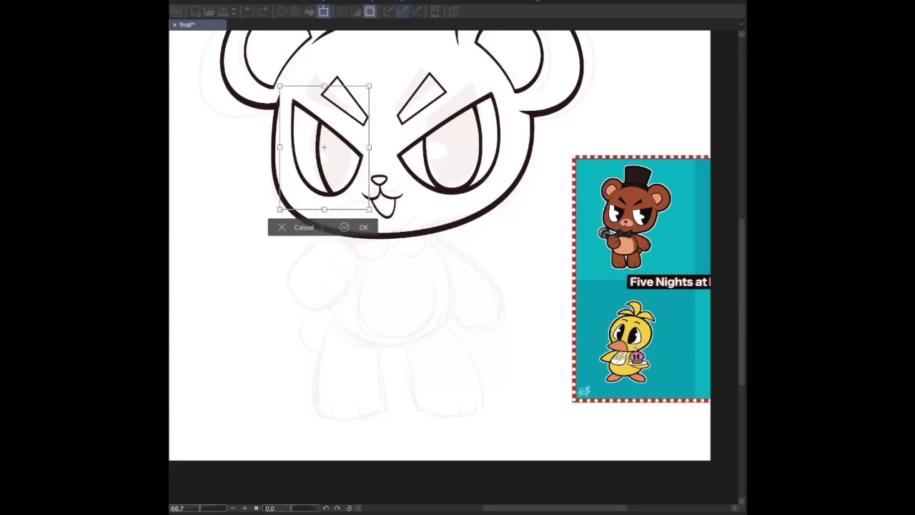
{"action": "key", "text": "Return"}
{"action": "key", "text": "ctrl+d"}
{"action": "key", "text": "ctrl+s"}
Nudge the right eyebrow slightly toward the centre of the face and save the file.
{"action": "scroll", "coordinate": [439, 250], "scroll_direction": "up", "scroll_amount": 3}
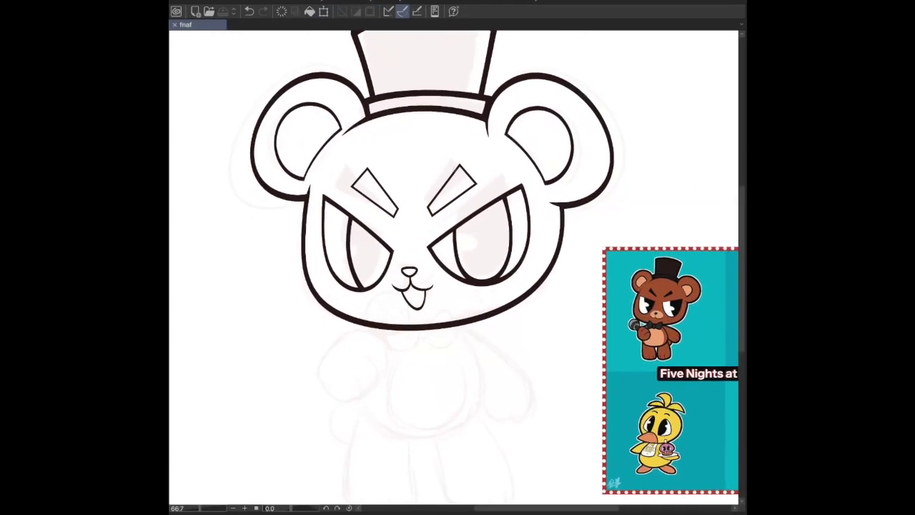
{"action": "left_click_drag", "start_coordinate": [451, 190], "coordinate": [446, 189]}
{"action": "key", "text": "ctrl+s"}
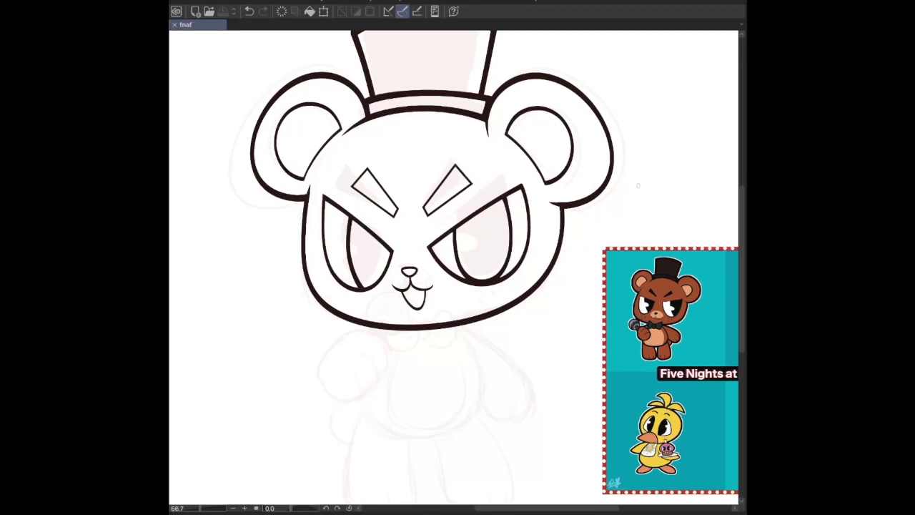
Ink three small freckle dots on each cheek below the eyes and save the file.
{"action": "scroll", "coordinate": [454, 269], "scroll_direction": "down", "scroll_amount": 3}
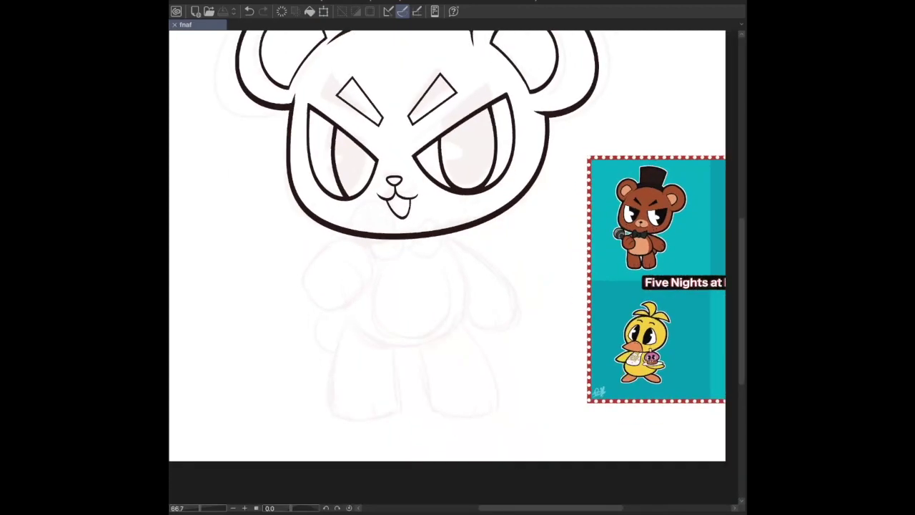
{"action": "scroll", "coordinate": [454, 270], "scroll_direction": "up", "scroll_amount": 1}
{"action": "left_click_drag", "start_coordinate": [454, 269], "coordinate": [510, 259]}
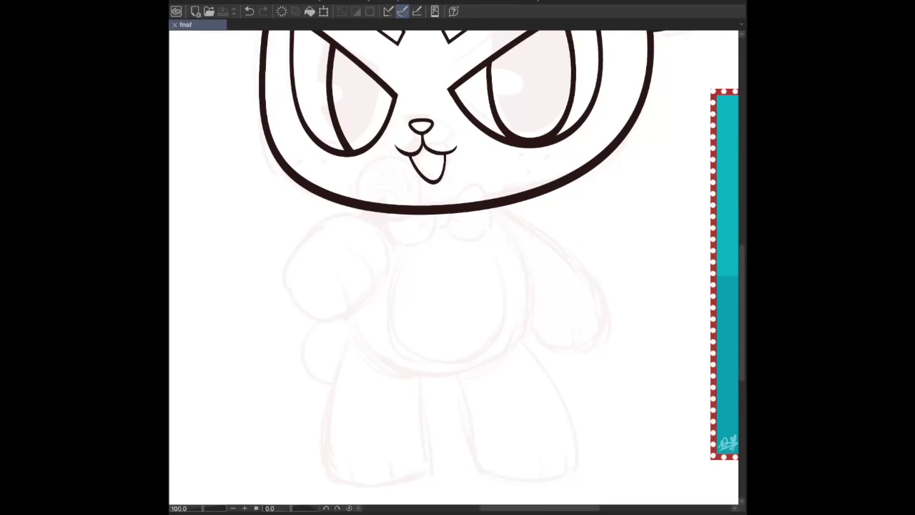
{"action": "scroll", "coordinate": [453, 269], "scroll_direction": "right", "scroll_amount": 5}
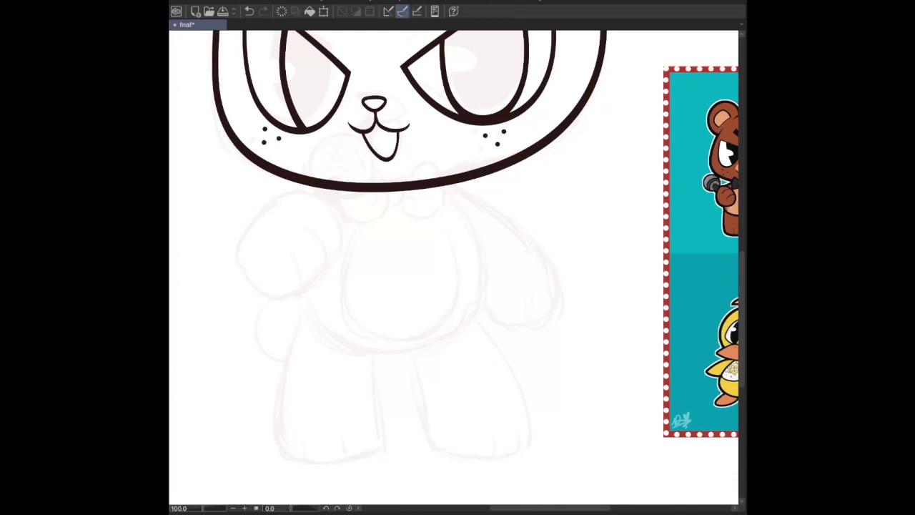
{"action": "key", "text": "ctrl+minus"}
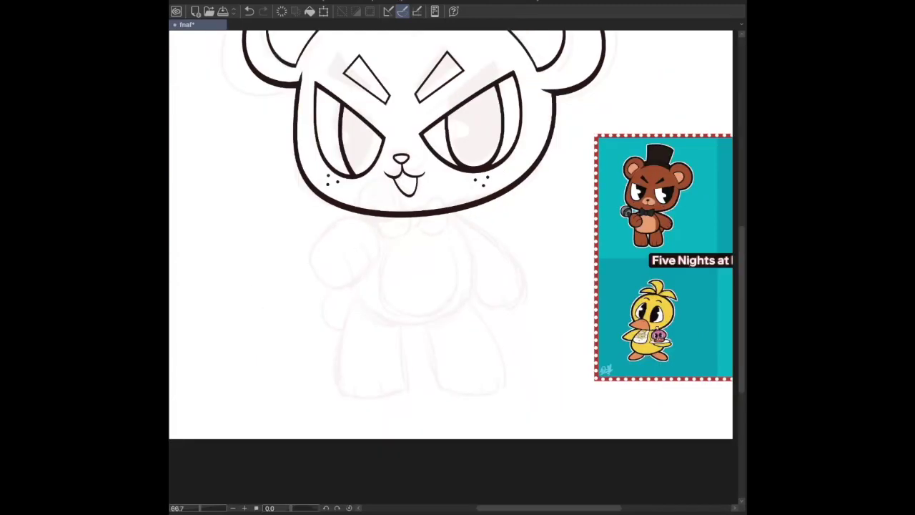
{"action": "key", "text": "ctrl+z"}
{"action": "key", "text": "ctrl+y"}
{"action": "key", "text": "ctrl+s"}
Select the left cheek's freckles, adjust their position slightly with a transform, clear the selection and save the file.
{"action": "left_click_drag", "start_coordinate": [300, 152], "coordinate": [366, 216]}
{"action": "left_click", "coordinate": [379, 232]}
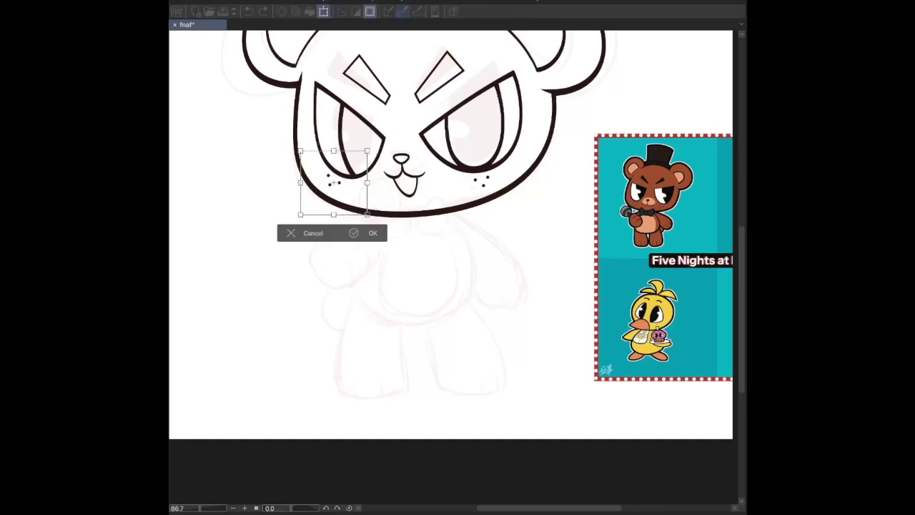
{"action": "key", "text": "Return"}
{"action": "key", "text": "ctrl+d"}
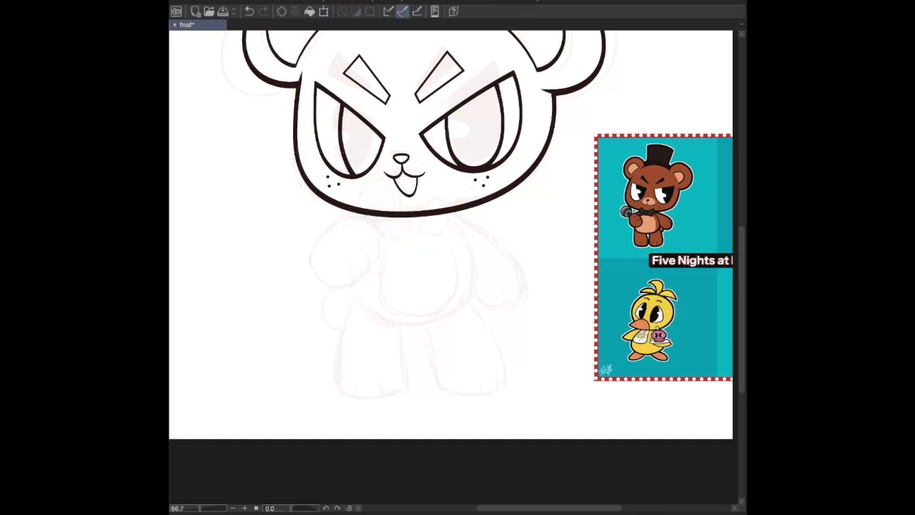
{"action": "key", "text": "ctrl+s"}
{"action": "scroll", "coordinate": [450, 234], "scroll_direction": "down", "scroll_amount": 1}
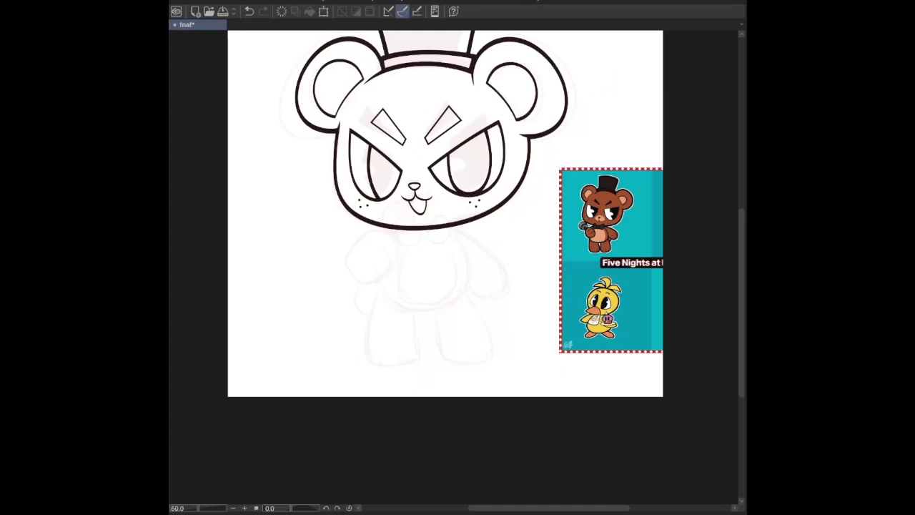
{"action": "key", "text": "ctrl+s"}
{"action": "key", "text": "ctrl+plus"}
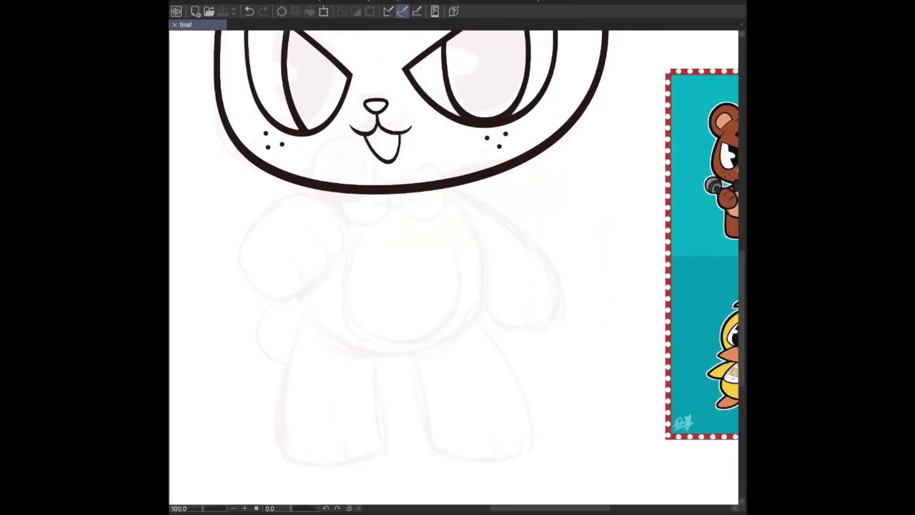
{"action": "scroll", "coordinate": [453, 270], "scroll_direction": "down", "scroll_amount": 2}
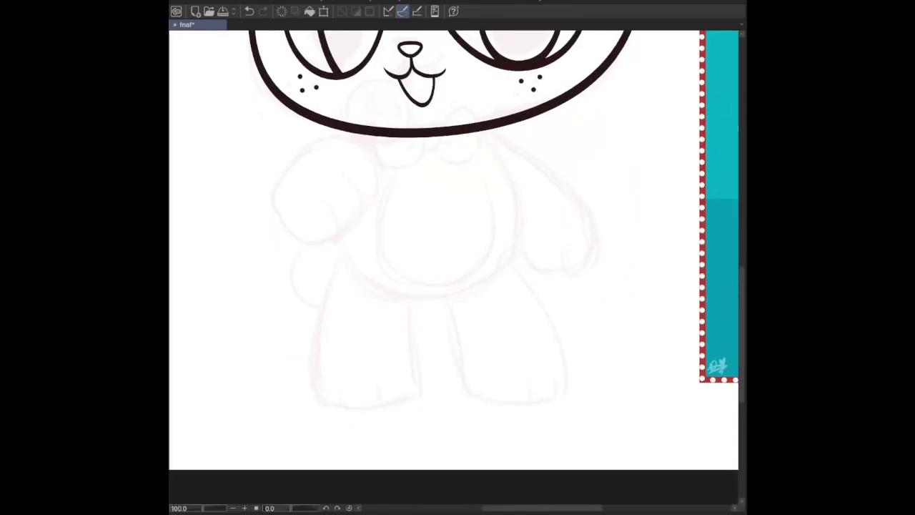
{"action": "scroll", "coordinate": [453, 250], "scroll_direction": "right", "scroll_amount": 5}
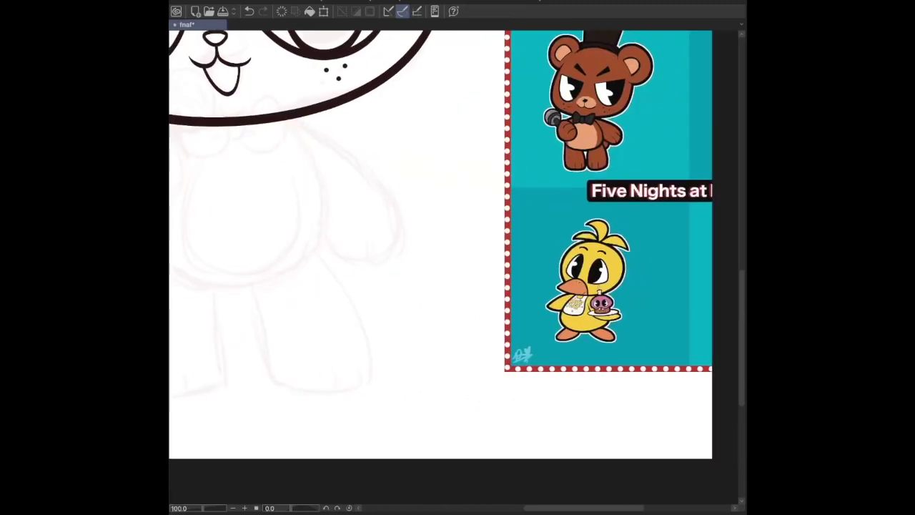
{"action": "scroll", "coordinate": [453, 243], "scroll_direction": "left", "scroll_amount": 3}
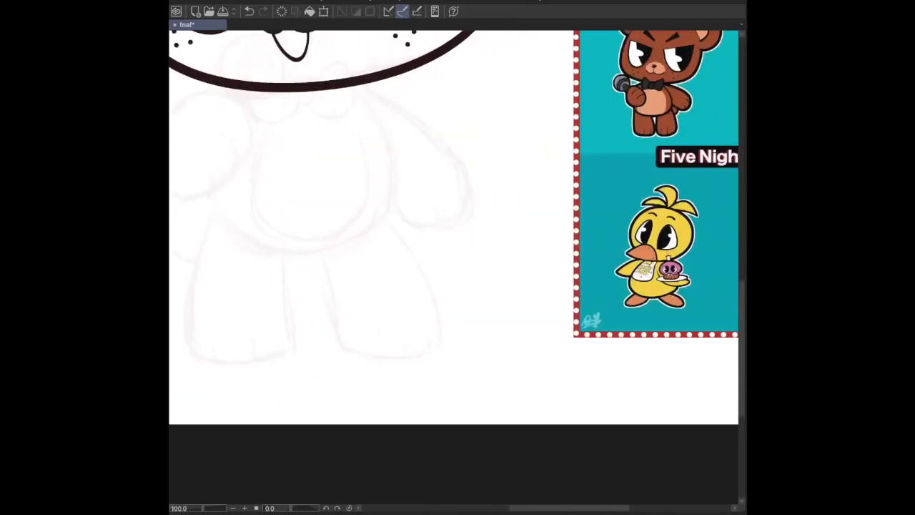
{"action": "scroll", "coordinate": [454, 229], "scroll_direction": "left", "scroll_amount": 3}
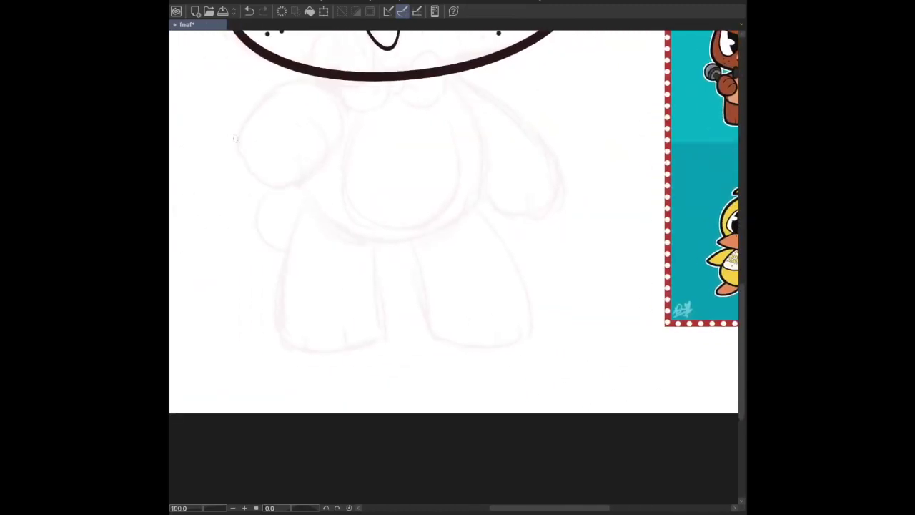
{"action": "key", "text": "ctrl+z"}
{"action": "mouse_move", "coordinate": [255, 132]}
{"action": "left_mouse_down"}
{"action": "mouse_move", "coordinate": [258, 193]}
{"action": "mouse_move", "coordinate": [259, 102]}
{"action": "mouse_move", "coordinate": [277, 190]}
{"action": "mouse_move", "coordinate": [248, 116]}
{"action": "mouse_move", "coordinate": [280, 190]}
{"action": "left_mouse_up"}
{"action": "key", "text": "ctrl+z"}
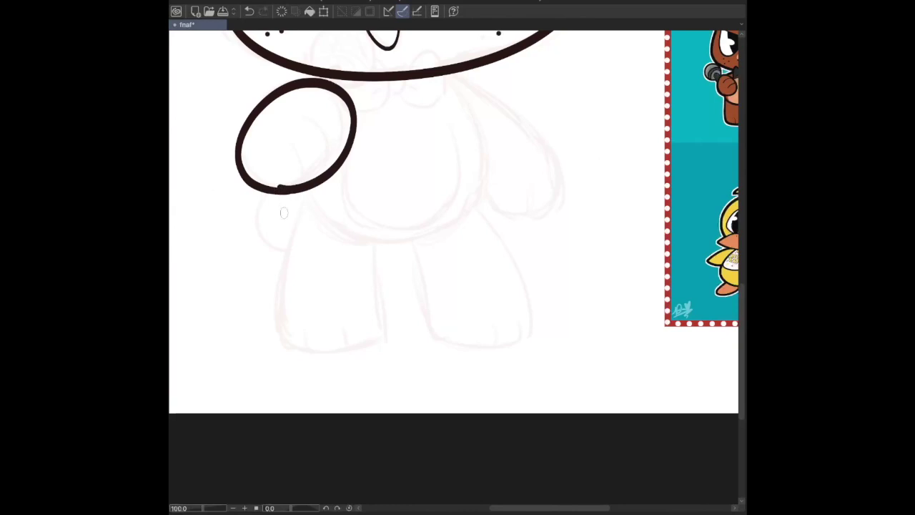
{"action": "key", "text": "ctrl+z"}
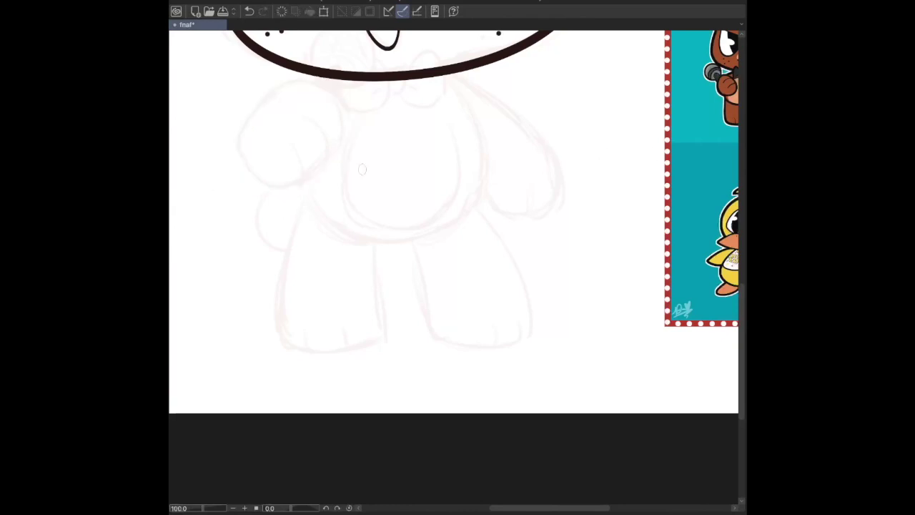
{"action": "mouse_move", "coordinate": [306, 183]}
{"action": "left_mouse_down"}
{"action": "mouse_move", "coordinate": [293, 89]}
{"action": "mouse_move", "coordinate": [316, 180]}
{"action": "mouse_move", "coordinate": [286, 194]}
{"action": "mouse_move", "coordinate": [325, 176]}
{"action": "mouse_move", "coordinate": [290, 84]}
{"action": "mouse_move", "coordinate": [273, 197]}
{"action": "left_mouse_up"}
{"action": "key", "text": "ctrl+z"}
{"action": "key", "text": "ctrl+z"}
{"action": "key", "text": "ctrl+minus"}
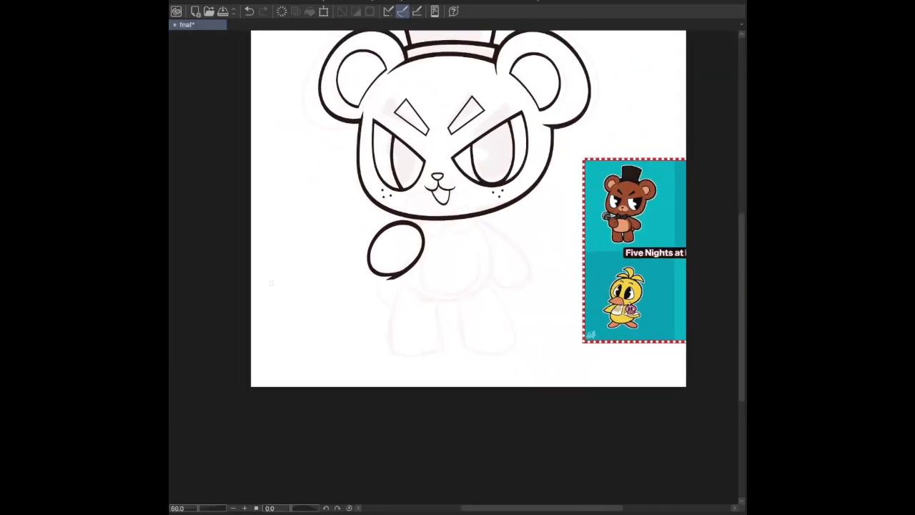
{"action": "key", "text": "ctrl+z"}
{"action": "left_click_drag", "start_coordinate": [405, 264], "coordinate": [414, 239]}
{"action": "key", "text": "ctrl+z"}
{"action": "left_click_drag", "start_coordinate": [407, 275], "coordinate": [420, 236]}
{"action": "key", "text": "ctrl+z"}
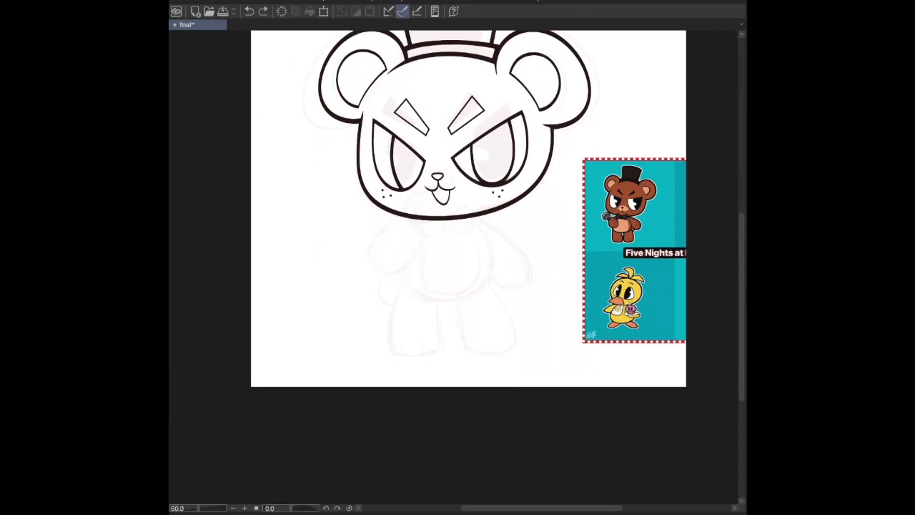
{"action": "mouse_move", "coordinate": [409, 269]}
{"action": "left_mouse_down"}
{"action": "mouse_move", "coordinate": [392, 224]}
{"action": "mouse_move", "coordinate": [416, 265]}
{"action": "left_mouse_up"}
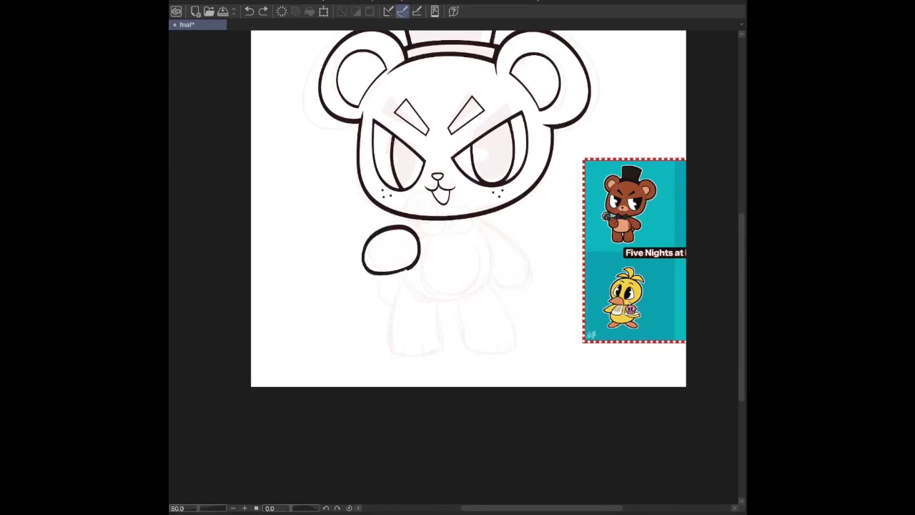
{"action": "key", "text": "shift+v"}
{"action": "key", "text": "shift+h"}
{"action": "key", "text": "shift+v"}
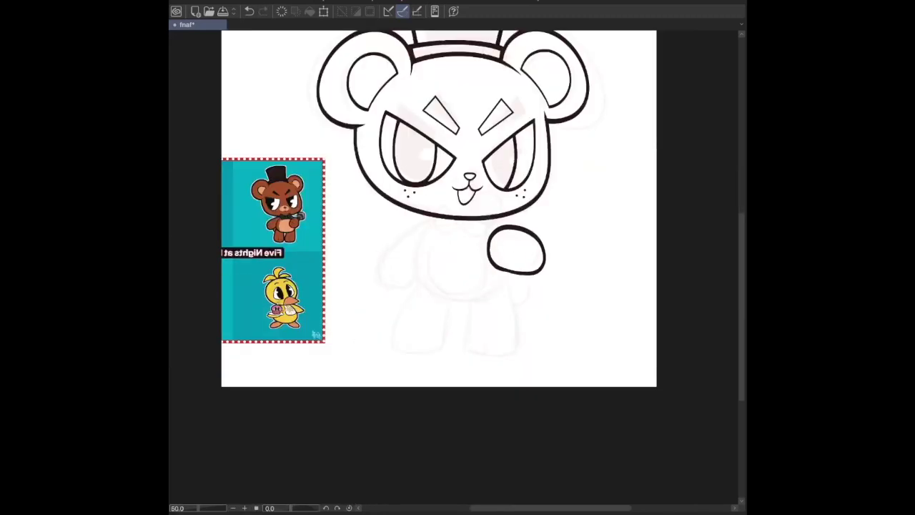
{"action": "key", "text": "ctrl+plus"}
{"action": "key", "text": "ctrl+z"}
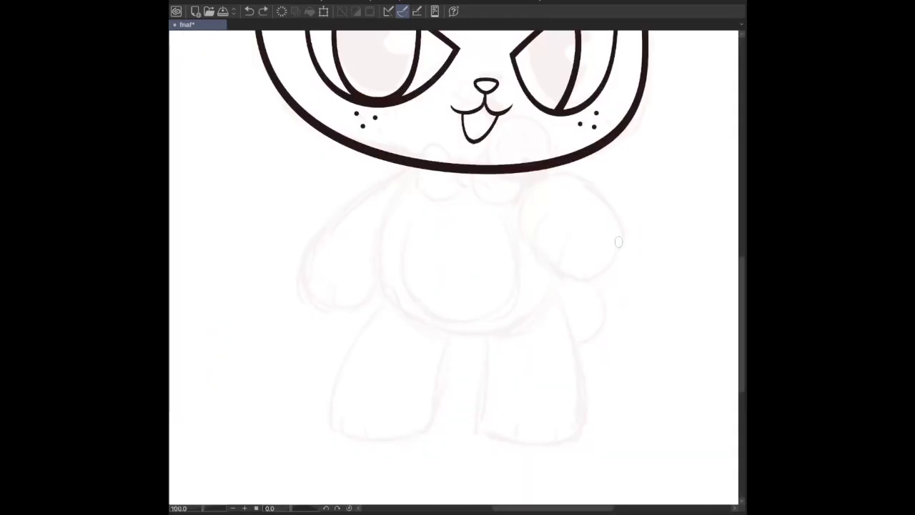
{"action": "mouse_move", "coordinate": [619, 251]}
{"action": "left_mouse_down"}
{"action": "mouse_move", "coordinate": [602, 191]}
{"action": "mouse_move", "coordinate": [508, 224]}
{"action": "mouse_move", "coordinate": [584, 290]}
{"action": "mouse_move", "coordinate": [617, 240]}
{"action": "mouse_move", "coordinate": [588, 186]}
{"action": "mouse_move", "coordinate": [510, 221]}
{"action": "mouse_move", "coordinate": [597, 280]}
{"action": "mouse_move", "coordinate": [627, 241]}
{"action": "left_mouse_up"}
{"action": "key", "text": "ctrl+z"}
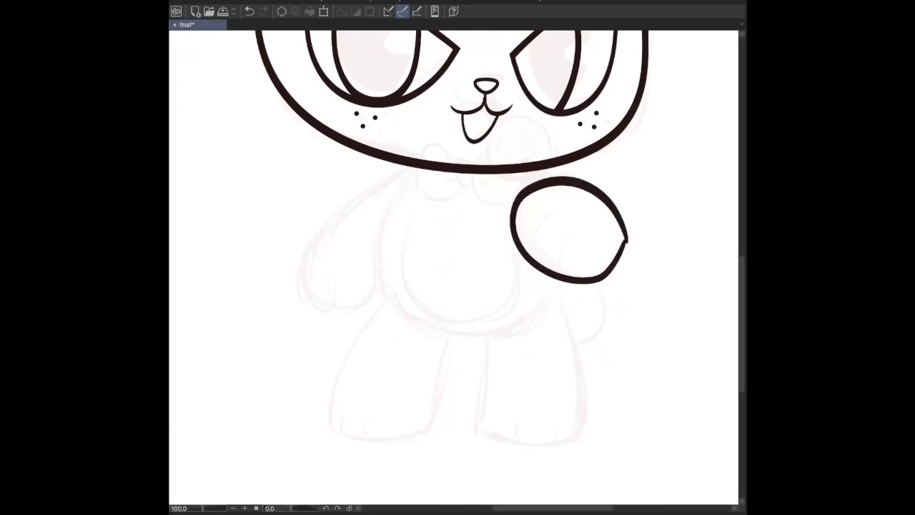
Ink the raised paw as a thick closed oval over the sketch, just below the left side of the chin.
{"action": "key", "text": "h"}
{"action": "key", "text": "ctrl+z"}
{"action": "mouse_move", "coordinate": [282, 248]}
{"action": "left_mouse_down"}
{"action": "mouse_move", "coordinate": [281, 240]}
{"action": "mouse_move", "coordinate": [355, 271]}
{"action": "mouse_move", "coordinate": [281, 243]}
{"action": "mouse_move", "coordinate": [302, 199]}
{"action": "mouse_move", "coordinate": [335, 286]}
{"action": "mouse_move", "coordinate": [283, 243]}
{"action": "mouse_move", "coordinate": [401, 207]}
{"action": "mouse_move", "coordinate": [281, 236]}
{"action": "mouse_move", "coordinate": [392, 239]}
{"action": "mouse_move", "coordinate": [283, 240]}
{"action": "mouse_move", "coordinate": [378, 184]}
{"action": "mouse_move", "coordinate": [282, 247]}
{"action": "mouse_move", "coordinate": [309, 280]}
{"action": "mouse_move", "coordinate": [285, 212]}
{"action": "mouse_move", "coordinate": [290, 268]}
{"action": "left_mouse_up"}
{"action": "key", "text": "ctrl+z"}
{"action": "key", "text": "ctrl+z"}
{"action": "key", "text": "ctrl+z"}
{"action": "key", "text": "ctrl+z"}
{"action": "key", "text": "ctrl+z"}
{"action": "key", "text": "ctrl+z"}
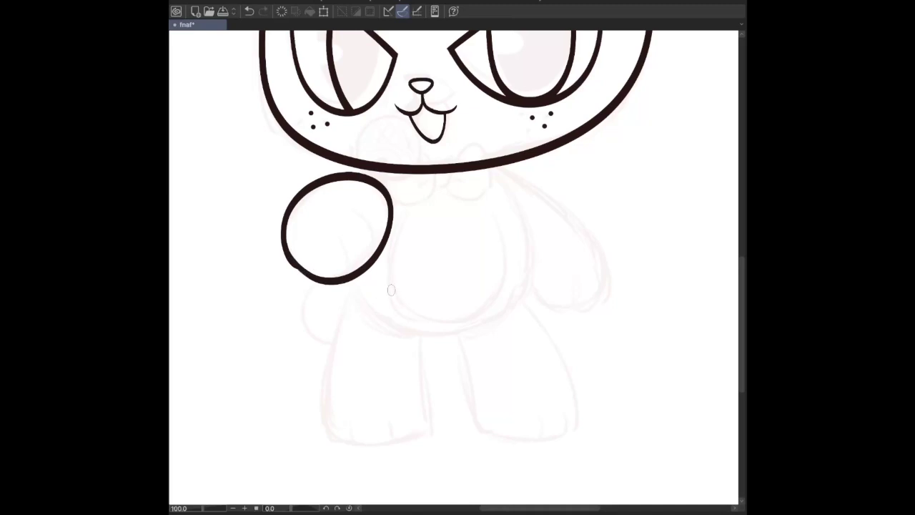
Smooth the bump on the lower outer edge of the raised paw's outline, checking it in a mirrored view.
{"action": "key", "text": "h"}
{"action": "key", "text": "ctrl+plus"}
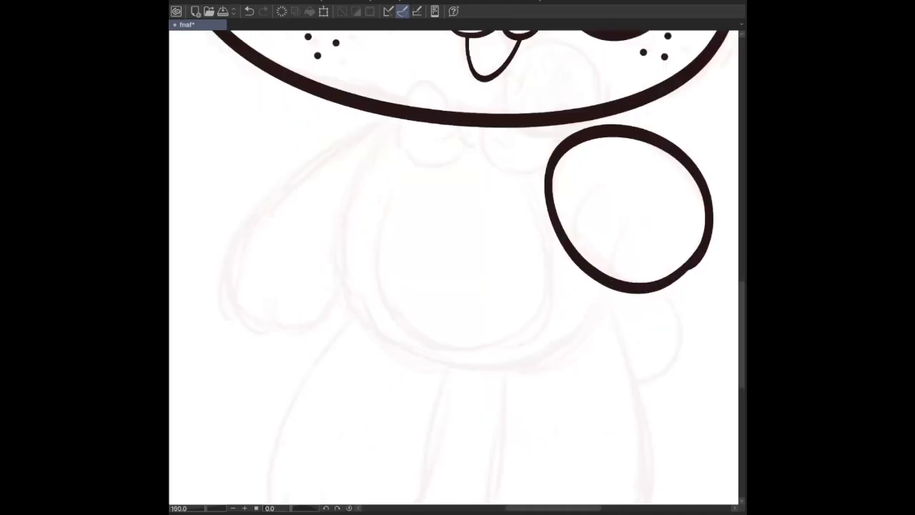
{"action": "scroll", "coordinate": [458, 185], "scroll_direction": "down", "scroll_amount": 5}
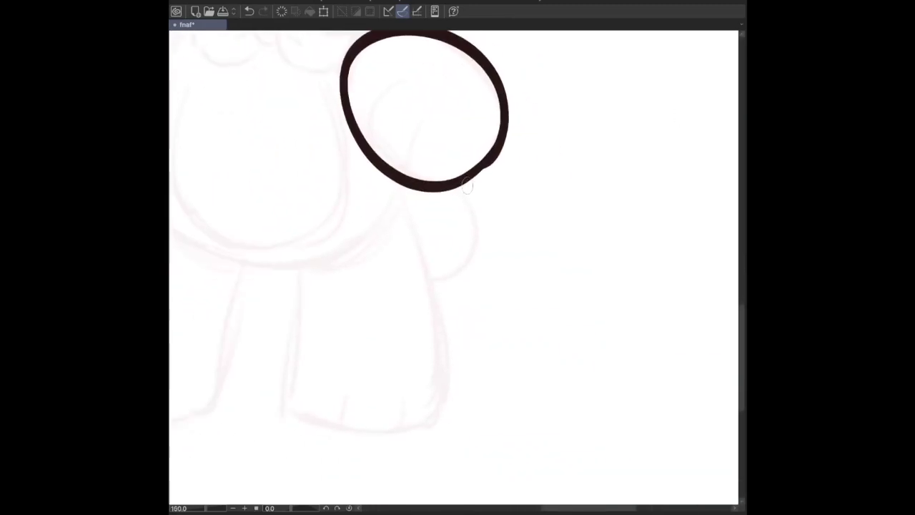
{"action": "left_click_drag", "start_coordinate": [458, 185], "coordinate": [500, 154]}
{"action": "key", "text": "h"}
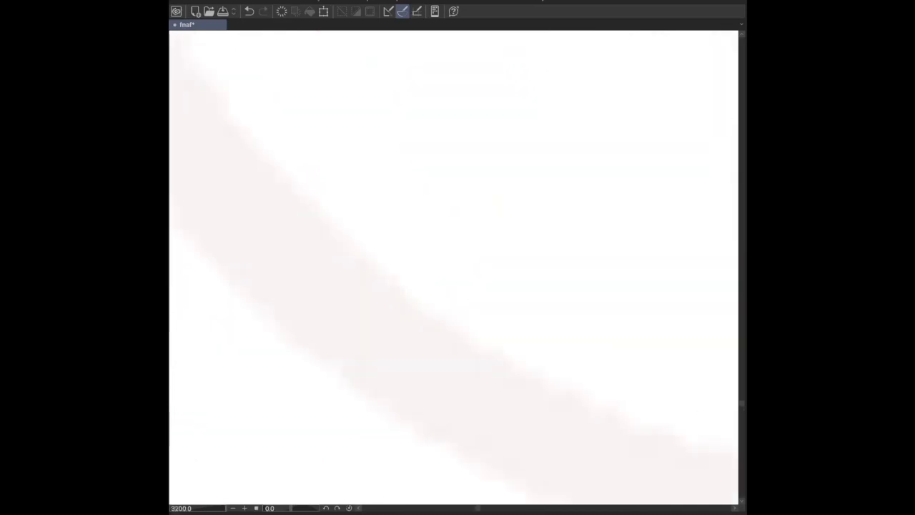
{"action": "key", "text": "ctrl+minus"}
{"action": "key", "text": "ctrl+minus"}
{"action": "scroll", "coordinate": [457, 236], "scroll_direction": "up", "scroll_amount": 3}
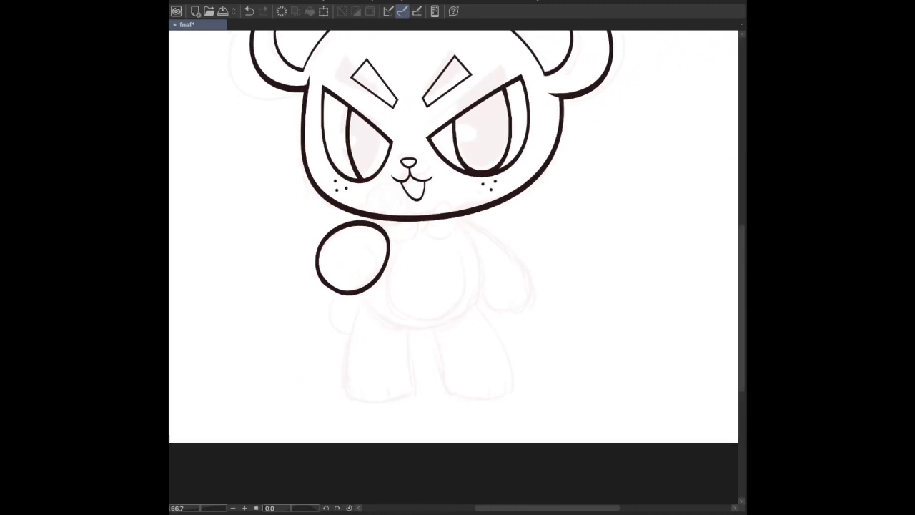
{"action": "scroll", "coordinate": [458, 236], "scroll_direction": "up", "scroll_amount": 1}
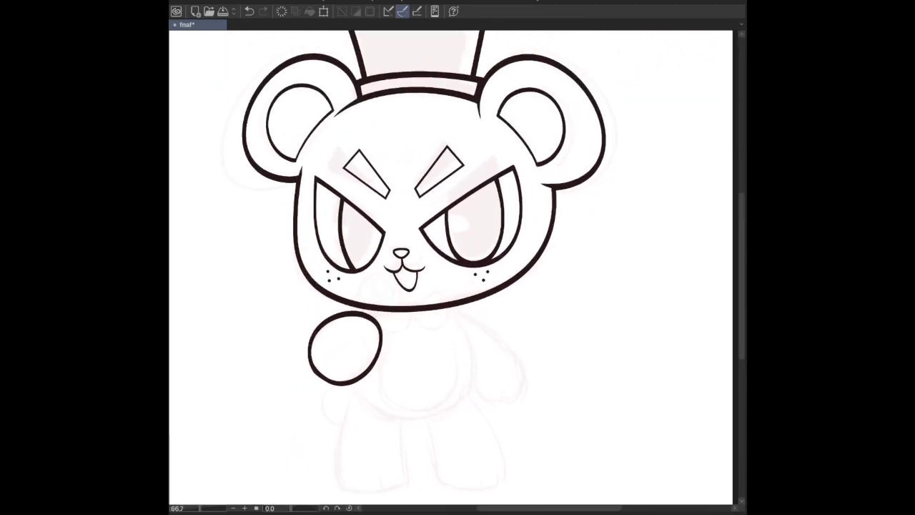
{"action": "scroll", "coordinate": [453, 248], "scroll_direction": "down", "scroll_amount": 5}
{"action": "key", "text": "ctrl+plus"}
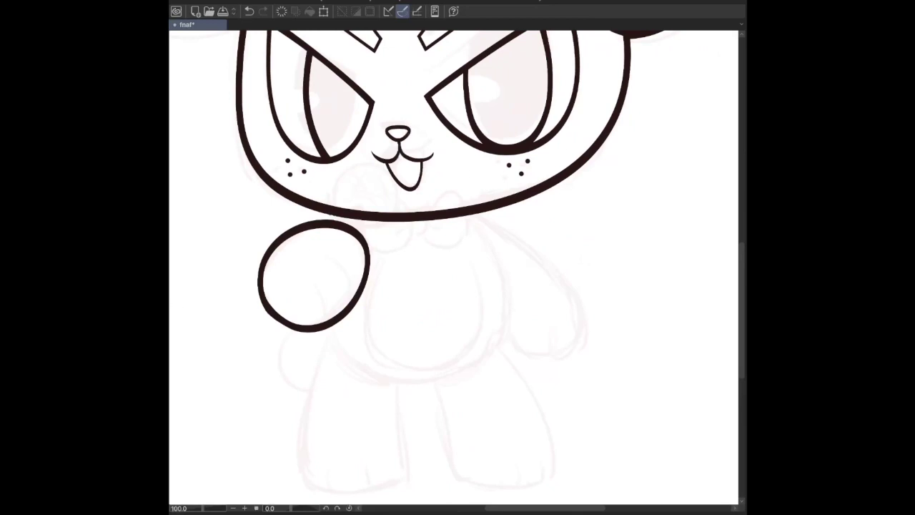
{"action": "mouse_move", "coordinate": [259, 270]}
{"action": "left_mouse_down"}
{"action": "mouse_move", "coordinate": [282, 236]}
{"action": "mouse_move", "coordinate": [312, 223]}
{"action": "mouse_move", "coordinate": [355, 223]}
{"action": "mouse_move", "coordinate": [370, 254]}
{"action": "mouse_move", "coordinate": [335, 325]}
{"action": "mouse_move", "coordinate": [283, 332]}
{"action": "mouse_move", "coordinate": [259, 297]}
{"action": "mouse_move", "coordinate": [268, 261]}
{"action": "left_mouse_up"}
{"action": "key", "text": "ctrl+z"}
{"action": "key", "text": "h"}
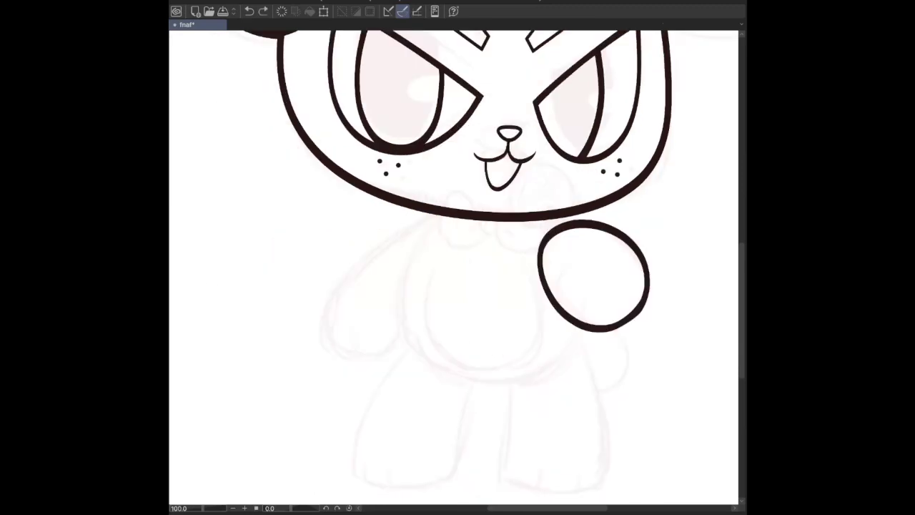
{"action": "key", "text": "ctrl+plus"}
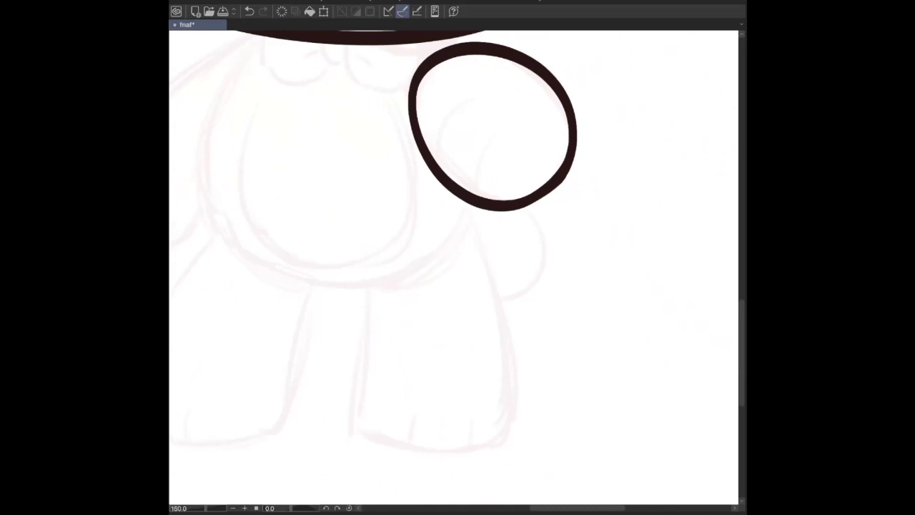
{"action": "key", "text": "ctrl+z"}
{"action": "left_click_drag", "start_coordinate": [571, 170], "coordinate": [552, 193]}
{"action": "key", "text": "ctrl+z"}
{"action": "scroll", "coordinate": [454, 264], "scroll_direction": "right", "scroll_amount": 3}
{"action": "key", "text": "ctrl+minus"}
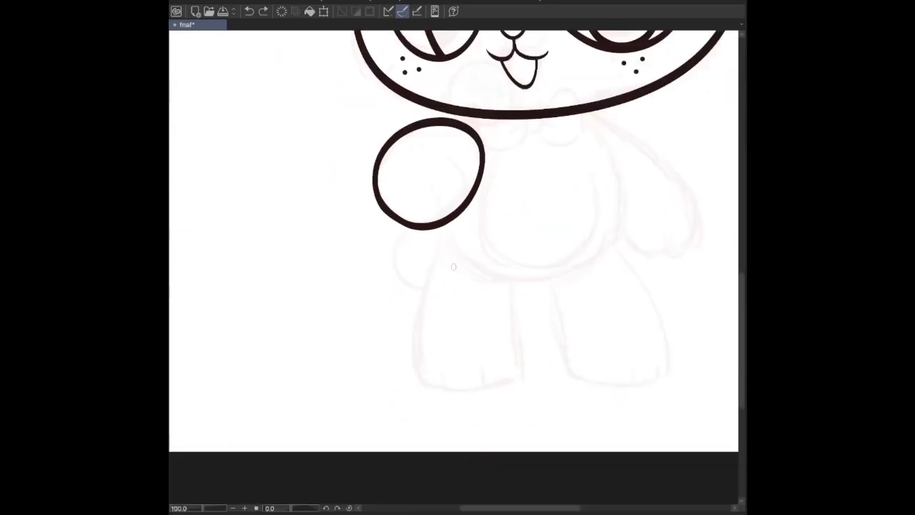
Ink a thin curved finger line inside the raised paw, running from its middle down to the lower edge.
{"action": "scroll", "coordinate": [453, 240], "scroll_direction": "up", "scroll_amount": 5}
{"action": "scroll", "coordinate": [453, 240], "scroll_direction": "down", "scroll_amount": 4}
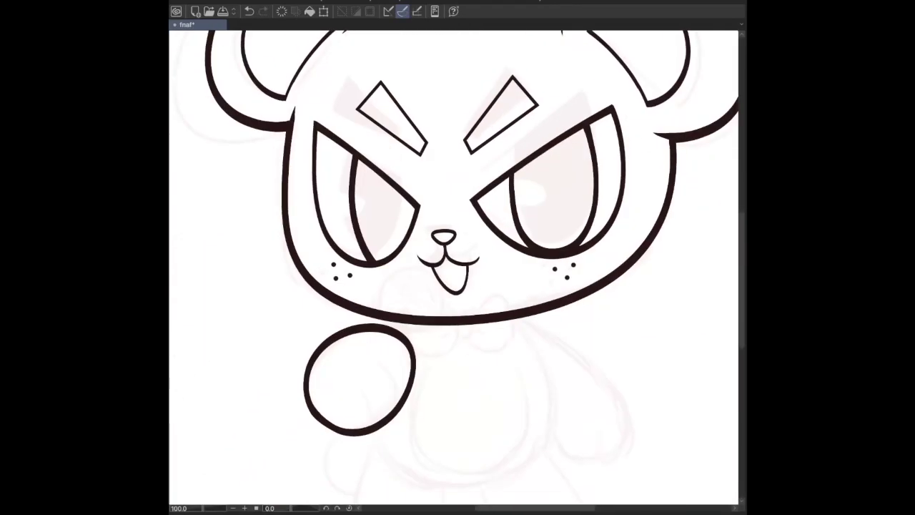
{"action": "mouse_move", "coordinate": [348, 223]}
{"action": "left_mouse_down"}
{"action": "mouse_move", "coordinate": [363, 227]}
{"action": "mouse_move", "coordinate": [374, 265]}
{"action": "left_mouse_up"}
{"action": "key", "text": "ctrl+z"}
{"action": "left_click_drag", "start_coordinate": [351, 222], "coordinate": [376, 272]}
{"action": "key", "text": "ctrl+z"}
{"action": "key", "text": "ctrl+z"}
{"action": "key", "text": "ctrl+z"}
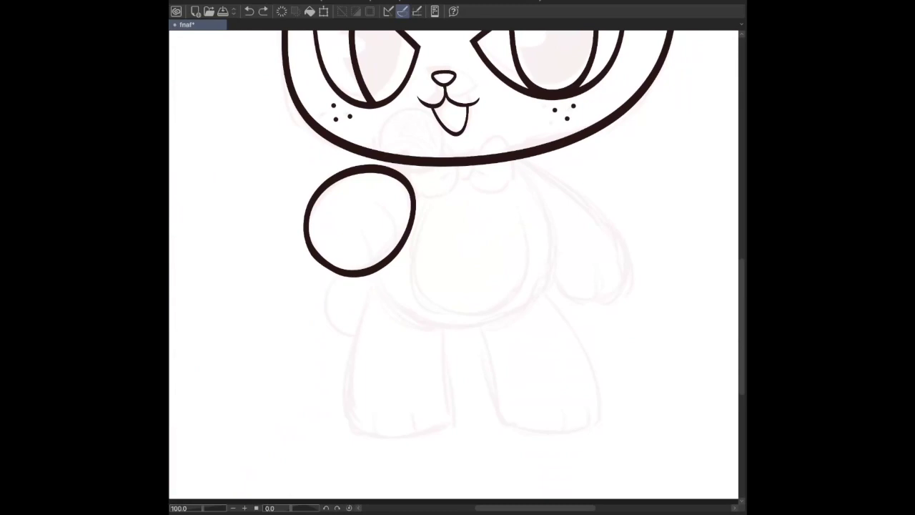
{"action": "mouse_move", "coordinate": [350, 217]}
{"action": "left_mouse_down"}
{"action": "mouse_move", "coordinate": [376, 243]}
{"action": "mouse_move", "coordinate": [371, 271]}
{"action": "left_mouse_up"}
{"action": "key", "text": "ctrl+z"}
{"action": "key", "text": "ctrl+z"}
{"action": "left_click_drag", "start_coordinate": [343, 214], "coordinate": [371, 267]}
Ink a second thin curved finger line in the raised paw, parallel to the first and nearer the body.
{"action": "left_click_drag", "start_coordinate": [376, 199], "coordinate": [396, 247]}
{"action": "key", "text": "ctrl+z"}
{"action": "key", "text": "ctrl+z"}
{"action": "mouse_move", "coordinate": [369, 198]}
{"action": "left_mouse_down"}
{"action": "mouse_move", "coordinate": [399, 225]}
{"action": "mouse_move", "coordinate": [398, 249]}
{"action": "left_mouse_up"}
{"action": "key", "text": "ctrl+z"}
{"action": "left_click_drag", "start_coordinate": [365, 197], "coordinate": [398, 245]}
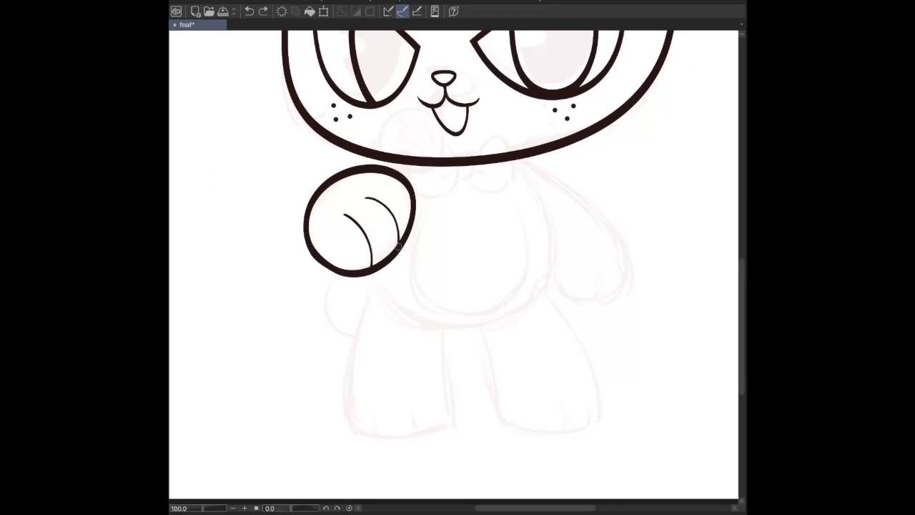
{"action": "key", "text": "ctrl+z"}
{"action": "mouse_move", "coordinate": [368, 197]}
{"action": "left_mouse_down"}
{"action": "mouse_move", "coordinate": [392, 222]}
{"action": "mouse_move", "coordinate": [398, 248]}
{"action": "left_mouse_up"}
Nudge both finger lines slightly to the right inside the raised paw.
{"action": "key", "text": "Right"}
{"action": "key", "text": "Right"}
{"action": "key", "text": "Right"}
{"action": "key", "text": "Right"}
{"action": "key", "text": "Right"}
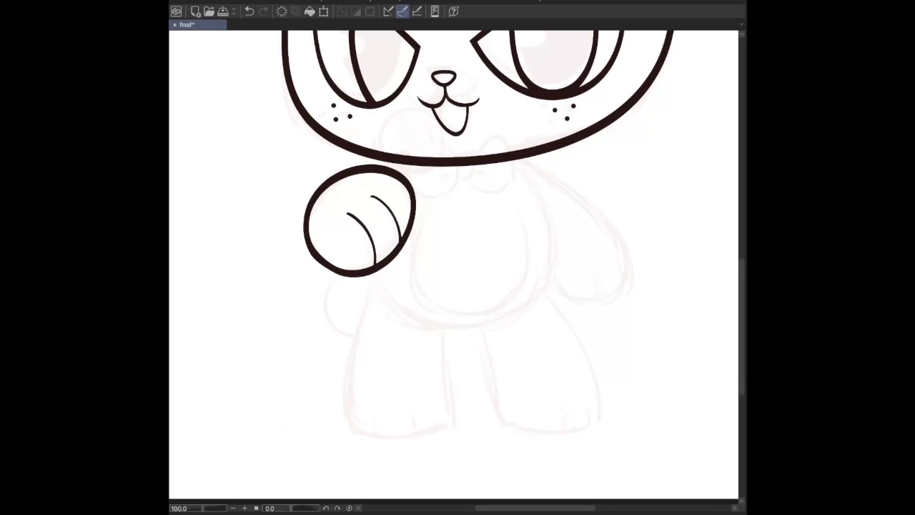
Mirror the view and redraw the paw's two finger lines with tapered upper tips.
{"action": "key", "text": "h"}
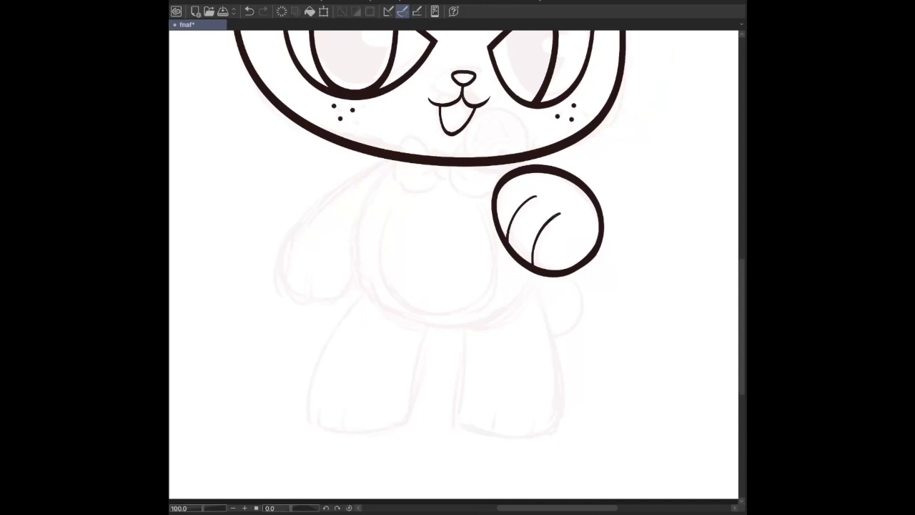
{"action": "key", "text": "ctrl+minus"}
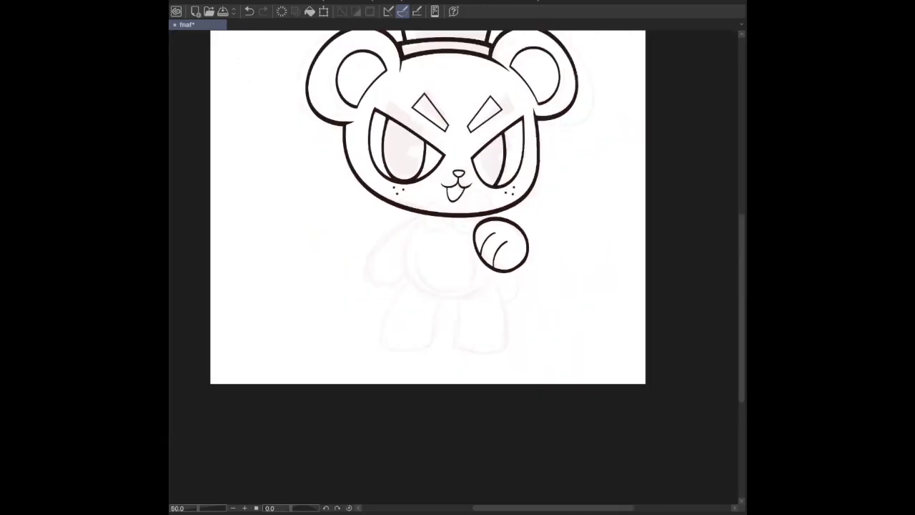
{"action": "key", "text": "ctrl+plus"}
{"action": "key", "text": "ctrl+plus"}
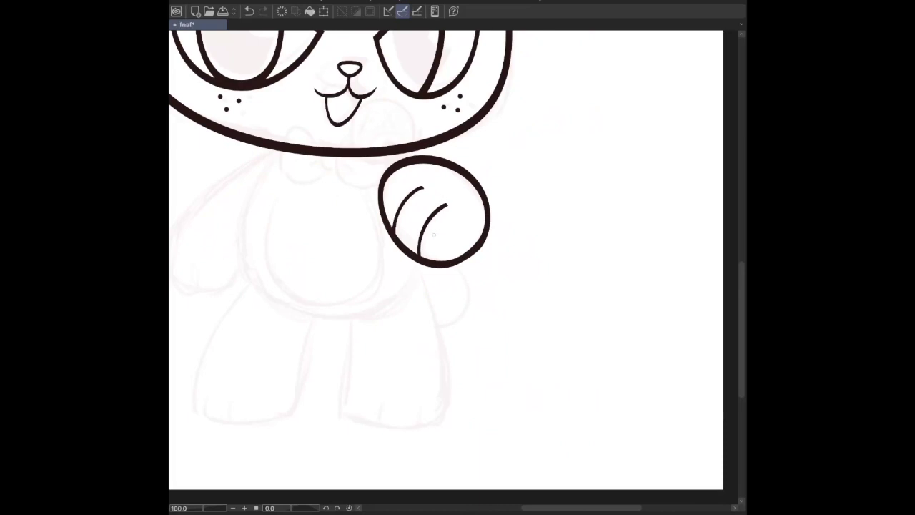
{"action": "key", "text": "ctrl+z"}
{"action": "key", "text": "ctrl+z"}
{"action": "left_click_drag", "start_coordinate": [446, 205], "coordinate": [419, 256]}
{"action": "key", "text": "ctrl+z"}
{"action": "left_click_drag", "start_coordinate": [445, 205], "coordinate": [418, 257]}
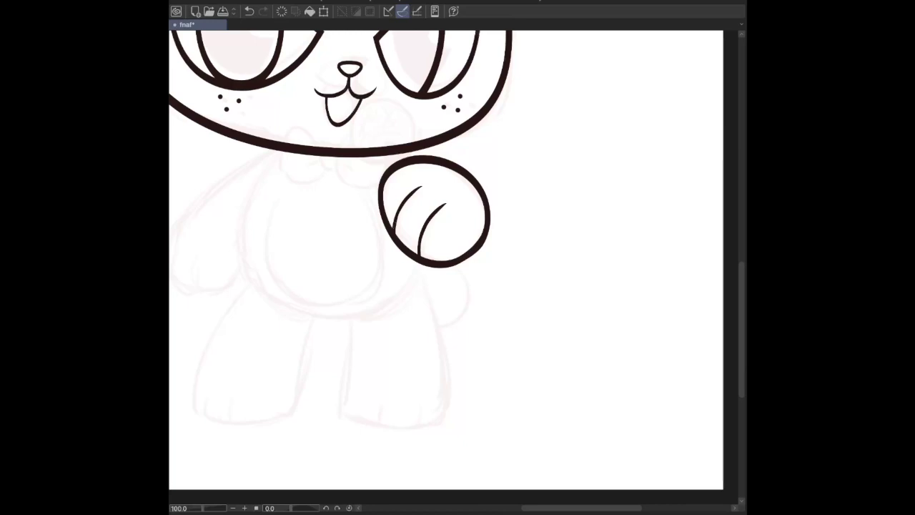
Move the whole raised paw with its finger lines slightly down, away from the chin.
{"action": "key", "text": "m"}
{"action": "key", "text": "ctrl+z"}
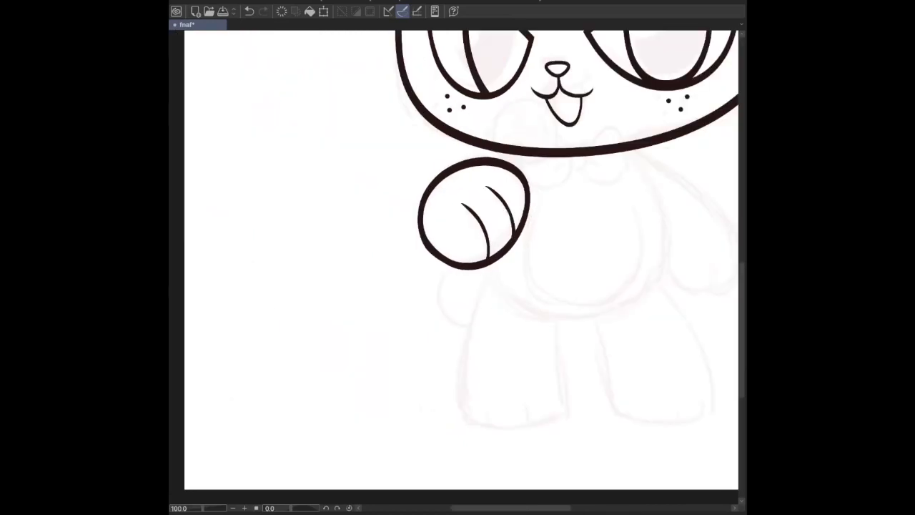
{"action": "key", "text": "ctrl+z"}
{"action": "key", "text": "ctrl+y"}
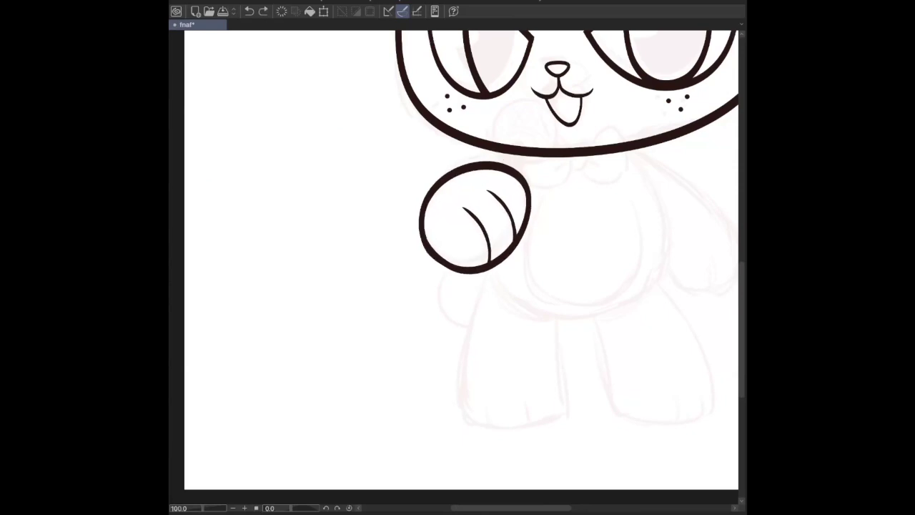
{"action": "scroll", "coordinate": [427, 323], "scroll_direction": "down", "scroll_amount": 3}
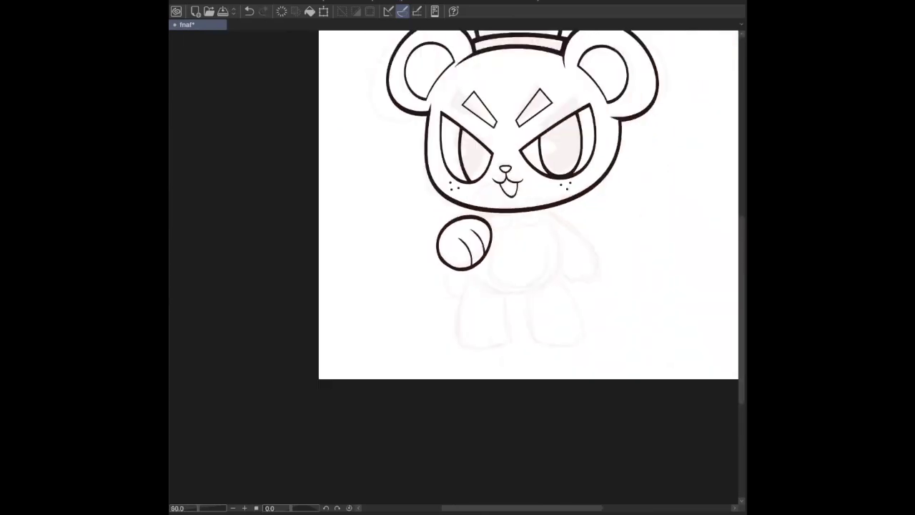
{"action": "scroll", "coordinate": [608, 264], "scroll_direction": "up", "scroll_amount": 3}
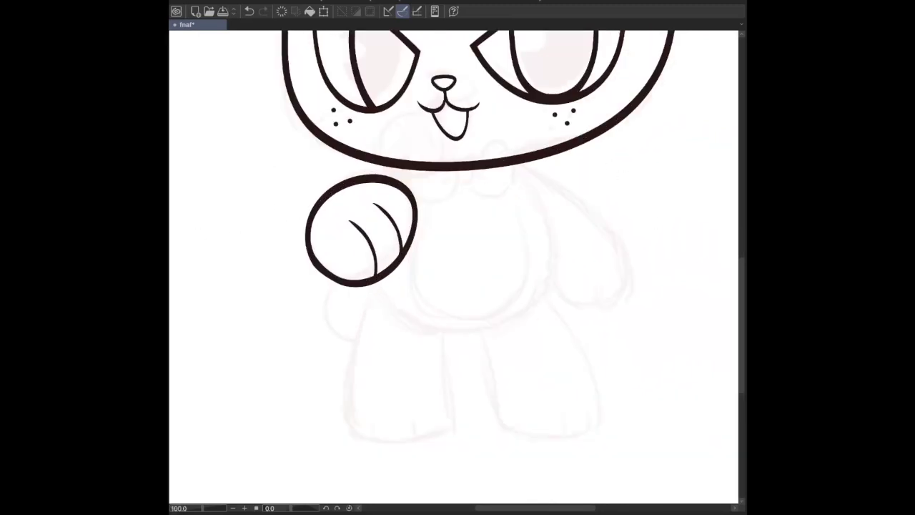
{"action": "scroll", "coordinate": [454, 250], "scroll_direction": "right", "scroll_amount": 5}
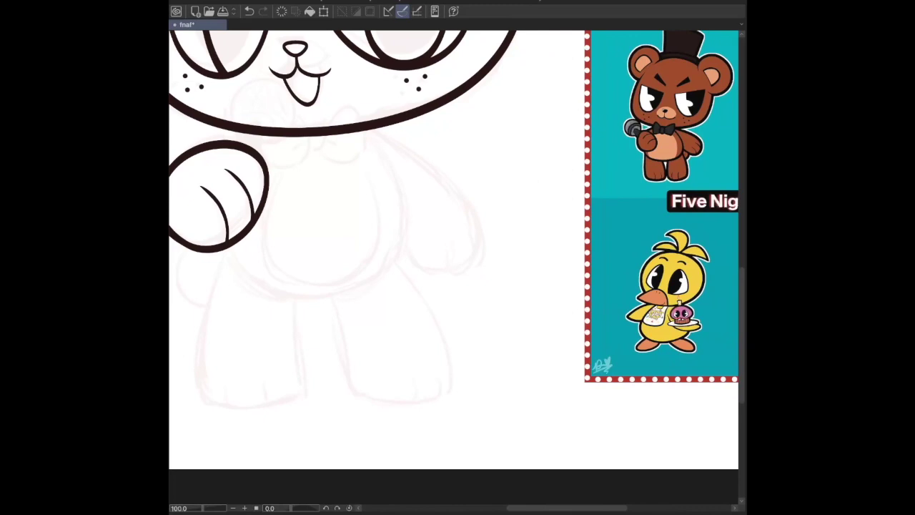
{"action": "scroll", "coordinate": [454, 250], "scroll_direction": "left", "scroll_amount": 3}
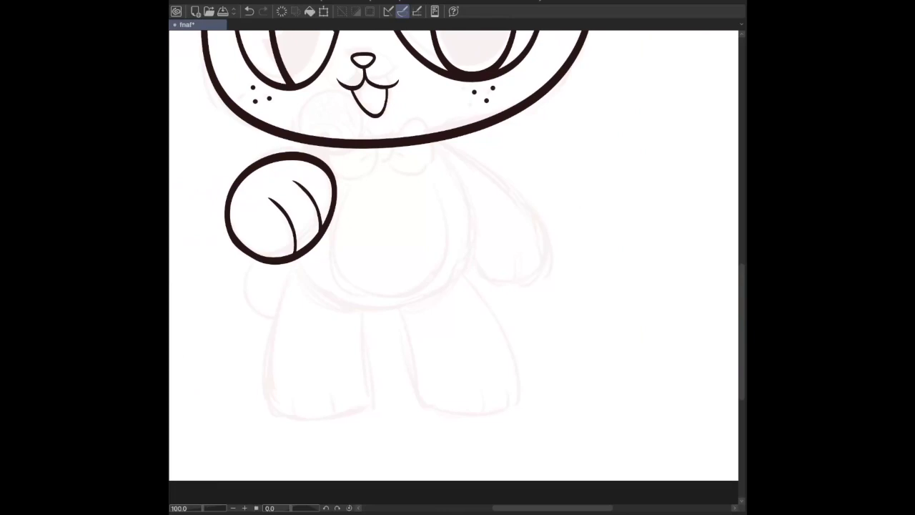
Ink the microphone head as a medium-weight circle above the raised paw, overlapping the chin line.
{"action": "left_click_drag", "start_coordinate": [302, 95], "coordinate": [364, 158]}
{"action": "key", "text": "ctrl+z"}
{"action": "key", "text": "ctrl+z"}
{"action": "key", "text": "ctrl+z"}
{"action": "left_click_drag", "start_coordinate": [303, 93], "coordinate": [361, 159]}
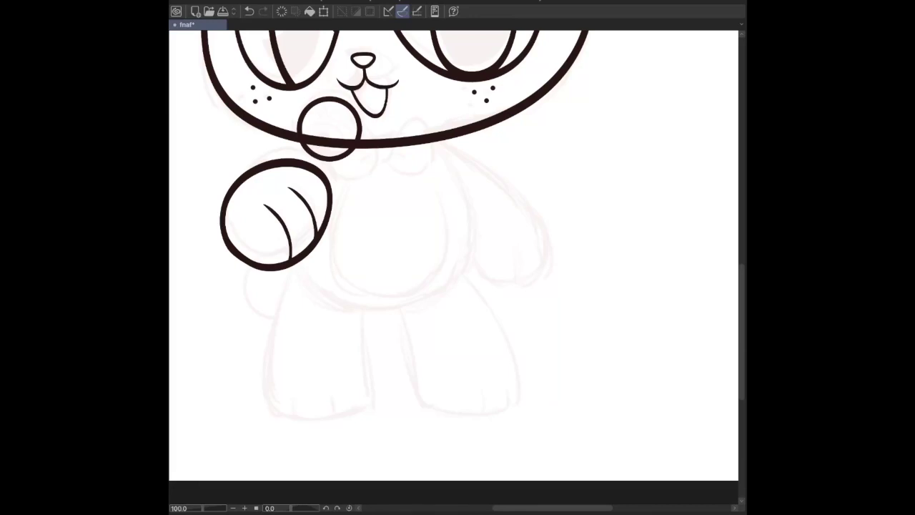
{"action": "key", "text": "ctrl+z"}
{"action": "left_click_drag", "start_coordinate": [299, 98], "coordinate": [362, 164]}
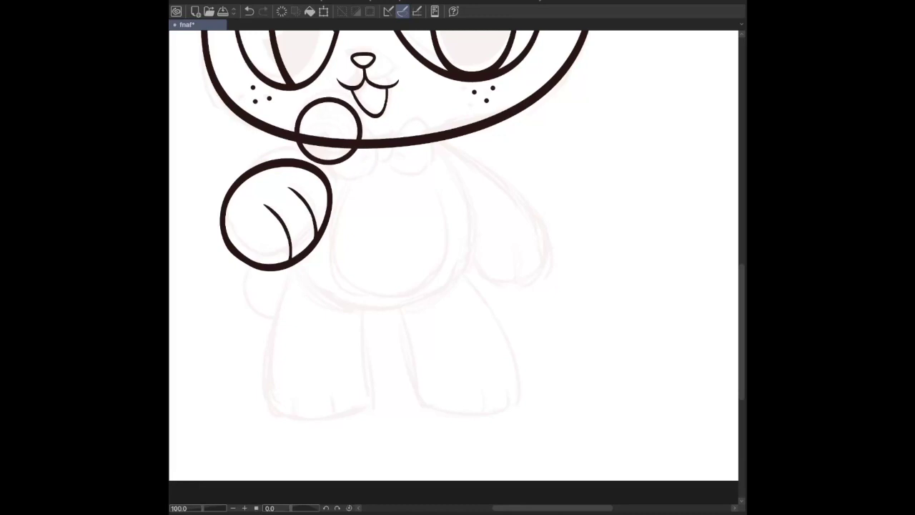
Undo the microphone head and the last paw adjustment, and ink the head again as a medium-weight circle across the chin line.
{"action": "key", "text": "ctrl+minus"}
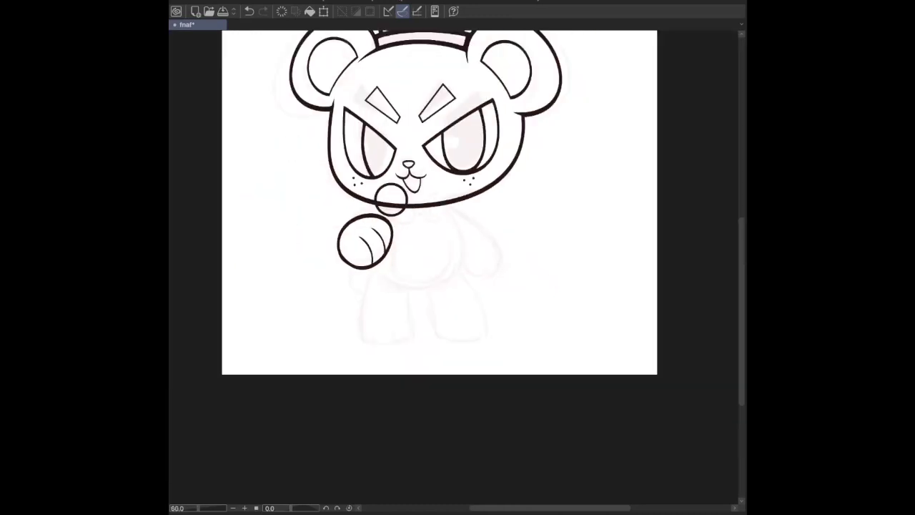
{"action": "key", "text": "ctrl+plus"}
{"action": "key", "text": "ctrl+z"}
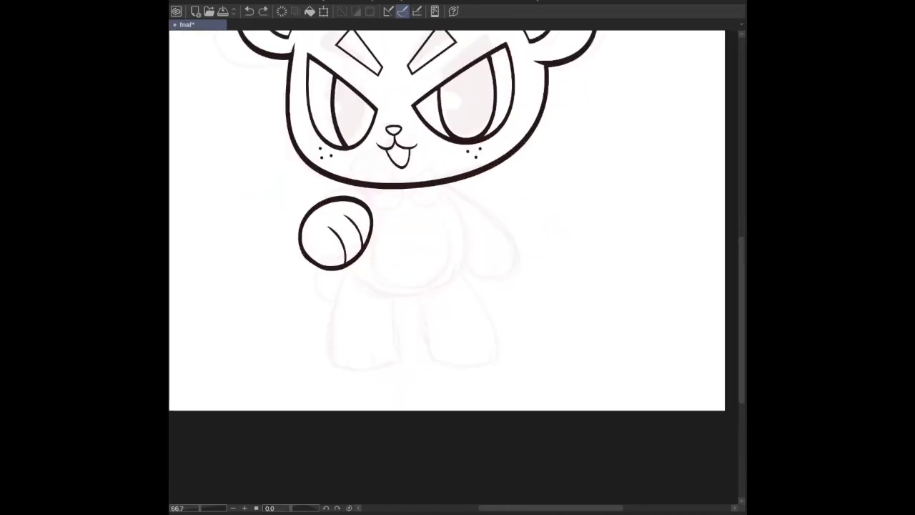
{"action": "key", "text": "ctrl+z"}
{"action": "key", "text": "ctrl+z"}
{"action": "key", "text": "ctrl+y"}
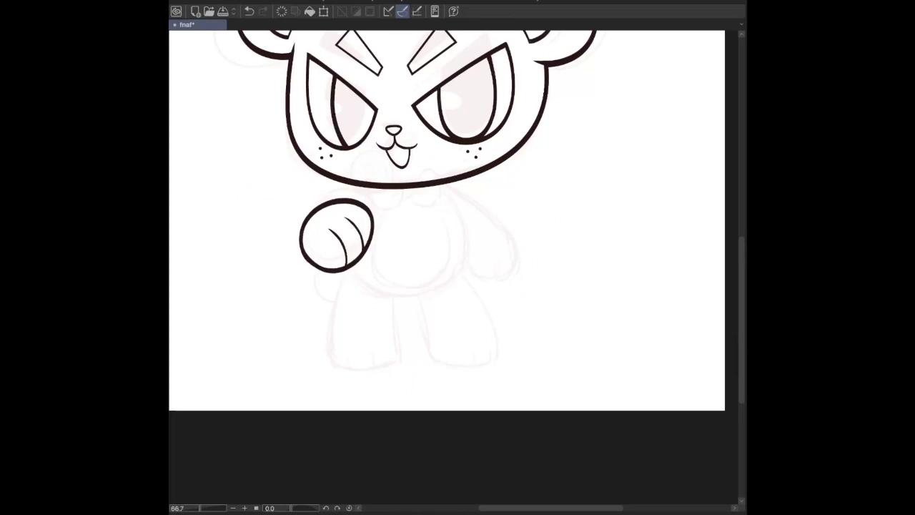
{"action": "left_click_drag", "start_coordinate": [346, 155], "coordinate": [391, 196]}
Nudge the nose and mouth slightly to the right and check the face in the mirrored view.
{"action": "left_click_drag", "start_coordinate": [396, 143], "coordinate": [401, 144]}
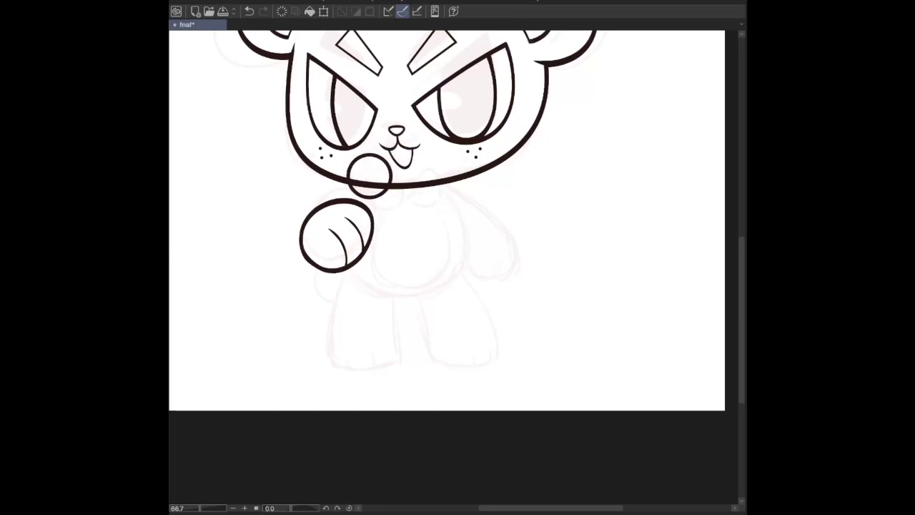
{"action": "key", "text": "h"}
{"action": "left_click_drag", "start_coordinate": [509, 131], "coordinate": [512, 129]}
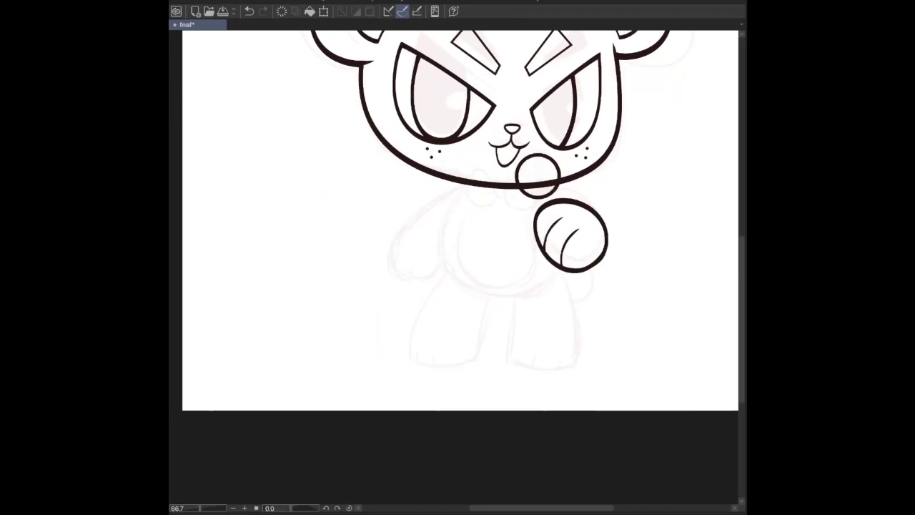
{"action": "key", "text": "h"}
Try inking two short handle lines between the microphone head and the raised paw.
{"action": "key", "text": "ctrl+plus"}
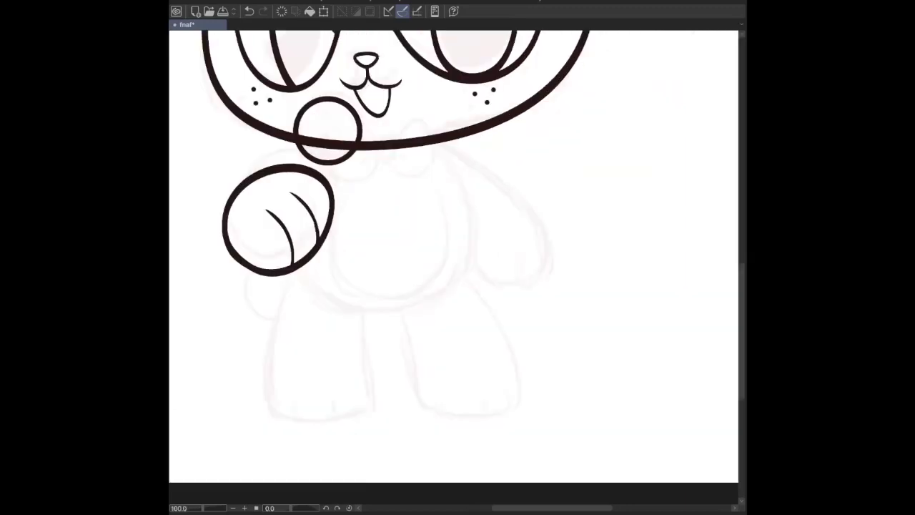
{"action": "left_click_drag", "start_coordinate": [289, 190], "coordinate": [320, 147]}
{"action": "key", "text": "ctrl+z"}
{"action": "key", "text": "ctrl+y"}
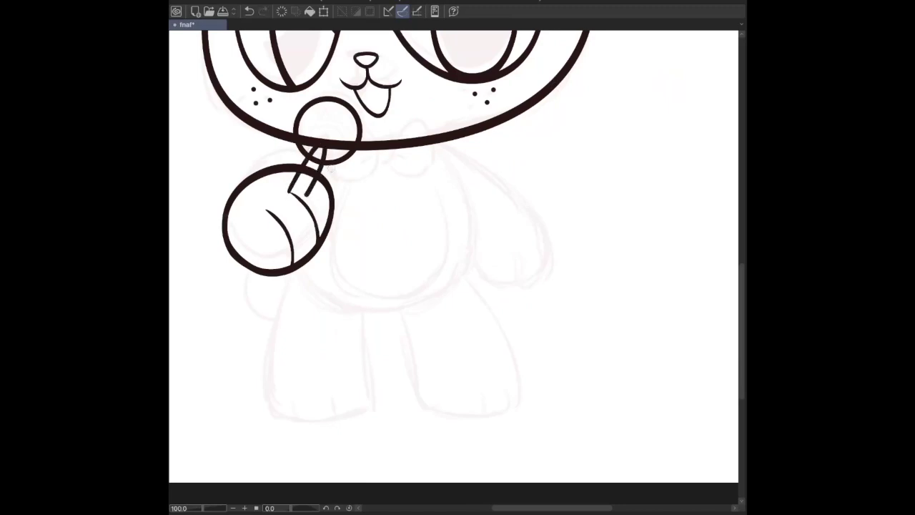
{"action": "key", "text": "ctrl+z"}
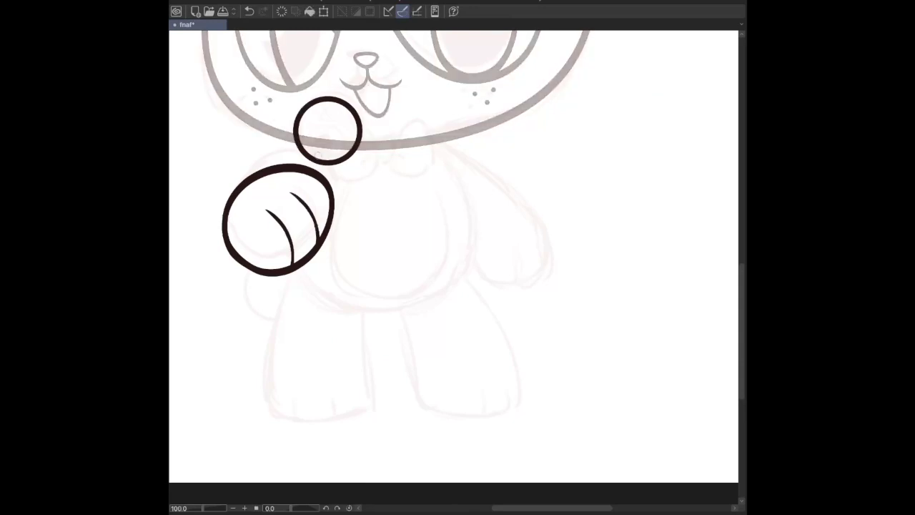
Try a narrow microphone handle with a rounded tip inside the circle and two sides running down to the paw.
{"action": "mouse_move", "coordinate": [291, 193]}
{"action": "left_mouse_down"}
{"action": "mouse_move", "coordinate": [304, 173]}
{"action": "mouse_move", "coordinate": [288, 178]}
{"action": "mouse_move", "coordinate": [310, 192]}
{"action": "mouse_move", "coordinate": [323, 141]}
{"action": "left_mouse_up"}
{"action": "key", "text": "ctrl+z"}
{"action": "key", "text": "ctrl+z"}
{"action": "key", "text": "ctrl+z"}
{"action": "key", "text": "ctrl+z"}
{"action": "key", "text": "ctrl+y"}
{"action": "key", "text": "ctrl+y"}
{"action": "key", "text": "ctrl+z"}
{"action": "key", "text": "ctrl+z"}
{"action": "key", "text": "ctrl+y"}
{"action": "key", "text": "ctrl+y"}
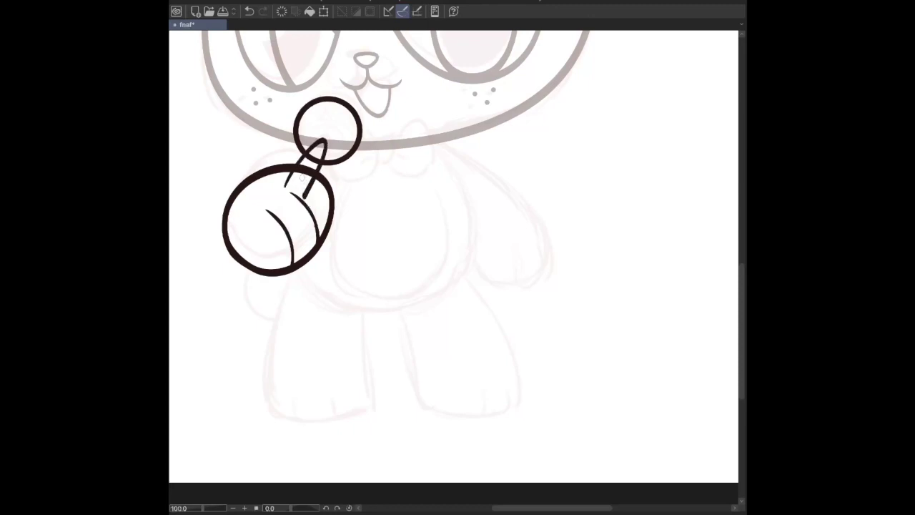
Discard the narrow handle and try redrawing its two sides between the circle and the paw.
{"action": "key", "text": "ctrl+z"}
{"action": "key", "text": "ctrl+z"}
{"action": "mouse_move", "coordinate": [286, 192]}
{"action": "left_mouse_down"}
{"action": "mouse_move", "coordinate": [319, 142]}
{"action": "mouse_move", "coordinate": [317, 184]}
{"action": "left_mouse_up"}
{"action": "key", "text": "ctrl+z"}
{"action": "key", "text": "ctrl+z"}
{"action": "key", "text": "ctrl+y"}
{"action": "key", "text": "ctrl+y"}
{"action": "key", "text": "ctrl+z"}
{"action": "key", "text": "ctrl+z"}
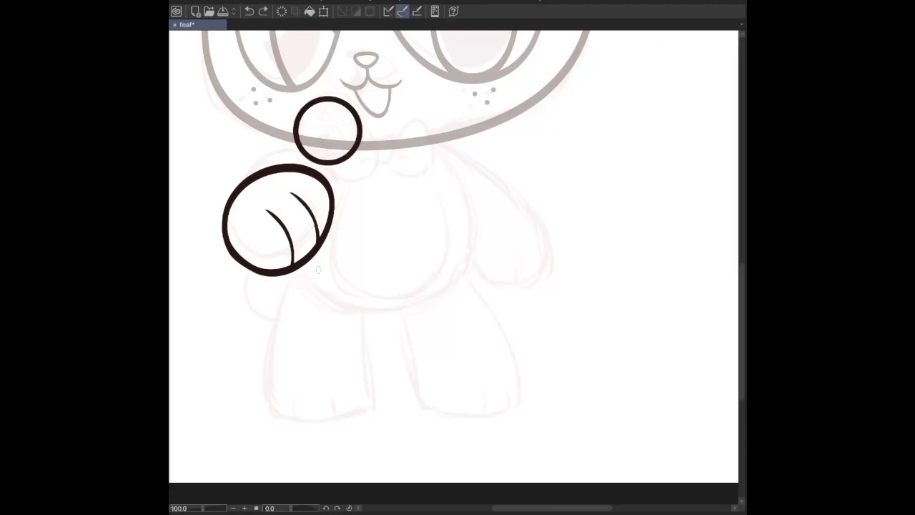
Try a longer round-tipped handle, trim its overlap with the paw, and undo the handle.
{"action": "mouse_move", "coordinate": [286, 189]}
{"action": "left_mouse_down"}
{"action": "mouse_move", "coordinate": [321, 142]}
{"action": "mouse_move", "coordinate": [323, 172]}
{"action": "mouse_move", "coordinate": [293, 176]}
{"action": "mouse_move", "coordinate": [320, 168]}
{"action": "mouse_move", "coordinate": [310, 201]}
{"action": "mouse_move", "coordinate": [318, 144]}
{"action": "mouse_move", "coordinate": [310, 205]}
{"action": "left_mouse_up"}
{"action": "key", "text": "ctrl+z"}
{"action": "key", "text": "ctrl+z"}
{"action": "key", "text": "ctrl+t"}
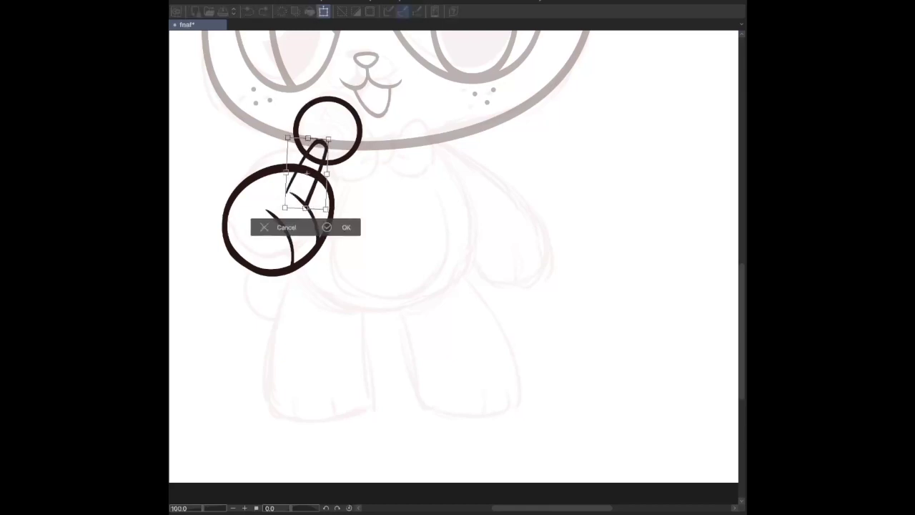
{"action": "key", "text": "Escape"}
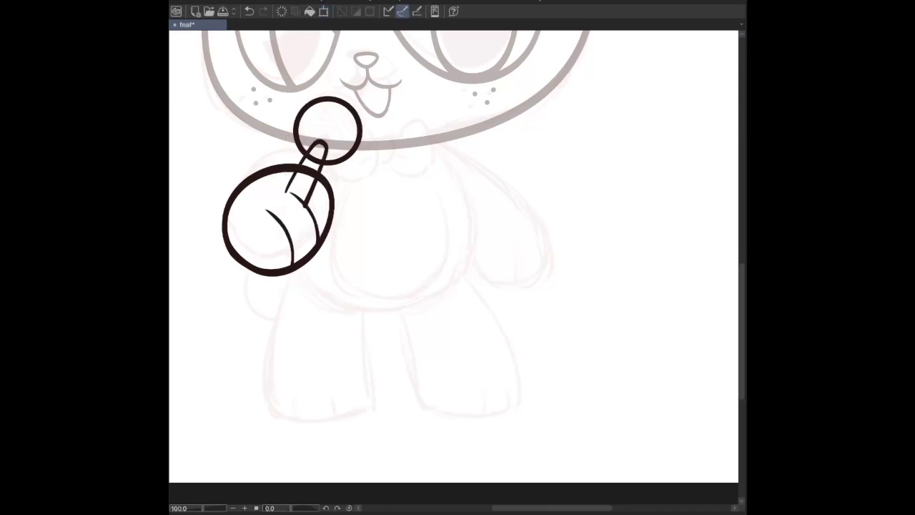
{"action": "mouse_move", "coordinate": [282, 204]}
{"action": "left_mouse_down"}
{"action": "mouse_move", "coordinate": [289, 180]}
{"action": "mouse_move", "coordinate": [315, 193]}
{"action": "mouse_move", "coordinate": [303, 218]}
{"action": "left_mouse_up"}
{"action": "key", "text": "ctrl+minus"}
{"action": "key", "text": "ctrl+minus"}
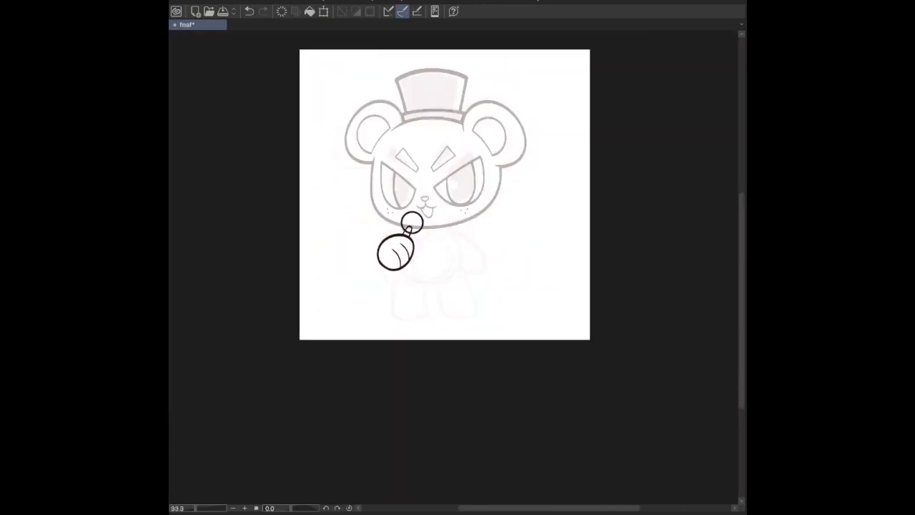
{"action": "key", "text": "ctrl+alt+0"}
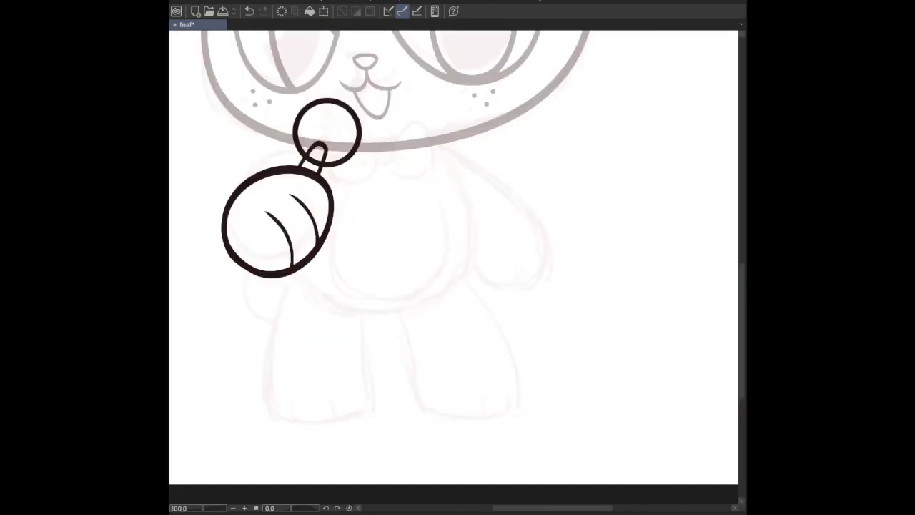
{"action": "scroll", "coordinate": [453, 258], "scroll_direction": "left", "scroll_amount": 3}
{"action": "key", "text": "ctrl+z"}
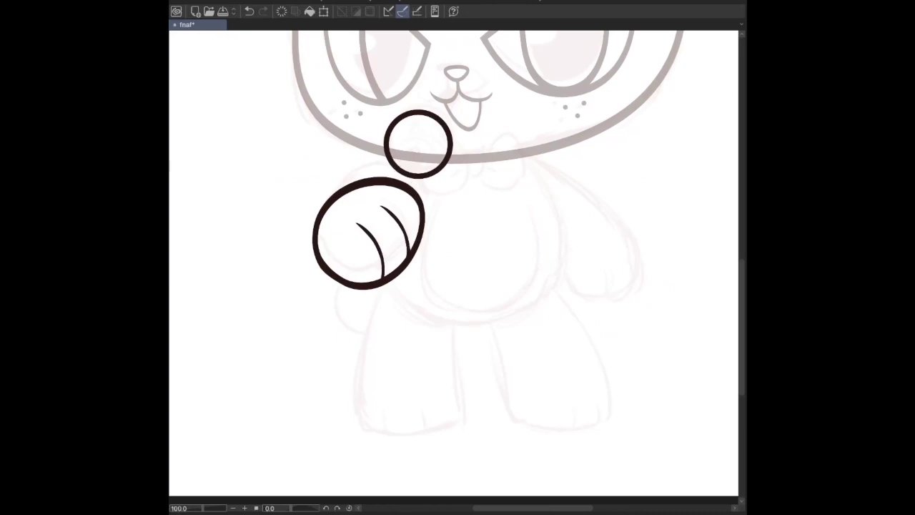
Move the microphone head slightly up and discard the trial handle strokes below it.
{"action": "mouse_move", "coordinate": [364, 199]}
{"action": "left_mouse_down"}
{"action": "mouse_move", "coordinate": [382, 174]}
{"action": "mouse_move", "coordinate": [400, 208]}
{"action": "left_mouse_up"}
{"action": "key", "text": "ctrl+z"}
{"action": "mouse_move", "coordinate": [383, 174]}
{"action": "left_mouse_down"}
{"action": "mouse_move", "coordinate": [397, 208]}
{"action": "mouse_move", "coordinate": [404, 203]}
{"action": "mouse_move", "coordinate": [399, 214]}
{"action": "mouse_move", "coordinate": [412, 193]}
{"action": "left_mouse_up"}
{"action": "key", "text": "ctrl+z"}
{"action": "key", "text": "ctrl+z"}
{"action": "key", "text": "ctrl+z"}
{"action": "key", "text": "ctrl+z"}
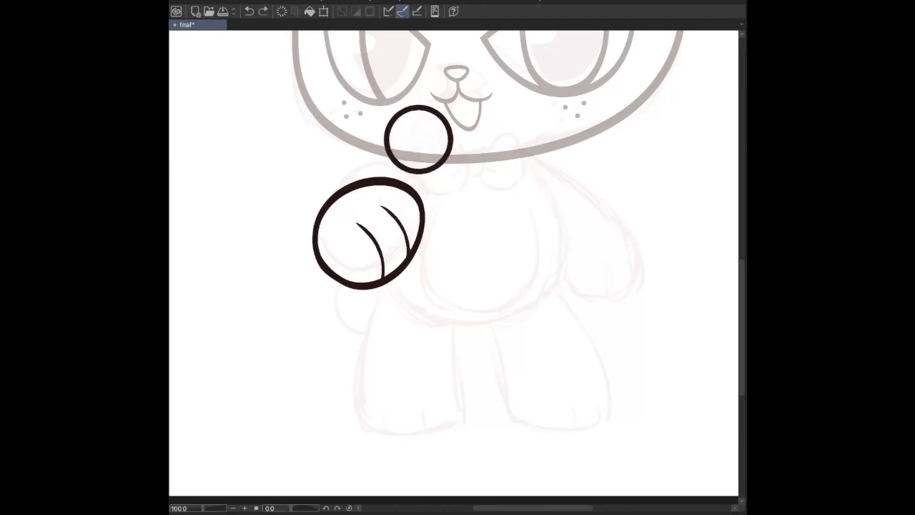
Ink a long round-tipped handle from inside the microphone head down across the paw, and shift it slightly down.
{"action": "left_click_drag", "start_coordinate": [362, 203], "coordinate": [418, 148]}
{"action": "key", "text": "ctrl+z"}
{"action": "mouse_move", "coordinate": [361, 223]}
{"action": "left_mouse_down"}
{"action": "mouse_move", "coordinate": [404, 230]}
{"action": "mouse_move", "coordinate": [415, 149]}
{"action": "mouse_move", "coordinate": [390, 236]}
{"action": "left_mouse_up"}
{"action": "key", "text": "ctrl+z"}
{"action": "key", "text": "ctrl+z"}
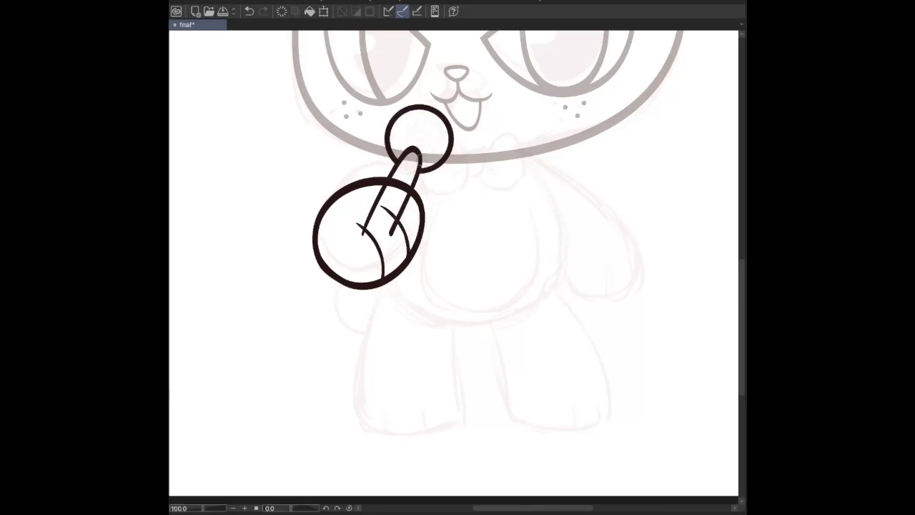
{"action": "left_click_drag", "start_coordinate": [416, 170], "coordinate": [389, 238]}
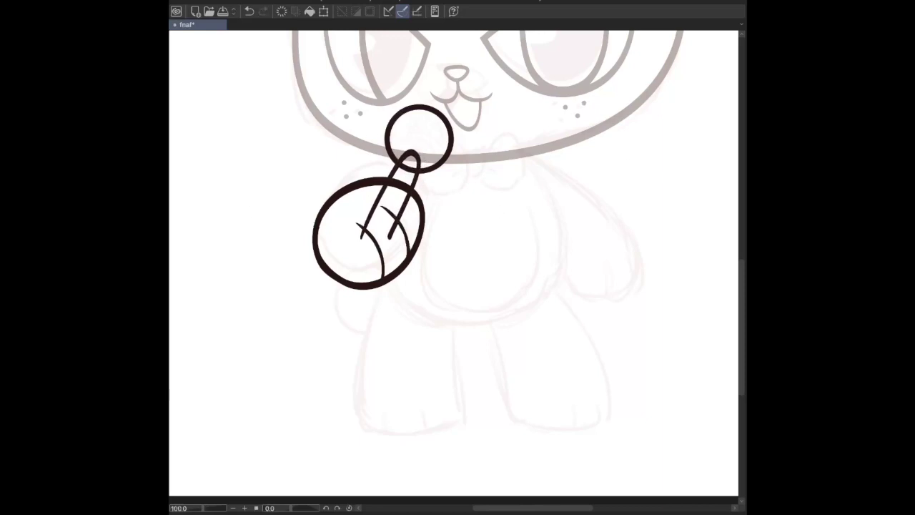
Compare the handle before and after its last adjustment in a slightly tilted view.
{"action": "left_click_drag", "start_coordinate": [422, 143], "coordinate": [427, 126]}
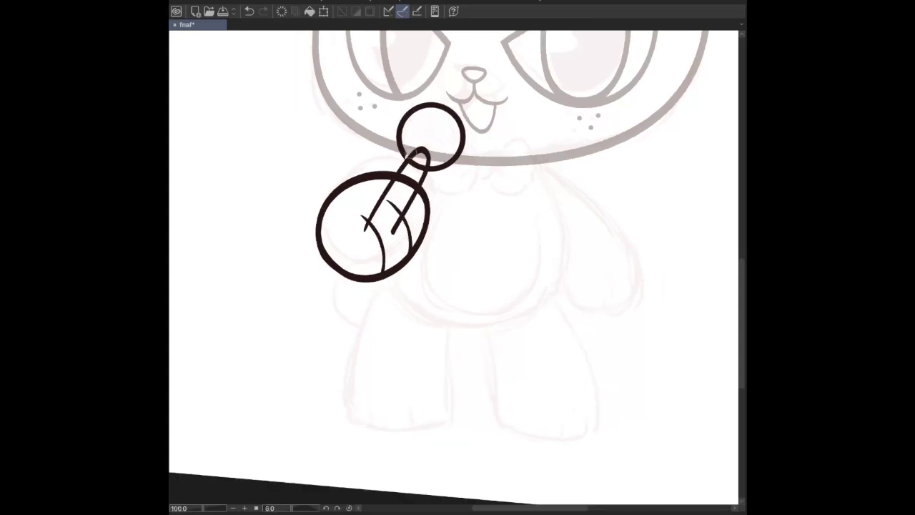
{"action": "key", "text": "ctrl+z"}
{"action": "key", "text": "ctrl+y"}
{"action": "key", "text": "ctrl+z"}
{"action": "key", "text": "ctrl+y"}
{"action": "key", "text": "ctrl+y"}
{"action": "key", "text": "ctrl+z"}
{"action": "key", "text": "ctrl+y"}
{"action": "key", "text": "ctrl+z"}
{"action": "key", "text": "ctrl+y"}
Erase the handle lines inside the raised paw and rotate the paw with its finger lines slightly counter-clockwise.
{"action": "mouse_move", "coordinate": [420, 161]}
{"action": "left_mouse_down"}
{"action": "mouse_move", "coordinate": [391, 184]}
{"action": "mouse_move", "coordinate": [413, 195]}
{"action": "mouse_move", "coordinate": [386, 241]}
{"action": "mouse_move", "coordinate": [363, 226]}
{"action": "mouse_move", "coordinate": [382, 194]}
{"action": "mouse_move", "coordinate": [424, 207]}
{"action": "left_mouse_up"}
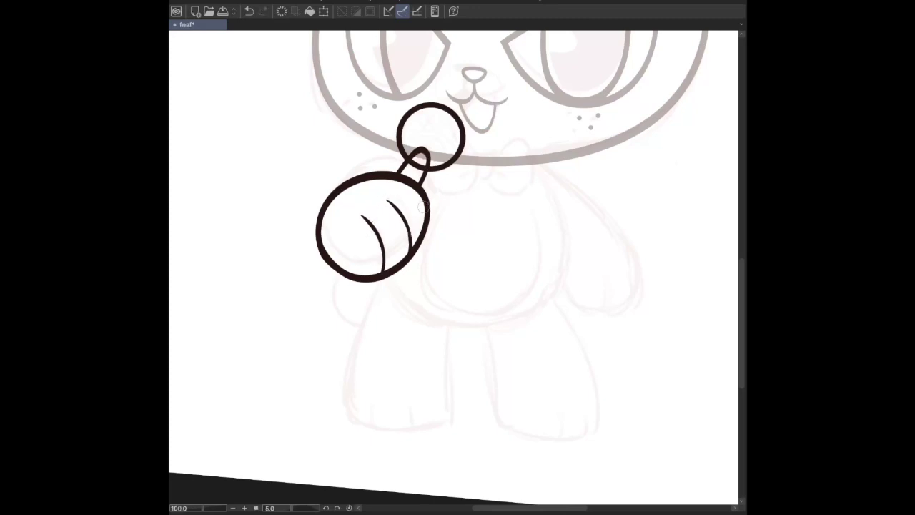
{"action": "key", "text": "ctrl+t"}
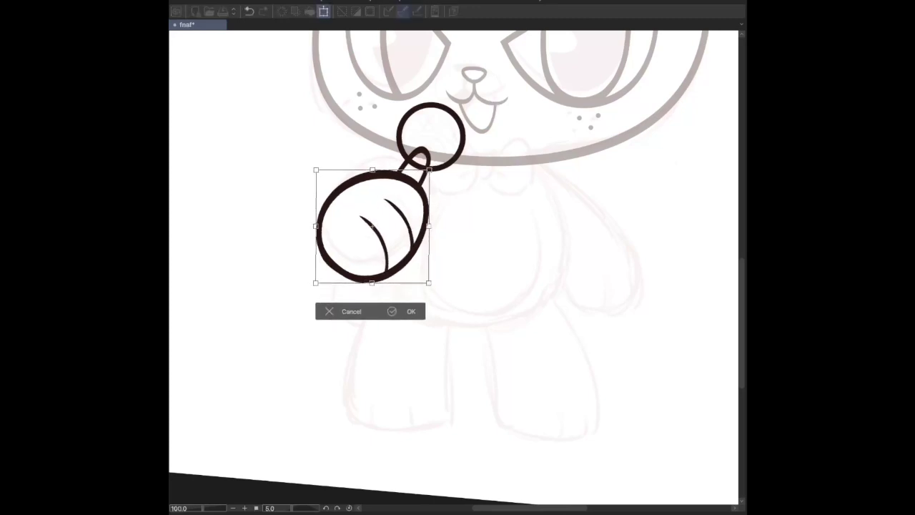
{"action": "key", "text": "Return"}
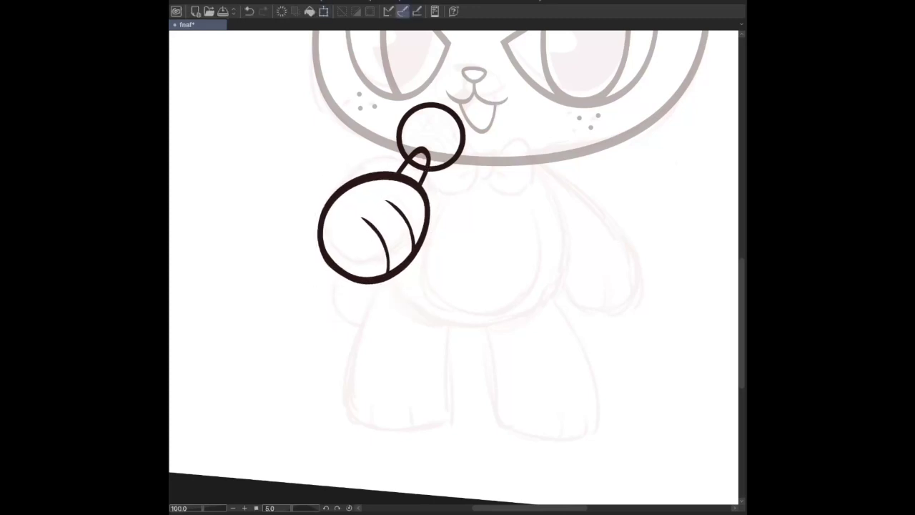
Clear the microphone head's outline where the handle overlaps it and save the file.
{"action": "scroll", "coordinate": [458, 272], "scroll_direction": "down", "scroll_amount": 3}
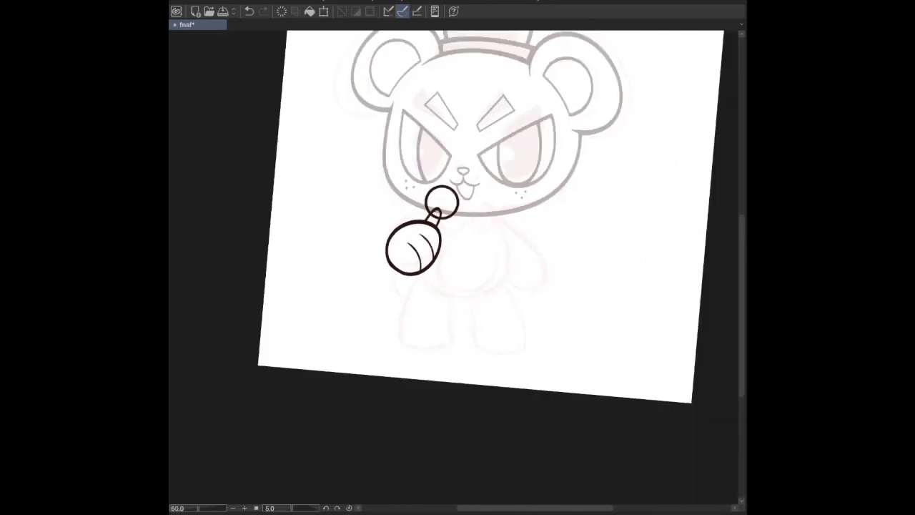
{"action": "key", "text": "at"}
{"action": "scroll", "coordinate": [472, 225], "scroll_direction": "up", "scroll_amount": 1}
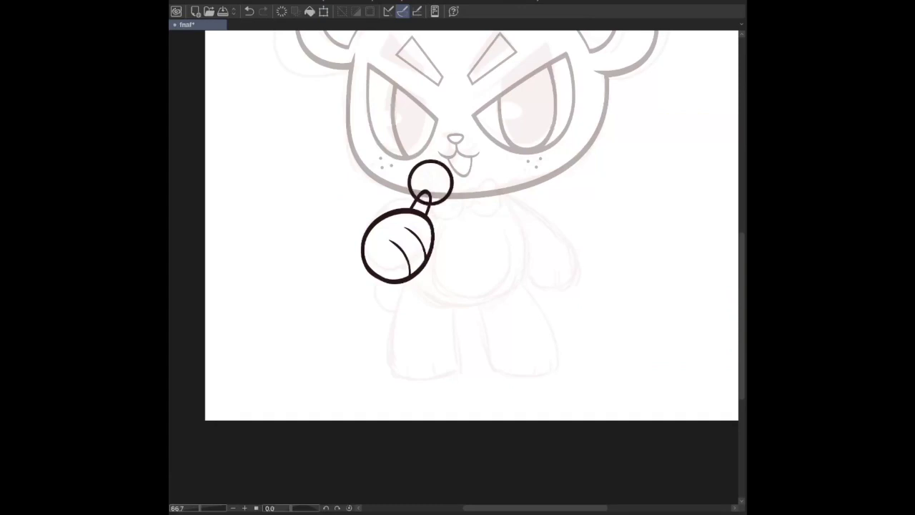
{"action": "key", "text": "ctrl+alt+0"}
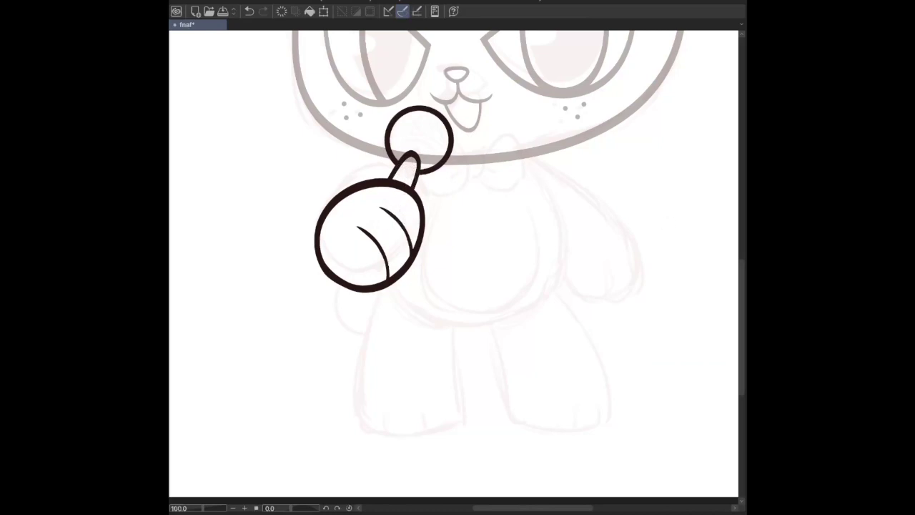
{"action": "key", "text": "ctrl+s"}
{"action": "left_click", "coordinate": [649, 143]}
Try a single thin curved band across the lower part of the microphone head, above the handle's tip.
{"action": "mouse_move", "coordinate": [392, 150]}
{"action": "left_mouse_down"}
{"action": "mouse_move", "coordinate": [427, 159]}
{"action": "mouse_move", "coordinate": [431, 171]}
{"action": "mouse_move", "coordinate": [429, 158]}
{"action": "mouse_move", "coordinate": [431, 173]}
{"action": "mouse_move", "coordinate": [417, 136]}
{"action": "mouse_move", "coordinate": [440, 170]}
{"action": "left_mouse_up"}
{"action": "key", "text": "ctrl+z"}
{"action": "key", "text": "ctrl+z"}
{"action": "mouse_move", "coordinate": [391, 153]}
{"action": "left_mouse_down"}
{"action": "mouse_move", "coordinate": [434, 149]}
{"action": "mouse_move", "coordinate": [445, 172]}
{"action": "mouse_move", "coordinate": [434, 149]}
{"action": "mouse_move", "coordinate": [432, 172]}
{"action": "left_mouse_up"}
{"action": "key", "text": "ctrl+z"}
{"action": "key", "text": "ctrl+z"}
{"action": "mouse_move", "coordinate": [388, 149]}
{"action": "left_mouse_down"}
{"action": "mouse_move", "coordinate": [424, 141]}
{"action": "mouse_move", "coordinate": [441, 166]}
{"action": "left_mouse_up"}
{"action": "key", "text": "ctrl+z"}
{"action": "left_click_drag", "start_coordinate": [398, 143], "coordinate": [439, 170]}
{"action": "key", "text": "ctrl+z"}
{"action": "mouse_move", "coordinate": [408, 139]}
{"action": "left_mouse_down"}
{"action": "mouse_move", "coordinate": [440, 148]}
{"action": "mouse_move", "coordinate": [439, 169]}
{"action": "left_mouse_up"}
{"action": "key", "text": "ctrl+z"}
{"action": "left_click_drag", "start_coordinate": [419, 129], "coordinate": [439, 169]}
{"action": "key", "text": "ctrl+z"}
{"action": "scroll", "coordinate": [453, 264], "scroll_direction": "down", "scroll_amount": 2}
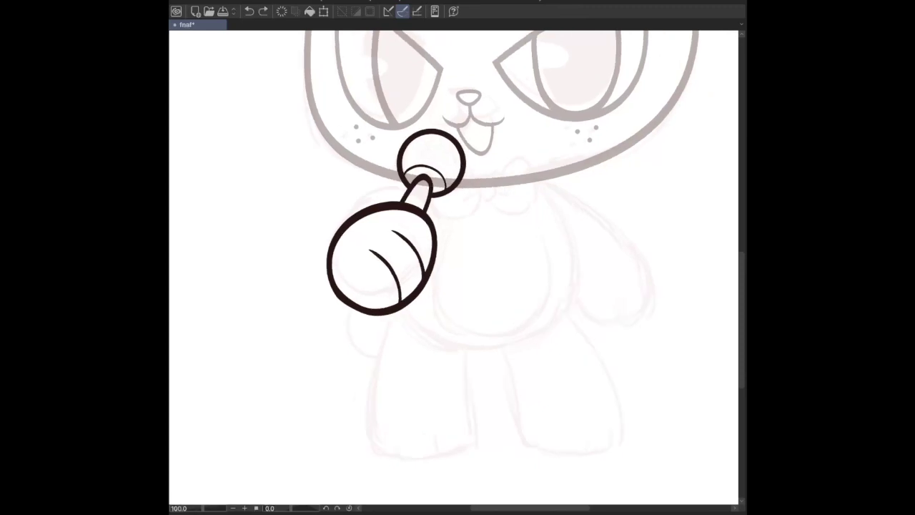
{"action": "scroll", "coordinate": [448, 261], "scroll_direction": "down", "scroll_amount": 2}
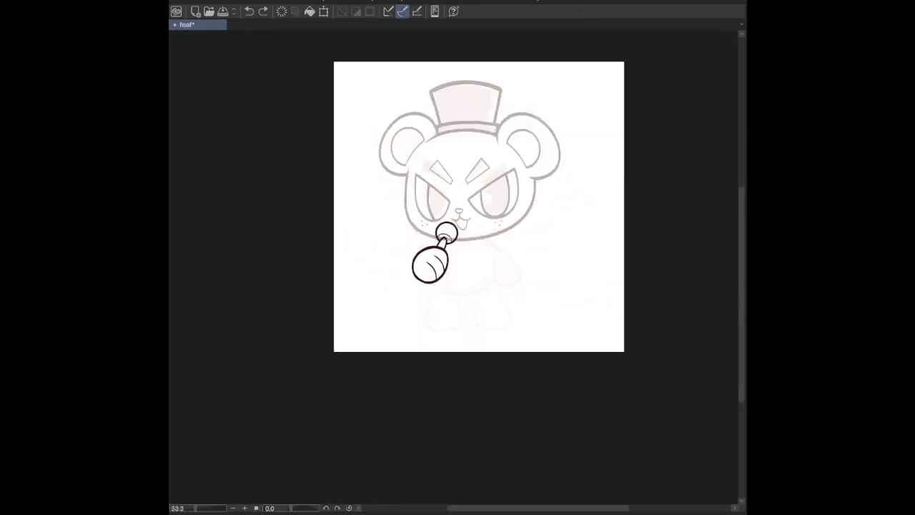
{"action": "scroll", "coordinate": [448, 261], "scroll_direction": "up", "scroll_amount": 5}
{"action": "key", "text": "ctrl+z"}
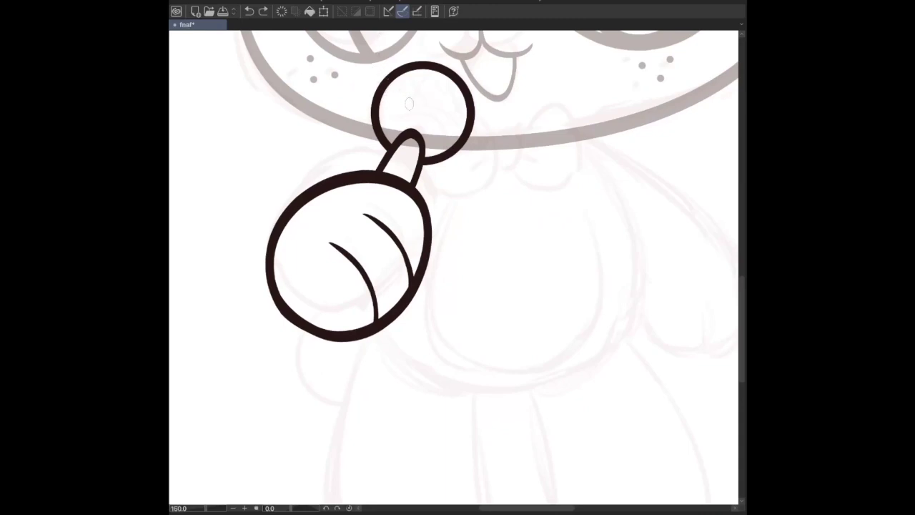
Ink two thin parallel curved bands across the lower part of the microphone head and save the file.
{"action": "mouse_move", "coordinate": [386, 135]}
{"action": "left_mouse_down"}
{"action": "mouse_move", "coordinate": [418, 114]}
{"action": "mouse_move", "coordinate": [433, 154]}
{"action": "left_mouse_up"}
{"action": "key", "text": "ctrl+z"}
{"action": "left_click_drag", "start_coordinate": [383, 134], "coordinate": [441, 153]}
{"action": "key", "text": "ctrl+z"}
{"action": "left_click_drag", "start_coordinate": [384, 134], "coordinate": [444, 153]}
{"action": "key", "text": "ctrl+z"}
{"action": "mouse_move", "coordinate": [383, 133]}
{"action": "left_mouse_down"}
{"action": "mouse_move", "coordinate": [454, 161]}
{"action": "mouse_move", "coordinate": [412, 112]}
{"action": "mouse_move", "coordinate": [433, 159]}
{"action": "left_mouse_up"}
{"action": "key", "text": "ctrl+z"}
{"action": "key", "text": "ctrl+z"}
{"action": "left_click_drag", "start_coordinate": [385, 136], "coordinate": [438, 159]}
{"action": "mouse_move", "coordinate": [381, 125]}
{"action": "left_mouse_down"}
{"action": "mouse_move", "coordinate": [442, 114]}
{"action": "mouse_move", "coordinate": [458, 141]}
{"action": "mouse_move", "coordinate": [436, 113]}
{"action": "mouse_move", "coordinate": [455, 140]}
{"action": "mouse_move", "coordinate": [388, 122]}
{"action": "mouse_move", "coordinate": [442, 159]}
{"action": "mouse_move", "coordinate": [398, 117]}
{"action": "mouse_move", "coordinate": [443, 157]}
{"action": "left_mouse_up"}
{"action": "key", "text": "ctrl+z"}
{"action": "key", "text": "ctrl+z"}
{"action": "key", "text": "ctrl+z"}
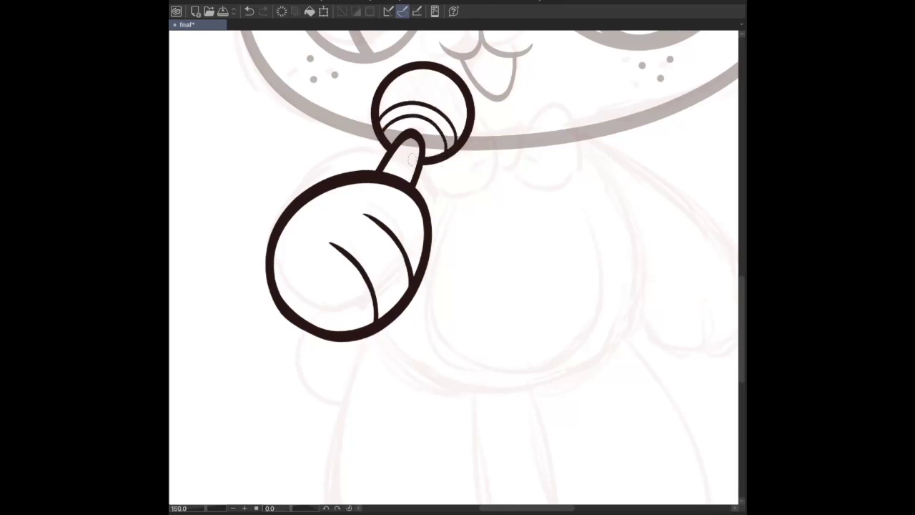
{"action": "key", "text": "ctrl+s"}
Try another curved stroke across the lower part of the microphone head.
{"action": "mouse_move", "coordinate": [374, 133]}
{"action": "left_mouse_down"}
{"action": "mouse_move", "coordinate": [386, 120]}
{"action": "mouse_move", "coordinate": [447, 151]}
{"action": "left_mouse_up"}
{"action": "key", "text": "ctrl+z"}
{"action": "key", "text": "ctrl+z"}
{"action": "key", "text": "ctrl+z"}
Try thinning the handle's left line along its inner edge, from the paw up to the tip.
{"action": "mouse_move", "coordinate": [391, 146]}
{"action": "left_mouse_down"}
{"action": "mouse_move", "coordinate": [422, 155]}
{"action": "mouse_move", "coordinate": [400, 137]}
{"action": "left_mouse_up"}
{"action": "key", "text": "ctrl+z"}
{"action": "left_click_drag", "start_coordinate": [384, 170], "coordinate": [405, 138]}
{"action": "key", "text": "ctrl+z"}
{"action": "left_click_drag", "start_coordinate": [384, 170], "coordinate": [405, 139]}
{"action": "key", "text": "ctrl+z"}
{"action": "left_click_drag", "start_coordinate": [384, 170], "coordinate": [404, 139]}
{"action": "left_click_drag", "start_coordinate": [405, 190], "coordinate": [405, 139]}
{"action": "key", "text": "ctrl+z"}
{"action": "mouse_move", "coordinate": [384, 170]}
{"action": "left_mouse_down"}
{"action": "mouse_move", "coordinate": [405, 139]}
{"action": "mouse_move", "coordinate": [400, 187]}
{"action": "left_mouse_up"}
{"action": "key", "text": "ctrl+z"}
{"action": "key", "text": "ctrl+z"}
{"action": "key", "text": "ctrl+z"}
Try thinning the handle's right line along its inner edge, from the paw up to the tip.
{"action": "left_click_drag", "start_coordinate": [404, 187], "coordinate": [413, 137]}
{"action": "key", "text": "ctrl+z"}
{"action": "left_click_drag", "start_coordinate": [405, 188], "coordinate": [414, 137]}
{"action": "key", "text": "ctrl+z"}
{"action": "left_click_drag", "start_coordinate": [405, 187], "coordinate": [414, 138]}
{"action": "key", "text": "ctrl+z"}
{"action": "left_click_drag", "start_coordinate": [405, 188], "coordinate": [413, 137]}
{"action": "key", "text": "ctrl+z"}
{"action": "left_click_drag", "start_coordinate": [404, 187], "coordinate": [413, 137]}
{"action": "key", "text": "ctrl+z"}
{"action": "key", "text": "ctrl+z"}
{"action": "left_click_drag", "start_coordinate": [405, 187], "coordinate": [413, 138]}
{"action": "key", "text": "ctrl+z"}
{"action": "mouse_move", "coordinate": [404, 188]}
{"action": "left_mouse_down"}
{"action": "mouse_move", "coordinate": [383, 174]}
{"action": "mouse_move", "coordinate": [413, 137]}
{"action": "left_mouse_up"}
{"action": "key", "text": "ctrl+z"}
{"action": "key", "text": "ctrl+z"}
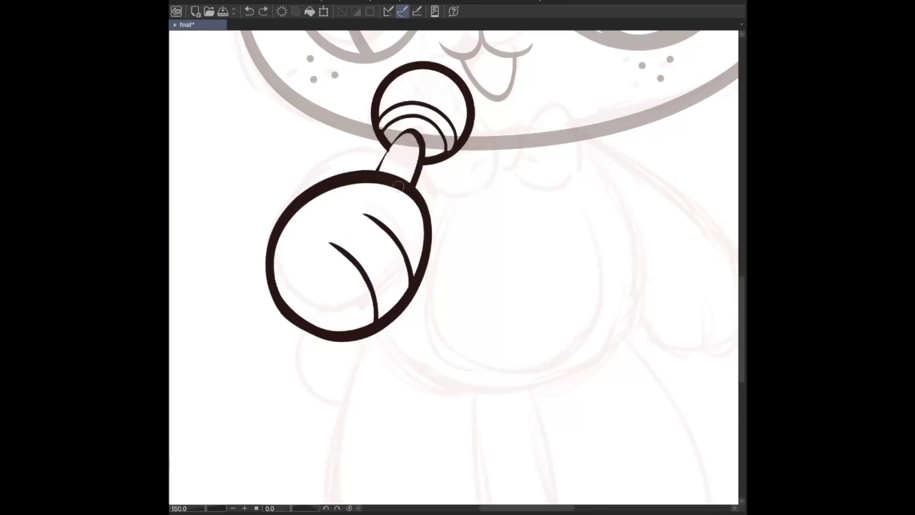
Try thinning both lines of the microphone handle along their inner edges just above the paw.
{"action": "mouse_move", "coordinate": [404, 187]}
{"action": "left_mouse_down"}
{"action": "mouse_move", "coordinate": [413, 137]}
{"action": "mouse_move", "coordinate": [397, 185]}
{"action": "left_mouse_up"}
{"action": "key", "text": "ctrl+z"}
{"action": "key", "text": "ctrl+z"}
{"action": "key", "text": "ctrl+y"}
{"action": "key", "text": "ctrl+z"}
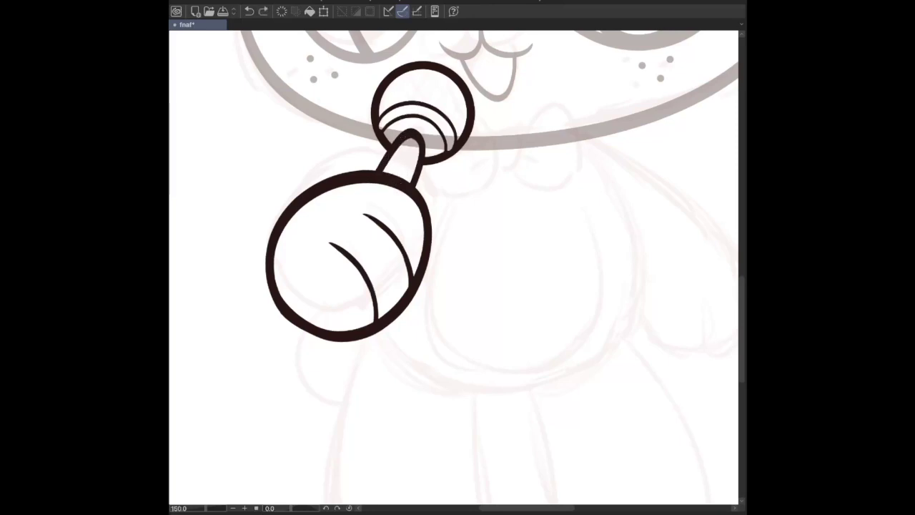
{"action": "left_click_drag", "start_coordinate": [400, 190], "coordinate": [393, 170]}
{"action": "key", "text": "ctrl+z"}
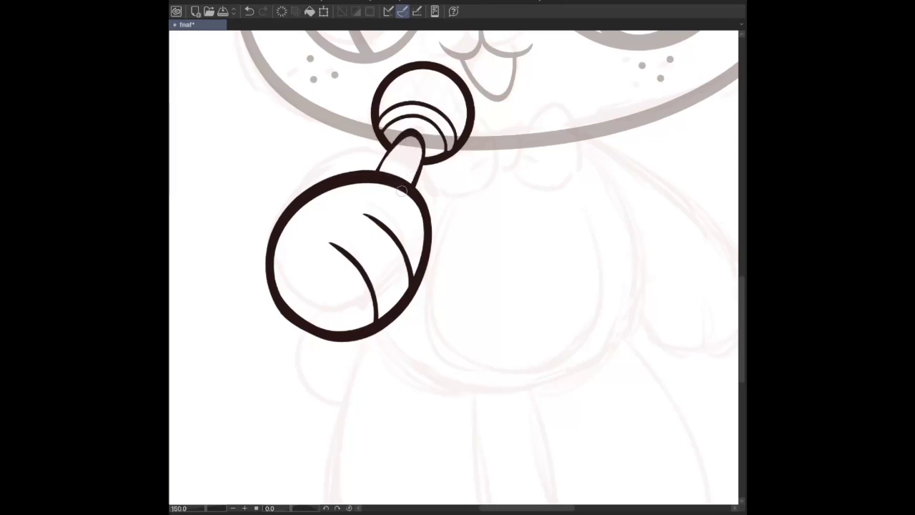
Try thinning the handle's left line again, running from the paw up toward the microphone head.
{"action": "key", "text": "ctrl+y"}
{"action": "key", "text": "ctrl+z"}
{"action": "left_click_drag", "start_coordinate": [402, 196], "coordinate": [402, 151]}
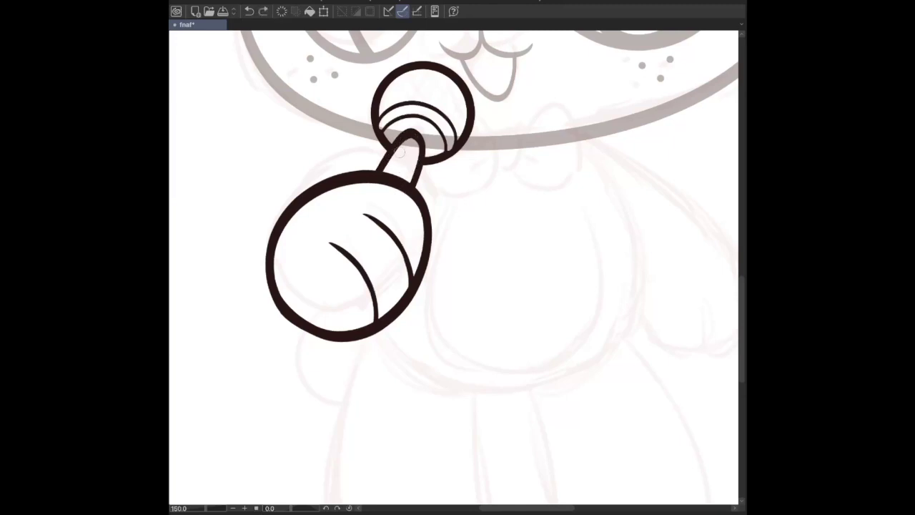
{"action": "key", "text": "ctrl+z"}
{"action": "mouse_move", "coordinate": [383, 182]}
{"action": "left_mouse_down"}
{"action": "mouse_move", "coordinate": [387, 165]}
{"action": "mouse_move", "coordinate": [410, 154]}
{"action": "left_mouse_up"}
{"action": "key", "text": "ctrl+z"}
{"action": "key", "text": "ctrl+z"}
{"action": "key", "text": "ctrl+minus"}
{"action": "key", "text": "ctrl+minus"}
{"action": "key", "text": "ctrl+minus"}
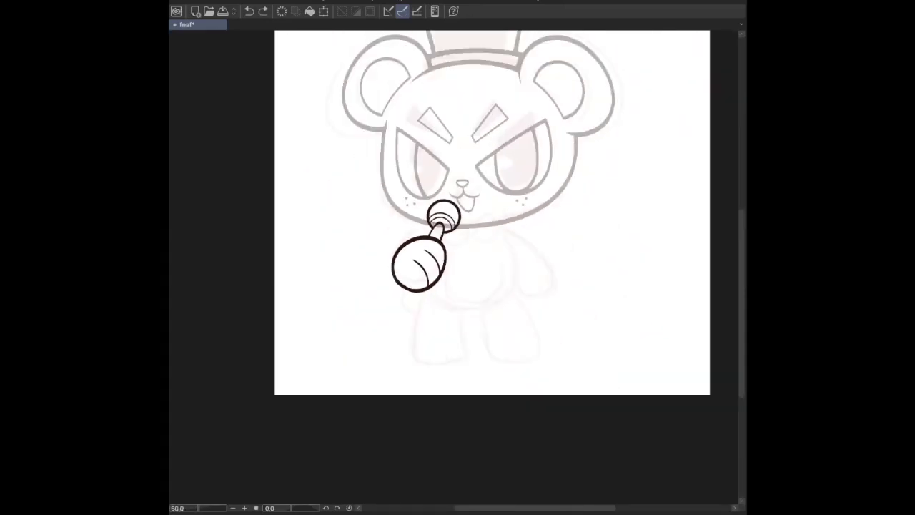
Try thinning the handle's rounded tip and the upper part of its right line.
{"action": "scroll", "coordinate": [452, 258], "scroll_direction": "up", "scroll_amount": 5}
{"action": "key", "text": "ctrl+z"}
{"action": "left_click_drag", "start_coordinate": [404, 134], "coordinate": [425, 166]}
{"action": "key", "text": "ctrl+z"}
{"action": "key", "text": "ctrl+z"}
{"action": "key", "text": "ctrl+z"}
{"action": "key", "text": "ctrl+z"}
{"action": "left_click_drag", "start_coordinate": [405, 134], "coordinate": [425, 165]}
{"action": "key", "text": "ctrl+z"}
{"action": "left_click_drag", "start_coordinate": [405, 133], "coordinate": [424, 164]}
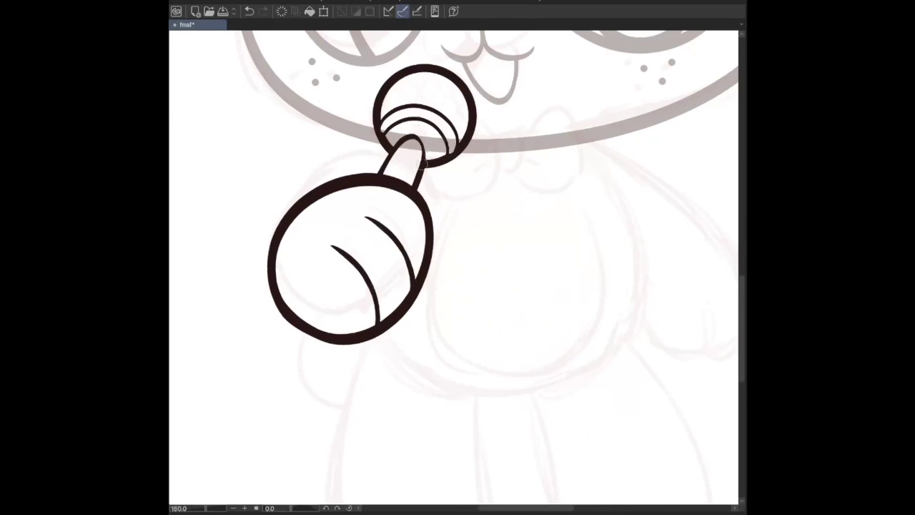
Retry the thinning pass around the handle's tip and down its right side, then review the whole figure.
{"action": "key", "text": "ctrl+z"}
{"action": "left_click_drag", "start_coordinate": [405, 134], "coordinate": [428, 164]}
{"action": "key", "text": "ctrl+z"}
{"action": "key", "text": "ctrl+z"}
{"action": "left_click_drag", "start_coordinate": [406, 134], "coordinate": [426, 165]}
{"action": "key", "text": "ctrl+z"}
{"action": "left_click_drag", "start_coordinate": [405, 133], "coordinate": [427, 164]}
{"action": "key", "text": "ctrl+z"}
{"action": "key", "text": "ctrl+minus"}
{"action": "key", "text": "ctrl+minus"}
{"action": "key", "text": "ctrl+minus"}
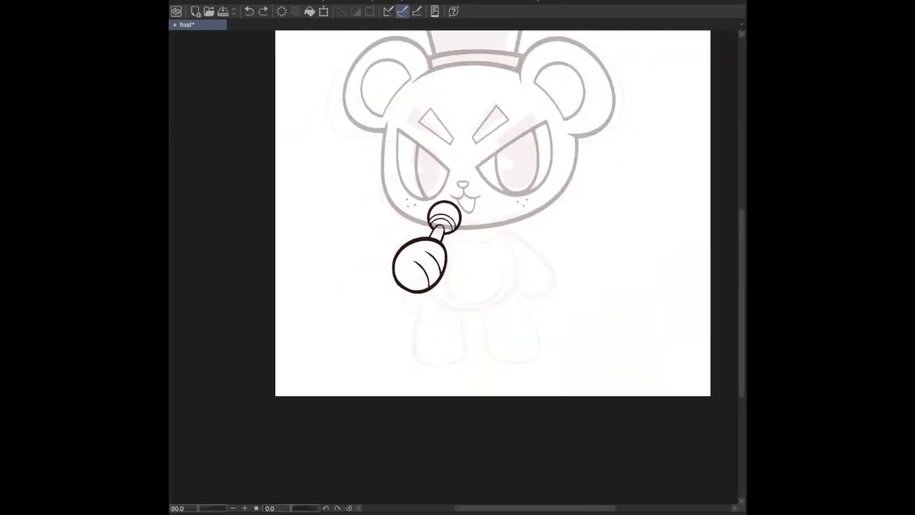
Try refining the handle's outline near the microphone head at closer zoom.
{"action": "key", "text": "ctrl+y"}
{"action": "key", "text": "ctrl+z"}
{"action": "key", "text": "ctrl+plus"}
{"action": "key", "text": "ctrl+plus"}
{"action": "key", "text": "ctrl+plus"}
{"action": "key", "text": "ctrl+plus"}
{"action": "key", "text": "ctrl+plus"}
{"action": "mouse_move", "coordinate": [395, 93]}
{"action": "left_mouse_down"}
{"action": "mouse_move", "coordinate": [408, 114]}
{"action": "mouse_move", "coordinate": [397, 95]}
{"action": "mouse_move", "coordinate": [375, 107]}
{"action": "left_mouse_up"}
{"action": "key", "text": "ctrl+z"}
{"action": "key", "text": "ctrl+z"}
{"action": "left_click_drag", "start_coordinate": [420, 141], "coordinate": [374, 107]}
{"action": "key", "text": "ctrl+z"}
Try thinning the handle's rounded tip along its inner edge with the canvas rotated to -80 degrees.
{"action": "mouse_move", "coordinate": [429, 139]}
{"action": "left_mouse_down"}
{"action": "mouse_move", "coordinate": [375, 108]}
{"action": "mouse_move", "coordinate": [463, 64]}
{"action": "mouse_move", "coordinate": [641, 74]}
{"action": "left_mouse_up"}
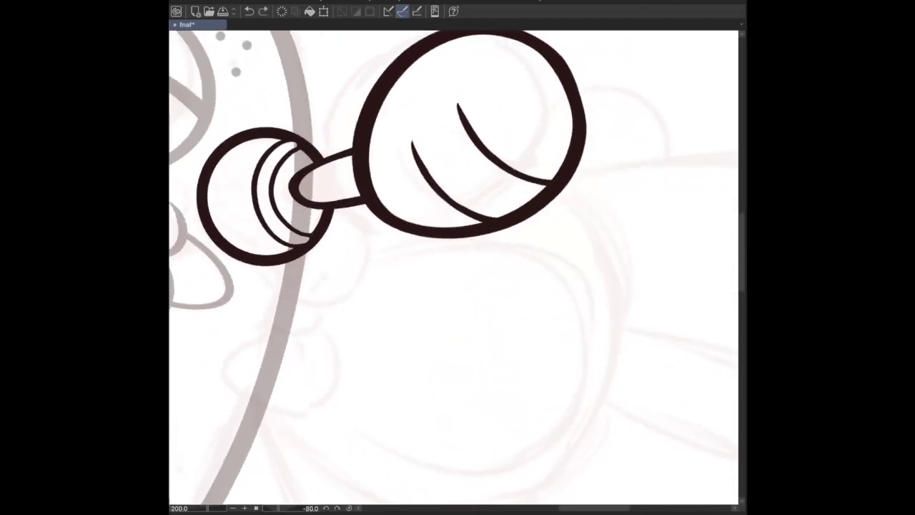
{"action": "key", "text": "ctrl+z"}
{"action": "left_click_drag", "start_coordinate": [313, 206], "coordinate": [309, 160]}
{"action": "key", "text": "ctrl+z"}
{"action": "left_click_drag", "start_coordinate": [301, 201], "coordinate": [315, 162]}
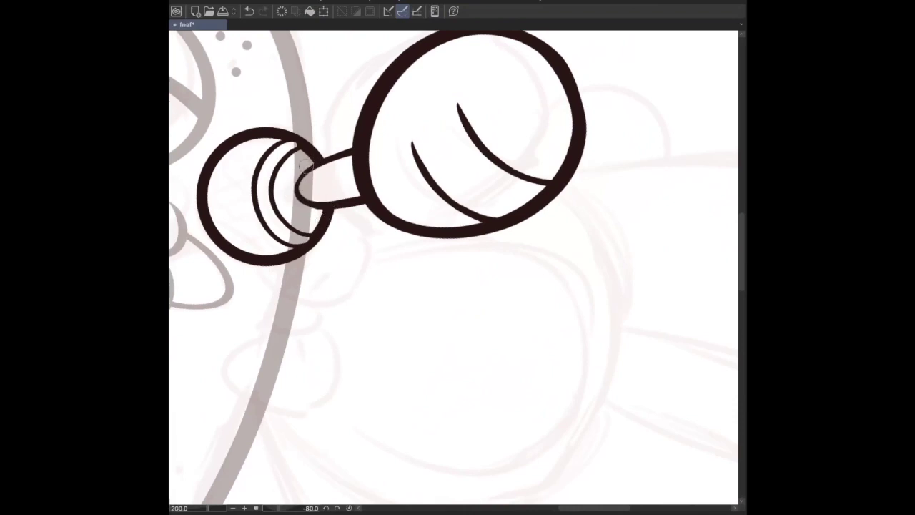
{"action": "key", "text": "ctrl+z"}
Thin the handle's rounded tip with a curved pass from its side line around the end, and save the file.
{"action": "left_click_drag", "start_coordinate": [315, 163], "coordinate": [294, 195]}
{"action": "key", "text": "ctrl+z"}
{"action": "left_click_drag", "start_coordinate": [316, 162], "coordinate": [296, 190]}
{"action": "key", "text": "ctrl+z"}
{"action": "key", "text": "ctrl+z"}
{"action": "left_click_drag", "start_coordinate": [316, 160], "coordinate": [297, 188]}
{"action": "key", "text": "ctrl+0"}
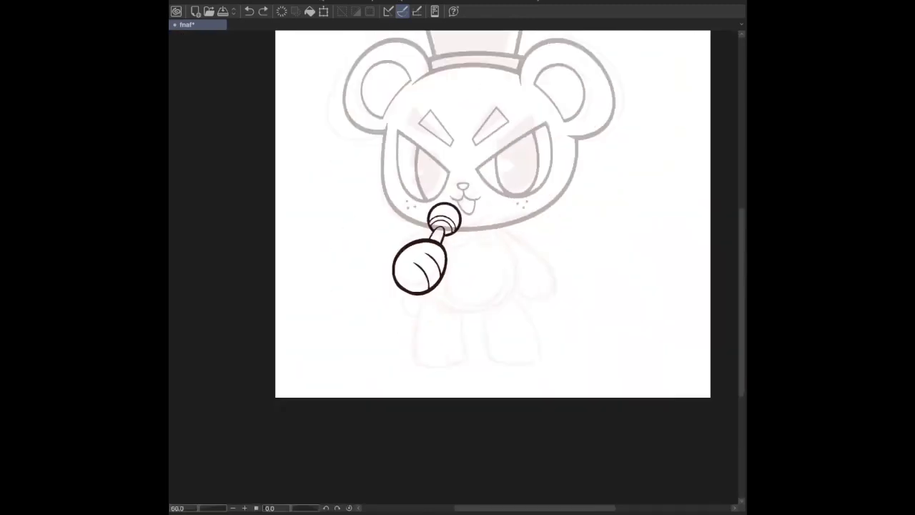
{"action": "key", "text": "ctrl+s"}
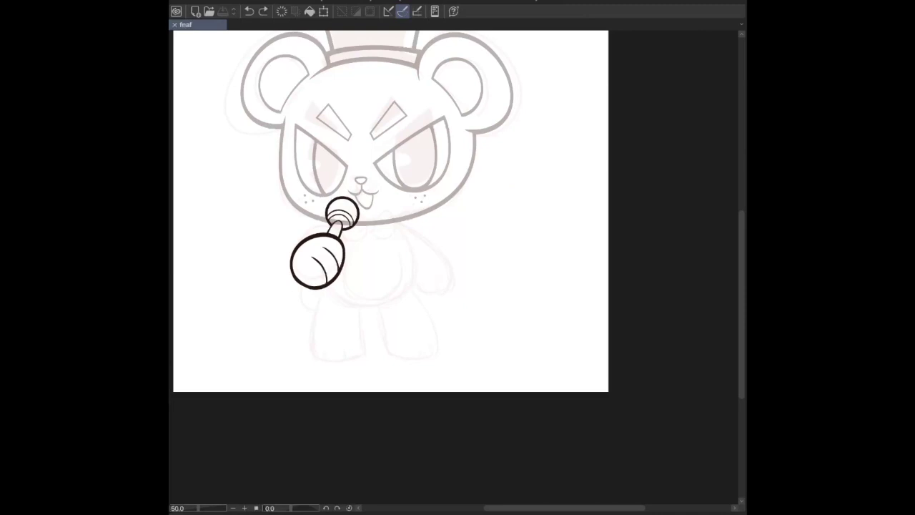
Shift the paw slightly right and up under the microphone and clear the handle line ends inside it.
{"action": "scroll", "coordinate": [386, 300], "scroll_direction": "up", "scroll_amount": 4}
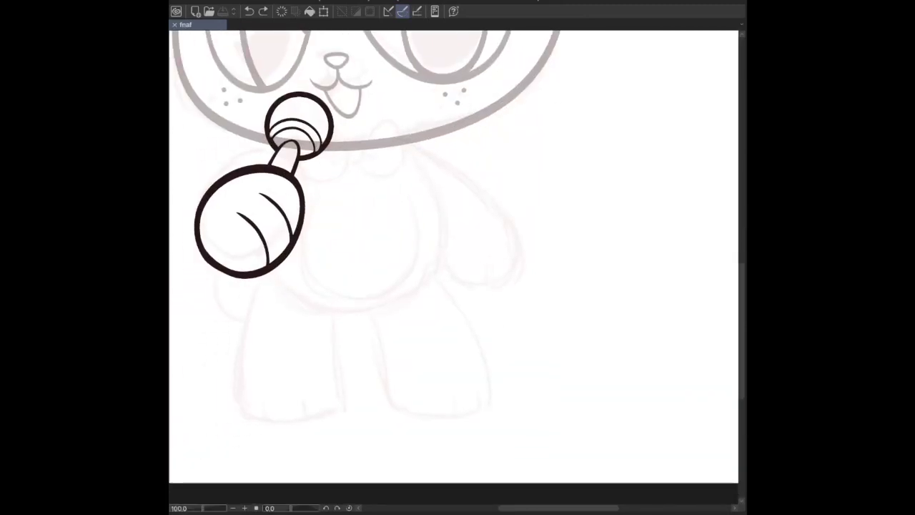
{"action": "scroll", "coordinate": [454, 265], "scroll_direction": "down", "scroll_amount": 2}
{"action": "left_click_drag", "start_coordinate": [437, 221], "coordinate": [481, 206]}
{"action": "scroll", "coordinate": [452, 263], "scroll_direction": "up", "scroll_amount": 2}
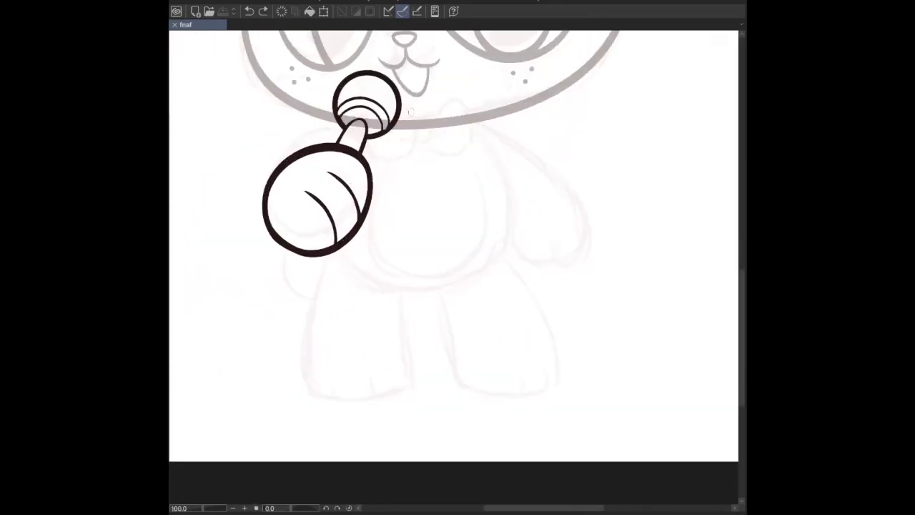
{"action": "left_click_drag", "start_coordinate": [673, 88], "coordinate": [582, 41]}
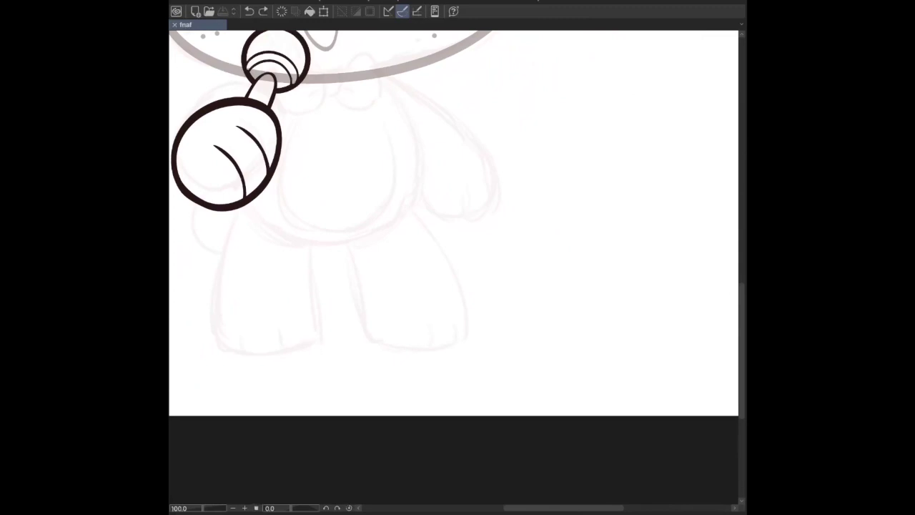
{"action": "key", "text": "ctrl+v"}
{"action": "key", "text": "ctrl+z"}
{"action": "left_click_drag", "start_coordinate": [429, 215], "coordinate": [554, 225]}
{"action": "left_click_drag", "start_coordinate": [351, 166], "coordinate": [361, 160]}
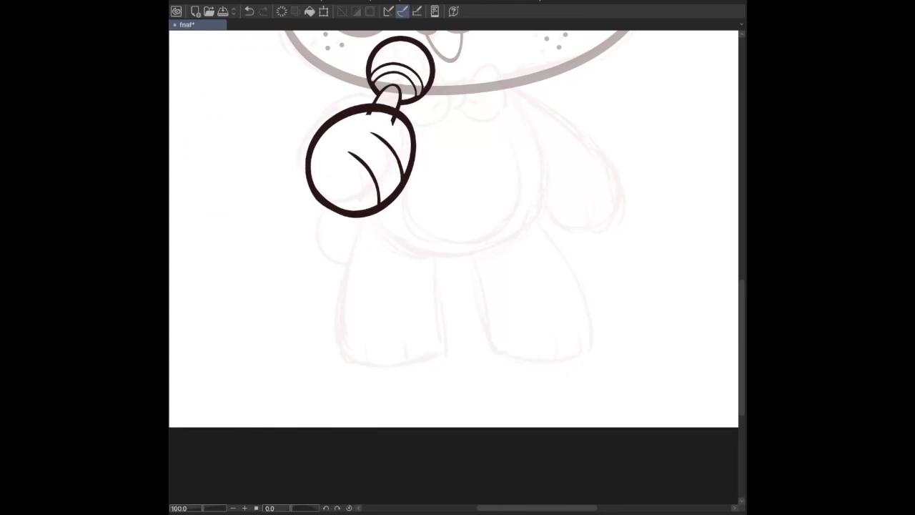
{"action": "left_click_drag", "start_coordinate": [361, 160], "coordinate": [358, 164]}
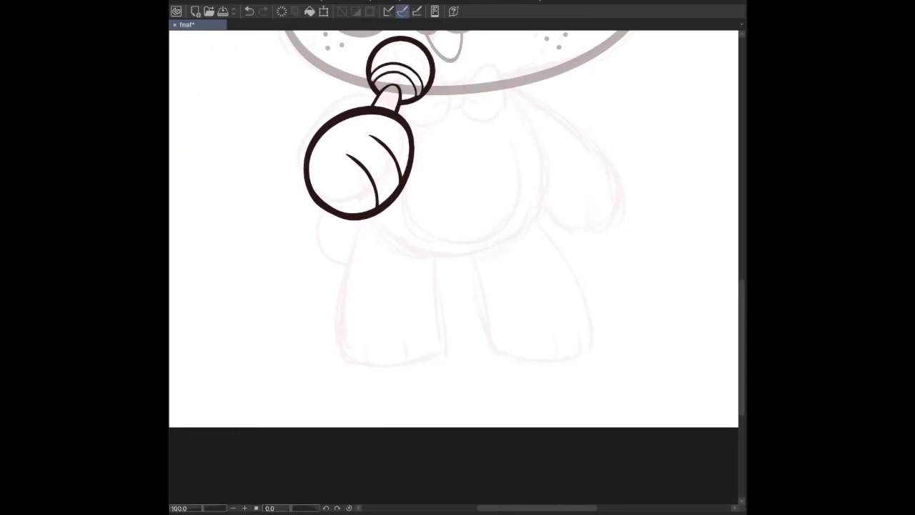
Rework the handle's side lines where they meet the top of the paw and save the file.
{"action": "left_click_drag", "start_coordinate": [378, 88], "coordinate": [369, 106]}
{"action": "key", "text": "ctrl+z"}
{"action": "key", "text": "ctrl+z"}
{"action": "key", "text": "ctrl+z"}
{"action": "left_click_drag", "start_coordinate": [364, 112], "coordinate": [399, 104]}
{"action": "key", "text": "ctrl+minus"}
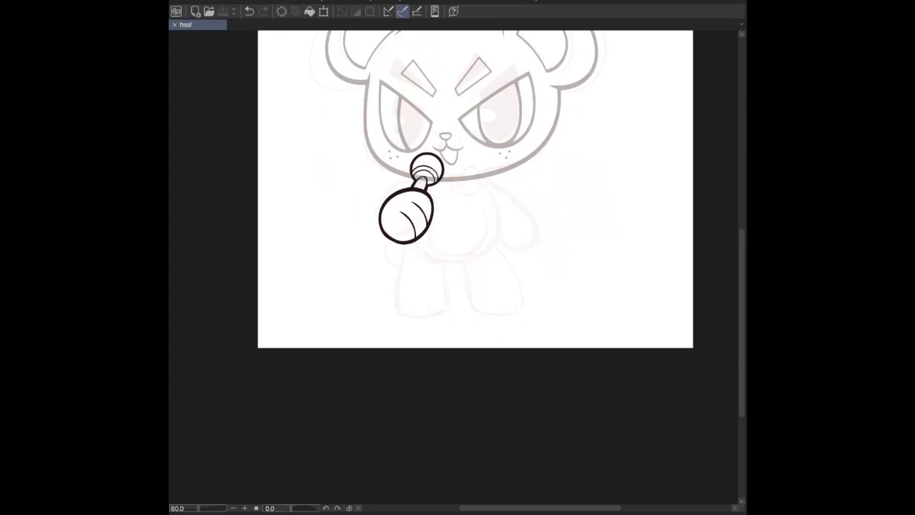
Mirror the canvas view and restore the head line art to full opacity.
{"action": "key", "text": "ctrl+plus"}
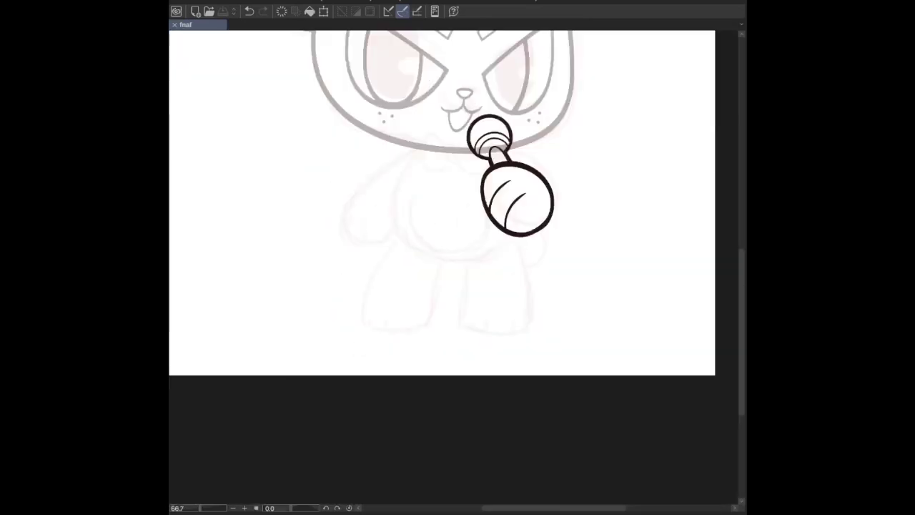
{"action": "key", "text": "ctrl+plus"}
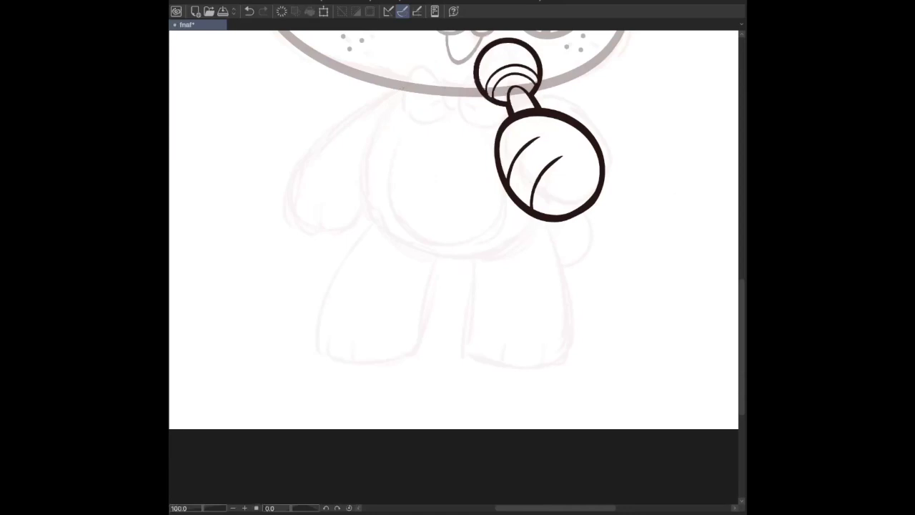
{"action": "left_click", "coordinate": [310, 11]}
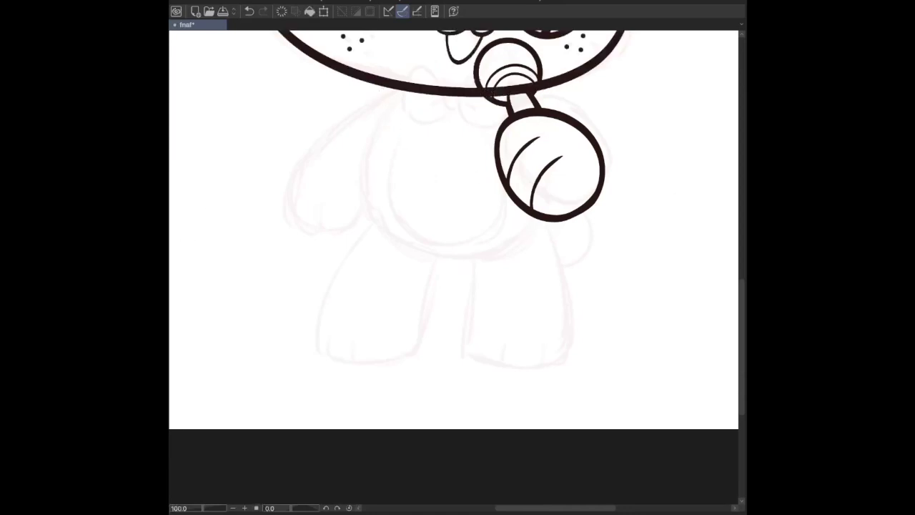
{"action": "key", "text": "ctrl+z"}
Try inking the body outline as one thick curve from the chin around the belly to the paw.
{"action": "mouse_move", "coordinate": [410, 76]}
{"action": "left_mouse_down"}
{"action": "mouse_move", "coordinate": [375, 124]}
{"action": "mouse_move", "coordinate": [417, 266]}
{"action": "mouse_move", "coordinate": [542, 198]}
{"action": "left_mouse_up"}
{"action": "key", "text": "ctrl+z"}
{"action": "mouse_move", "coordinate": [386, 95]}
{"action": "left_mouse_down"}
{"action": "mouse_move", "coordinate": [426, 262]}
{"action": "mouse_move", "coordinate": [544, 211]}
{"action": "left_mouse_up"}
{"action": "key", "text": "-"}
{"action": "key", "text": "5"}
{"action": "key", "text": "-"}
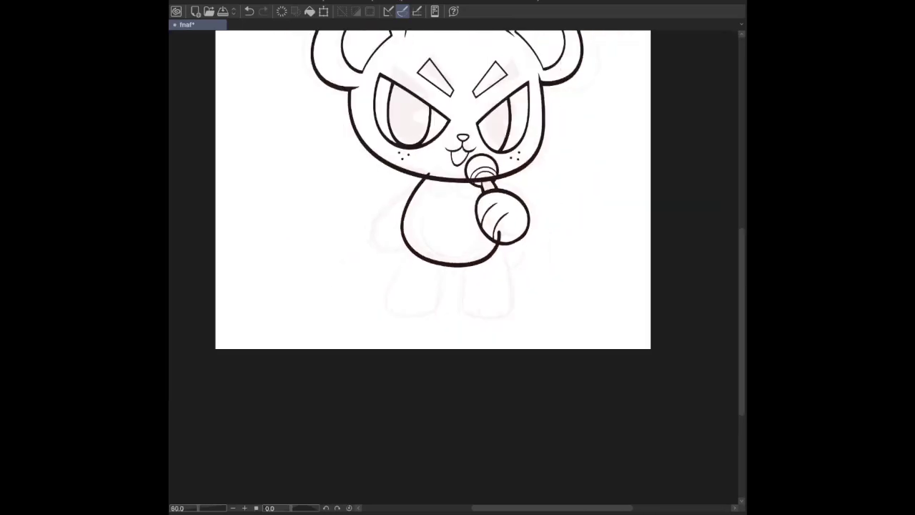
{"action": "key", "text": "plus"}
{"action": "key", "text": "ctrl+z"}
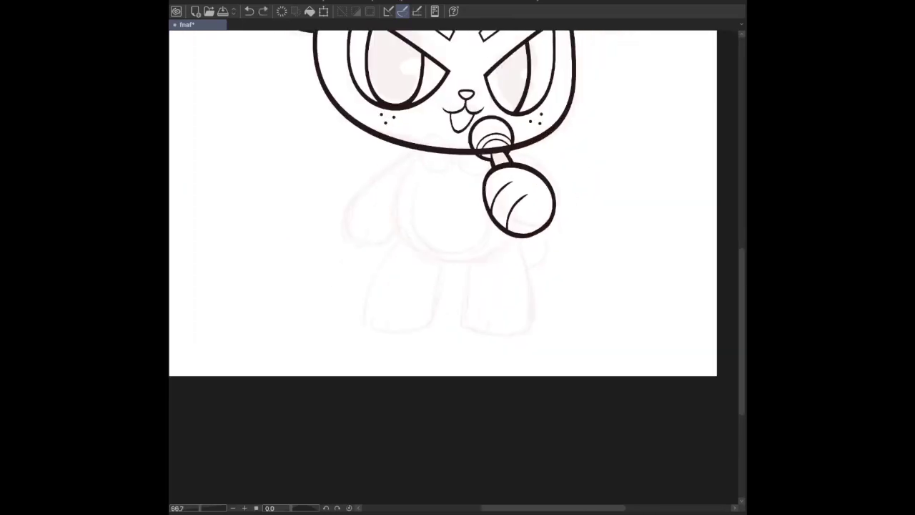
Retry the body outline in the mirrored view, curving down from the chin and back up into the paw.
{"action": "left_click_drag", "start_coordinate": [428, 139], "coordinate": [401, 243]}
{"action": "left_click_drag", "start_coordinate": [432, 270], "coordinate": [522, 223]}
{"action": "key", "text": "ctrl+z"}
{"action": "mouse_move", "coordinate": [428, 139]}
{"action": "left_mouse_down"}
{"action": "mouse_move", "coordinate": [409, 160]}
{"action": "mouse_move", "coordinate": [445, 265]}
{"action": "mouse_move", "coordinate": [522, 223]}
{"action": "mouse_move", "coordinate": [386, 235]}
{"action": "mouse_move", "coordinate": [521, 223]}
{"action": "left_mouse_up"}
{"action": "key", "text": "ctrl+z"}
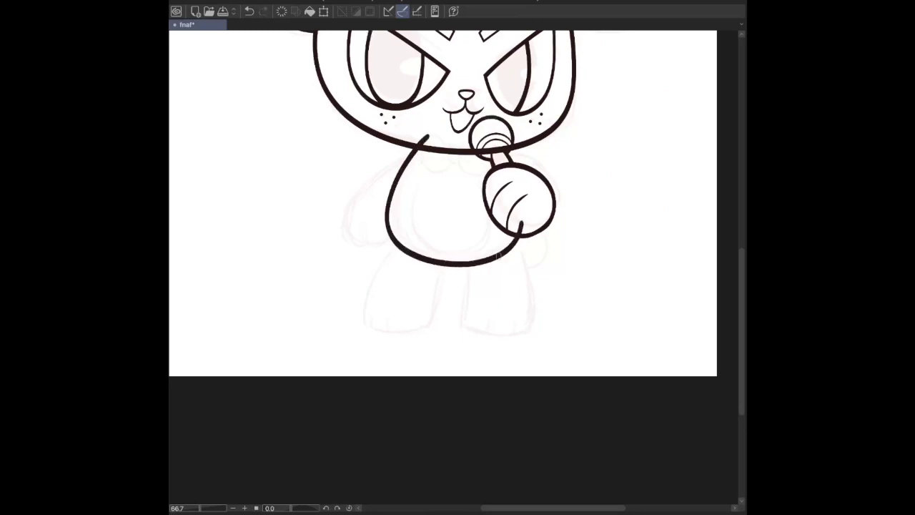
{"action": "key", "text": "ctrl+z"}
Try another rounded body outline and check its shape in the unmirrored view beside the reference picture.
{"action": "mouse_move", "coordinate": [427, 137]}
{"action": "left_mouse_down"}
{"action": "mouse_move", "coordinate": [458, 263]}
{"action": "mouse_move", "coordinate": [522, 223]}
{"action": "left_mouse_up"}
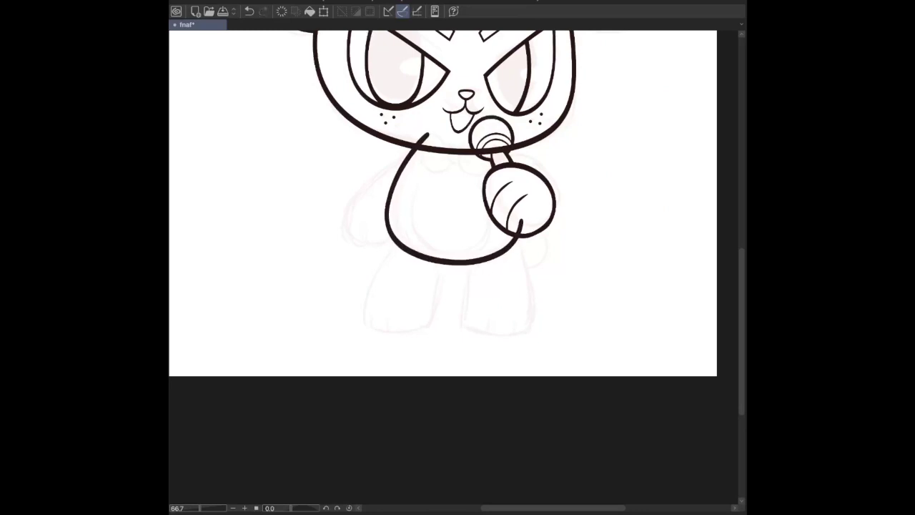
{"action": "key", "text": "h"}
{"action": "key", "text": "ctrl+plus"}
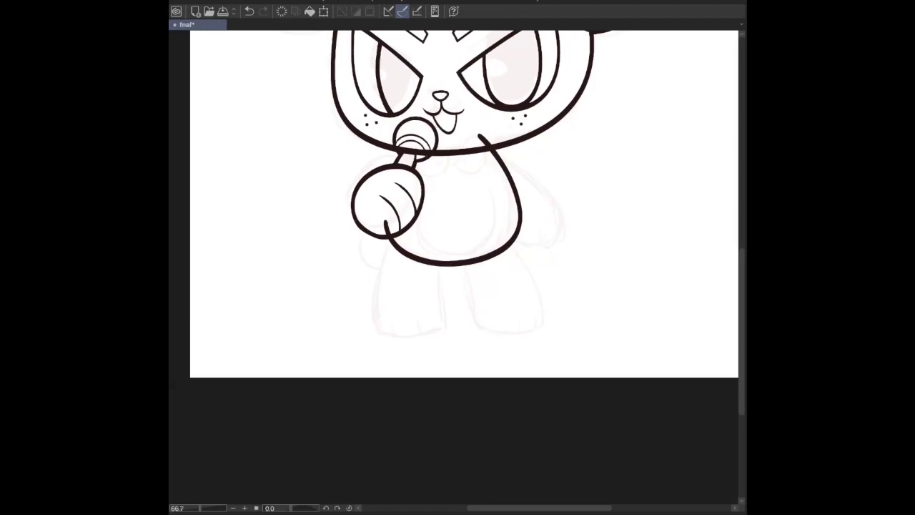
{"action": "scroll", "coordinate": [458, 200], "scroll_direction": "down", "scroll_amount": 2}
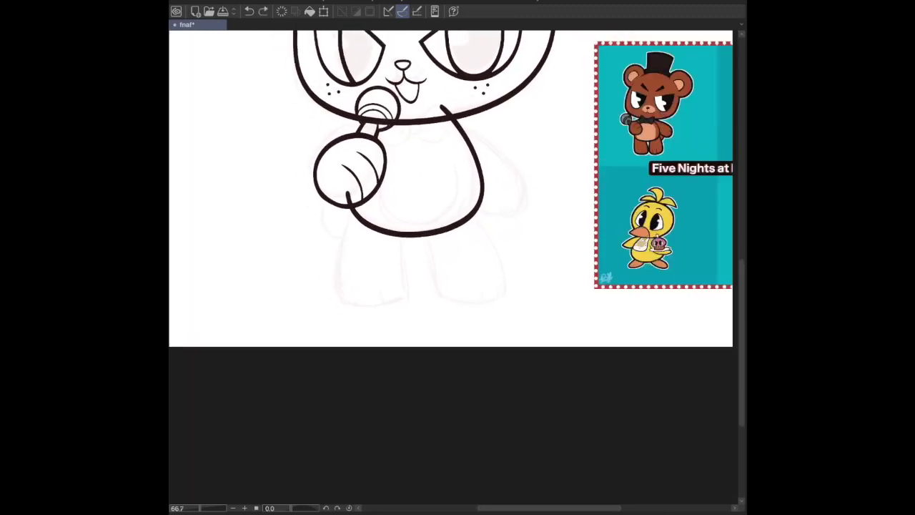
{"action": "key", "text": "h"}
{"action": "key", "text": "ctrl+z"}
Try a new single-stroke body outline from below the mouth to the paw, checking it in both view orientations.
{"action": "mouse_move", "coordinate": [470, 108]}
{"action": "left_mouse_down"}
{"action": "mouse_move", "coordinate": [436, 164]}
{"action": "mouse_move", "coordinate": [501, 243]}
{"action": "mouse_move", "coordinate": [564, 191]}
{"action": "mouse_move", "coordinate": [438, 152]}
{"action": "mouse_move", "coordinate": [565, 191]}
{"action": "left_mouse_up"}
{"action": "key", "text": "ctrl+z"}
{"action": "key", "text": "ctrl+z"}
{"action": "mouse_move", "coordinate": [467, 108]}
{"action": "left_mouse_down"}
{"action": "mouse_move", "coordinate": [426, 200]}
{"action": "mouse_move", "coordinate": [560, 204]}
{"action": "mouse_move", "coordinate": [561, 193]}
{"action": "left_mouse_up"}
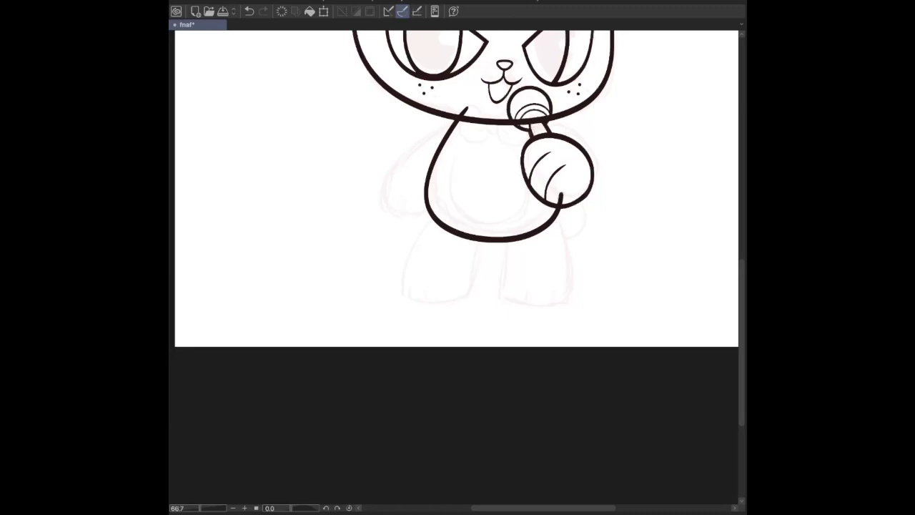
{"action": "key", "text": "h"}
{"action": "key", "text": "ctrl+z"}
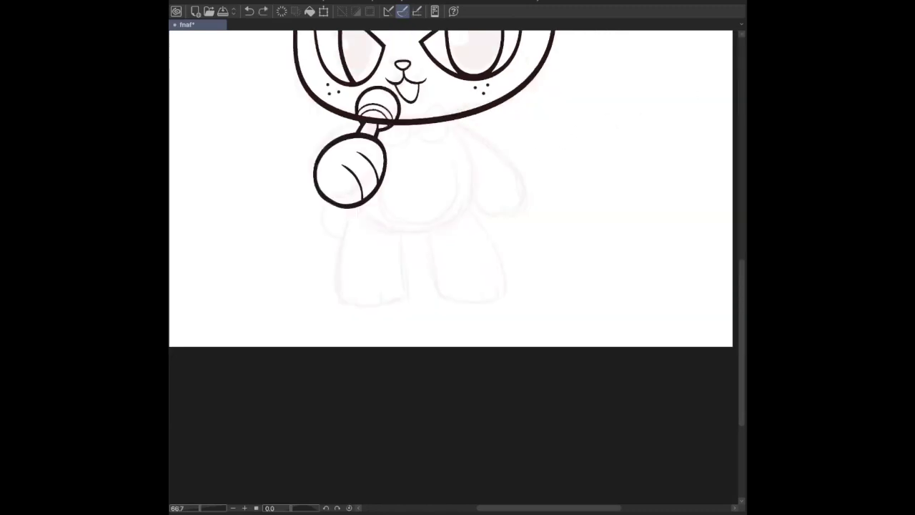
Try inking the raised arm's upper line from the paw's outer edge up to the jaw.
{"action": "scroll", "coordinate": [458, 257], "scroll_direction": "up", "scroll_amount": 5}
{"action": "scroll", "coordinate": [421, 213], "scroll_direction": "down", "scroll_amount": 3}
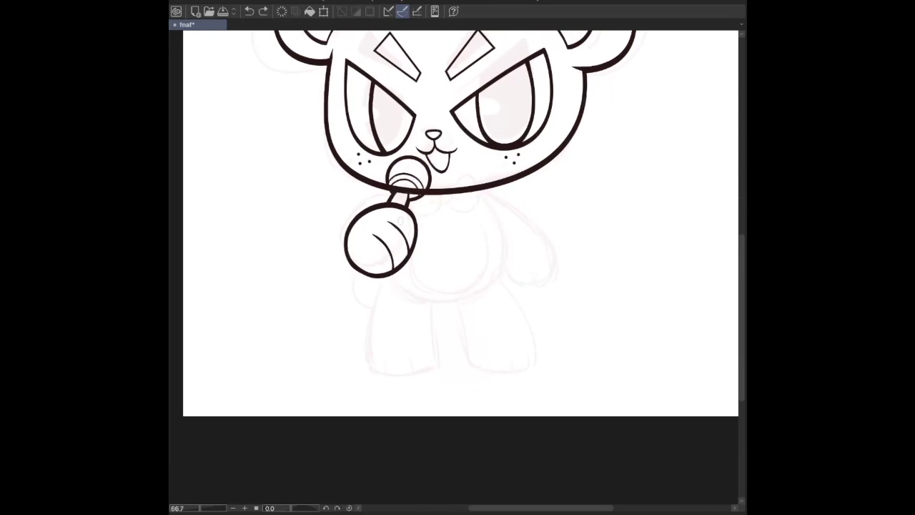
{"action": "key", "text": "ctrl+alt+0"}
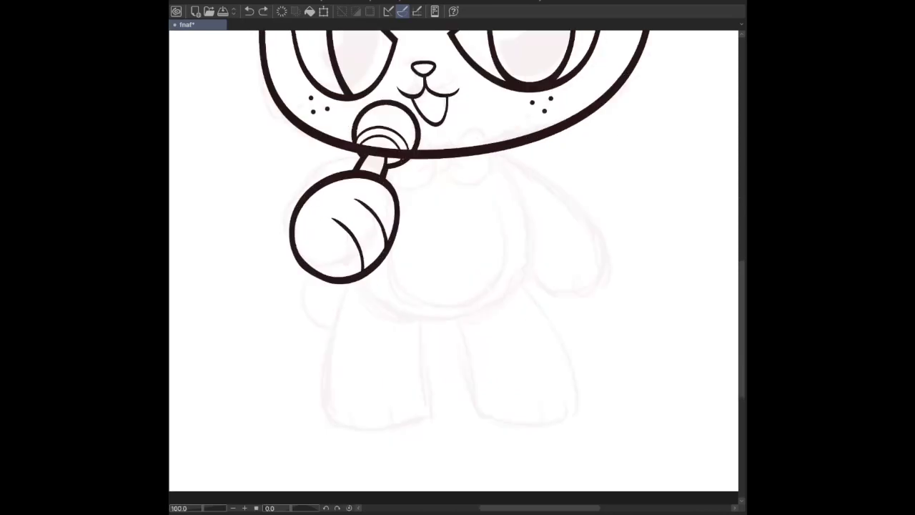
{"action": "left_click_drag", "start_coordinate": [311, 186], "coordinate": [372, 147]}
{"action": "key", "text": "ctrl+z"}
{"action": "left_click_drag", "start_coordinate": [310, 189], "coordinate": [377, 140]}
{"action": "key", "text": "ctrl+z"}
{"action": "left_click_drag", "start_coordinate": [303, 186], "coordinate": [376, 140]}
{"action": "key", "text": "ctrl+z"}
{"action": "key", "text": "ctrl+z"}
Ink the raised arm's curved upper line between the paw and the jaw, and save the file.
{"action": "left_click_drag", "start_coordinate": [313, 182], "coordinate": [372, 147]}
{"action": "key", "text": "ctrl+z"}
{"action": "left_click_drag", "start_coordinate": [306, 192], "coordinate": [371, 146]}
{"action": "key", "text": "minus"}
{"action": "key", "text": "ctrl+at"}
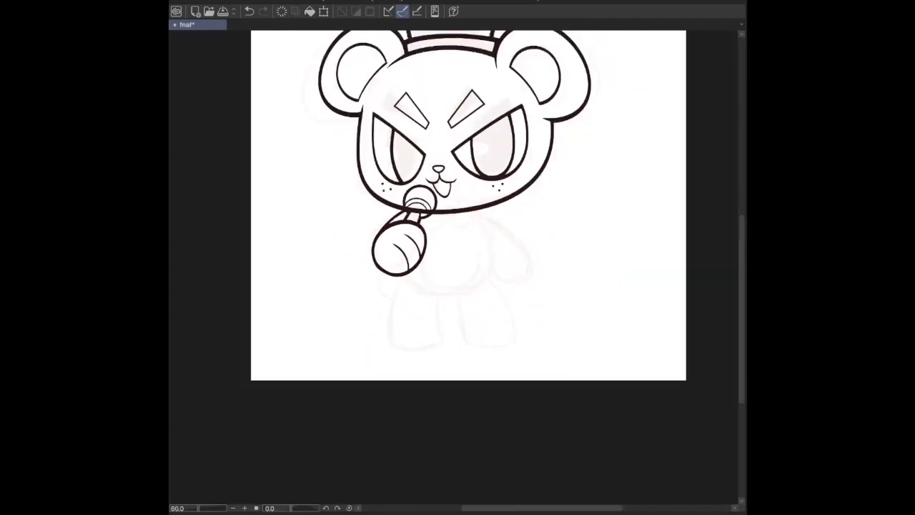
{"action": "key", "text": "ctrl+s"}
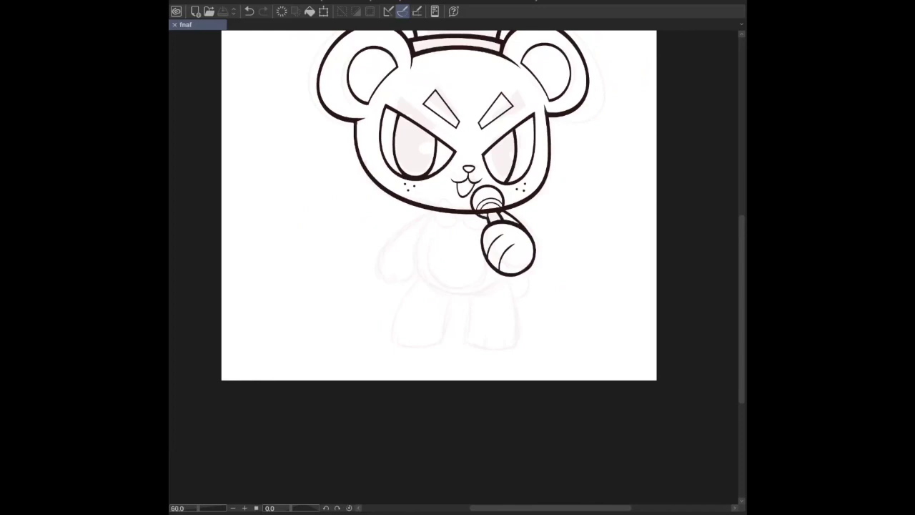
Try a mirrored-view body outline from chin to paw with the overlapping ends trimmed at the jaw and paw.
{"action": "key", "text": "ctrl+plus"}
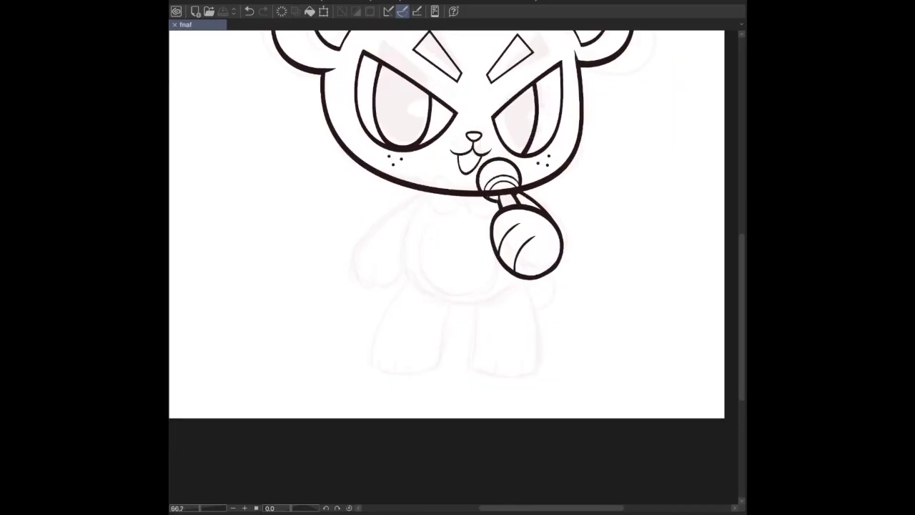
{"action": "mouse_move", "coordinate": [437, 191]}
{"action": "left_mouse_down"}
{"action": "mouse_move", "coordinate": [360, 114]}
{"action": "mouse_move", "coordinate": [365, 92]}
{"action": "mouse_move", "coordinate": [388, 206]}
{"action": "mouse_move", "coordinate": [452, 169]}
{"action": "left_mouse_up"}
{"action": "key", "text": "ctrl+z"}
{"action": "mouse_move", "coordinate": [366, 85]}
{"action": "left_mouse_down"}
{"action": "mouse_move", "coordinate": [363, 202]}
{"action": "mouse_move", "coordinate": [458, 174]}
{"action": "left_mouse_up"}
{"action": "key", "text": "ctrl+z"}
{"action": "mouse_move", "coordinate": [368, 87]}
{"action": "left_mouse_down"}
{"action": "mouse_move", "coordinate": [324, 149]}
{"action": "mouse_move", "coordinate": [434, 194]}
{"action": "mouse_move", "coordinate": [452, 168]}
{"action": "left_mouse_up"}
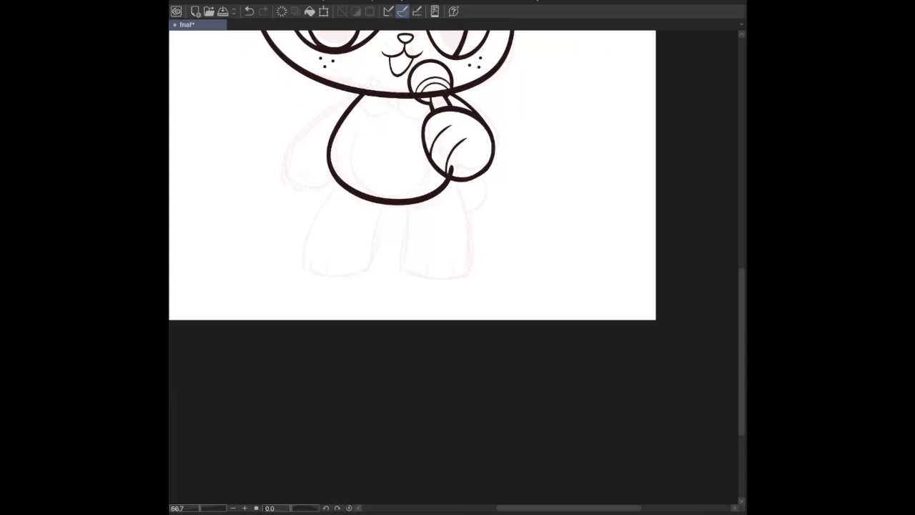
{"action": "left_click_drag", "start_coordinate": [452, 166], "coordinate": [448, 173]}
{"action": "scroll", "coordinate": [411, 175], "scroll_direction": "down", "scroll_amount": 2}
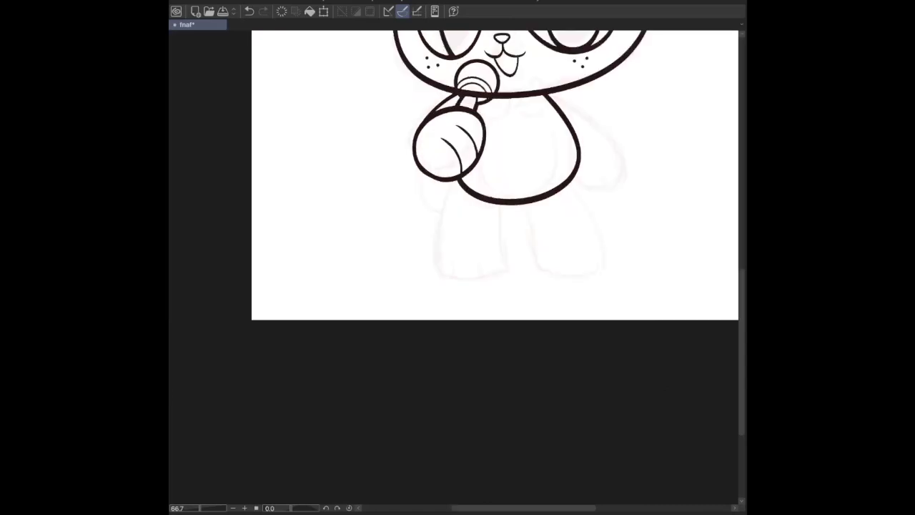
{"action": "key", "text": "ctrl+z"}
{"action": "key", "text": "ctrl+z"}
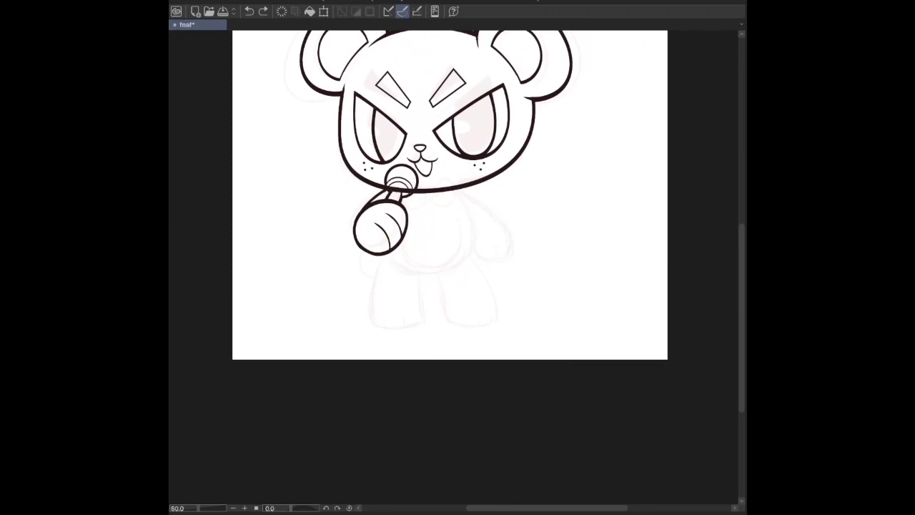
Compare the drawing with and without the new body outline, and check it in mirrored view.
{"action": "key", "text": "ctrl+shift+z"}
{"action": "key", "text": "ctrl+shift+z"}
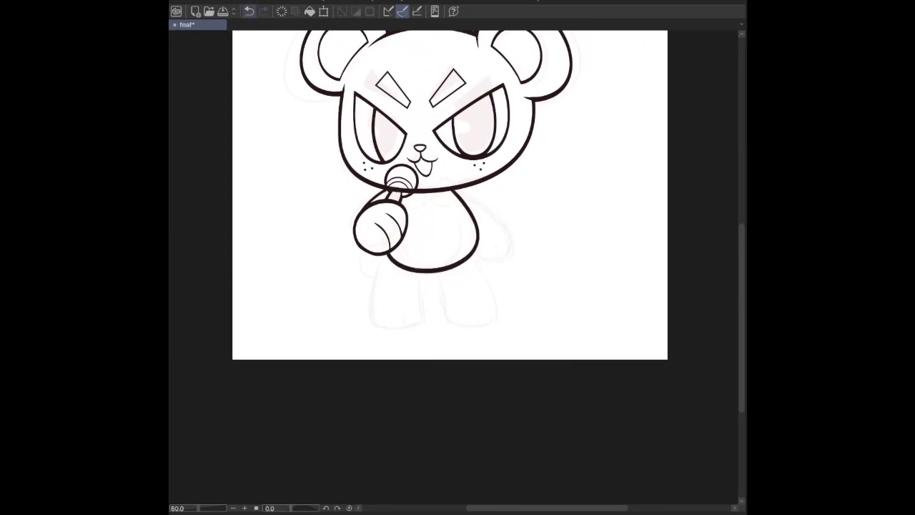
{"action": "key", "text": "ctrl+z"}
{"action": "key", "text": "ctrl+z"}
{"action": "key", "text": "ctrl+z"}
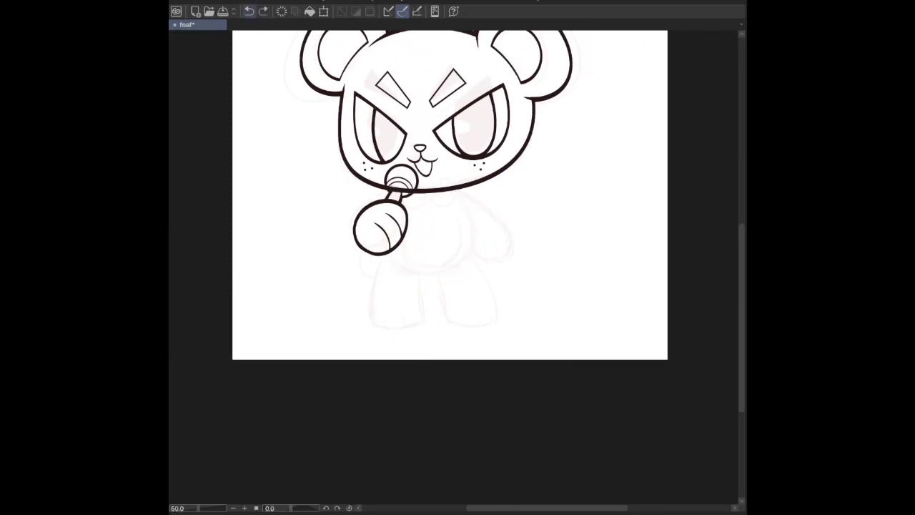
{"action": "key", "text": "ctrl+shift+z"}
{"action": "key", "text": "ctrl+shift+z"}
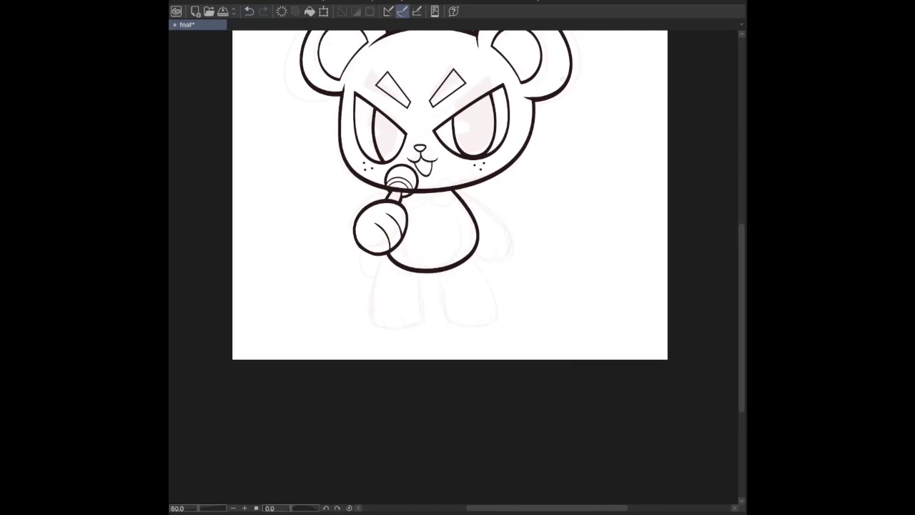
{"action": "key", "text": "h"}
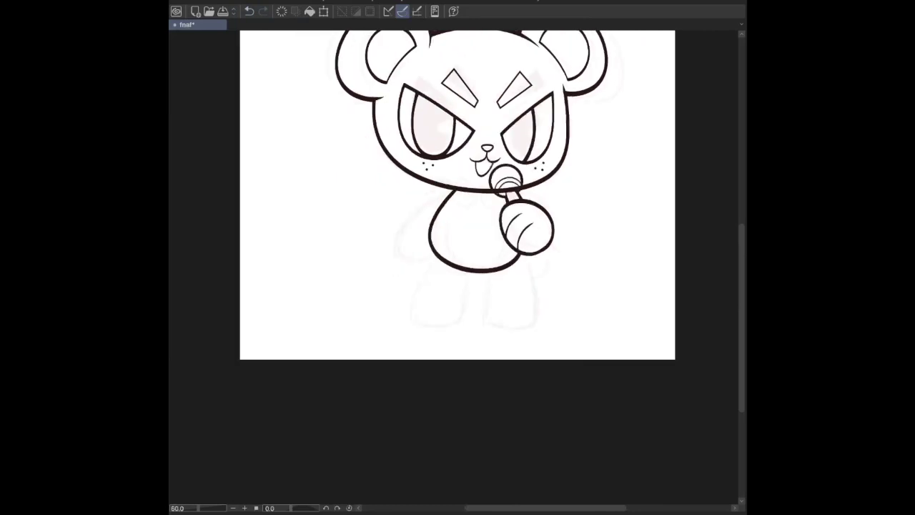
Erase the jaw line where it crosses the microphone and clean up the top of the microphone's handle.
{"action": "scroll", "coordinate": [457, 210], "scroll_direction": "up", "scroll_amount": 1}
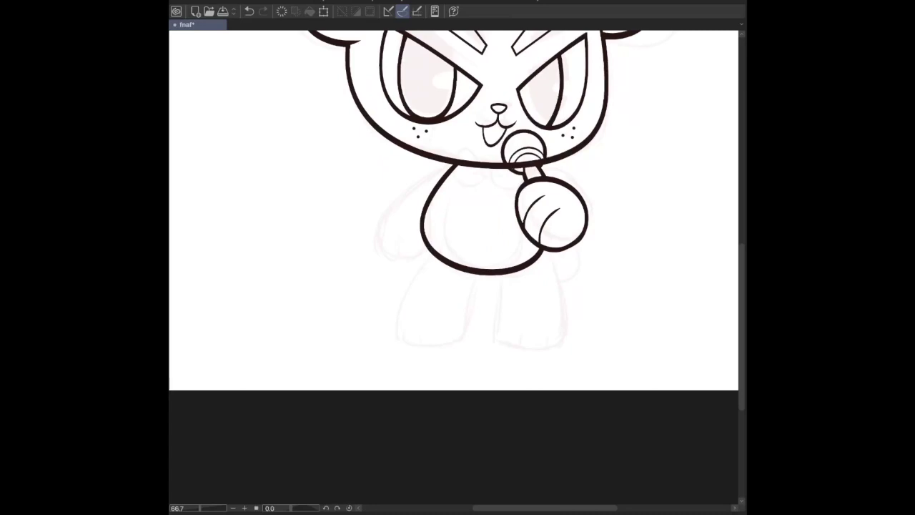
{"action": "scroll", "coordinate": [453, 267], "scroll_direction": "up", "scroll_amount": 2}
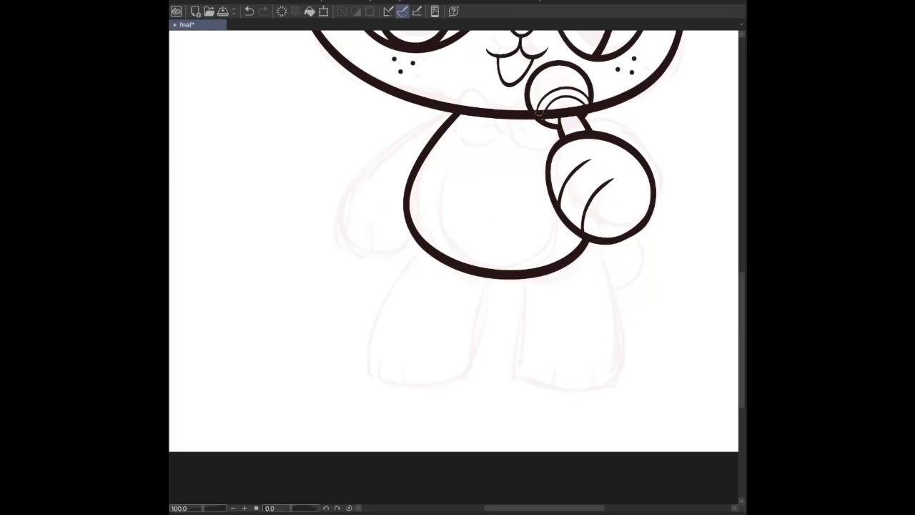
{"action": "key", "text": "ctrl+z"}
{"action": "left_click_drag", "start_coordinate": [537, 113], "coordinate": [581, 112]}
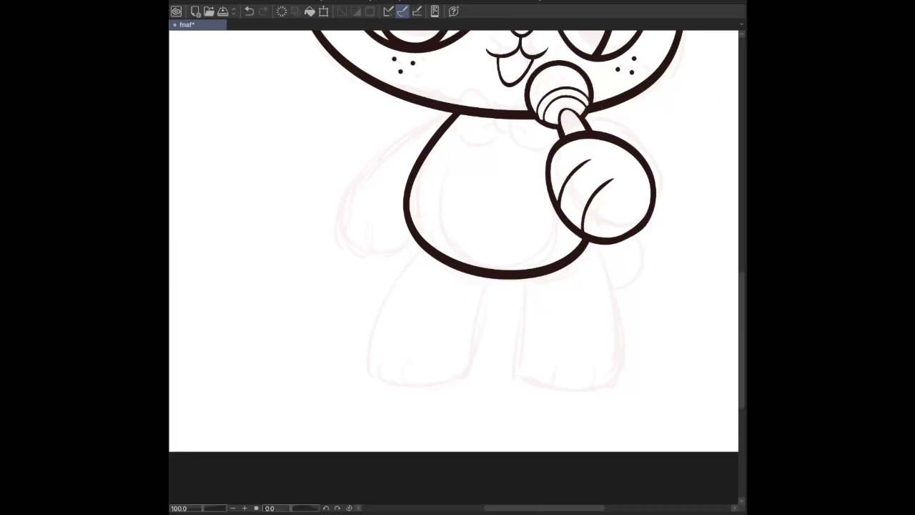
{"action": "scroll", "coordinate": [453, 240], "scroll_direction": "right", "scroll_amount": 5}
{"action": "key", "text": "ctrl+minus"}
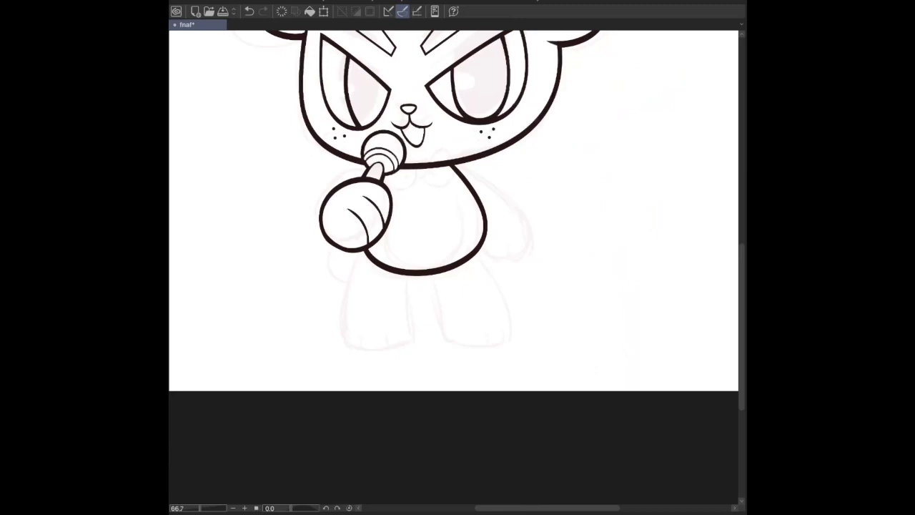
Redraw the body outline as one rounded stroke from the jaw to the raised paw, trim its overlapping ends, and save the file.
{"action": "key", "text": "ctrl+z"}
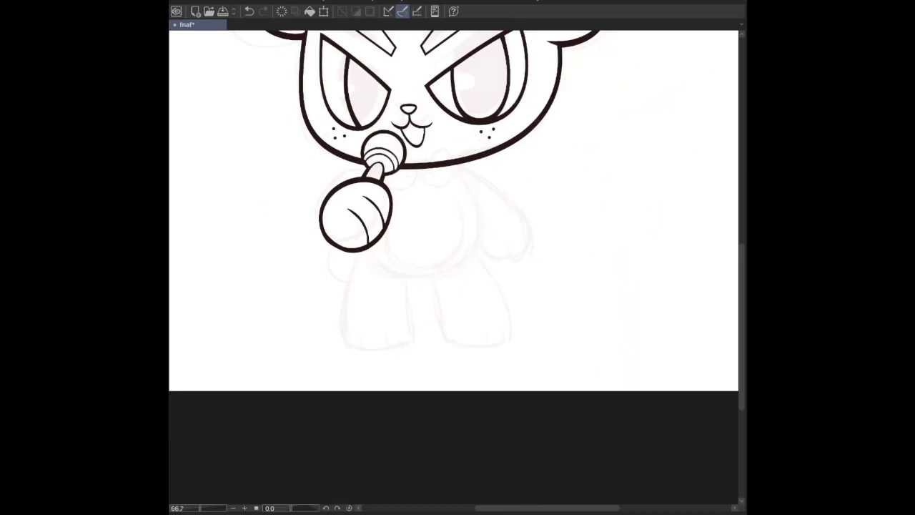
{"action": "scroll", "coordinate": [453, 252], "scroll_direction": "up", "scroll_amount": 3}
{"action": "scroll", "coordinate": [459, 253], "scroll_direction": "down", "scroll_amount": 1}
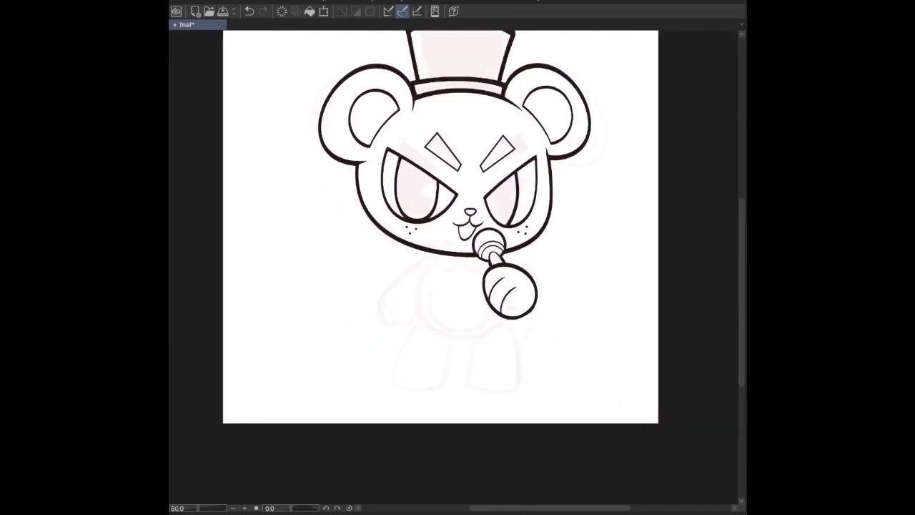
{"action": "scroll", "coordinate": [435, 227], "scroll_direction": "down", "scroll_amount": 2}
{"action": "mouse_move", "coordinate": [427, 194]}
{"action": "left_mouse_down"}
{"action": "mouse_move", "coordinate": [401, 229]}
{"action": "mouse_move", "coordinate": [474, 273]}
{"action": "mouse_move", "coordinate": [502, 241]}
{"action": "left_mouse_up"}
{"action": "key", "text": "ctrl+z"}
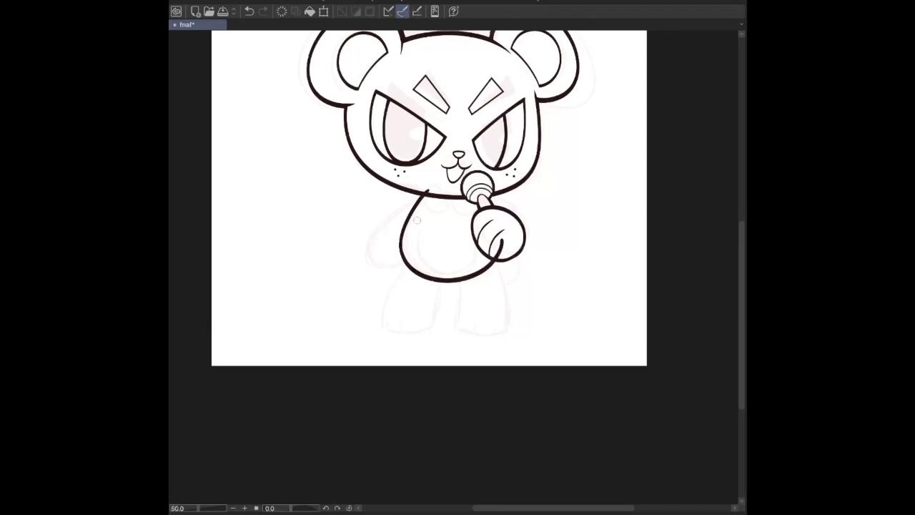
{"action": "key", "text": "ctrl+z"}
{"action": "key", "text": "h"}
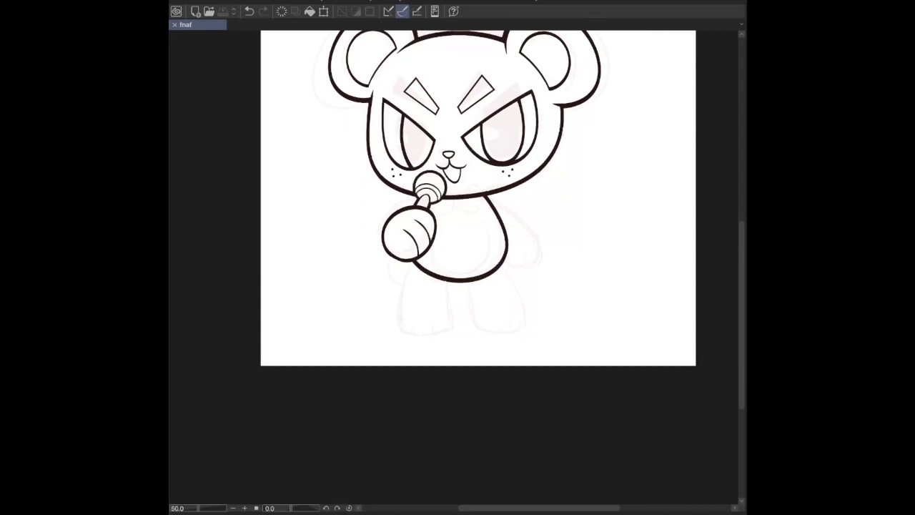
Shift the raised paw up towards the microphone and extend the body outline to meet it.
{"action": "scroll", "coordinate": [575, 152], "scroll_direction": "up", "scroll_amount": 1}
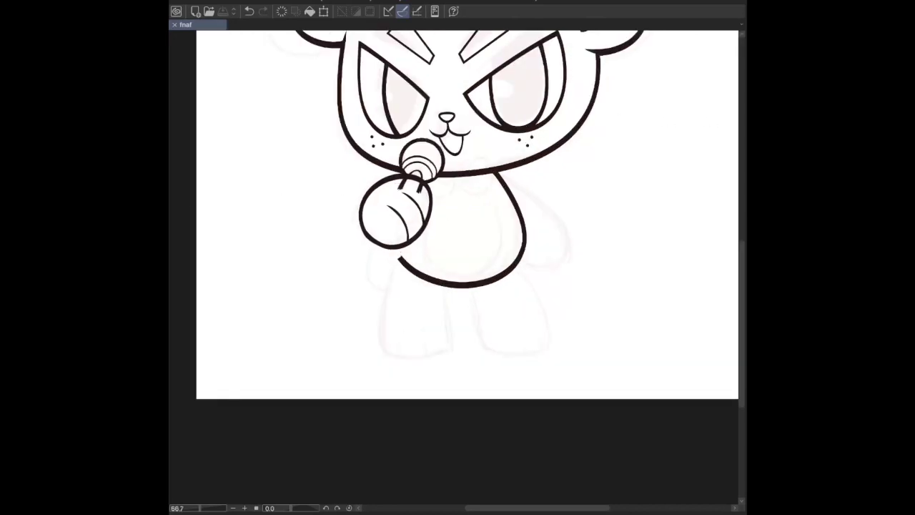
{"action": "left_click_drag", "start_coordinate": [387, 230], "coordinate": [398, 258]}
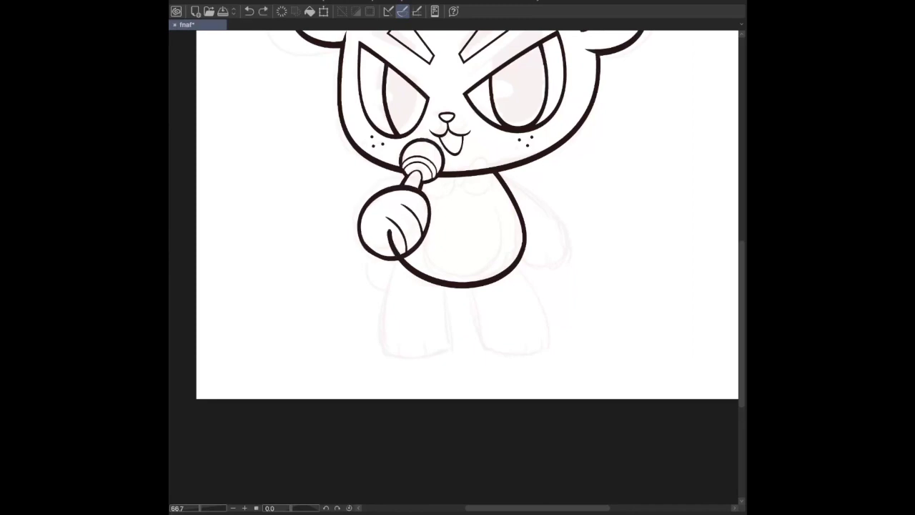
{"action": "key", "text": "ctrl+z"}
{"action": "key", "text": "ctrl+z"}
{"action": "key", "text": "ctrl+z"}
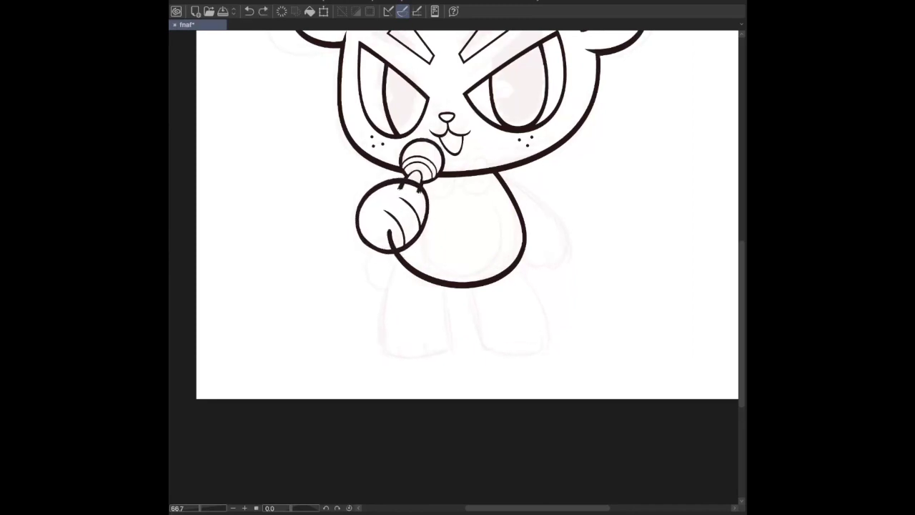
{"action": "key", "text": "ctrl+z"}
{"action": "key", "text": "ctrl+z"}
{"action": "key", "text": "ctrl+z"}
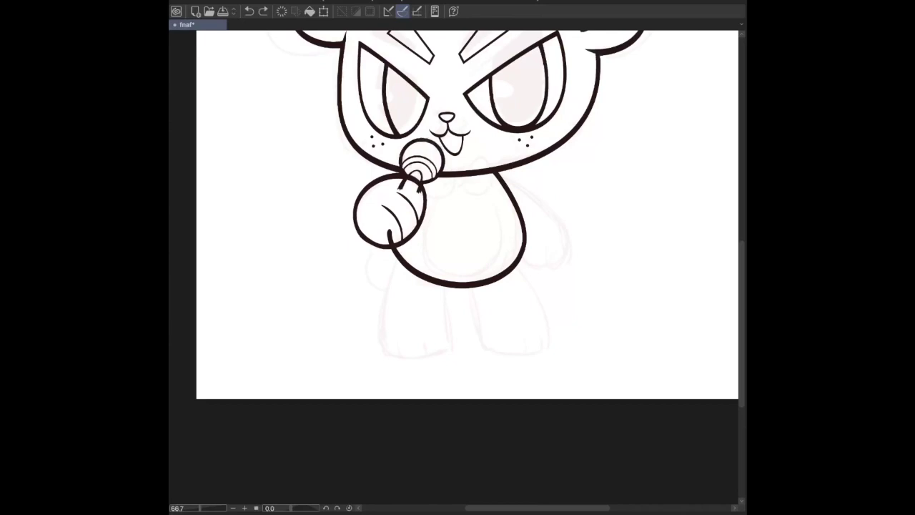
{"action": "key", "text": "ctrl+y"}
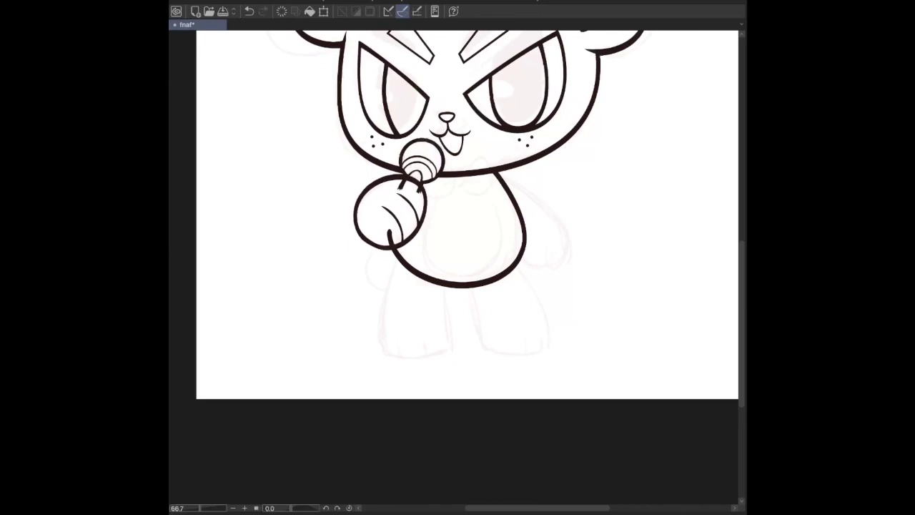
Settle the raised paw's position just below the microphone, trim the overlapping handle and body lines, and save the file.
{"action": "key", "text": "ctrl+z"}
{"action": "key", "text": "ctrl+z"}
{"action": "key", "text": "ctrl+z"}
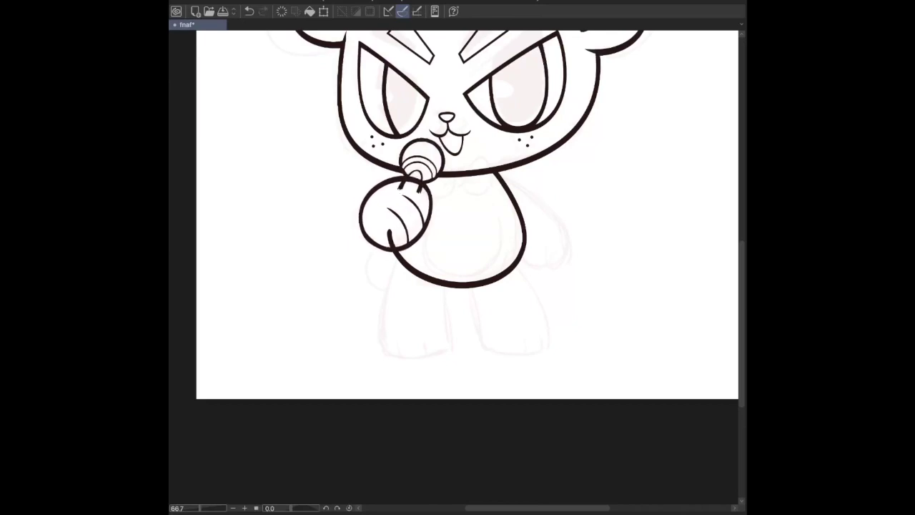
{"action": "key", "text": "ctrl+z"}
{"action": "key", "text": "ctrl+z"}
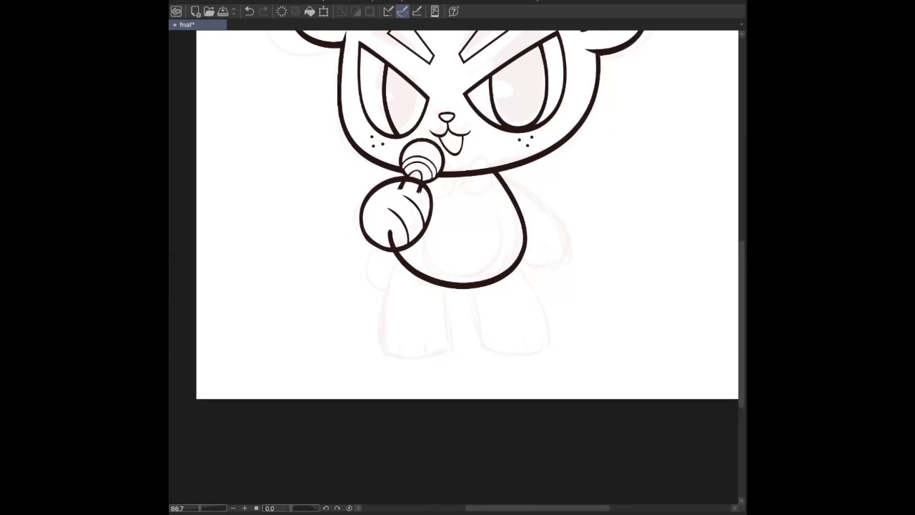
{"action": "key", "text": "ctrl+z"}
{"action": "key", "text": "ctrl+z"}
{"action": "key", "text": "ctrl+z"}
{"action": "key", "text": "ctrl+s"}
Try inking the raised arm's short upper line between the paw and the jaw.
{"action": "left_click", "coordinate": [713, 106]}
{"action": "mouse_move", "coordinate": [378, 184]}
{"action": "left_mouse_down"}
{"action": "mouse_move", "coordinate": [404, 166]}
{"action": "mouse_move", "coordinate": [402, 173]}
{"action": "left_mouse_up"}
{"action": "key", "text": "ctrl+z"}
{"action": "key", "text": "ctrl+z"}
{"action": "key", "text": "ctrl+minus"}
{"action": "key", "text": "ctrl+s"}
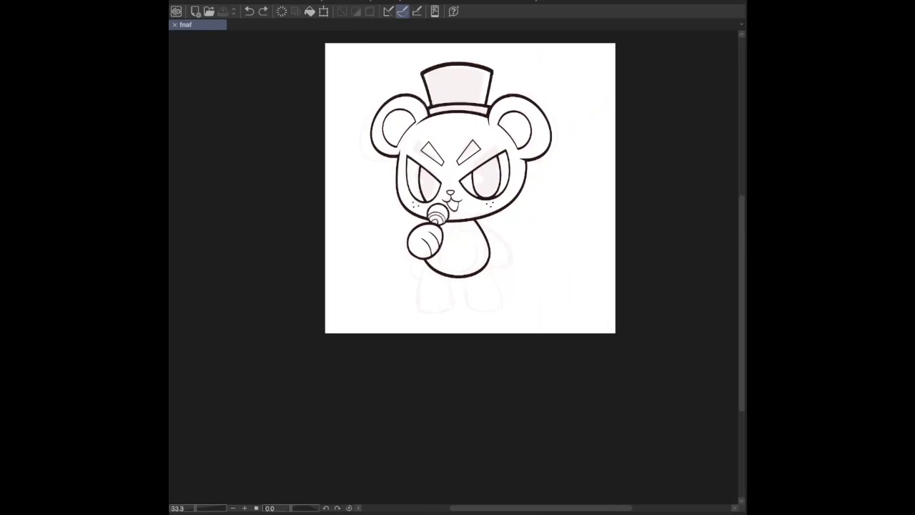
Try inking the free arm from the jaw to the body's side in mirrored view, with a finger line.
{"action": "key", "text": "h"}
{"action": "key", "text": "h"}
{"action": "key", "text": "ctrl+plus"}
{"action": "key", "text": "ctrl+plus"}
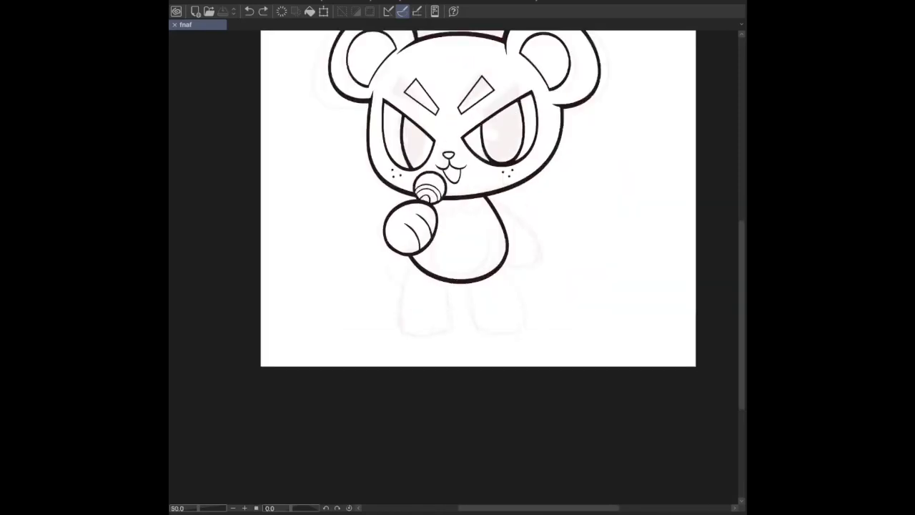
{"action": "key", "text": "h"}
{"action": "mouse_move", "coordinate": [409, 173]}
{"action": "left_mouse_down"}
{"action": "mouse_move", "coordinate": [335, 256]}
{"action": "mouse_move", "coordinate": [386, 266]}
{"action": "mouse_move", "coordinate": [368, 190]}
{"action": "mouse_move", "coordinate": [389, 261]}
{"action": "mouse_move", "coordinate": [351, 264]}
{"action": "left_mouse_up"}
{"action": "key", "text": "ctrl+z"}
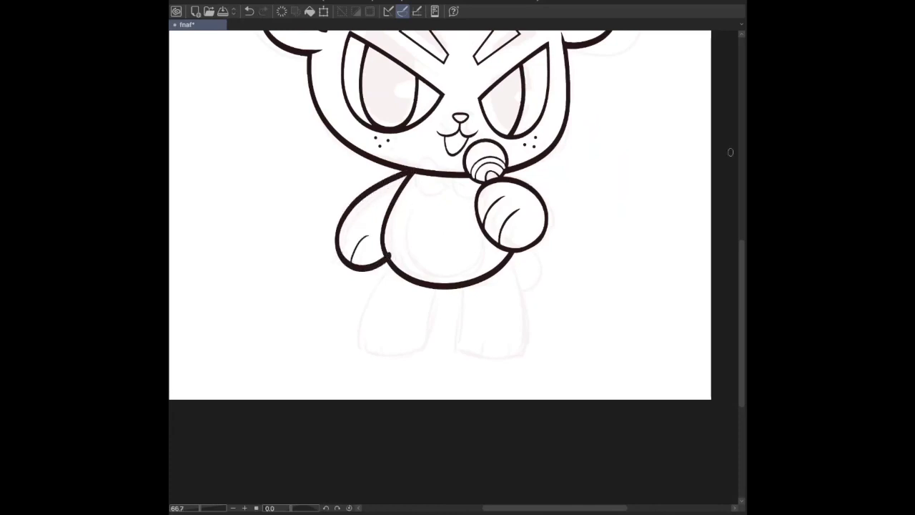
{"action": "key", "text": "h"}
{"action": "key", "text": "ctrl+z"}
{"action": "key", "text": "ctrl+z"}
Try inking the free arm's outline in the unmirrored view and check it mirrored.
{"action": "mouse_move", "coordinate": [495, 171]}
{"action": "left_mouse_down"}
{"action": "mouse_move", "coordinate": [582, 191]}
{"action": "mouse_move", "coordinate": [536, 248]}
{"action": "mouse_move", "coordinate": [524, 238]}
{"action": "mouse_move", "coordinate": [592, 221]}
{"action": "mouse_move", "coordinate": [527, 232]}
{"action": "left_mouse_up"}
{"action": "key", "text": "ctrl+z"}
{"action": "key", "text": "ctrl+z"}
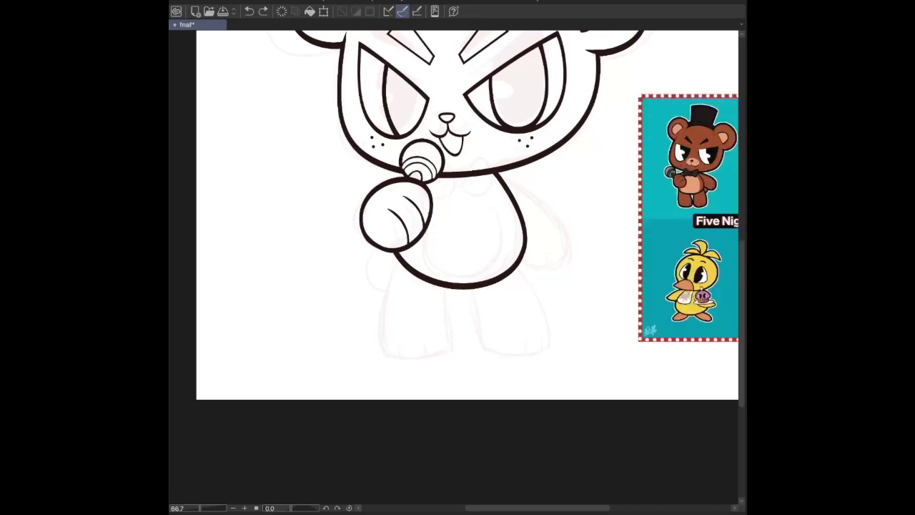
{"action": "mouse_move", "coordinate": [495, 172]}
{"action": "left_mouse_down"}
{"action": "mouse_move", "coordinate": [572, 192]}
{"action": "mouse_move", "coordinate": [526, 229]}
{"action": "left_mouse_up"}
{"action": "key", "text": "h"}
{"action": "key", "text": "ctrl+z"}
Try a wider free arm outline in mirrored view and check its shape with the canvas flipped vertically.
{"action": "mouse_move", "coordinate": [409, 171]}
{"action": "left_mouse_down"}
{"action": "mouse_move", "coordinate": [321, 219]}
{"action": "mouse_move", "coordinate": [392, 243]}
{"action": "left_mouse_up"}
{"action": "key", "text": "ctrl+z"}
{"action": "mouse_move", "coordinate": [411, 172]}
{"action": "left_mouse_down"}
{"action": "mouse_move", "coordinate": [329, 253]}
{"action": "mouse_move", "coordinate": [392, 234]}
{"action": "mouse_move", "coordinate": [392, 224]}
{"action": "mouse_move", "coordinate": [330, 226]}
{"action": "mouse_move", "coordinate": [386, 259]}
{"action": "left_mouse_up"}
{"action": "key", "text": "ctrl+z"}
{"action": "key", "text": "ctrl+z"}
{"action": "mouse_move", "coordinate": [412, 172]}
{"action": "left_mouse_down"}
{"action": "mouse_move", "coordinate": [328, 259]}
{"action": "mouse_move", "coordinate": [392, 250]}
{"action": "left_mouse_up"}
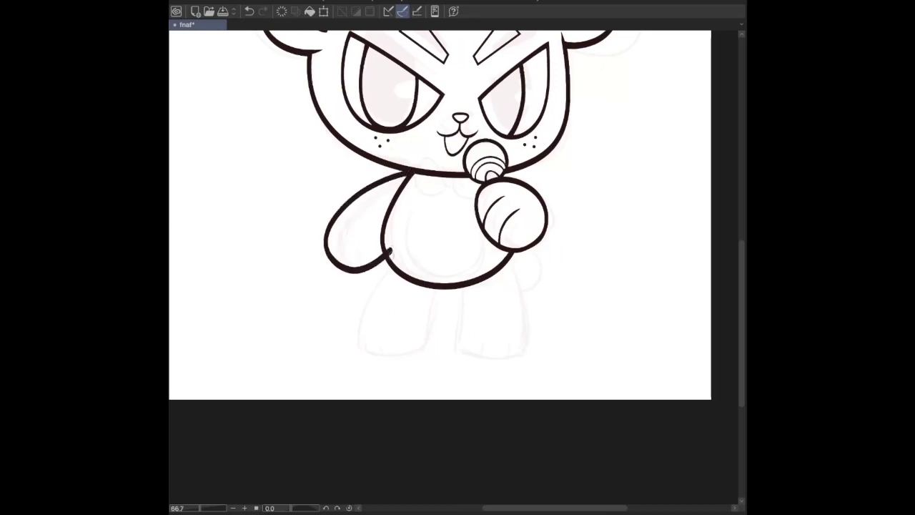
{"action": "key", "text": "ctrl+shift+v"}
{"action": "key", "text": "ctrl+shift+h"}
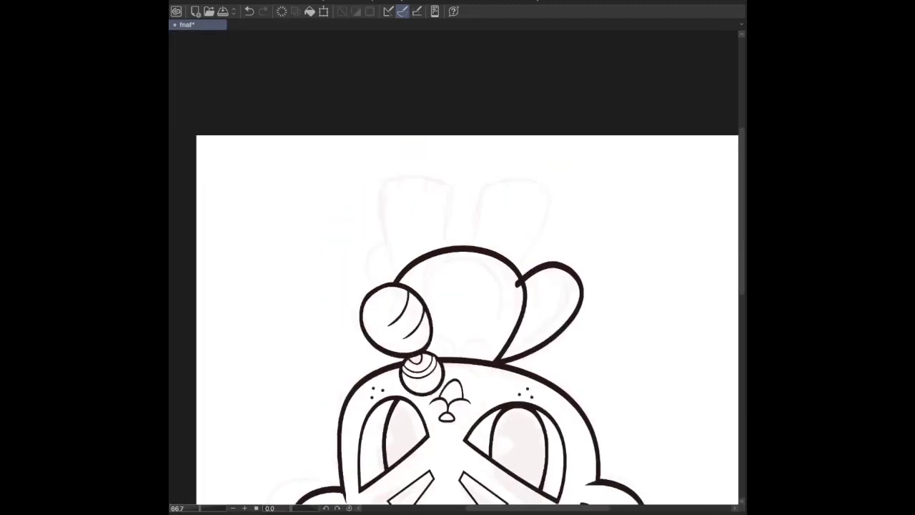
{"action": "key", "text": "ctrl+shift+v"}
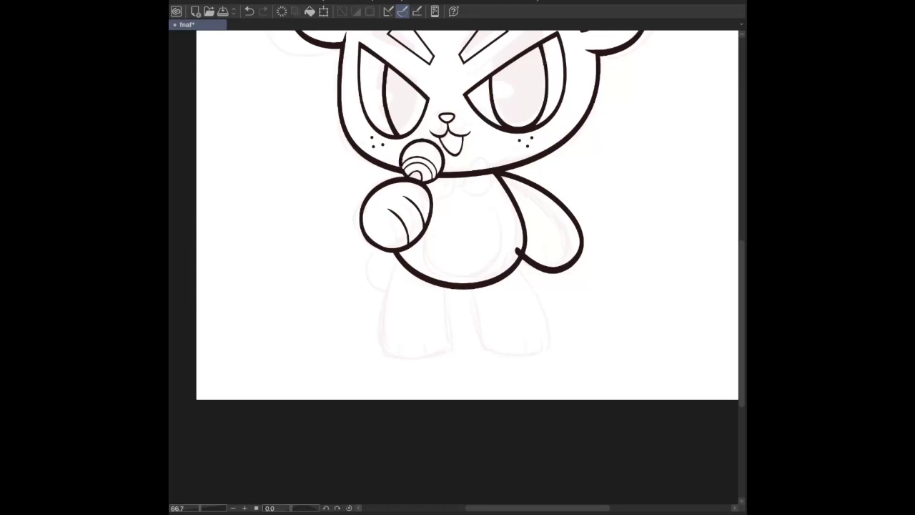
{"action": "key", "text": "ctrl+z"}
Try several single-stroke variations of the free arm's outline in the unmirrored view.
{"action": "mouse_move", "coordinate": [497, 173]}
{"action": "left_mouse_down"}
{"action": "mouse_move", "coordinate": [608, 222]}
{"action": "mouse_move", "coordinate": [514, 246]}
{"action": "left_mouse_up"}
{"action": "mouse_move", "coordinate": [493, 171]}
{"action": "left_mouse_down"}
{"action": "mouse_move", "coordinate": [541, 183]}
{"action": "mouse_move", "coordinate": [604, 253]}
{"action": "mouse_move", "coordinate": [521, 237]}
{"action": "left_mouse_up"}
{"action": "key", "text": "ctrl+z"}
{"action": "mouse_move", "coordinate": [492, 172]}
{"action": "left_mouse_down"}
{"action": "mouse_move", "coordinate": [579, 249]}
{"action": "mouse_move", "coordinate": [520, 247]}
{"action": "left_mouse_up"}
{"action": "key", "text": "ctrl+z"}
{"action": "mouse_move", "coordinate": [493, 172]}
{"action": "left_mouse_down"}
{"action": "mouse_move", "coordinate": [521, 180]}
{"action": "mouse_move", "coordinate": [554, 268]}
{"action": "mouse_move", "coordinate": [521, 239]}
{"action": "left_mouse_up"}
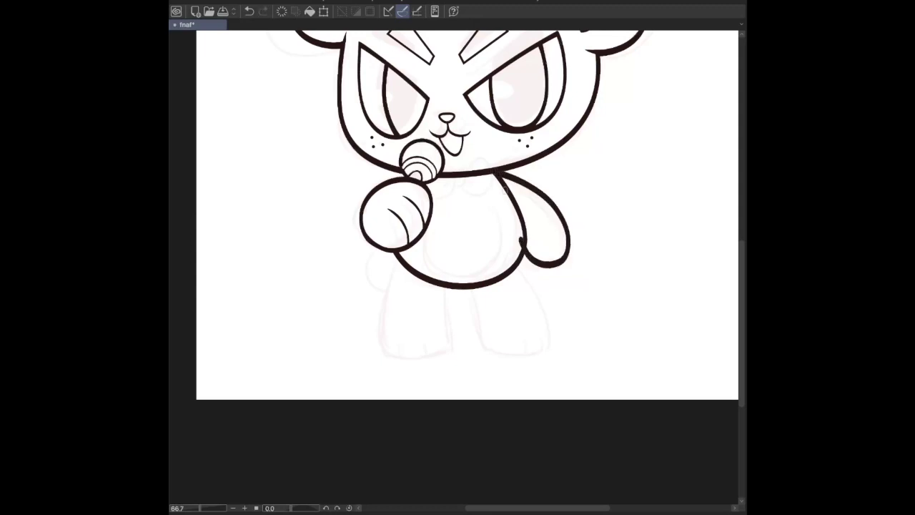
{"action": "key", "text": "ctrl+z"}
{"action": "mouse_move", "coordinate": [493, 172]}
{"action": "left_mouse_down"}
{"action": "mouse_move", "coordinate": [568, 211]}
{"action": "mouse_move", "coordinate": [554, 269]}
{"action": "mouse_move", "coordinate": [515, 245]}
{"action": "left_mouse_up"}
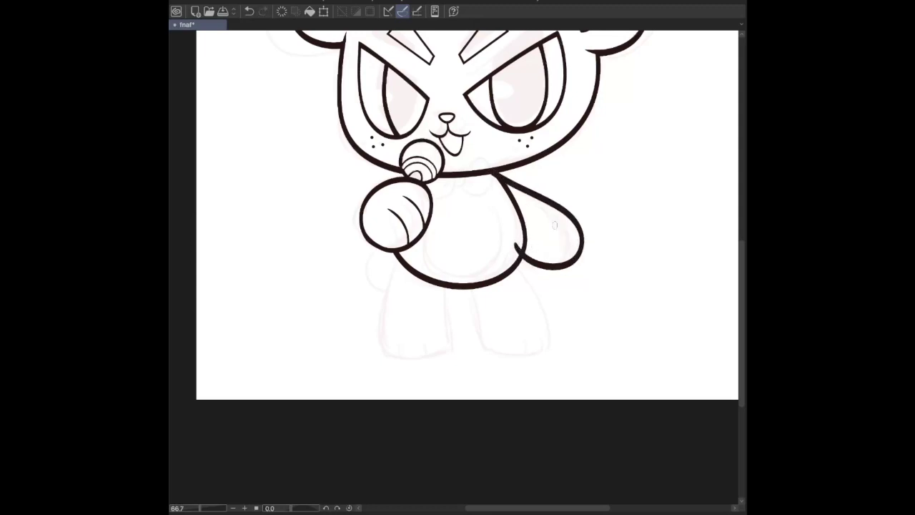
{"action": "key", "text": "ctrl+z"}
Ink the free arm swinging outward from the jaw to the body's side, trim the overlapping end, and save the file.
{"action": "mouse_move", "coordinate": [493, 171]}
{"action": "left_mouse_down"}
{"action": "mouse_move", "coordinate": [581, 211]}
{"action": "mouse_move", "coordinate": [521, 238]}
{"action": "left_mouse_up"}
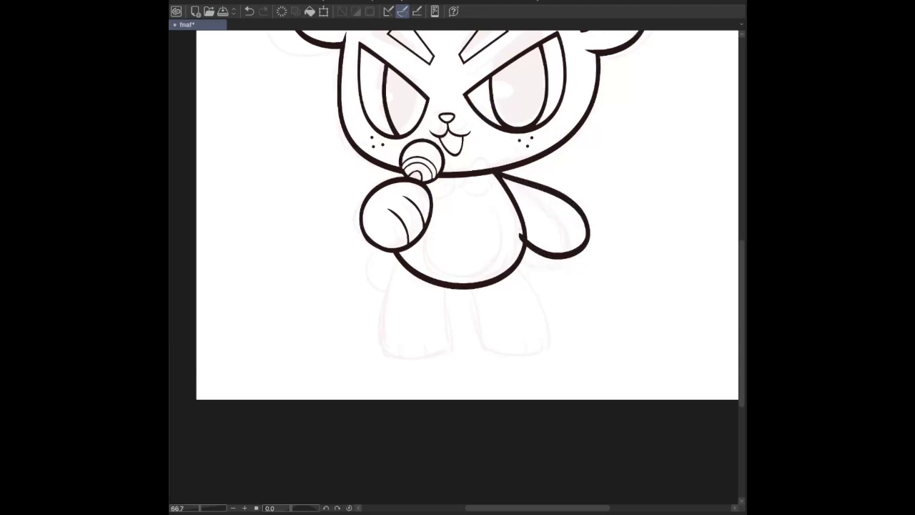
{"action": "key", "text": "h"}
{"action": "left_click_drag", "start_coordinate": [404, 176], "coordinate": [386, 247]}
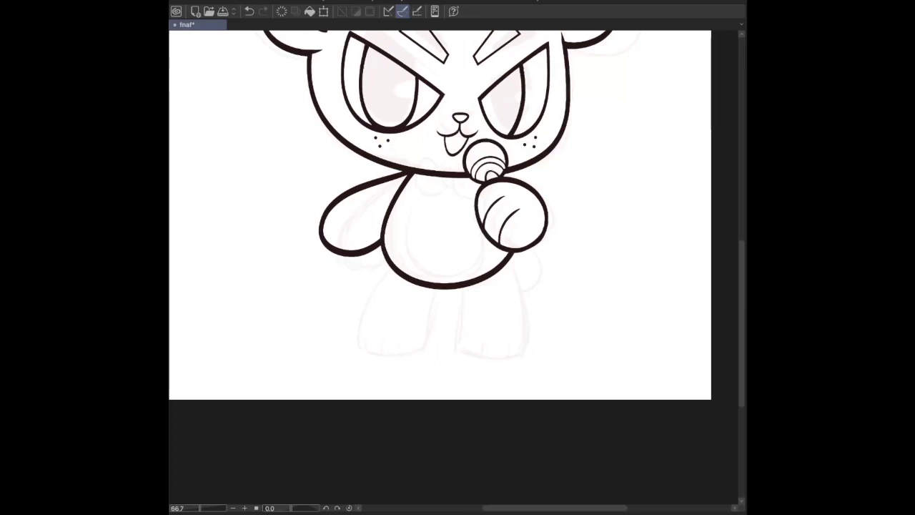
{"action": "key", "text": "ctrl+s"}
Try short curved finger lines on the free arm's paw.
{"action": "key", "text": "ctrl+plus"}
{"action": "key", "text": "ctrl+z"}
{"action": "mouse_move", "coordinate": [274, 236]}
{"action": "left_mouse_down"}
{"action": "mouse_move", "coordinate": [303, 199]}
{"action": "mouse_move", "coordinate": [273, 236]}
{"action": "left_mouse_up"}
{"action": "key", "text": "ctrl+z"}
{"action": "key", "text": "ctrl+z"}
{"action": "mouse_move", "coordinate": [309, 202]}
{"action": "left_mouse_down"}
{"action": "mouse_move", "coordinate": [286, 212]}
{"action": "mouse_move", "coordinate": [277, 241]}
{"action": "mouse_move", "coordinate": [306, 202]}
{"action": "left_mouse_up"}
{"action": "key", "text": "ctrl+z"}
{"action": "left_click_drag", "start_coordinate": [258, 220], "coordinate": [289, 183]}
{"action": "key", "text": "ctrl+z"}
Ink two curved finger lines on the free arm's paw, save the file, and return to the unmirrored view.
{"action": "left_click_drag", "start_coordinate": [260, 222], "coordinate": [289, 183]}
{"action": "key", "text": "ctrl+z"}
{"action": "key", "text": "ctrl+z"}
{"action": "mouse_move", "coordinate": [275, 241]}
{"action": "left_mouse_down"}
{"action": "mouse_move", "coordinate": [300, 196]}
{"action": "mouse_move", "coordinate": [264, 199]}
{"action": "mouse_move", "coordinate": [285, 184]}
{"action": "left_mouse_up"}
{"action": "key", "text": "ctrl+z"}
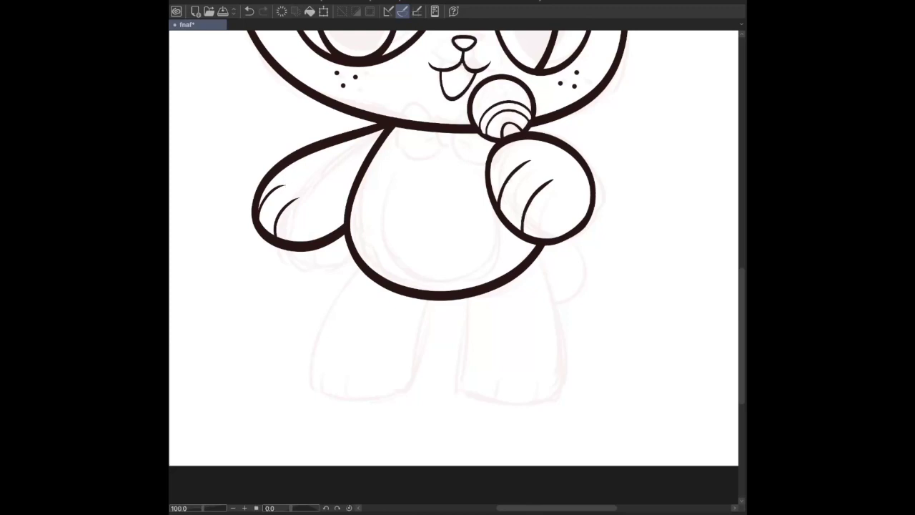
{"action": "key", "text": "ctrl+z"}
{"action": "mouse_move", "coordinate": [276, 236]}
{"action": "left_mouse_down"}
{"action": "mouse_move", "coordinate": [288, 203]}
{"action": "mouse_move", "coordinate": [304, 195]}
{"action": "left_mouse_up"}
{"action": "key", "text": "m"}
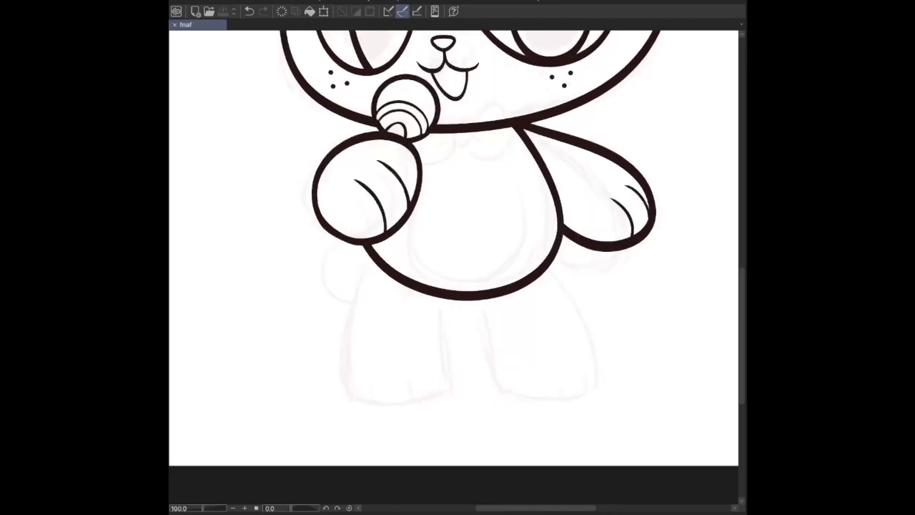
Compare the latest line change by undoing and redoing it, and save the drawing.
{"action": "key", "text": "minus"}
{"action": "key", "text": "minus"}
{"action": "key", "text": "minus"}
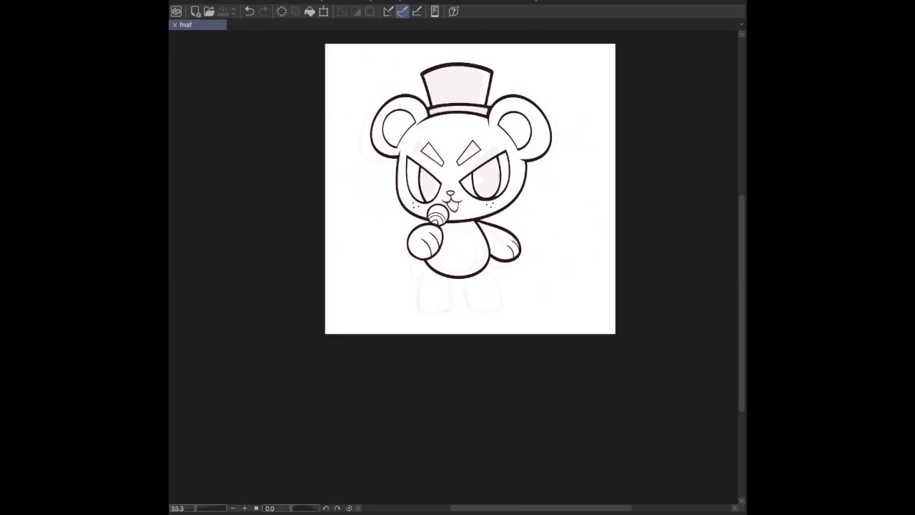
{"action": "key", "text": "plus"}
{"action": "key", "text": "plus"}
{"action": "key", "text": "plus"}
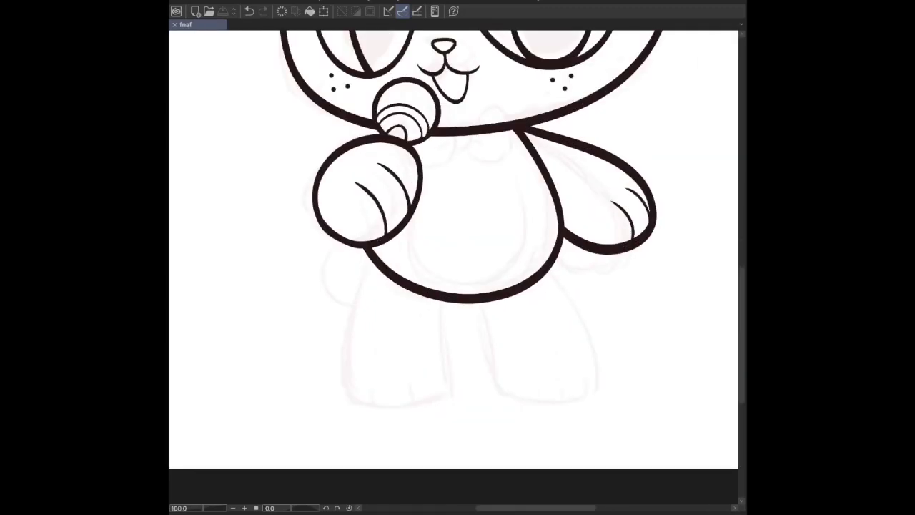
{"action": "key", "text": "ctrl+z"}
{"action": "key", "text": "ctrl+y"}
{"action": "key", "text": "ctrl+z"}
{"action": "key", "text": "ctrl+y"}
{"action": "key", "text": "ctrl+z"}
{"action": "key", "text": "ctrl+y"}
{"action": "scroll", "coordinate": [463, 286], "scroll_direction": "down", "scroll_amount": 2}
{"action": "key", "text": "ctrl+s"}
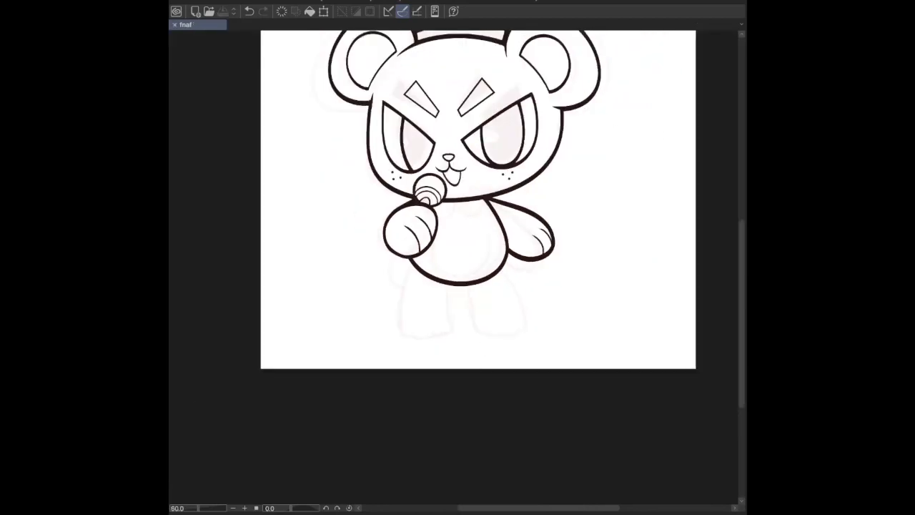
Mirror the canvas view and examine the bear's bow tie in the reference picture beside the lineart.
{"action": "key", "text": "ctrl+alt+0"}
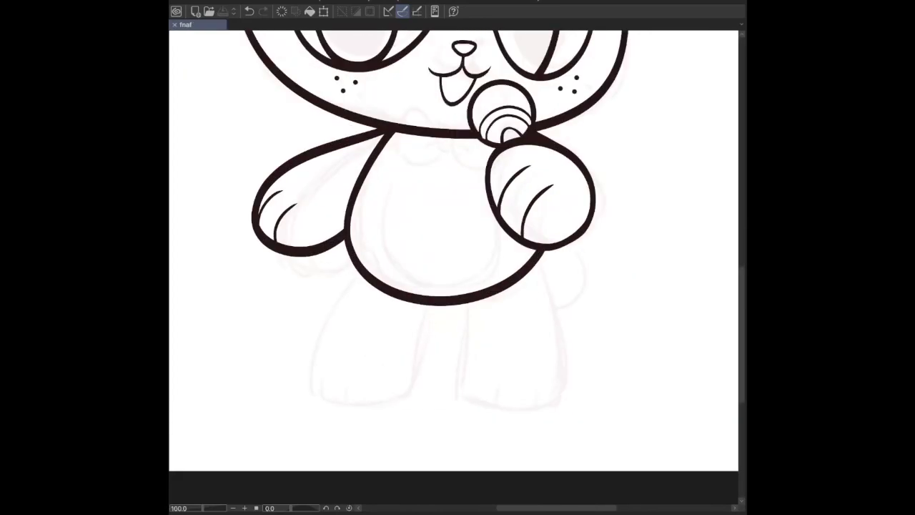
{"action": "scroll", "coordinate": [453, 250], "scroll_direction": "down", "scroll_amount": 2}
{"action": "scroll", "coordinate": [454, 250], "scroll_direction": "right", "scroll_amount": 2}
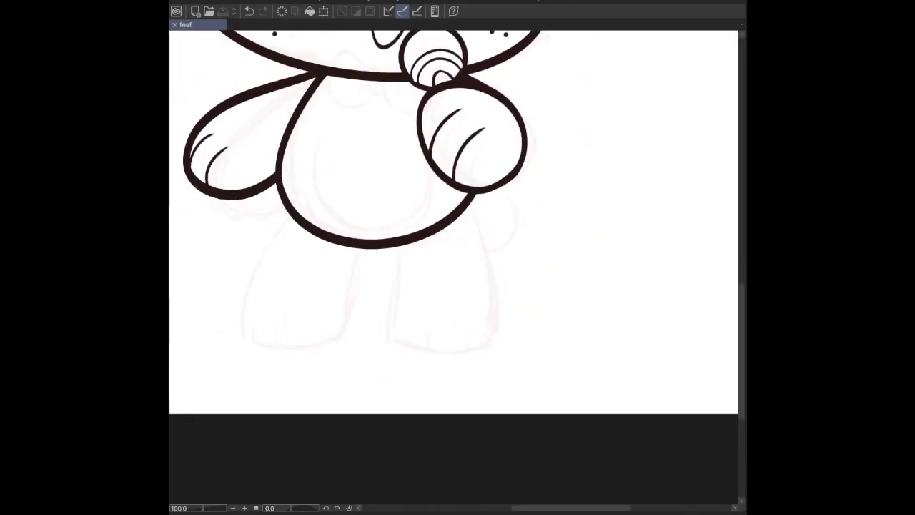
{"action": "scroll", "coordinate": [453, 251], "scroll_direction": "up", "scroll_amount": 3}
{"action": "scroll", "coordinate": [453, 250], "scroll_direction": "left", "scroll_amount": 3}
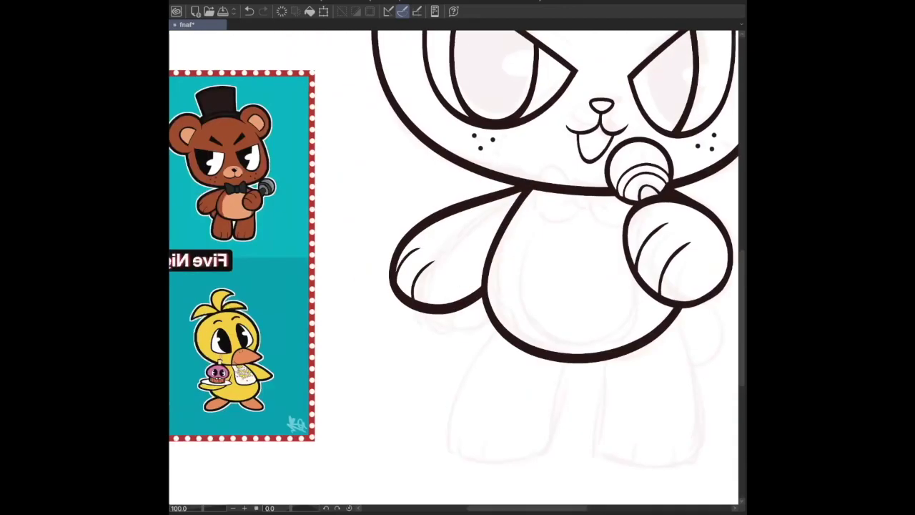
{"action": "scroll", "coordinate": [453, 250], "scroll_direction": "right", "scroll_amount": 4}
{"action": "scroll", "coordinate": [453, 250], "scroll_direction": "left", "scroll_amount": 5}
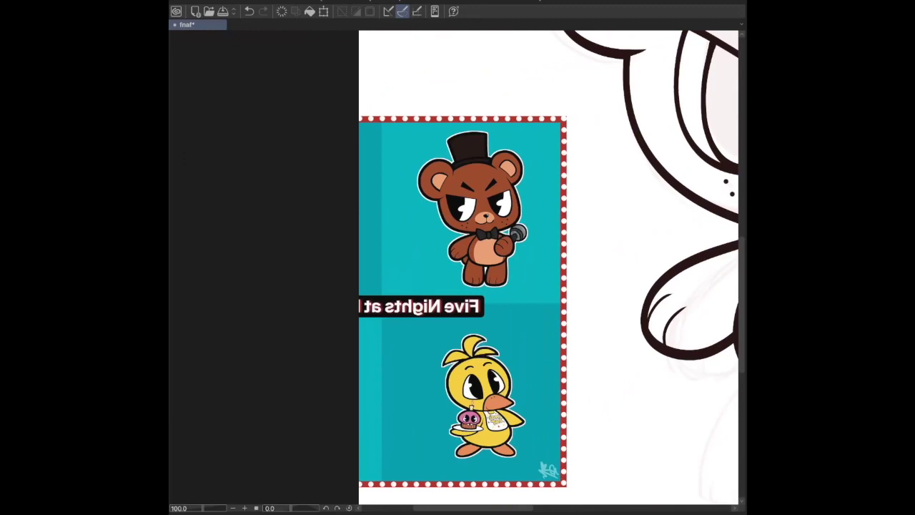
{"action": "scroll", "coordinate": [453, 250], "scroll_direction": "right", "scroll_amount": 6}
{"action": "scroll", "coordinate": [453, 250], "scroll_direction": "down", "scroll_amount": 2}
{"action": "scroll", "coordinate": [453, 251], "scroll_direction": "left", "scroll_amount": 1}
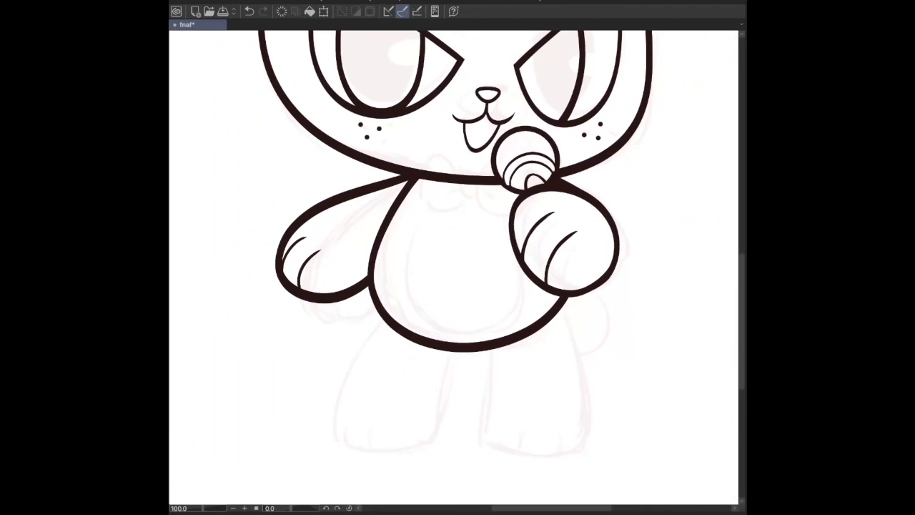
Fade the head lineart and try to ink the first strokes of the bow tie below the chin.
{"action": "key", "text": "ctrl+plus"}
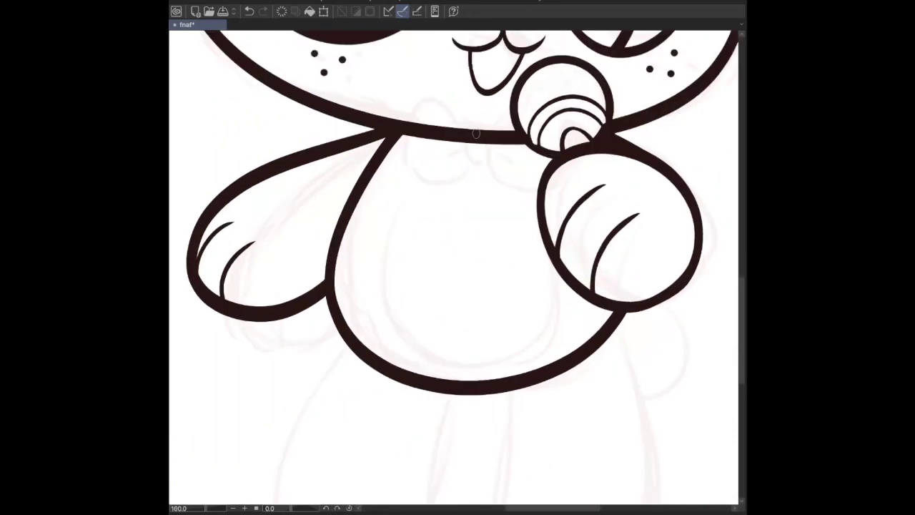
{"action": "mouse_move", "coordinate": [474, 123]}
{"action": "left_mouse_down"}
{"action": "mouse_move", "coordinate": [462, 164]}
{"action": "mouse_move", "coordinate": [485, 155]}
{"action": "left_mouse_up"}
{"action": "key", "text": "ctrl+z"}
{"action": "mouse_move", "coordinate": [474, 125]}
{"action": "left_mouse_down"}
{"action": "mouse_move", "coordinate": [483, 159]}
{"action": "mouse_move", "coordinate": [465, 135]}
{"action": "mouse_move", "coordinate": [481, 159]}
{"action": "mouse_move", "coordinate": [493, 143]}
{"action": "mouse_move", "coordinate": [467, 193]}
{"action": "left_mouse_up"}
{"action": "key", "text": "ctrl+z"}
{"action": "key", "text": "ctrl+z"}
{"action": "key", "text": "ctrl+z"}
{"action": "key", "text": "ctrl+z"}
{"action": "key", "text": "ctrl+z"}
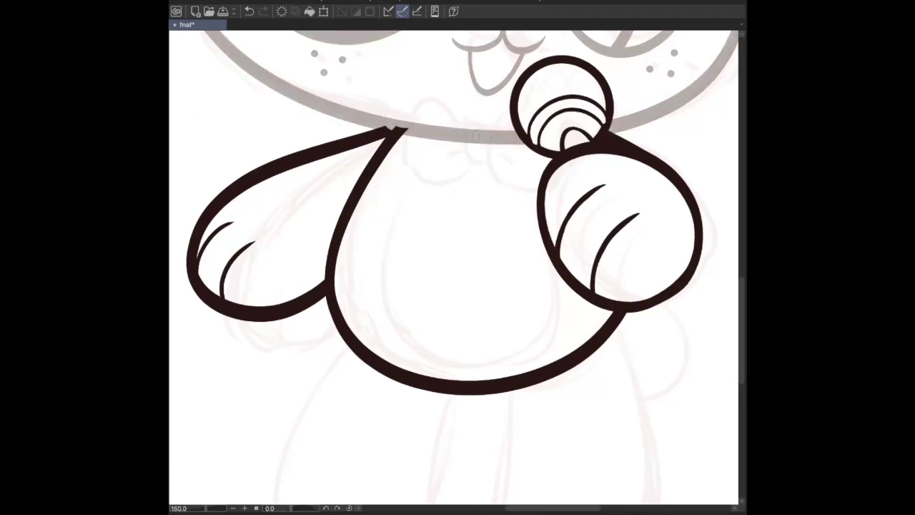
Try to ink a rounded bow tie loop overlapping the microphone.
{"action": "mouse_move", "coordinate": [484, 136]}
{"action": "left_mouse_down"}
{"action": "mouse_move", "coordinate": [524, 105]}
{"action": "mouse_move", "coordinate": [493, 179]}
{"action": "left_mouse_up"}
{"action": "key", "text": "ctrl+z"}
{"action": "mouse_move", "coordinate": [516, 107]}
{"action": "left_mouse_down"}
{"action": "mouse_move", "coordinate": [556, 146]}
{"action": "mouse_move", "coordinate": [547, 178]}
{"action": "left_mouse_up"}
{"action": "key", "text": "ctrl+z"}
{"action": "left_click_drag", "start_coordinate": [544, 107], "coordinate": [551, 175]}
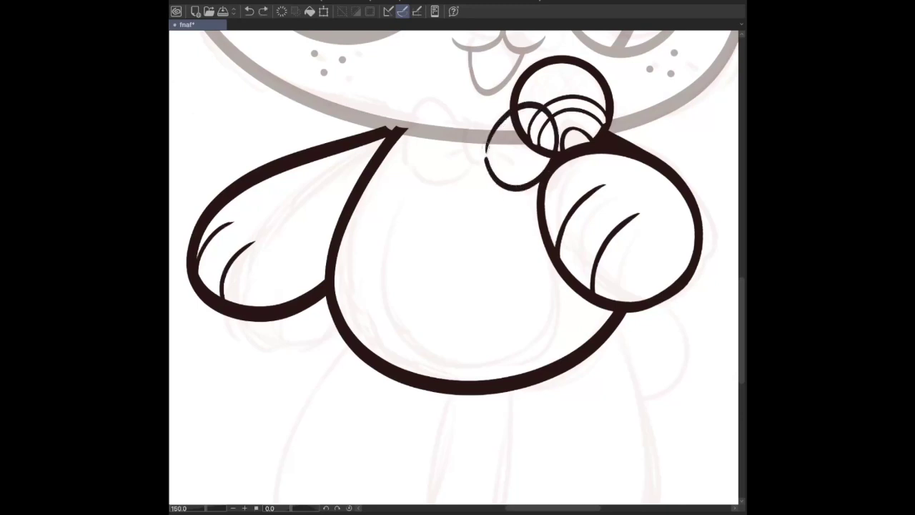
{"action": "key", "text": "ctrl+z"}
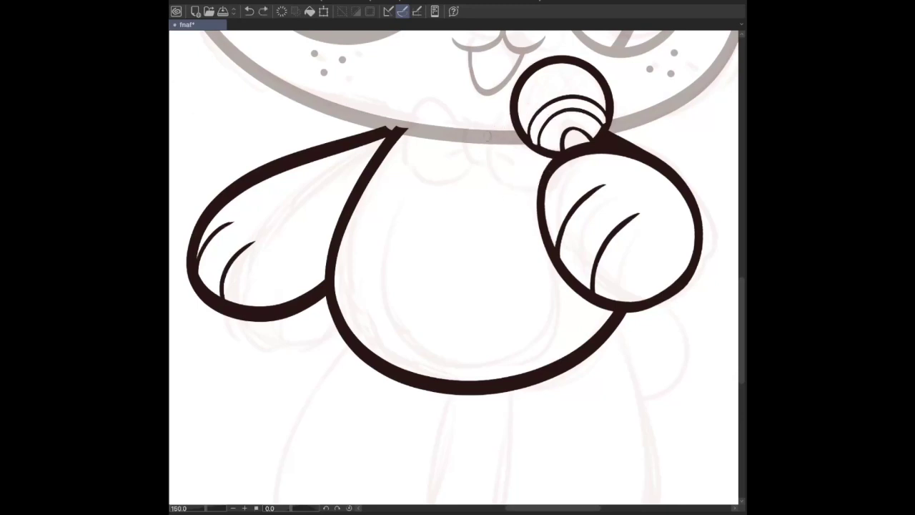
{"action": "key", "text": "ctrl+z"}
Ink the bow tie loop beside the microphone with two short crease lines at its inner end, and transform it.
{"action": "mouse_move", "coordinate": [488, 140]}
{"action": "left_mouse_down"}
{"action": "mouse_move", "coordinate": [539, 183]}
{"action": "mouse_move", "coordinate": [493, 175]}
{"action": "mouse_move", "coordinate": [553, 130]}
{"action": "mouse_move", "coordinate": [475, 215]}
{"action": "mouse_move", "coordinate": [444, 175]}
{"action": "mouse_move", "coordinate": [520, 140]}
{"action": "mouse_move", "coordinate": [506, 154]}
{"action": "left_mouse_up"}
{"action": "key", "text": "ctrl+z"}
{"action": "key", "text": "ctrl+z"}
{"action": "key", "text": "ctrl+z"}
{"action": "key", "text": "ctrl+z"}
{"action": "key", "text": "ctrl+t"}
{"action": "key", "text": "Return"}
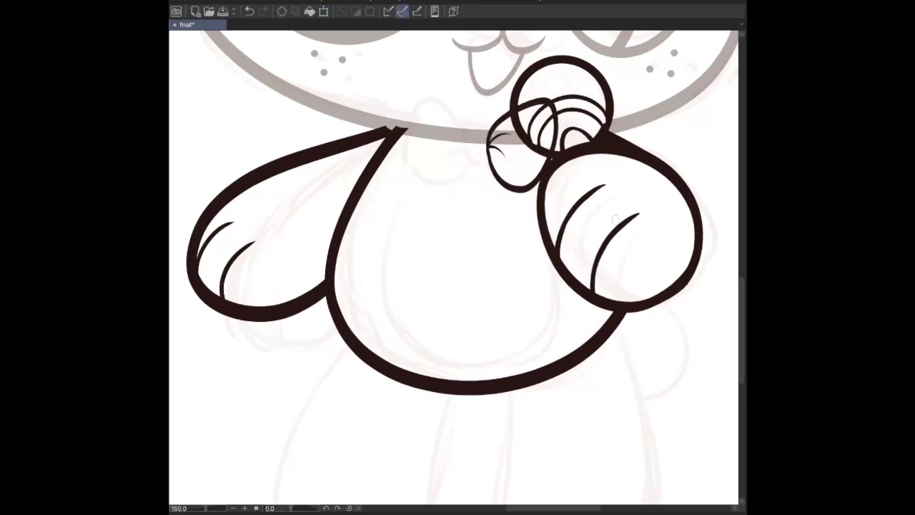
Ink the small rounded knot at the inner end of the bow tie loop.
{"action": "mouse_move", "coordinate": [492, 126]}
{"action": "left_mouse_down"}
{"action": "mouse_move", "coordinate": [486, 166]}
{"action": "mouse_move", "coordinate": [474, 132]}
{"action": "mouse_move", "coordinate": [487, 164]}
{"action": "left_mouse_up"}
{"action": "key", "text": "ctrl+z"}
{"action": "mouse_move", "coordinate": [493, 127]}
{"action": "left_mouse_down"}
{"action": "mouse_move", "coordinate": [485, 165]}
{"action": "mouse_move", "coordinate": [491, 140]}
{"action": "mouse_move", "coordinate": [488, 166]}
{"action": "mouse_move", "coordinate": [499, 161]}
{"action": "left_mouse_up"}
{"action": "key", "text": "ctrl+z"}
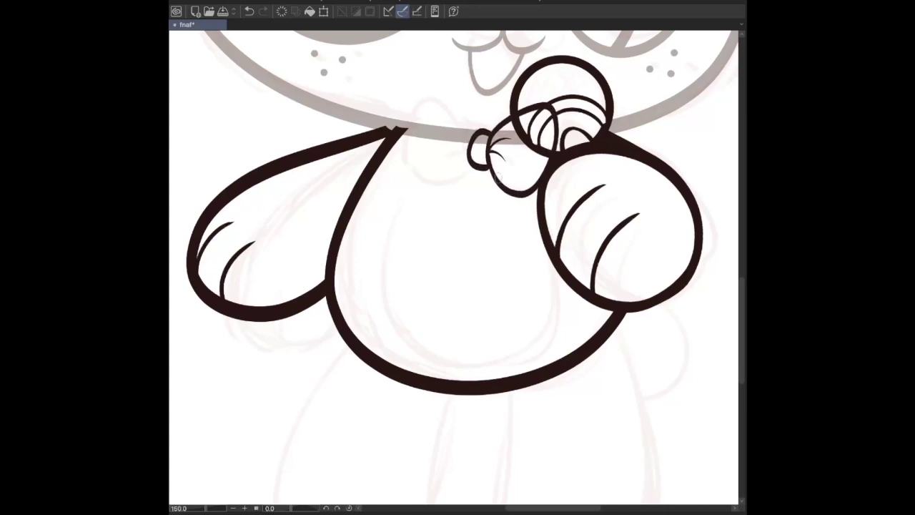
Adjust the shape and placement of the bow tie's first loop and knot, checking them in the flipped view, and save.
{"action": "key", "text": "h"}
{"action": "key", "text": "ctrl+minus"}
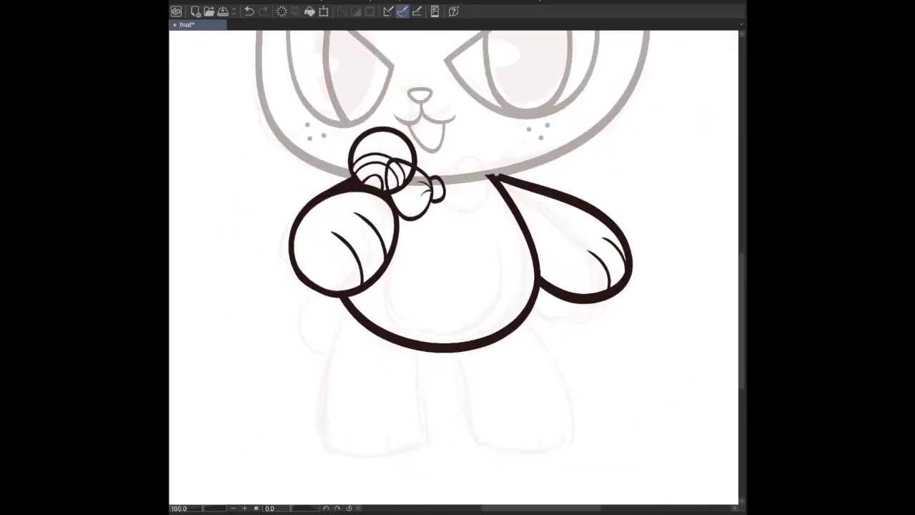
{"action": "key", "text": "ctrl+t"}
{"action": "key", "text": "Return"}
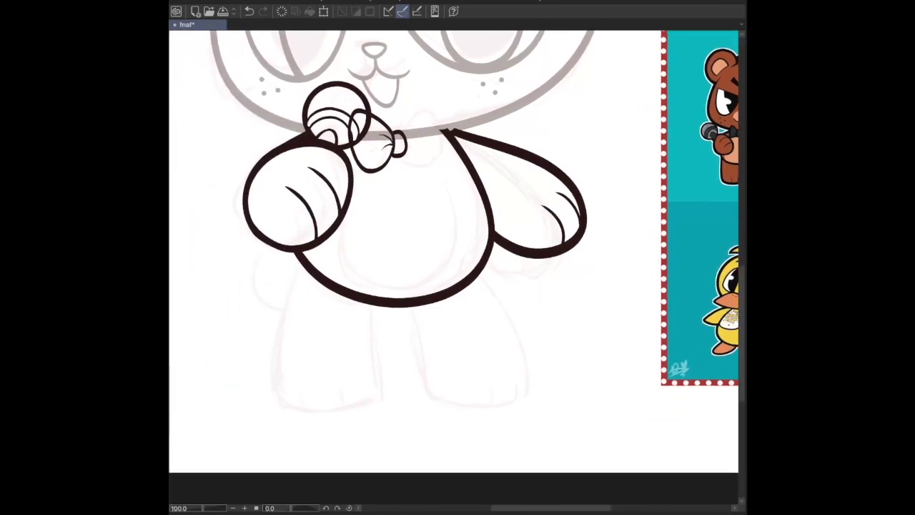
{"action": "key", "text": "h"}
{"action": "key", "text": "ctrl+z"}
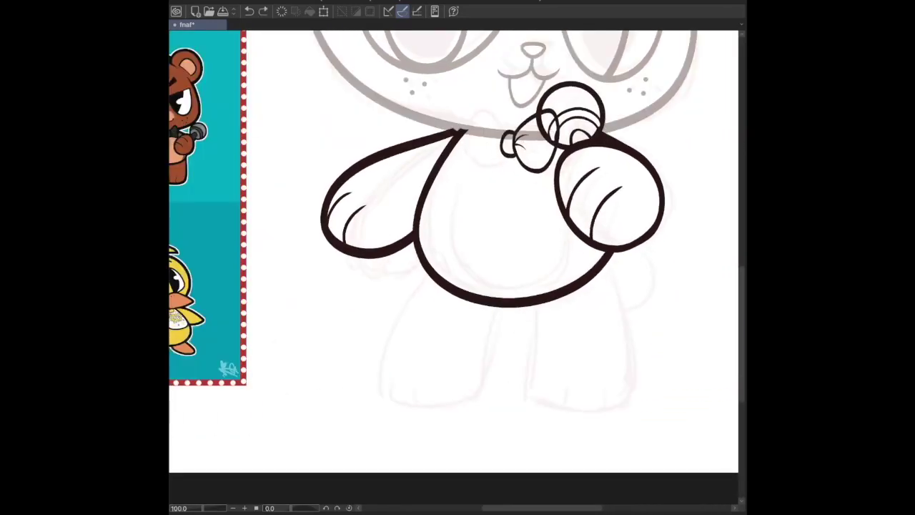
{"action": "left_click_drag", "start_coordinate": [529, 123], "coordinate": [532, 177]}
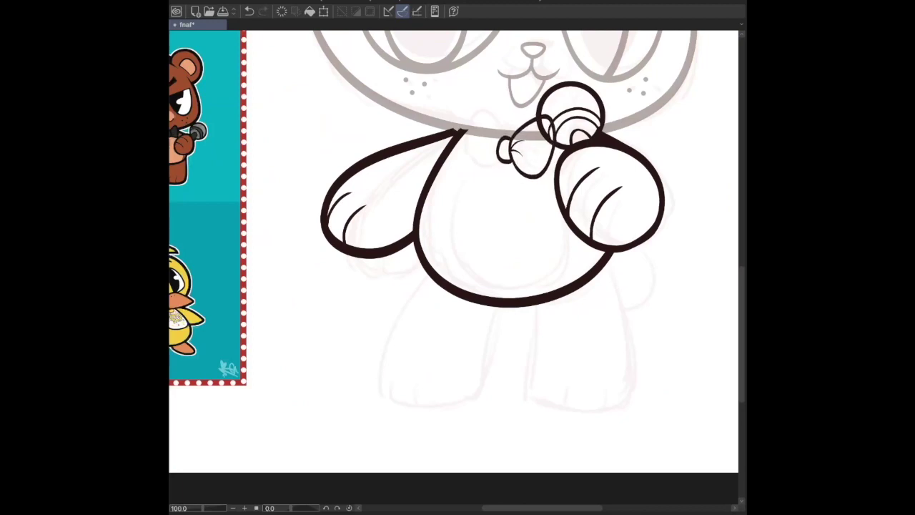
{"action": "key", "text": "ctrl+s"}
Ink the bow tie's second loop on the other side of the knot, overlapping the jawline.
{"action": "mouse_move", "coordinate": [522, 146]}
{"action": "left_mouse_down"}
{"action": "mouse_move", "coordinate": [514, 157]}
{"action": "mouse_move", "coordinate": [490, 121]}
{"action": "mouse_move", "coordinate": [509, 205]}
{"action": "left_mouse_up"}
{"action": "scroll", "coordinate": [455, 100], "scroll_direction": "up", "scroll_amount": 2}
{"action": "key", "text": "ctrl+z"}
{"action": "mouse_move", "coordinate": [527, 160]}
{"action": "left_mouse_down"}
{"action": "mouse_move", "coordinate": [477, 208]}
{"action": "mouse_move", "coordinate": [522, 187]}
{"action": "mouse_move", "coordinate": [532, 168]}
{"action": "mouse_move", "coordinate": [479, 203]}
{"action": "mouse_move", "coordinate": [522, 187]}
{"action": "mouse_move", "coordinate": [481, 120]}
{"action": "mouse_move", "coordinate": [524, 189]}
{"action": "left_mouse_up"}
{"action": "key", "text": "ctrl+z"}
{"action": "key", "text": "ctrl+z"}
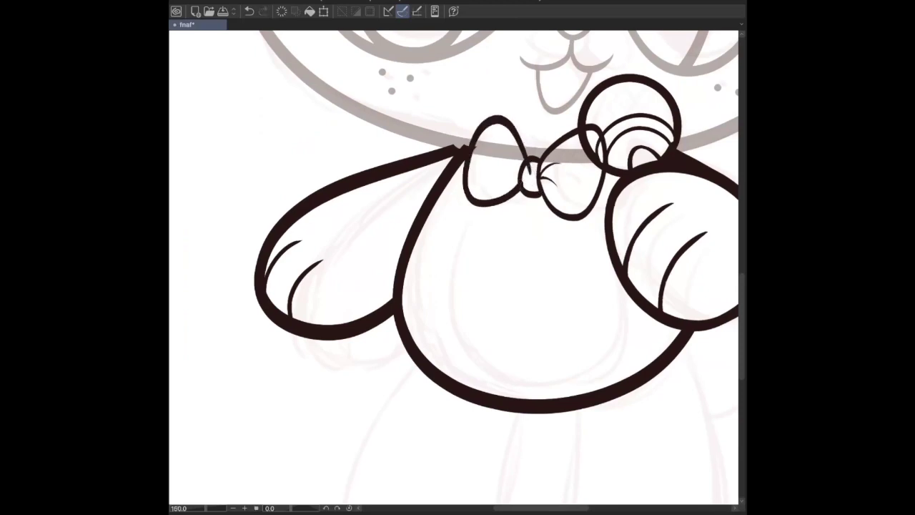
Ink short crease lines where the second bow tie loop meets the knot.
{"action": "key", "text": "ctrl+z"}
{"action": "mouse_move", "coordinate": [509, 159]}
{"action": "left_mouse_down"}
{"action": "mouse_move", "coordinate": [525, 184]}
{"action": "mouse_move", "coordinate": [504, 175]}
{"action": "mouse_move", "coordinate": [543, 187]}
{"action": "mouse_move", "coordinate": [538, 196]}
{"action": "left_mouse_up"}
{"action": "key", "text": "ctrl+z"}
{"action": "key", "text": "ctrl+z"}
{"action": "key", "text": "ctrl+z"}
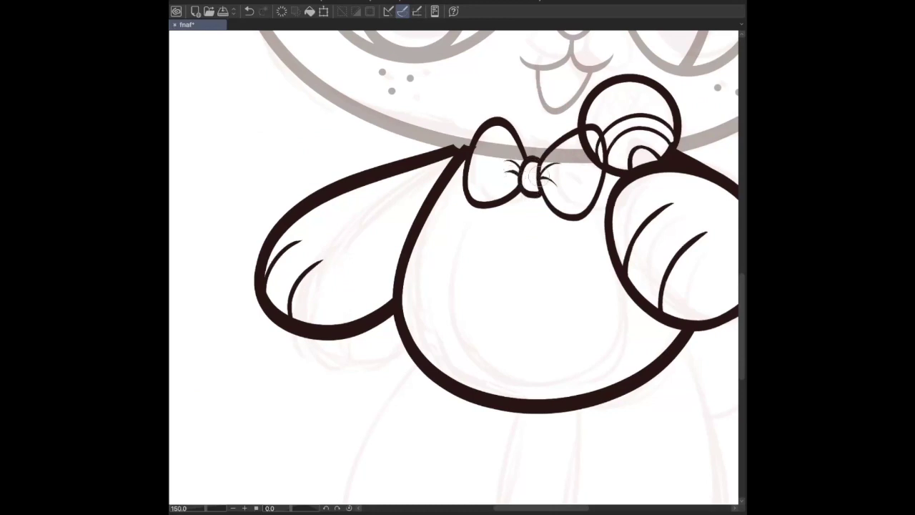
{"action": "left_click_drag", "start_coordinate": [450, 164], "coordinate": [466, 149]}
Check the bow tie in the unmirrored view and transform its second loop to balance it with the first.
{"action": "key", "text": "ctrl+minus"}
{"action": "key", "text": "ctrl+minus"}
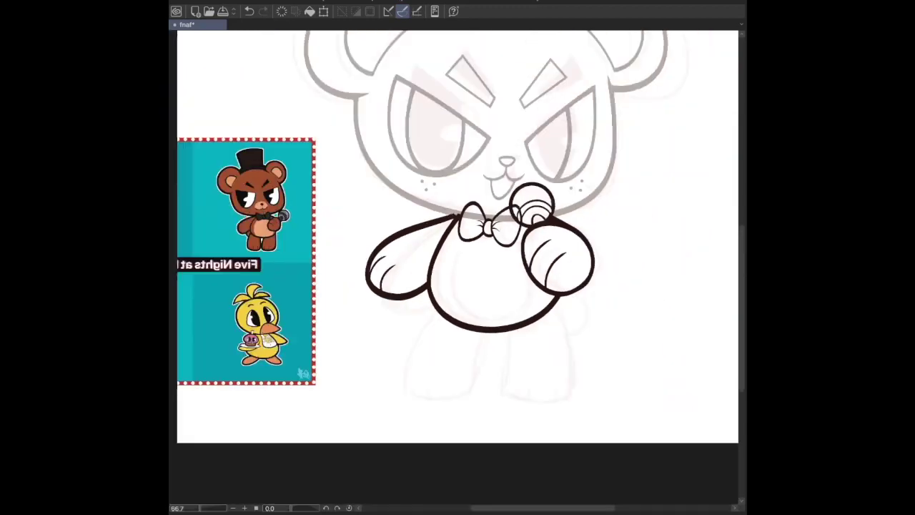
{"action": "key", "text": "h"}
{"action": "key", "text": "ctrl+plus"}
{"action": "key", "text": "ctrl+plus"}
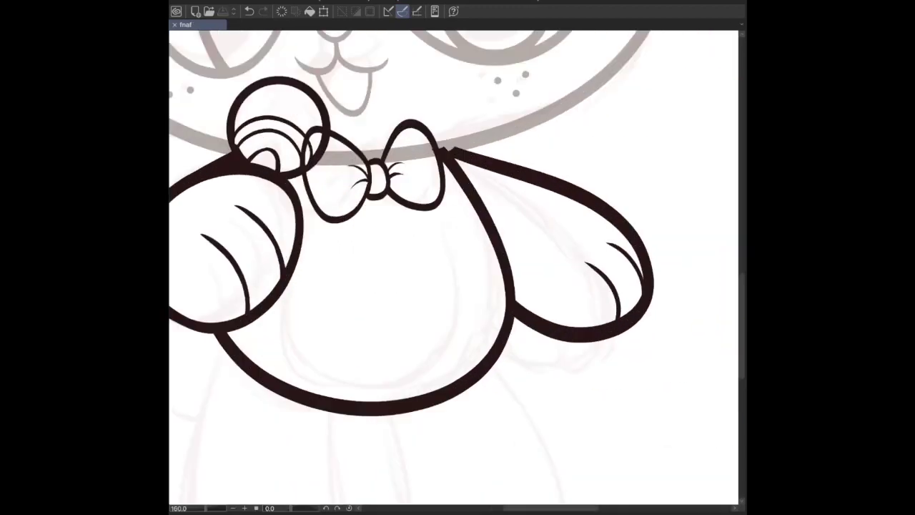
{"action": "key", "text": "ctrl+minus"}
{"action": "key", "text": "ctrl+minus"}
{"action": "key", "text": "ctrl+t"}
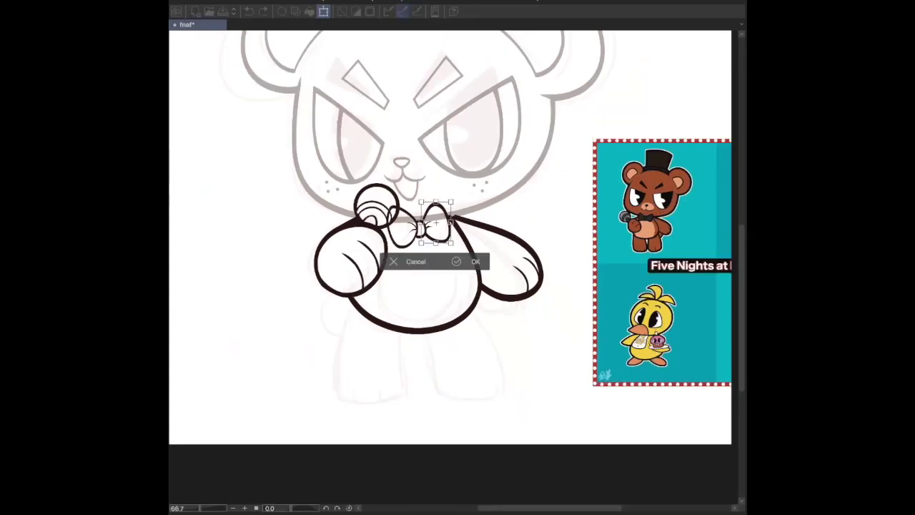
{"action": "key", "text": "Return"}
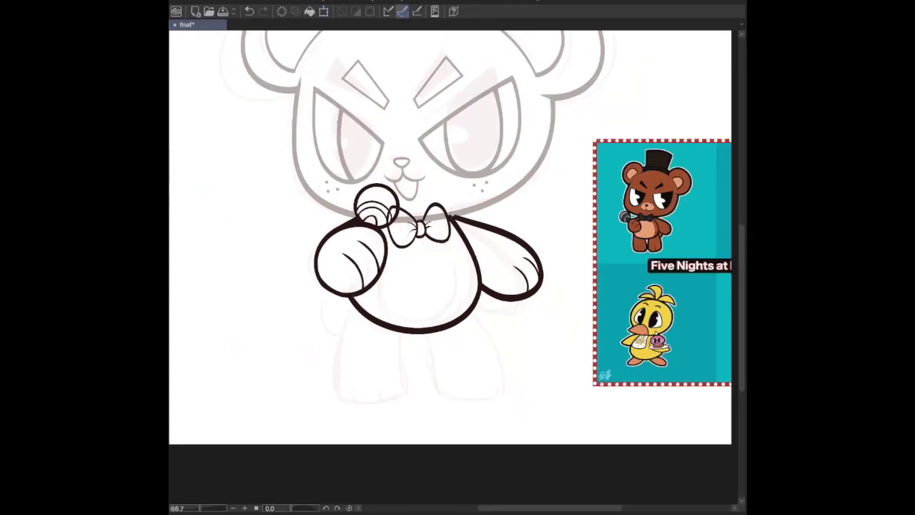
Transform the whole bow tie to refine its placement under the chin, and save the drawing.
{"action": "key", "text": "ctrl+t"}
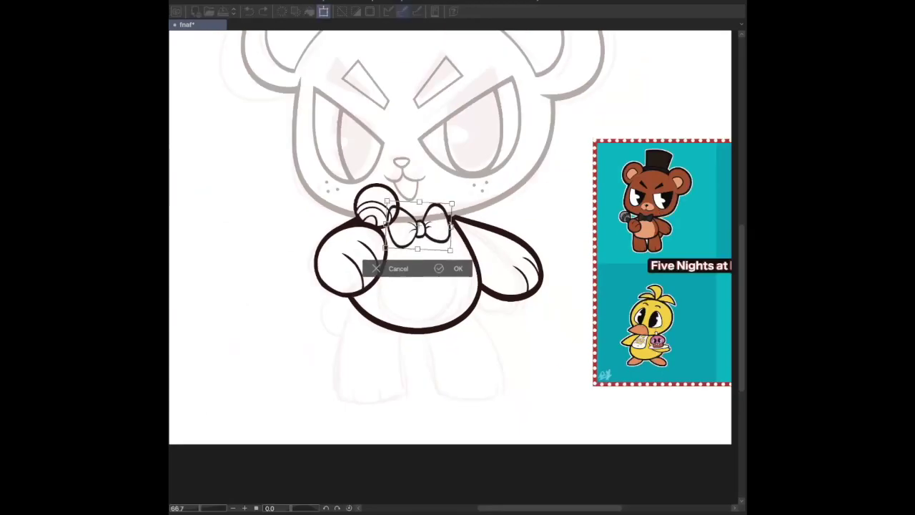
{"action": "key", "text": "Return"}
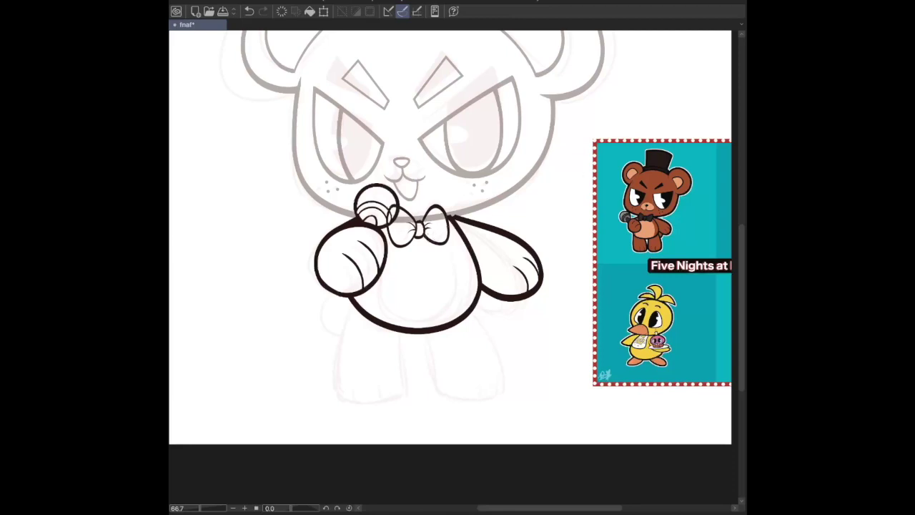
{"action": "key", "text": "ctrl+minus"}
{"action": "key", "text": "ctrl+minus"}
{"action": "key", "text": "ctrl+s"}
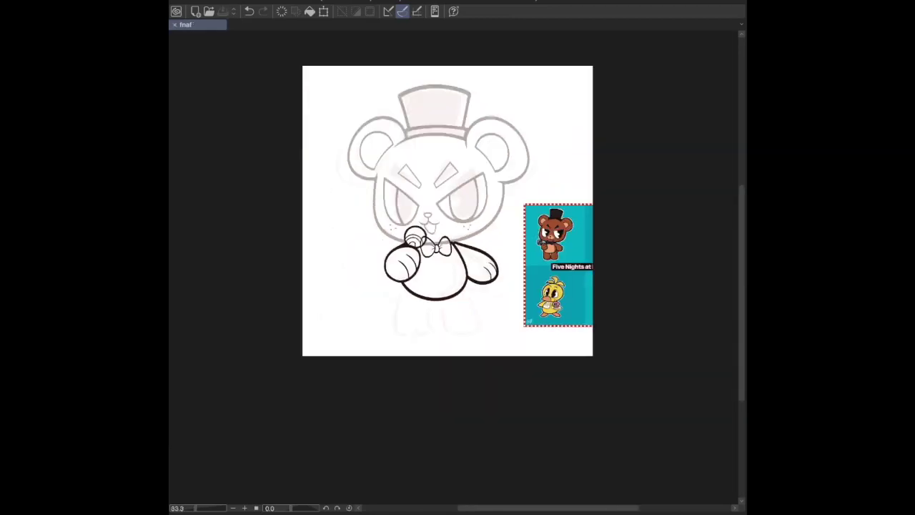
Restore the head lineart to full opacity and thicken the underside of the bow tie's knot.
{"action": "key", "text": "ctrl+plus"}
{"action": "key", "text": "ctrl+plus"}
{"action": "key", "text": "ctrl+plus"}
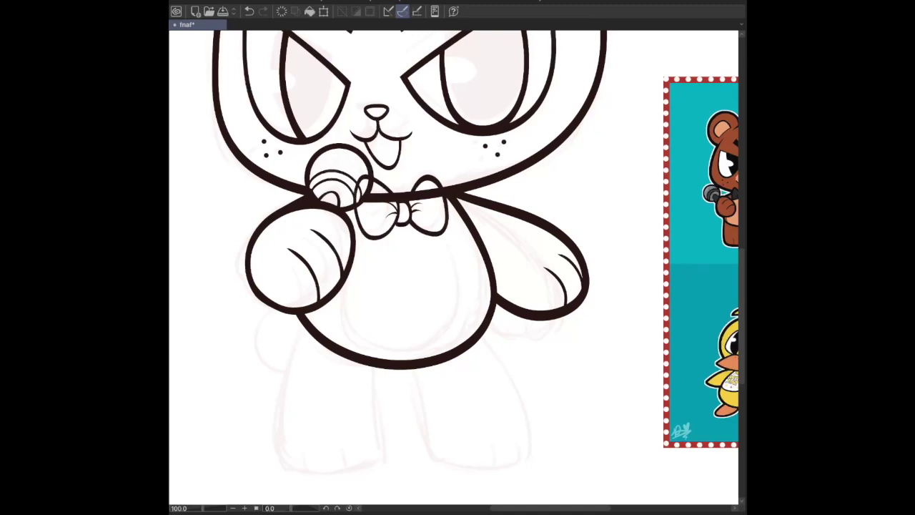
{"action": "key", "text": "h"}
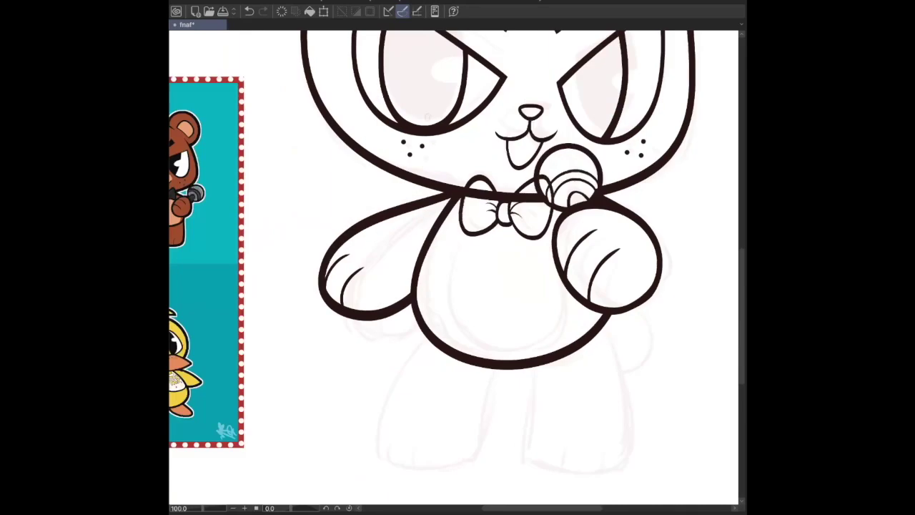
{"action": "key", "text": "ctrl+plus"}
{"action": "key", "text": "ctrl+plus"}
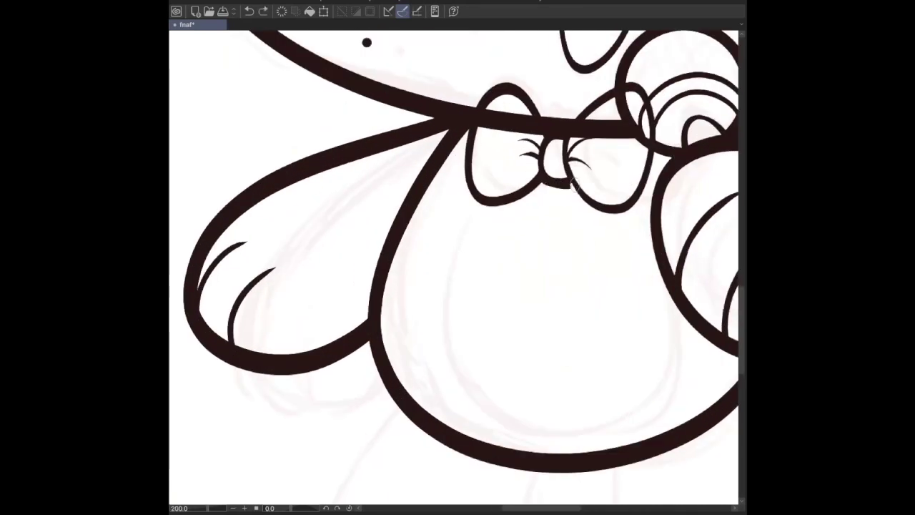
{"action": "key", "text": "h"}
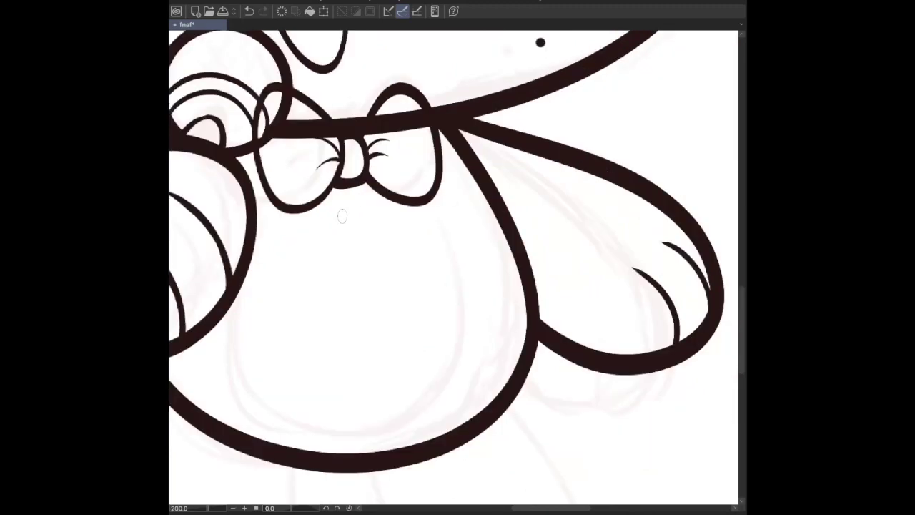
Thicken the lower outline of the bow tie loop beside the microphone.
{"action": "key", "text": "ctrl+z"}
{"action": "key", "text": "ctrl+y"}
{"action": "key", "text": "ctrl+z"}
{"action": "left_click_drag", "start_coordinate": [289, 213], "coordinate": [337, 186]}
{"action": "key", "text": "ctrl+z"}
{"action": "mouse_move", "coordinate": [270, 206]}
{"action": "left_mouse_down"}
{"action": "mouse_move", "coordinate": [315, 200]}
{"action": "mouse_move", "coordinate": [337, 185]}
{"action": "left_mouse_up"}
{"action": "key", "text": "ctrl+minus"}
{"action": "key", "text": "h"}
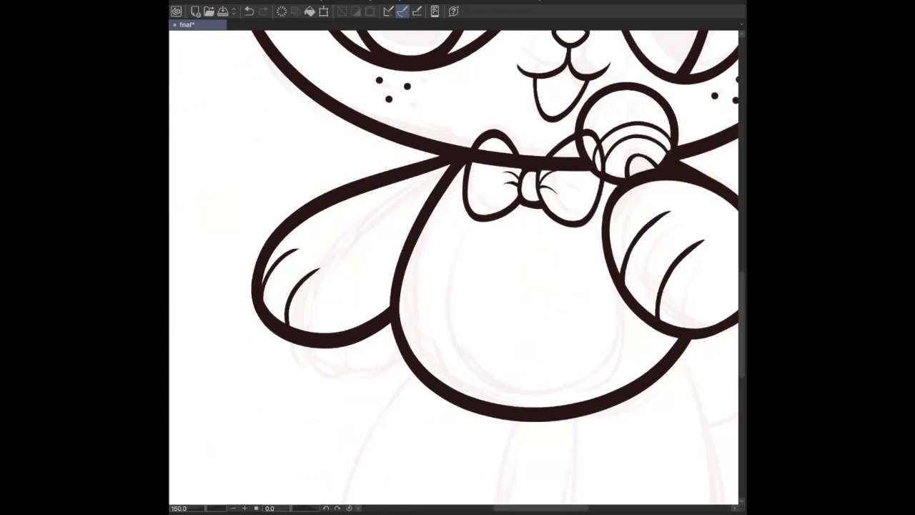
Erase the jawline inside both bow tie loops and the loop's outline overlapping the microphone, and save the drawing.
{"action": "mouse_move", "coordinate": [552, 161]}
{"action": "left_mouse_down"}
{"action": "mouse_move", "coordinate": [561, 187]}
{"action": "mouse_move", "coordinate": [584, 175]}
{"action": "left_mouse_up"}
{"action": "mouse_move", "coordinate": [480, 153]}
{"action": "left_mouse_down"}
{"action": "mouse_move", "coordinate": [483, 170]}
{"action": "mouse_move", "coordinate": [511, 169]}
{"action": "left_mouse_up"}
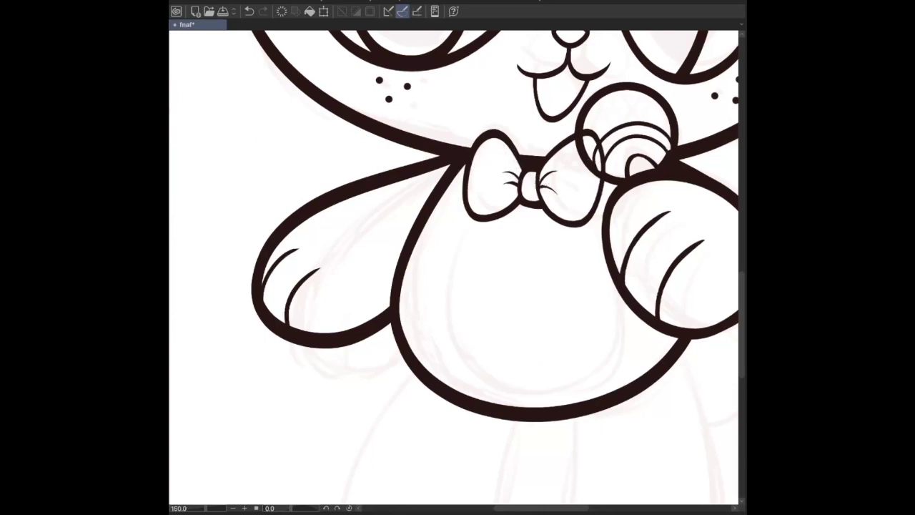
{"action": "mouse_move", "coordinate": [574, 139]}
{"action": "left_mouse_down"}
{"action": "mouse_move", "coordinate": [586, 135]}
{"action": "mouse_move", "coordinate": [612, 171]}
{"action": "left_mouse_up"}
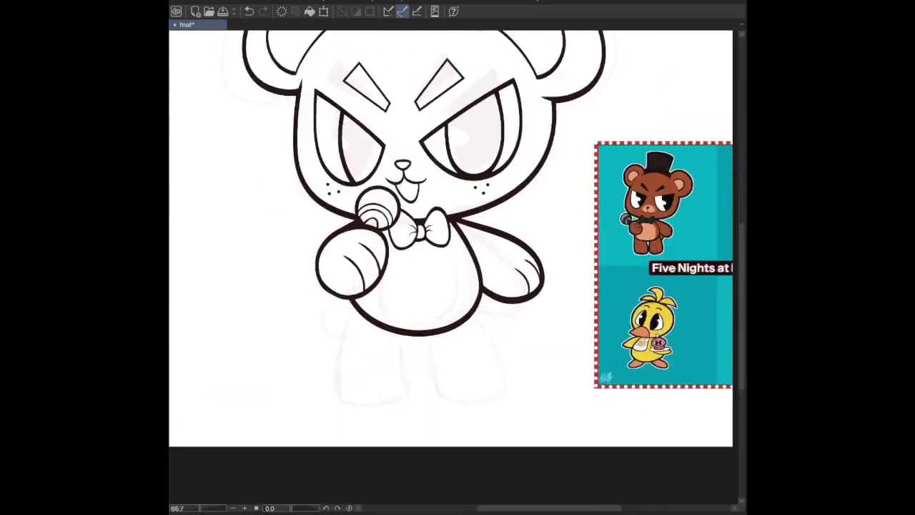
{"action": "key", "text": "ctrl+minus"}
{"action": "key", "text": "ctrl+s"}
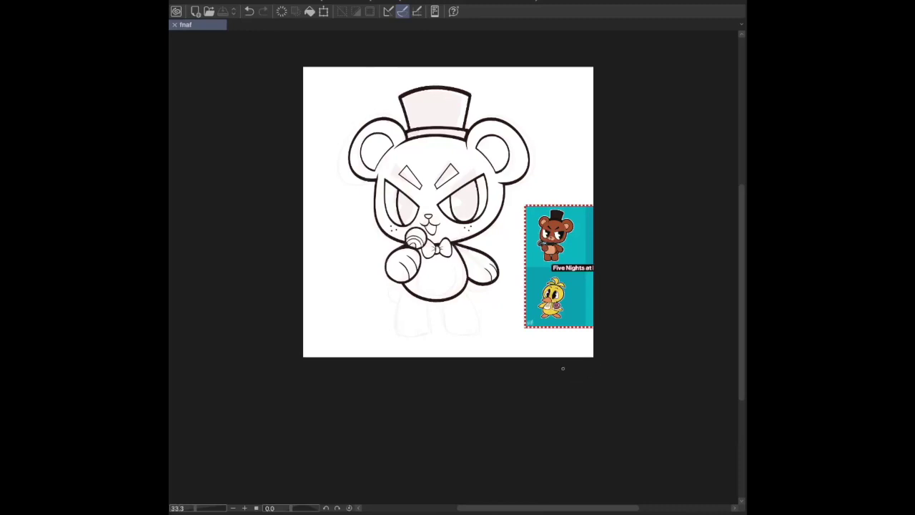
Try to ink the raised arm's outer line between the jaw and the hand, and undo the stroke.
{"action": "key", "text": "ctrl+plus"}
{"action": "key", "text": "ctrl+plus"}
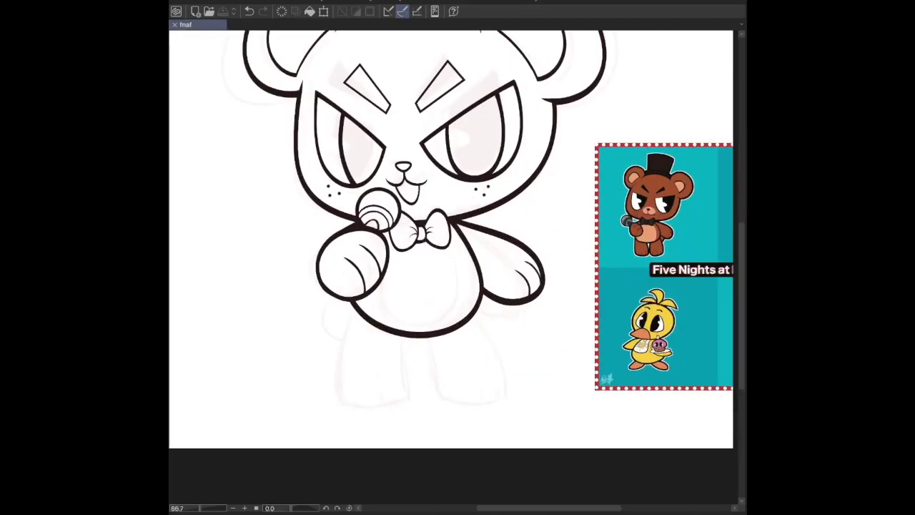
{"action": "key", "text": "ctrl+plus"}
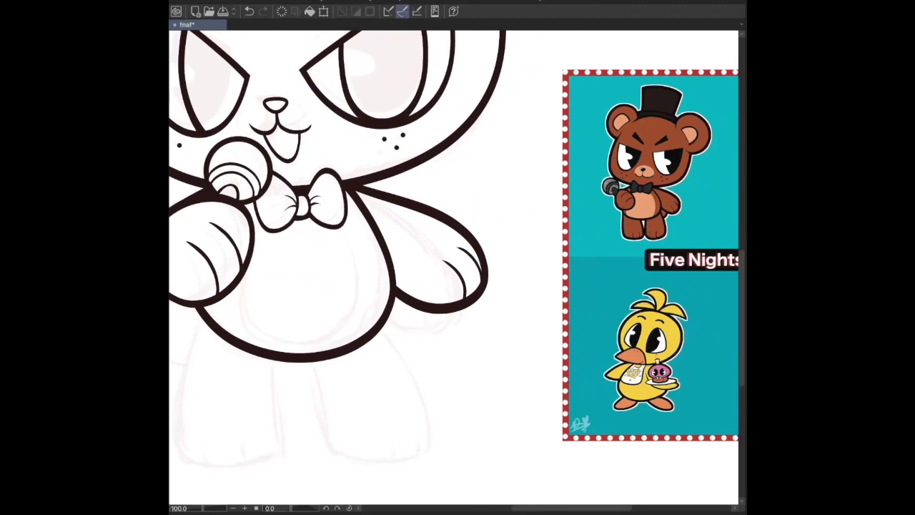
{"action": "scroll", "coordinate": [453, 270], "scroll_direction": "down", "scroll_amount": 5}
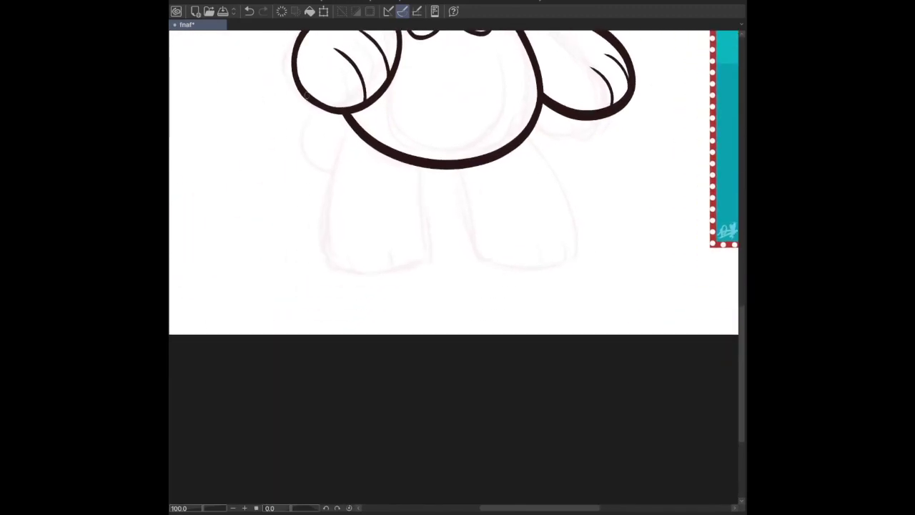
{"action": "key", "text": "ctrl+minus"}
{"action": "scroll", "coordinate": [453, 215], "scroll_direction": "up", "scroll_amount": 3}
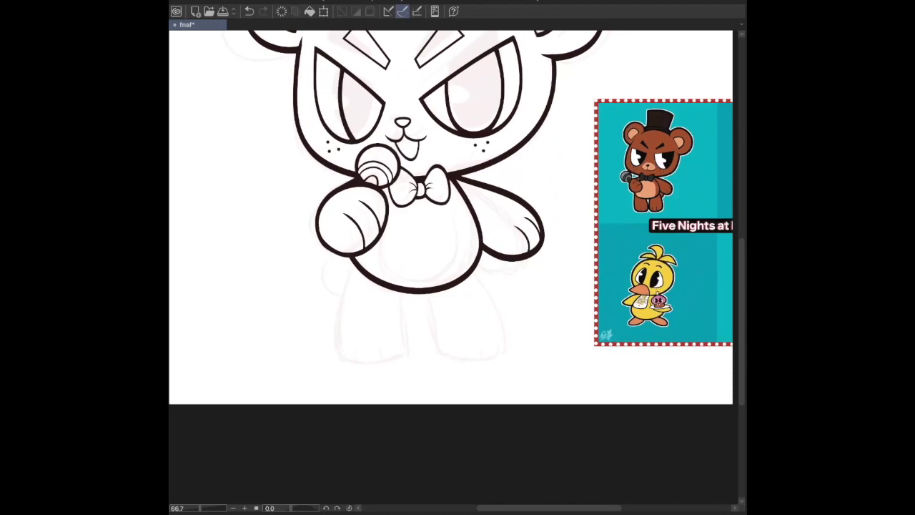
{"action": "key", "text": "ctrl+z"}
{"action": "left_click_drag", "start_coordinate": [357, 182], "coordinate": [321, 194]}
{"action": "key", "text": "ctrl+z"}
{"action": "key", "text": "ctrl+d"}
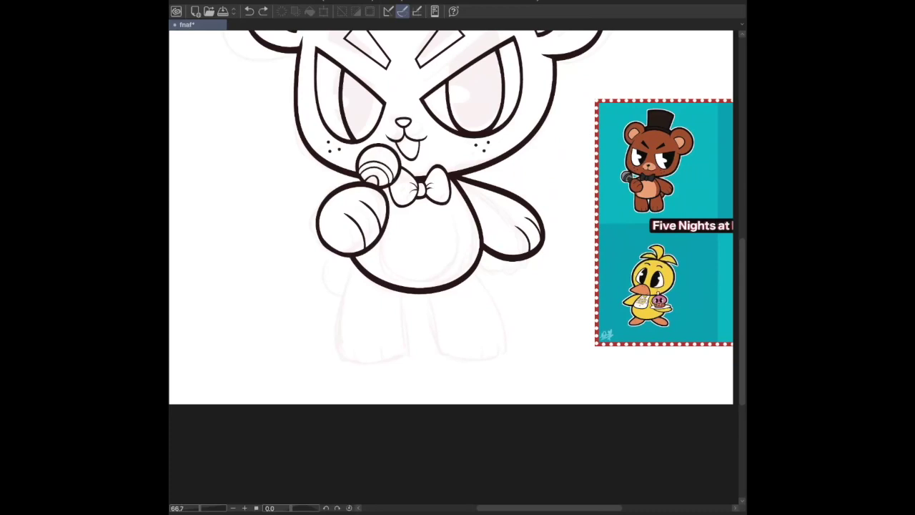
Mirror the canvas view and try moving the raised hand slightly lower, away from the microphone head.
{"action": "key", "text": "h"}
{"action": "key", "text": "ctrl+minus"}
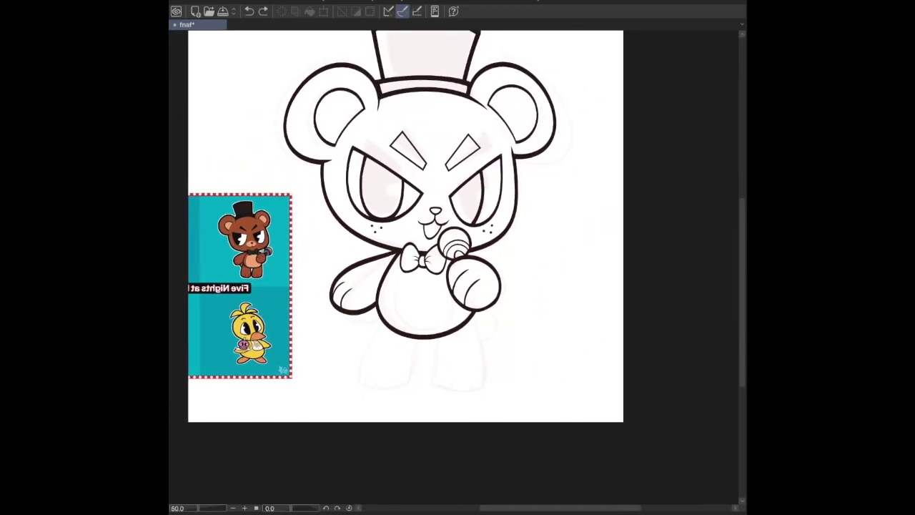
{"action": "left_click_drag", "start_coordinate": [445, 254], "coordinate": [446, 256]}
{"action": "left_click_drag", "start_coordinate": [501, 313], "coordinate": [505, 318]}
{"action": "left_click_drag", "start_coordinate": [476, 288], "coordinate": [470, 290]}
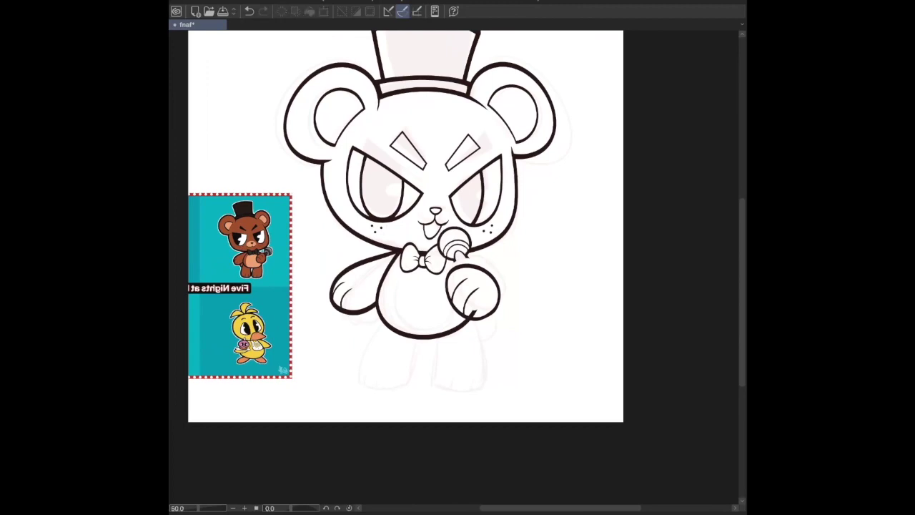
Try to clean up the belly outline inside the lowered hand and ink the microphone handle between its head and the hand.
{"action": "key", "text": "h"}
{"action": "key", "text": "ctrl+plus"}
{"action": "key", "text": "ctrl+plus"}
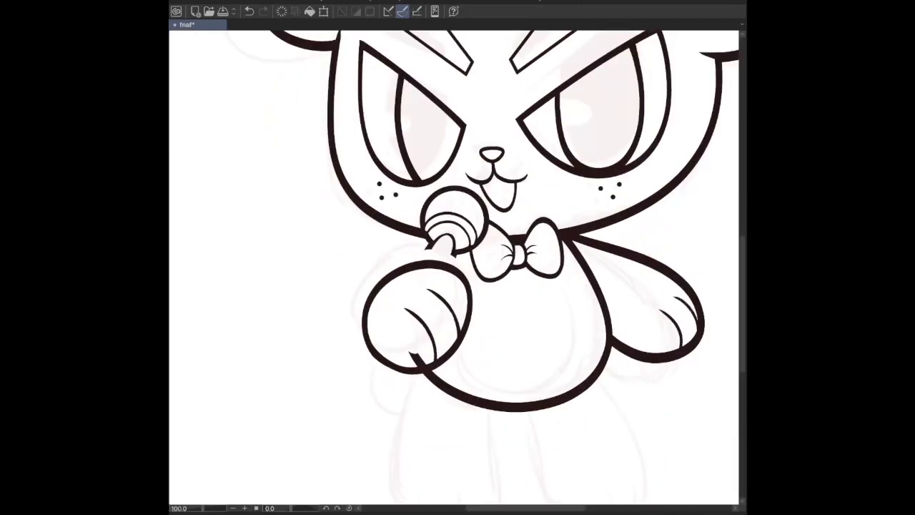
{"action": "left_click_drag", "start_coordinate": [405, 351], "coordinate": [426, 365]}
{"action": "mouse_move", "coordinate": [431, 241]}
{"action": "left_mouse_down"}
{"action": "mouse_move", "coordinate": [421, 269]}
{"action": "mouse_move", "coordinate": [446, 278]}
{"action": "mouse_move", "coordinate": [438, 275]}
{"action": "mouse_move", "coordinate": [456, 266]}
{"action": "left_mouse_up"}
{"action": "key", "text": "ctrl+z"}
{"action": "key", "text": "ctrl+z"}
{"action": "key", "text": "ctrl+z"}
{"action": "key", "text": "ctrl+z"}
{"action": "key", "text": "ctrl+z"}
{"action": "left_click_drag", "start_coordinate": [419, 258], "coordinate": [423, 262]}
{"action": "key", "text": "ctrl+minus"}
{"action": "key", "text": "ctrl+minus"}
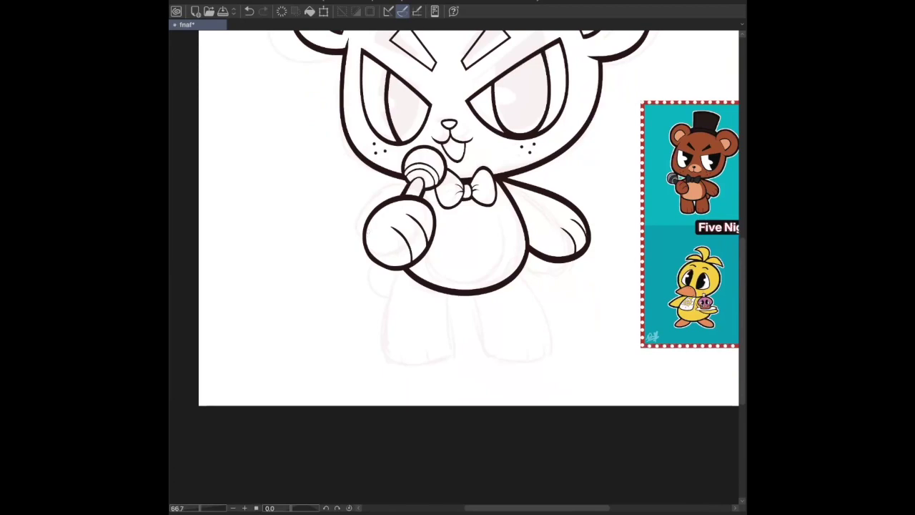
Compare the raised arm and hand edits by repeatedly undoing and redoing them, and check the pose in mirrored view.
{"action": "key", "text": "ctrl+z"}
{"action": "key", "text": "ctrl+y"}
{"action": "key", "text": "ctrl+z"}
{"action": "key", "text": "ctrl+y"}
{"action": "key", "text": "ctrl+y"}
{"action": "key", "text": "ctrl+z"}
{"action": "key", "text": "ctrl+y"}
{"action": "key", "text": "ctrl+y"}
{"action": "key", "text": "ctrl+z"}
{"action": "key", "text": "ctrl+y"}
{"action": "key", "text": "ctrl+y"}
{"action": "key", "text": "ctrl+z"}
{"action": "key", "text": "ctrl+z"}
{"action": "key", "text": "ctrl+y"}
{"action": "key", "text": "ctrl+y"}
{"action": "key", "text": "ctrl+z"}
{"action": "key", "text": "ctrl+z"}
{"action": "key", "text": "ctrl+y"}
{"action": "key", "text": "ctrl+y"}
{"action": "key", "text": "ctrl+z"}
{"action": "key", "text": "ctrl+z"}
{"action": "key", "text": "ctrl+y"}
{"action": "key", "text": "ctrl+y"}
{"action": "key", "text": "ctrl+minus"}
{"action": "key", "text": "h"}
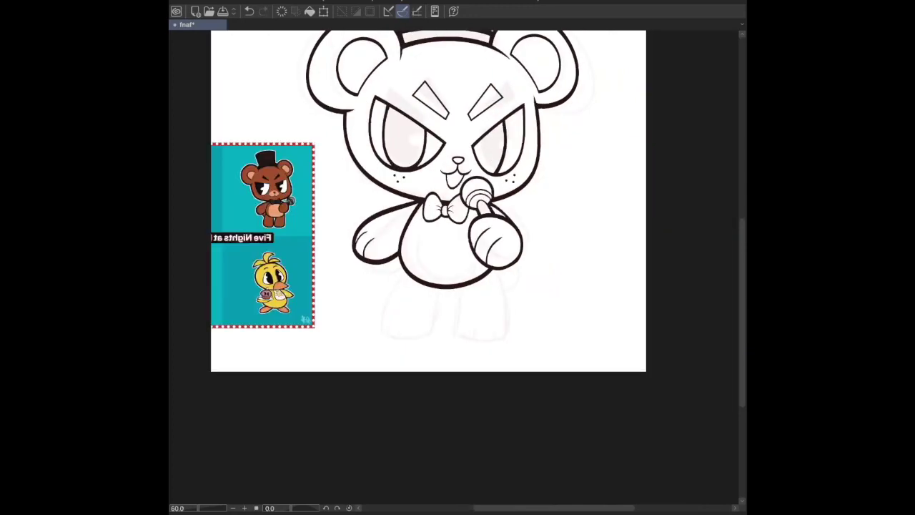
{"action": "key", "text": "ctrl+plus"}
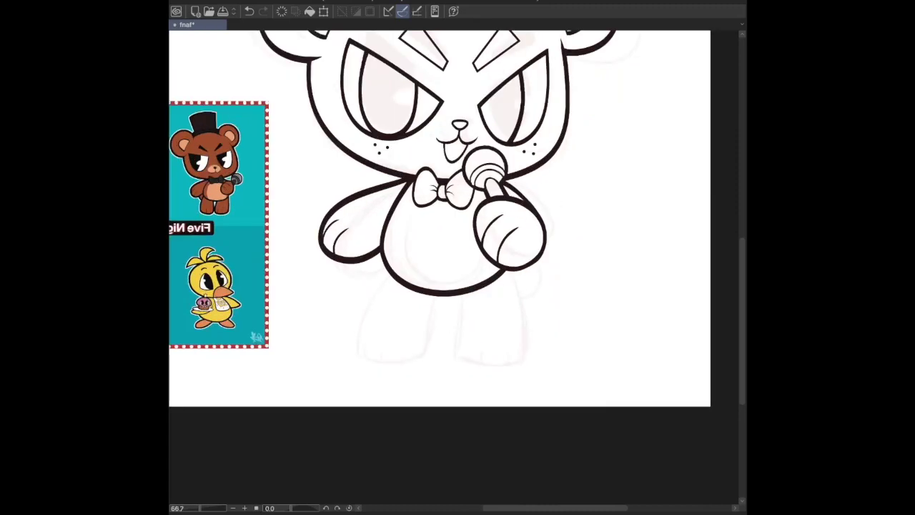
{"action": "key", "text": "h"}
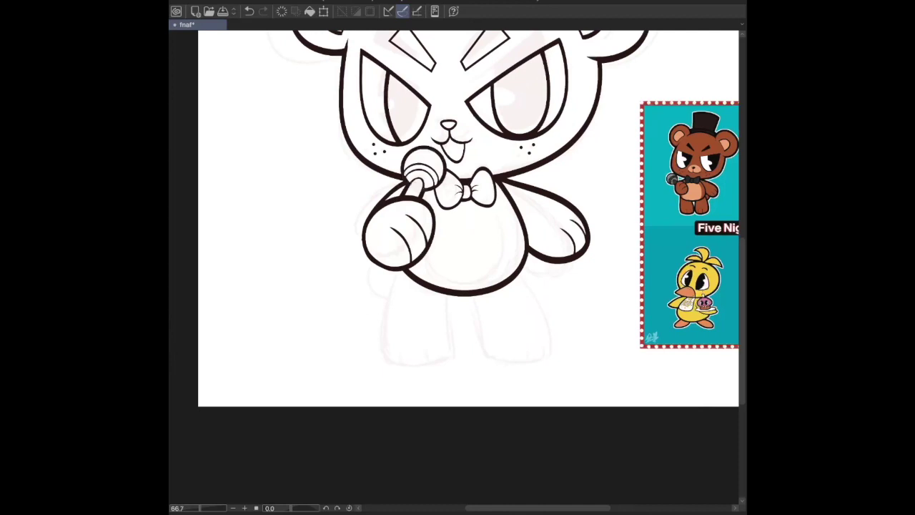
Save the drawing and try reworking the raised arm's outer line between the jaw and the hand.
{"action": "key", "text": "ctrl+s"}
{"action": "key", "text": "ctrl+minus"}
{"action": "left_click_drag", "start_coordinate": [458, 214], "coordinate": [418, 249]}
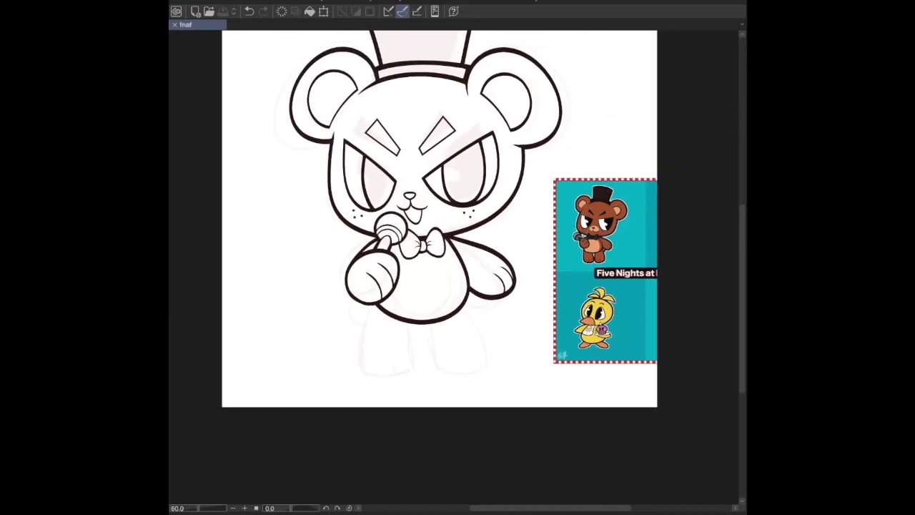
{"action": "left_click_drag", "start_coordinate": [371, 242], "coordinate": [357, 258]}
{"action": "scroll", "coordinate": [409, 214], "scroll_direction": "up", "scroll_amount": 1}
{"action": "left_click_drag", "start_coordinate": [457, 250], "coordinate": [458, 228]}
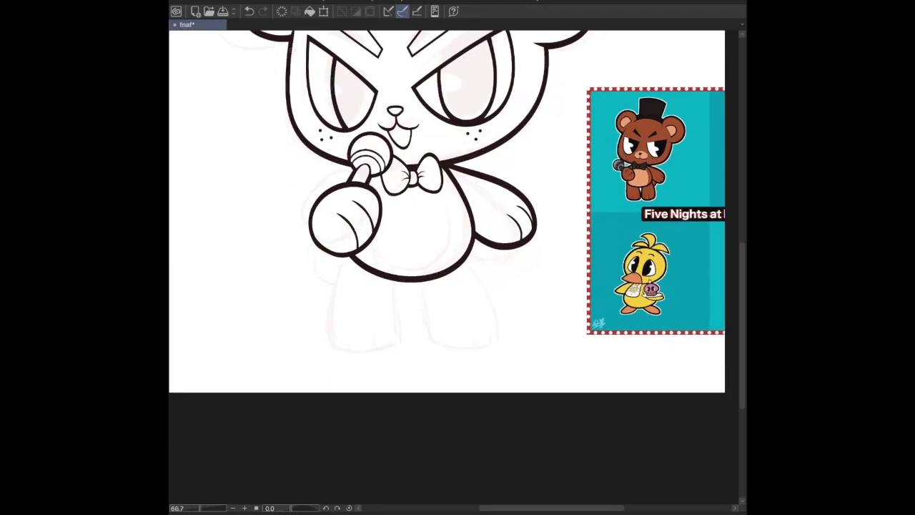
{"action": "left_click", "coordinate": [249, 11]}
Check the raised arm in mirrored view and try thinning the overlap where its outer line meets the hand.
{"action": "key", "text": "h"}
{"action": "key", "text": "ctrl+alt+0"}
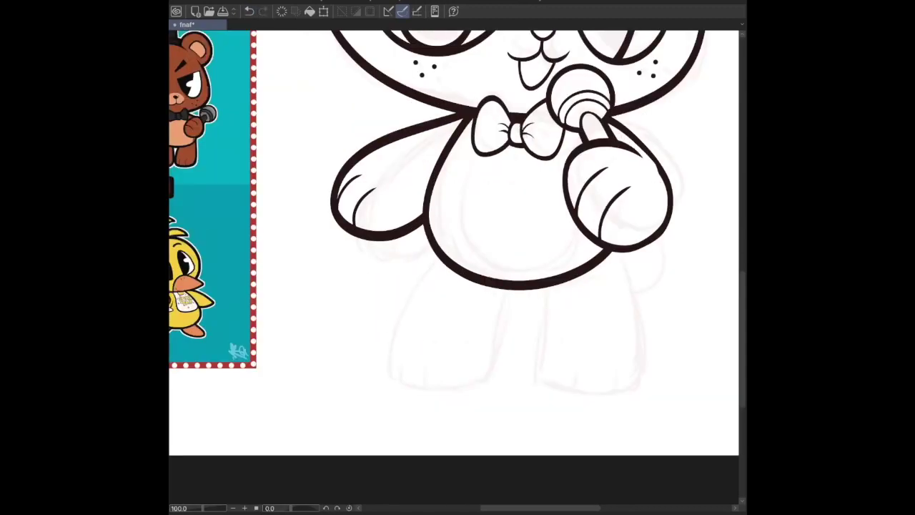
{"action": "key", "text": "h"}
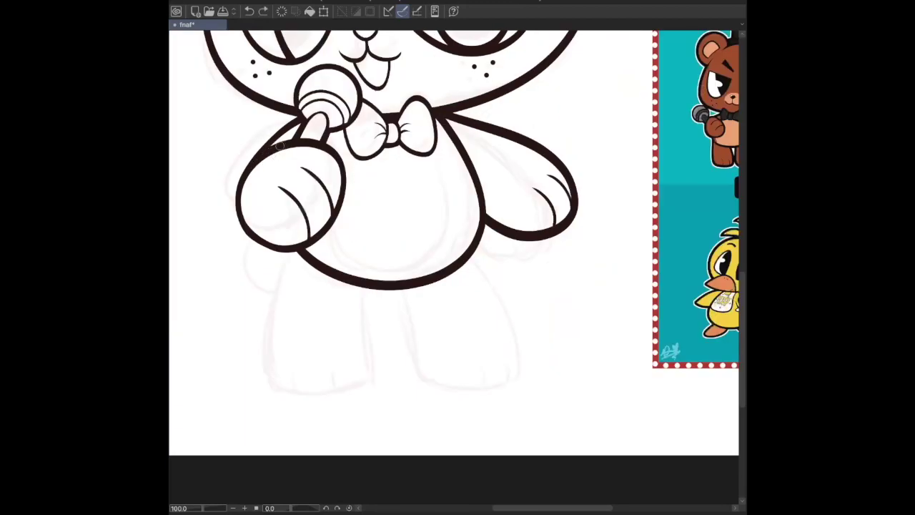
{"action": "left_click_drag", "start_coordinate": [294, 137], "coordinate": [246, 178]}
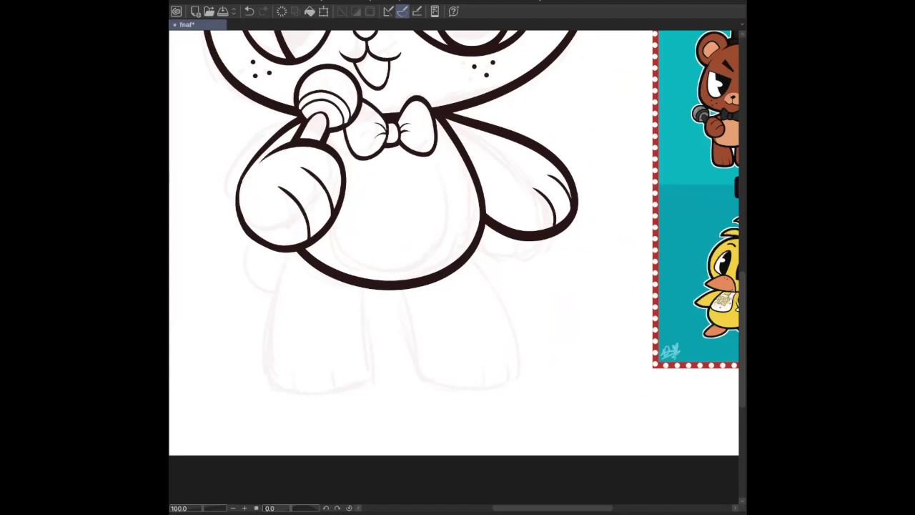
Try redrawing the raised arm's outer edge as a smooth curve from the side of the hand up to the jaw.
{"action": "key", "text": "ctrl+z"}
{"action": "left_click_drag", "start_coordinate": [240, 193], "coordinate": [240, 213]}
{"action": "key", "text": "ctrl+z"}
{"action": "left_click_drag", "start_coordinate": [250, 167], "coordinate": [253, 158]}
{"action": "key", "text": "ctrl+z"}
{"action": "key", "text": "ctrl+z"}
{"action": "key", "text": "ctrl+z"}
{"action": "mouse_move", "coordinate": [242, 194]}
{"action": "left_mouse_down"}
{"action": "mouse_move", "coordinate": [248, 170]}
{"action": "mouse_move", "coordinate": [244, 180]}
{"action": "left_mouse_up"}
{"action": "key", "text": "ctrl+z"}
{"action": "key", "text": "ctrl+z"}
{"action": "key", "text": "ctrl+y"}
{"action": "key", "text": "ctrl+z"}
{"action": "key", "text": "ctrl+y"}
{"action": "key", "text": "ctrl+z"}
{"action": "left_click_drag", "start_coordinate": [238, 193], "coordinate": [300, 112]}
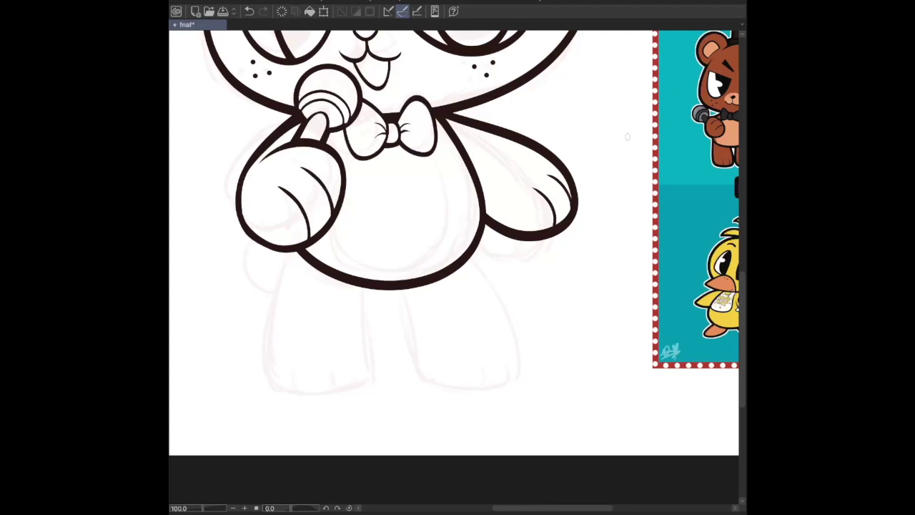
Undo the raised arm, microphone handle and hand placement edits, returning to the original raised hand.
{"action": "key", "text": "ctrl+minus"}
{"action": "scroll", "coordinate": [422, 218], "scroll_direction": "up", "scroll_amount": 3}
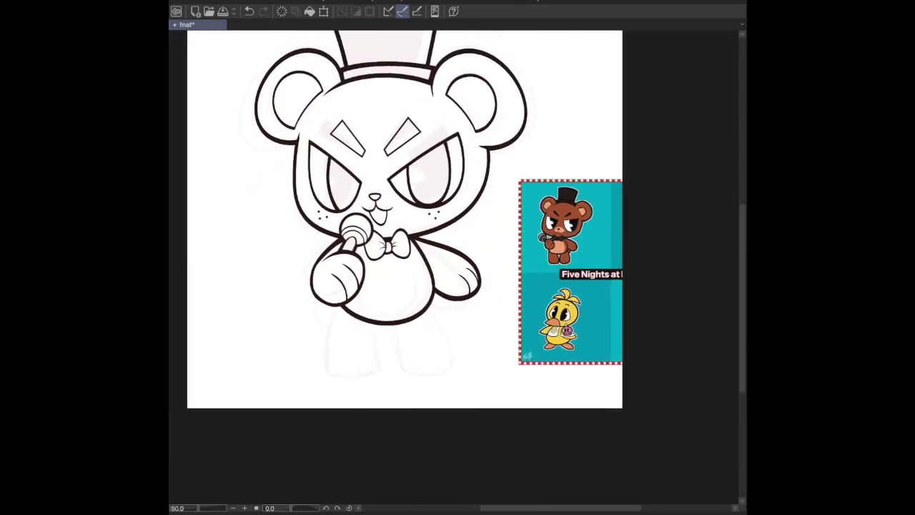
{"action": "key", "text": "ctrl+z"}
{"action": "left_click_drag", "start_coordinate": [313, 286], "coordinate": [338, 251]}
{"action": "key", "text": "ctrl+z"}
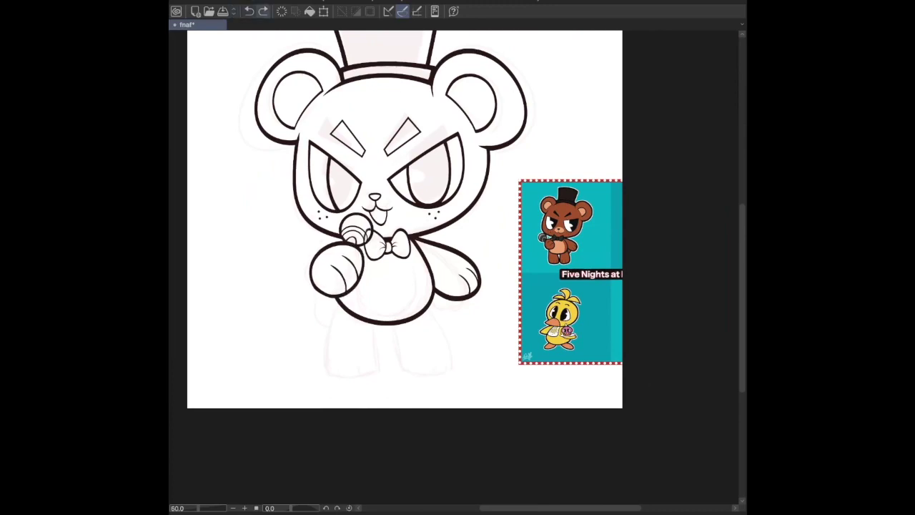
Save the drawing with the raised hand in its original position.
{"action": "key", "text": "ctrl+s"}
{"action": "left_click_drag", "start_coordinate": [330, 240], "coordinate": [341, 242]}
{"action": "key", "text": "ctrl+s"}
Mirror the canvas view and nudge the underlying sketch slightly toward the side of the lowered arm.
{"action": "key", "text": "h"}
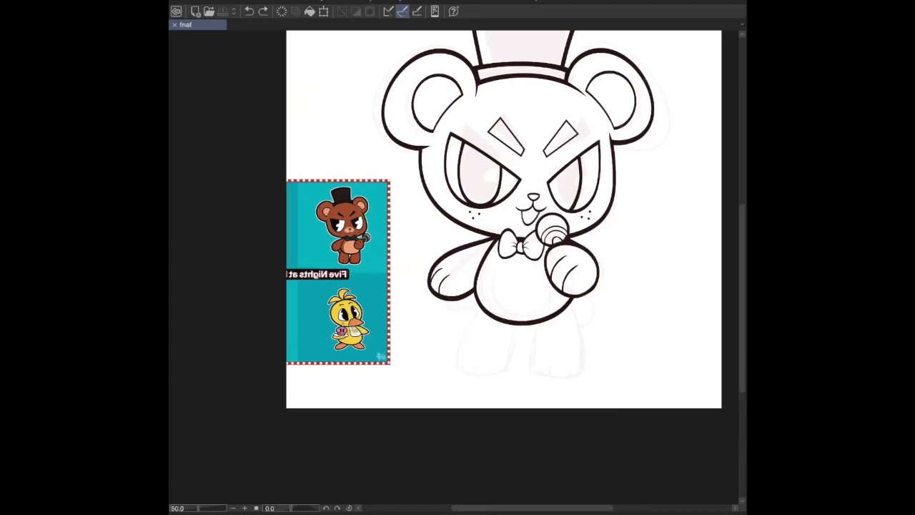
{"action": "scroll", "coordinate": [464, 220], "scroll_direction": "down", "scroll_amount": 3}
{"action": "scroll", "coordinate": [464, 219], "scroll_direction": "right", "scroll_amount": 3}
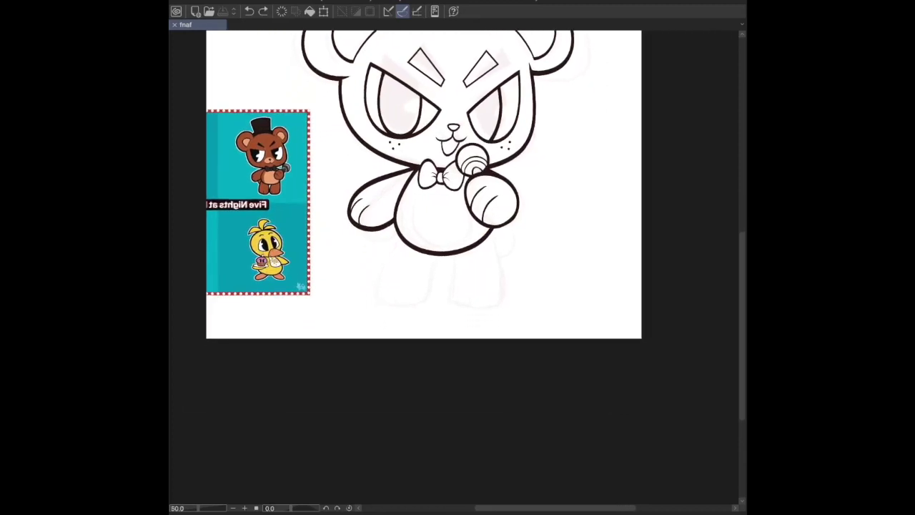
{"action": "scroll", "coordinate": [455, 310], "scroll_direction": "up", "scroll_amount": 1}
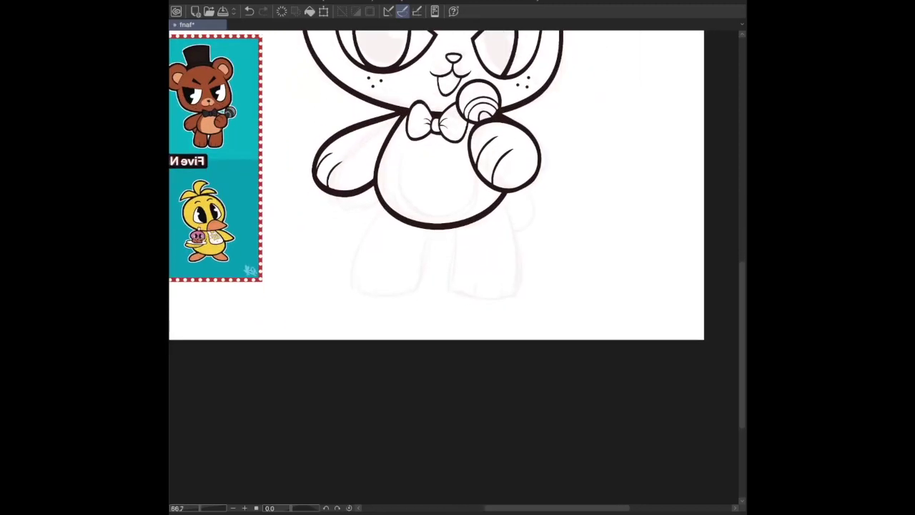
{"action": "scroll", "coordinate": [455, 215], "scroll_direction": "down", "scroll_amount": 1}
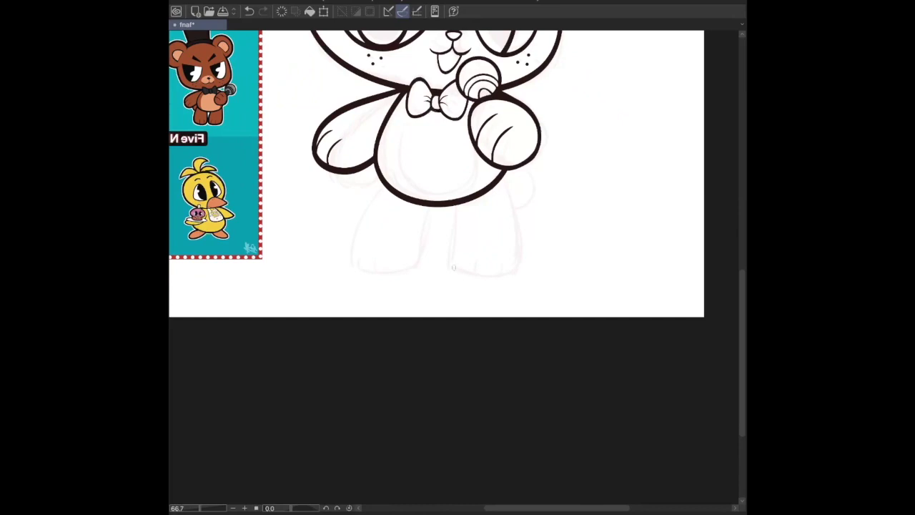
{"action": "left_click_drag", "start_coordinate": [436, 236], "coordinate": [426, 236]}
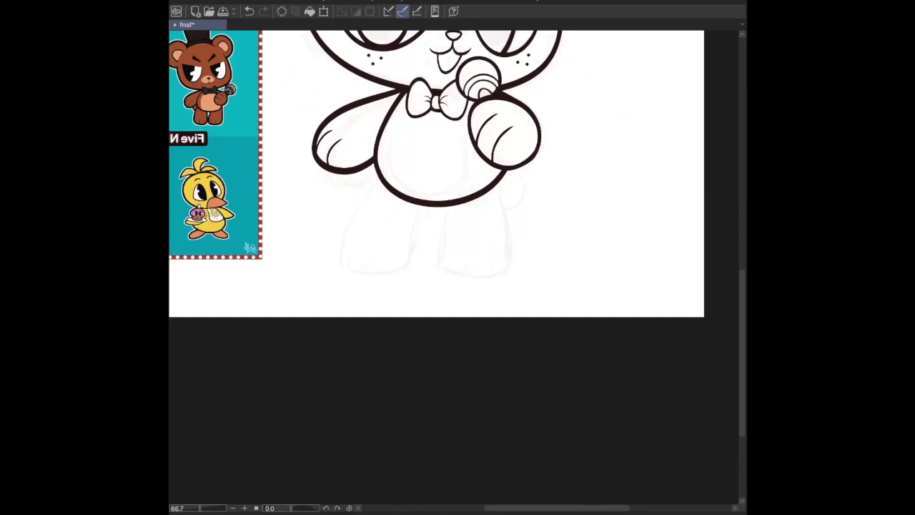
Try inking the leg beneath the lowered arm with a wide foot and a nearly vertical inner edge.
{"action": "key", "text": "ctrl+z"}
{"action": "mouse_move", "coordinate": [386, 169]}
{"action": "left_mouse_down"}
{"action": "mouse_move", "coordinate": [335, 274]}
{"action": "mouse_move", "coordinate": [399, 262]}
{"action": "mouse_move", "coordinate": [414, 202]}
{"action": "mouse_move", "coordinate": [349, 212]}
{"action": "mouse_move", "coordinate": [362, 276]}
{"action": "mouse_move", "coordinate": [405, 254]}
{"action": "mouse_move", "coordinate": [413, 201]}
{"action": "mouse_move", "coordinate": [354, 206]}
{"action": "mouse_move", "coordinate": [358, 274]}
{"action": "mouse_move", "coordinate": [413, 262]}
{"action": "mouse_move", "coordinate": [416, 199]}
{"action": "left_mouse_up"}
{"action": "key", "text": "ctrl+z"}
{"action": "key", "text": "ctrl+z"}
{"action": "key", "text": "ctrl+z"}
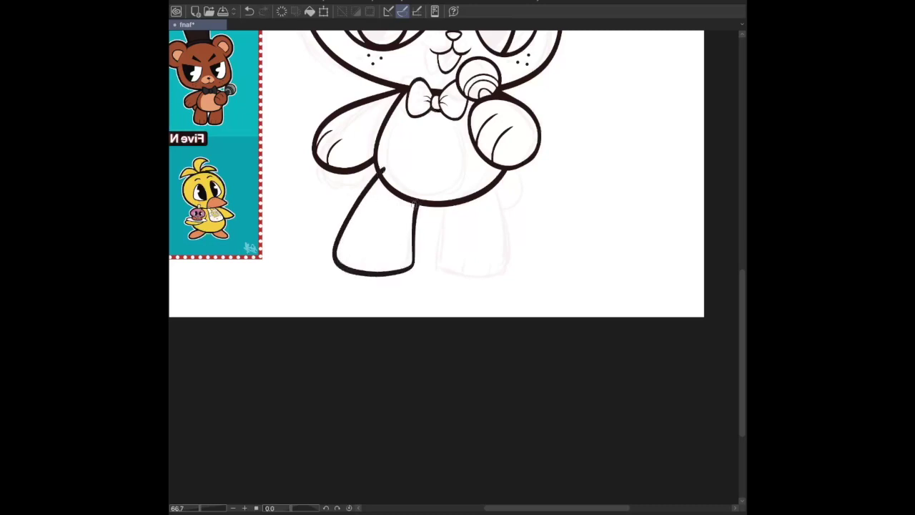
Try a narrower version of that leg with a slanted inner edge, check it in mirrored view, and undo it.
{"action": "key", "text": "ctrl+z"}
{"action": "mouse_move", "coordinate": [386, 170]}
{"action": "left_mouse_down"}
{"action": "mouse_move", "coordinate": [353, 208]}
{"action": "mouse_move", "coordinate": [338, 267]}
{"action": "mouse_move", "coordinate": [397, 266]}
{"action": "mouse_move", "coordinate": [418, 199]}
{"action": "left_mouse_up"}
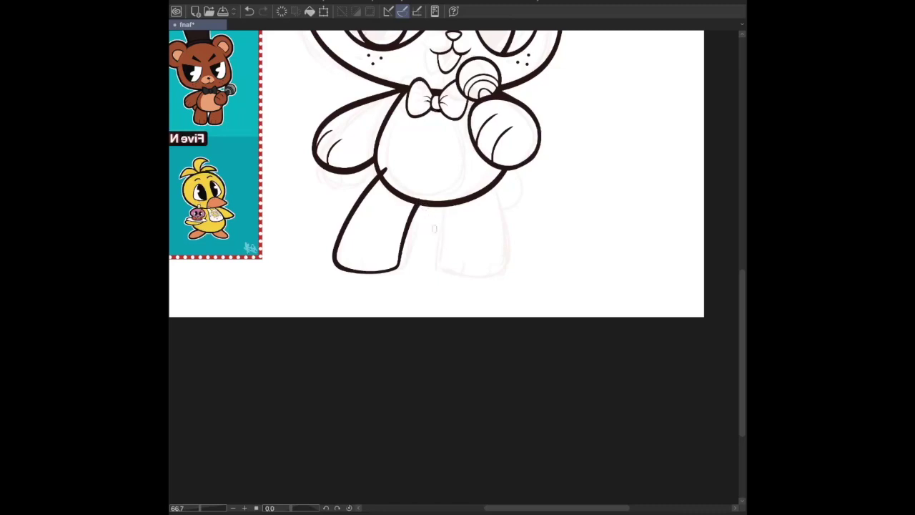
{"action": "key", "text": "h"}
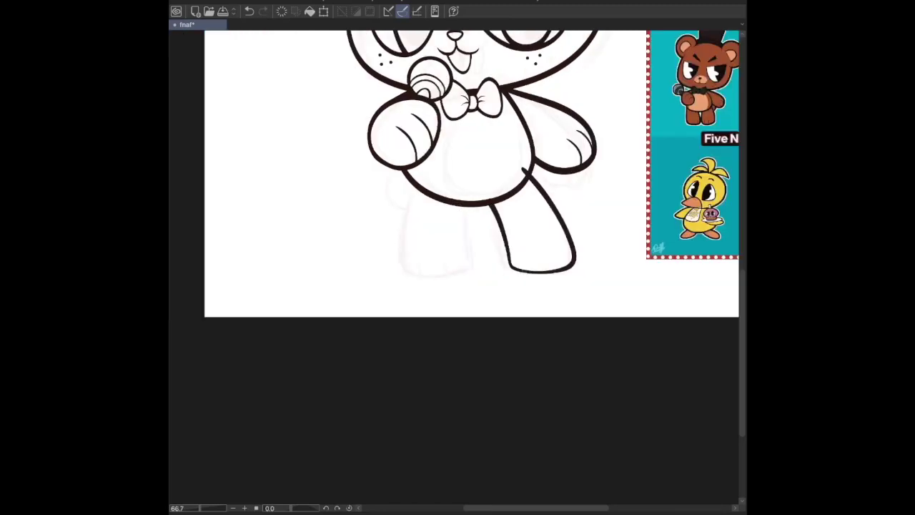
{"action": "scroll", "coordinate": [457, 214], "scroll_direction": "up", "scroll_amount": 3}
{"action": "scroll", "coordinate": [371, 243], "scroll_direction": "down", "scroll_amount": 3}
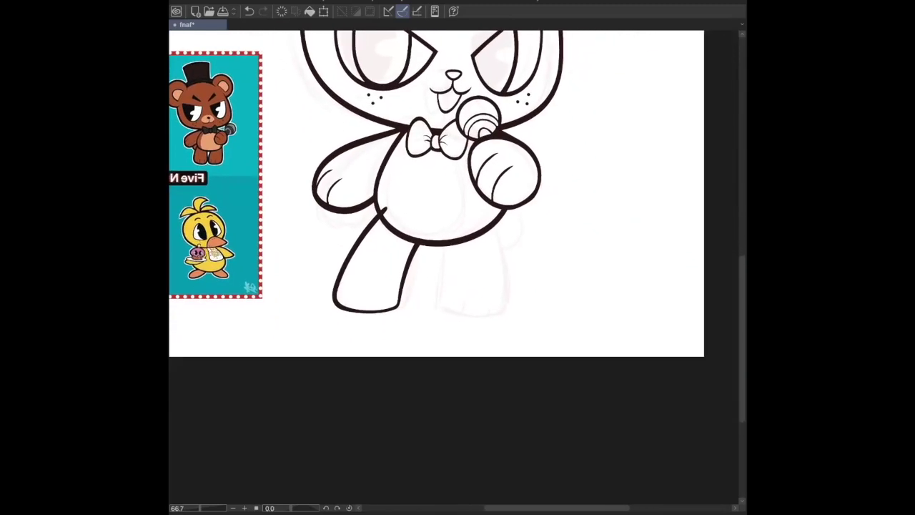
{"action": "key", "text": "ctrl+z"}
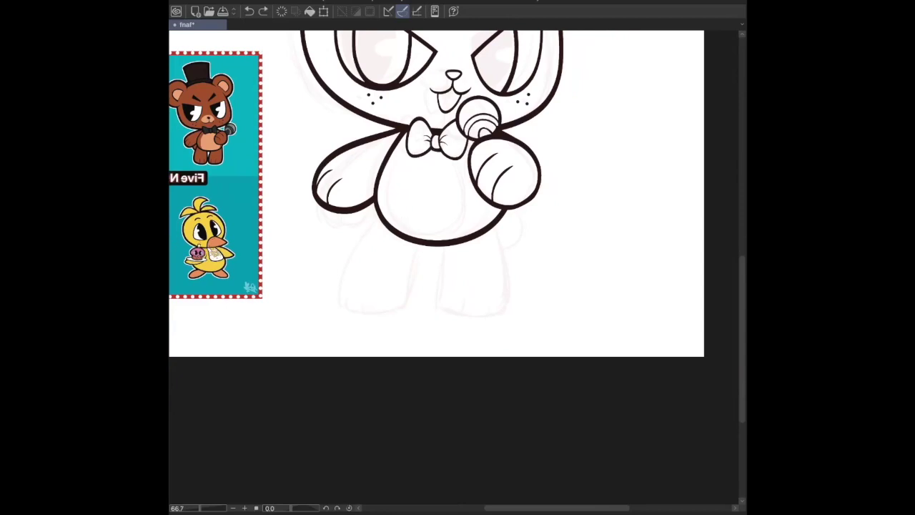
Try the leg beneath the lowered arm again with rounder foot corners, and undo the outline.
{"action": "key", "text": "ctrl+minus"}
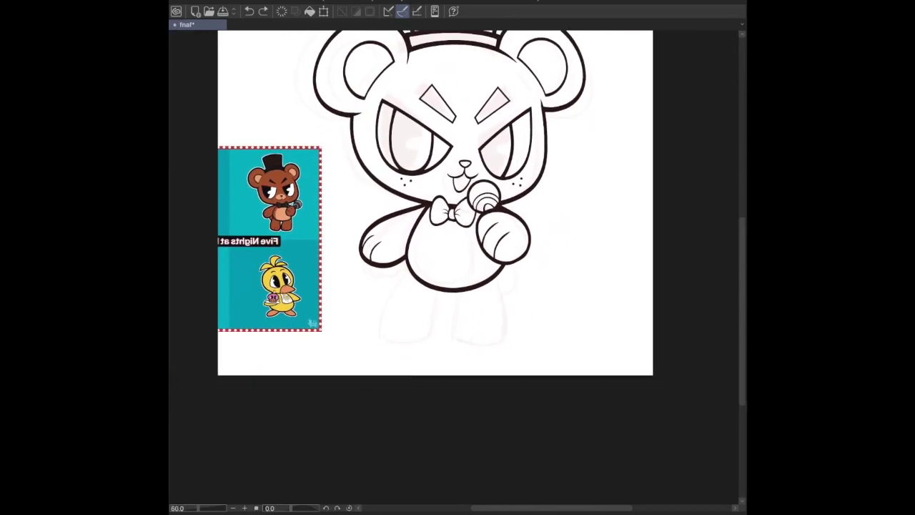
{"action": "mouse_move", "coordinate": [389, 266]}
{"action": "left_mouse_down"}
{"action": "mouse_move", "coordinate": [387, 346]}
{"action": "mouse_move", "coordinate": [440, 293]}
{"action": "left_mouse_up"}
{"action": "key", "text": "ctrl+z"}
{"action": "mouse_move", "coordinate": [416, 259]}
{"action": "left_mouse_down"}
{"action": "mouse_move", "coordinate": [372, 330]}
{"action": "mouse_move", "coordinate": [430, 333]}
{"action": "mouse_move", "coordinate": [441, 285]}
{"action": "left_mouse_up"}
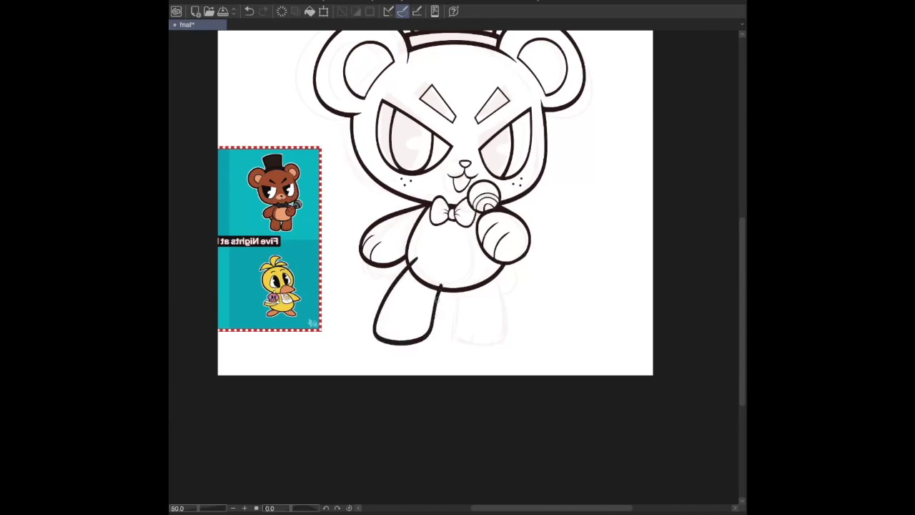
{"action": "key", "text": "ctrl+z"}
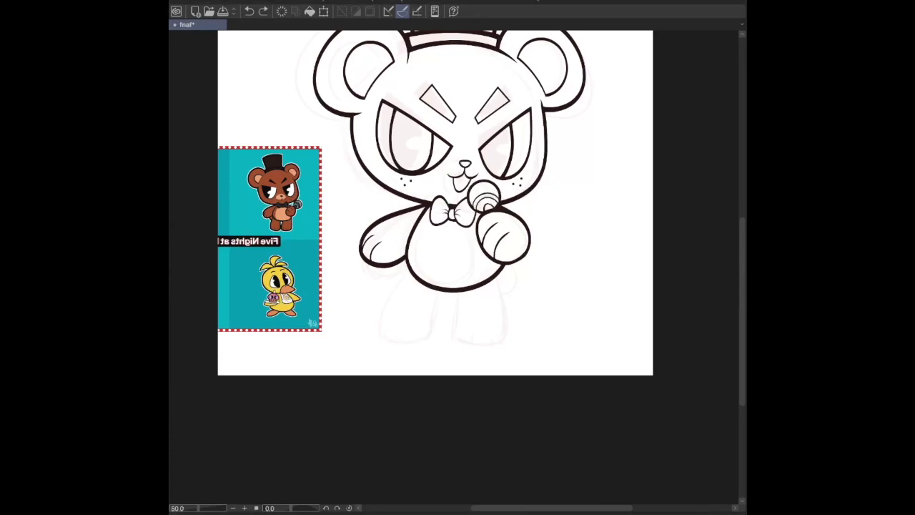
Ink the outline of the leg beneath the lowered arm, with a rounded foot and both ends overlapping the belly line.
{"action": "scroll", "coordinate": [429, 215], "scroll_direction": "down", "scroll_amount": 2}
{"action": "scroll", "coordinate": [429, 179], "scroll_direction": "up", "scroll_amount": 1}
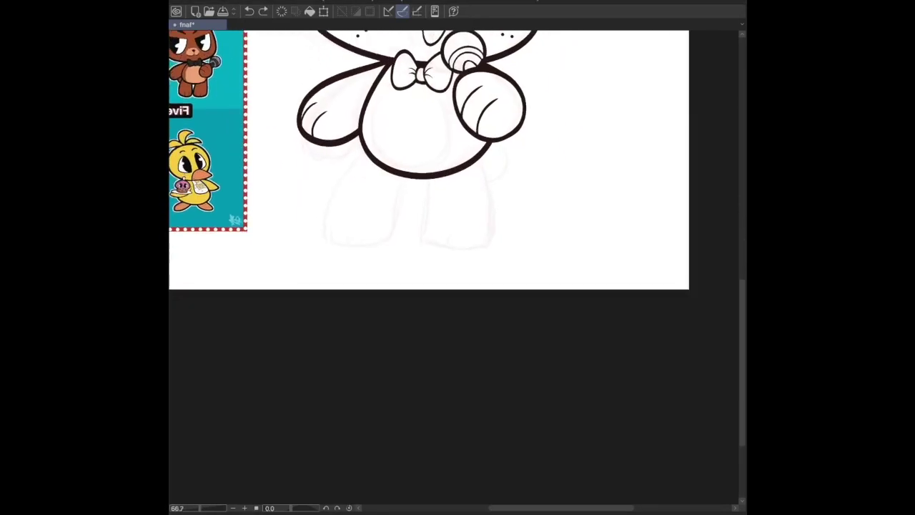
{"action": "mouse_move", "coordinate": [361, 147]}
{"action": "left_mouse_down"}
{"action": "mouse_move", "coordinate": [311, 216]}
{"action": "mouse_move", "coordinate": [370, 239]}
{"action": "mouse_move", "coordinate": [390, 188]}
{"action": "mouse_move", "coordinate": [340, 183]}
{"action": "mouse_move", "coordinate": [370, 243]}
{"action": "mouse_move", "coordinate": [408, 197]}
{"action": "mouse_move", "coordinate": [414, 169]}
{"action": "mouse_move", "coordinate": [374, 136]}
{"action": "mouse_move", "coordinate": [330, 239]}
{"action": "mouse_move", "coordinate": [406, 170]}
{"action": "left_mouse_up"}
{"action": "key", "text": "ctrl+z"}
{"action": "key", "text": "ctrl+z"}
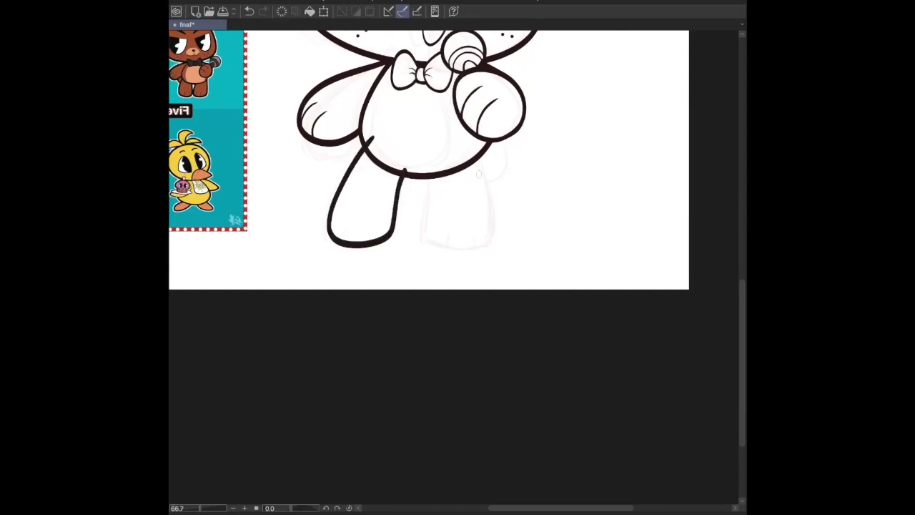
Compare the leg beneath the lowered arm in normal and mirrored view against the whole figure, and undo its outline.
{"action": "key", "text": "h"}
{"action": "key", "text": "ctrl+minus"}
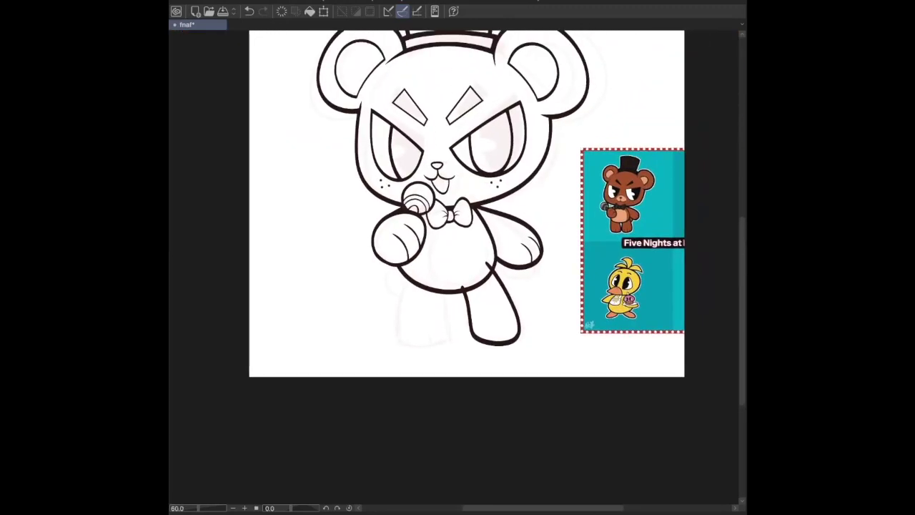
{"action": "key", "text": "h"}
{"action": "scroll", "coordinate": [335, 154], "scroll_direction": "down", "scroll_amount": 3}
{"action": "key", "text": "ctrl+plus"}
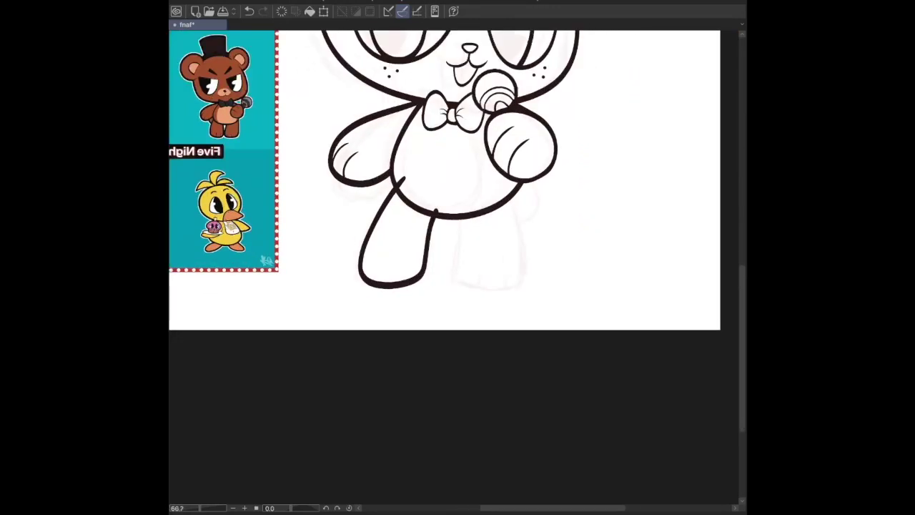
{"action": "scroll", "coordinate": [336, 154], "scroll_direction": "down", "scroll_amount": 3}
{"action": "scroll", "coordinate": [335, 154], "scroll_direction": "right", "scroll_amount": 2}
{"action": "key", "text": "ctrl+z"}
Try the leg beneath the lowered arm with a wider foot and squarer inner corner, check it mirrored, and undo it.
{"action": "mouse_move", "coordinate": [348, 133]}
{"action": "left_mouse_down"}
{"action": "mouse_move", "coordinate": [307, 183]}
{"action": "mouse_move", "coordinate": [327, 259]}
{"action": "mouse_move", "coordinate": [389, 166]}
{"action": "left_mouse_up"}
{"action": "key", "text": "ctrl+z"}
{"action": "mouse_move", "coordinate": [346, 133]}
{"action": "left_mouse_down"}
{"action": "mouse_move", "coordinate": [307, 201]}
{"action": "mouse_move", "coordinate": [364, 250]}
{"action": "mouse_move", "coordinate": [380, 185]}
{"action": "mouse_move", "coordinate": [301, 229]}
{"action": "mouse_move", "coordinate": [377, 243]}
{"action": "mouse_move", "coordinate": [387, 166]}
{"action": "left_mouse_up"}
{"action": "key", "text": "ctrl+z"}
{"action": "key", "text": "h"}
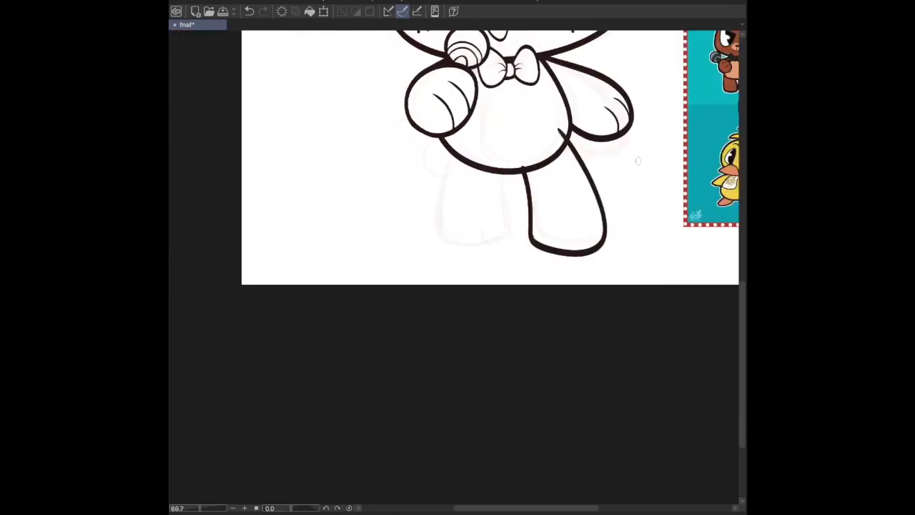
{"action": "scroll", "coordinate": [490, 272], "scroll_direction": "down", "scroll_amount": 2}
{"action": "scroll", "coordinate": [489, 271], "scroll_direction": "up", "scroll_amount": 2}
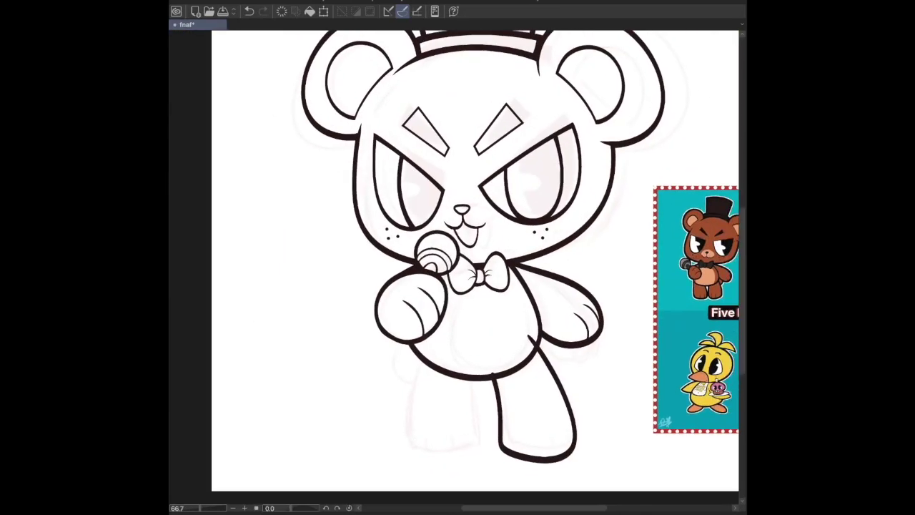
{"action": "scroll", "coordinate": [464, 235], "scroll_direction": "down", "scroll_amount": 3}
{"action": "key", "text": "h"}
{"action": "key", "text": "ctrl+z"}
Try a more slanted leg beneath the lowered arm, compare it with the whole figure in both orientations, and undo it.
{"action": "mouse_move", "coordinate": [395, 191]}
{"action": "left_mouse_down"}
{"action": "mouse_move", "coordinate": [346, 274]}
{"action": "mouse_move", "coordinate": [420, 280]}
{"action": "mouse_move", "coordinate": [426, 227]}
{"action": "mouse_move", "coordinate": [346, 280]}
{"action": "mouse_move", "coordinate": [425, 230]}
{"action": "left_mouse_up"}
{"action": "key", "text": "ctrl+z"}
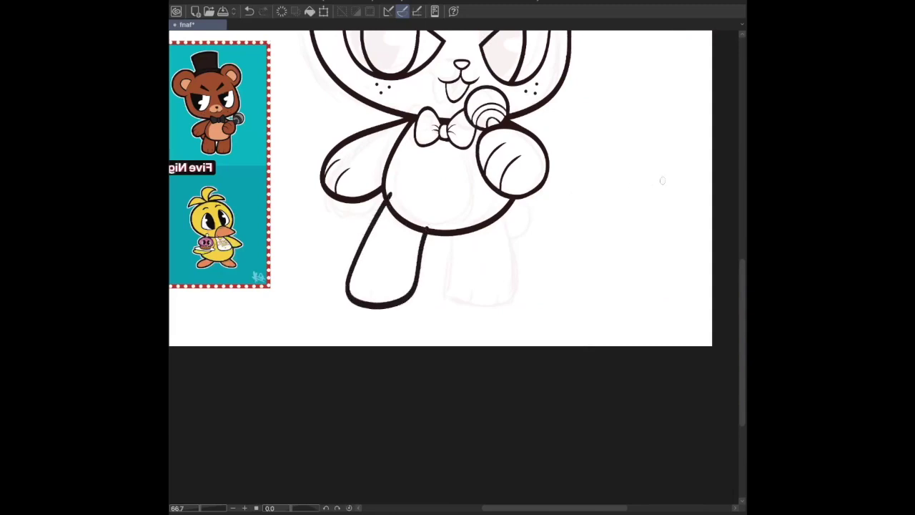
{"action": "key", "text": "h"}
{"action": "scroll", "coordinate": [465, 186], "scroll_direction": "down", "scroll_amount": 2}
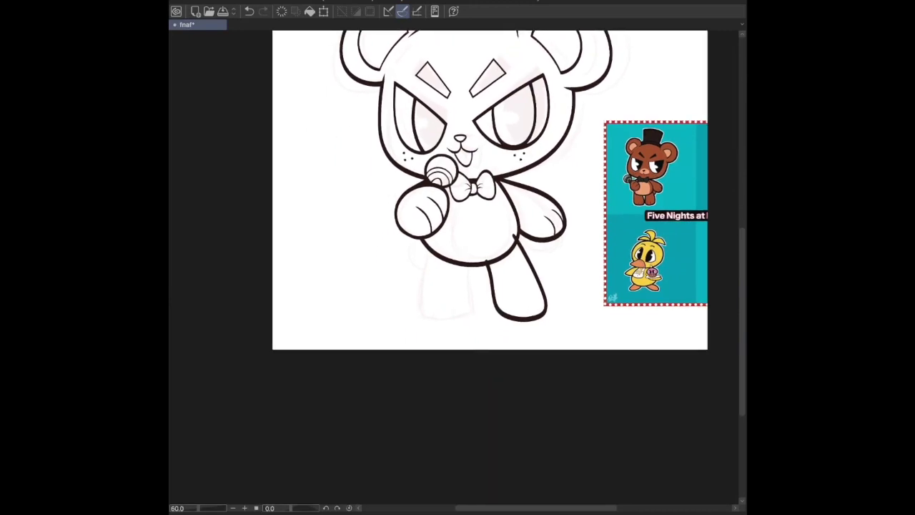
{"action": "scroll", "coordinate": [465, 186], "scroll_direction": "down", "scroll_amount": 2}
{"action": "key", "text": "h"}
{"action": "scroll", "coordinate": [457, 178], "scroll_direction": "up", "scroll_amount": 1}
{"action": "key", "text": "ctrl+z"}
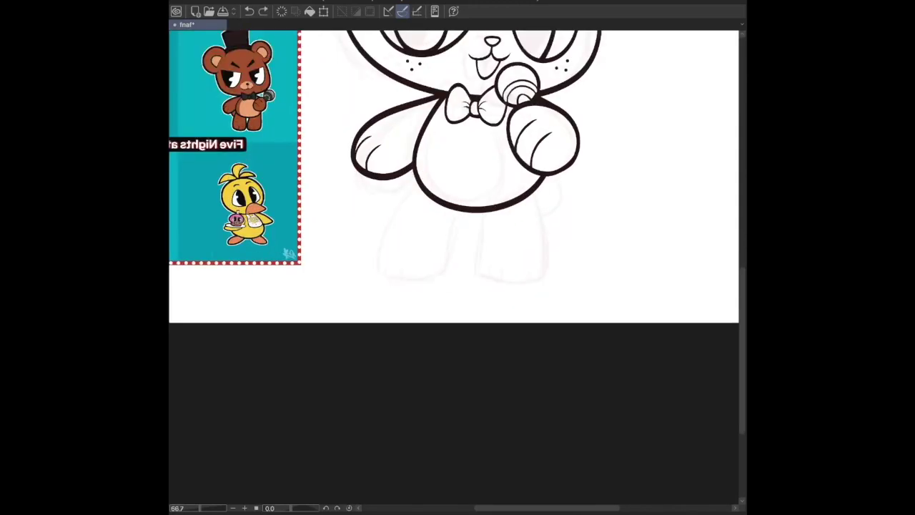
Try the leg beneath the lowered arm with a straighter outer edge overlapping the belly, and check its proportions in the unmirrored view.
{"action": "mouse_move", "coordinate": [426, 173]}
{"action": "left_mouse_down"}
{"action": "mouse_move", "coordinate": [396, 285]}
{"action": "mouse_move", "coordinate": [465, 206]}
{"action": "mouse_move", "coordinate": [376, 260]}
{"action": "mouse_move", "coordinate": [455, 267]}
{"action": "mouse_move", "coordinate": [468, 203]}
{"action": "left_mouse_up"}
{"action": "key", "text": "ctrl+z"}
{"action": "key", "text": "ctrl+z"}
{"action": "mouse_move", "coordinate": [421, 170]}
{"action": "left_mouse_down"}
{"action": "mouse_move", "coordinate": [407, 283]}
{"action": "mouse_move", "coordinate": [461, 206]}
{"action": "left_mouse_up"}
{"action": "key", "text": "ctrl+z"}
{"action": "mouse_move", "coordinate": [424, 168]}
{"action": "left_mouse_down"}
{"action": "mouse_move", "coordinate": [385, 244]}
{"action": "mouse_move", "coordinate": [436, 278]}
{"action": "mouse_move", "coordinate": [465, 205]}
{"action": "left_mouse_up"}
{"action": "key", "text": "h"}
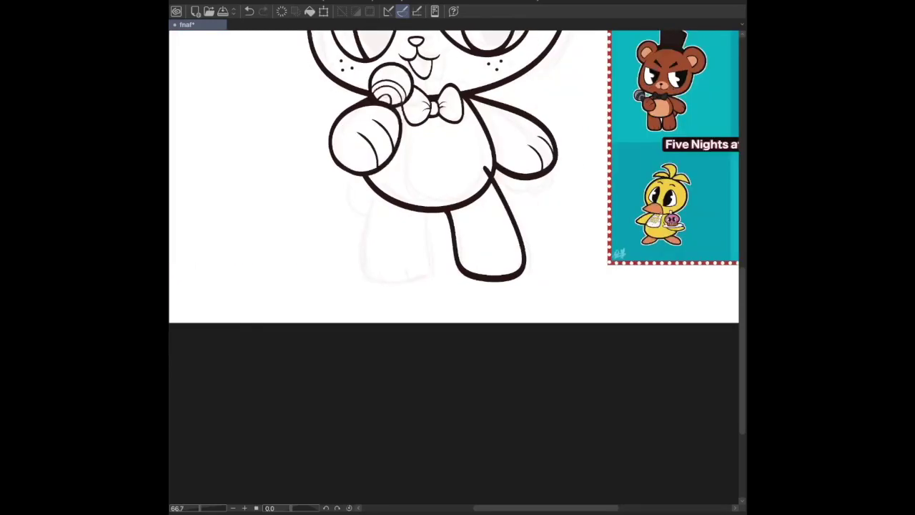
{"action": "scroll", "coordinate": [454, 197], "scroll_direction": "down", "scroll_amount": 2}
{"action": "scroll", "coordinate": [455, 199], "scroll_direction": "down", "scroll_amount": 1}
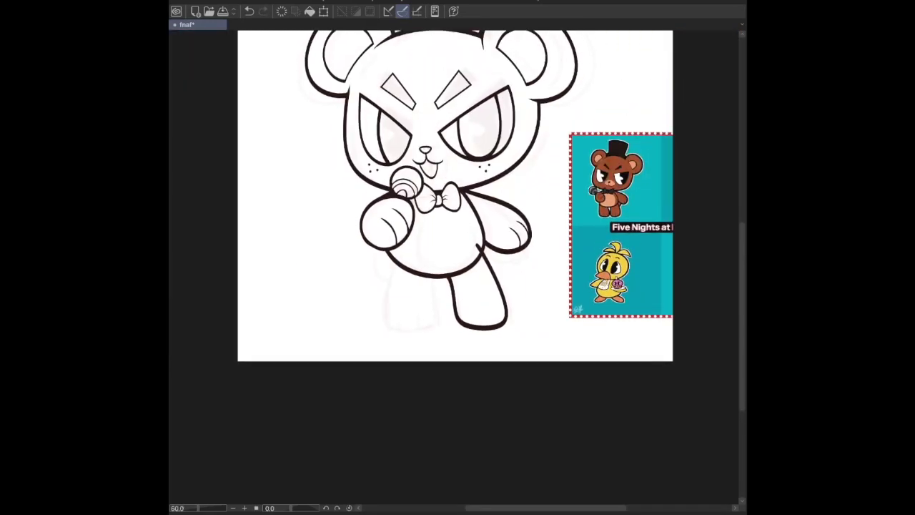
Replace that leg outline with a slightly shorter one that meets the belly line cleanly, and save the drawing.
{"action": "key", "text": "ctrl+z"}
{"action": "mouse_move", "coordinate": [443, 270]}
{"action": "left_mouse_down"}
{"action": "mouse_move", "coordinate": [457, 321]}
{"action": "mouse_move", "coordinate": [501, 318]}
{"action": "mouse_move", "coordinate": [476, 240]}
{"action": "mouse_move", "coordinate": [481, 255]}
{"action": "left_mouse_up"}
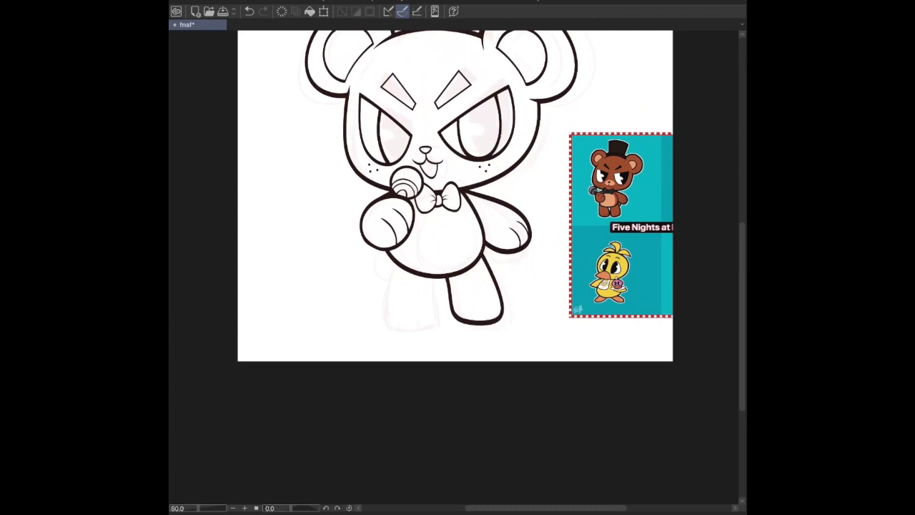
{"action": "key", "text": "ctrl+s"}
Try inking the leg beneath the raised arm with a wide, flared foot, undo it, and check the figure mirrored.
{"action": "key", "text": "ctrl+plus"}
{"action": "scroll", "coordinate": [370, 189], "scroll_direction": "down", "scroll_amount": 3}
{"action": "left_click_drag", "start_coordinate": [399, 173], "coordinate": [383, 204]}
{"action": "key", "text": "ctrl+z"}
{"action": "mouse_move", "coordinate": [399, 171]}
{"action": "left_mouse_down"}
{"action": "mouse_move", "coordinate": [378, 280]}
{"action": "mouse_move", "coordinate": [439, 200]}
{"action": "left_mouse_up"}
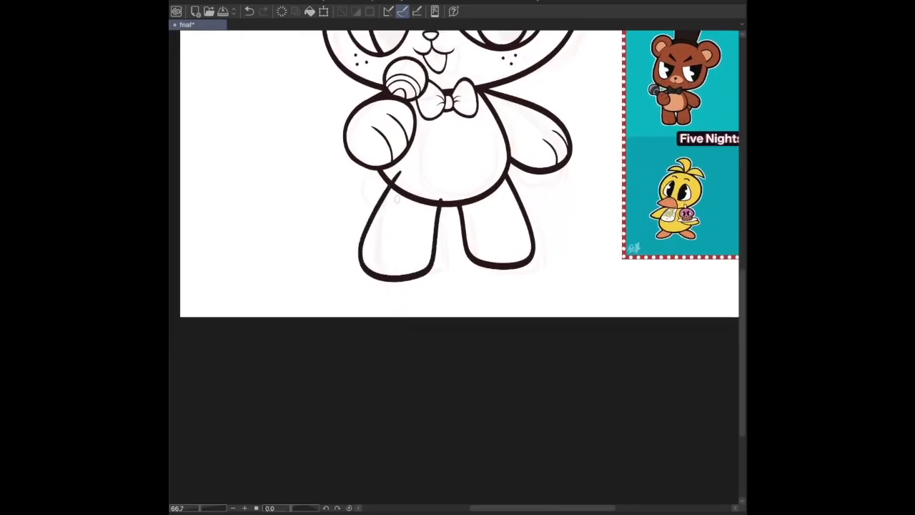
{"action": "key", "text": "ctrl+z"}
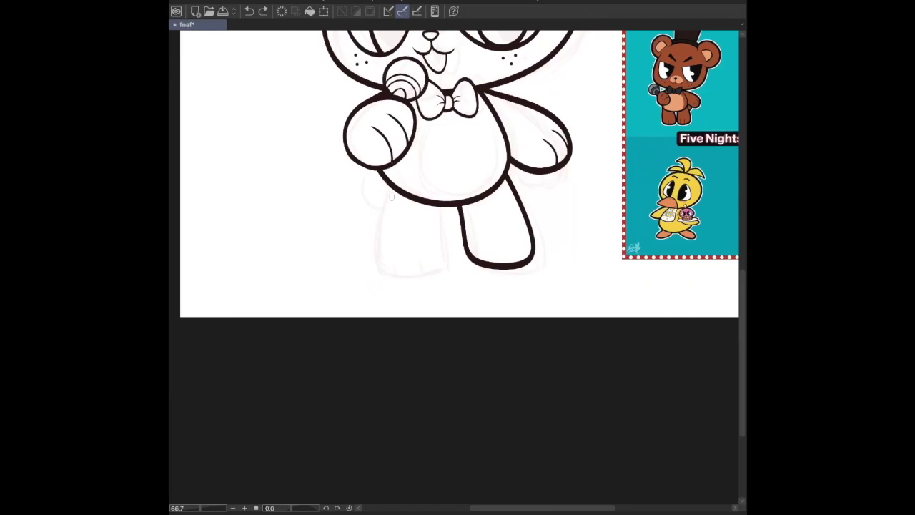
{"action": "key", "text": "h"}
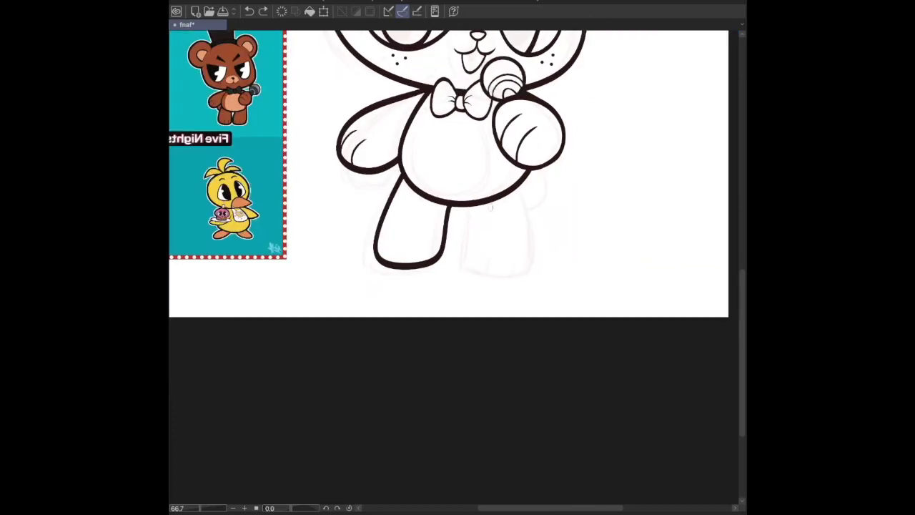
{"action": "key", "text": "h"}
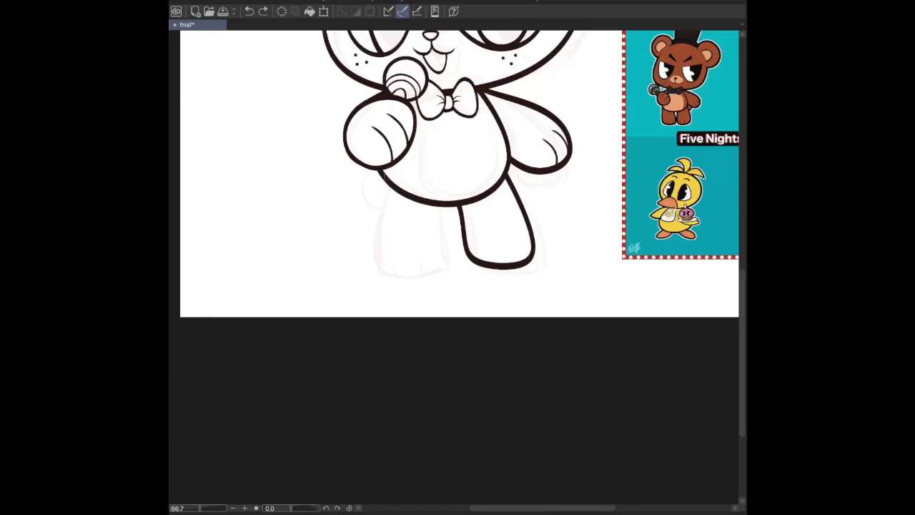
Try the leg beneath the raised arm starting higher at the hand with a slightly slanted inner edge, and undo it.
{"action": "mouse_move", "coordinate": [390, 170]}
{"action": "left_mouse_down"}
{"action": "mouse_move", "coordinate": [353, 262]}
{"action": "mouse_move", "coordinate": [428, 269]}
{"action": "mouse_move", "coordinate": [439, 200]}
{"action": "left_mouse_up"}
{"action": "key", "text": "ctrl+z"}
{"action": "mouse_move", "coordinate": [391, 162]}
{"action": "left_mouse_down"}
{"action": "mouse_move", "coordinate": [353, 250]}
{"action": "mouse_move", "coordinate": [414, 271]}
{"action": "mouse_move", "coordinate": [423, 201]}
{"action": "mouse_move", "coordinate": [354, 248]}
{"action": "mouse_move", "coordinate": [423, 255]}
{"action": "mouse_move", "coordinate": [432, 200]}
{"action": "mouse_move", "coordinate": [365, 257]}
{"action": "mouse_move", "coordinate": [422, 259]}
{"action": "mouse_move", "coordinate": [426, 205]}
{"action": "mouse_move", "coordinate": [365, 268]}
{"action": "mouse_move", "coordinate": [439, 199]}
{"action": "left_mouse_up"}
{"action": "key", "text": "ctrl+z"}
{"action": "key", "text": "ctrl+z"}
{"action": "key", "text": "ctrl+z"}
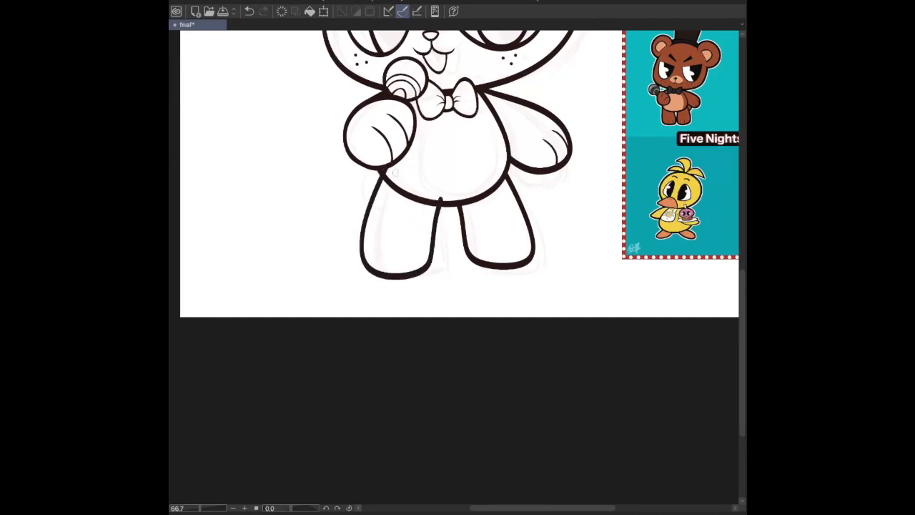
{"action": "key", "text": "ctrl+z"}
Ink the leg beneath the raised arm with a rounded foot and a nearly vertical inner edge crossing the belly line.
{"action": "mouse_move", "coordinate": [392, 163]}
{"action": "left_mouse_down"}
{"action": "mouse_move", "coordinate": [363, 258]}
{"action": "mouse_move", "coordinate": [427, 264]}
{"action": "mouse_move", "coordinate": [437, 204]}
{"action": "mouse_move", "coordinate": [378, 198]}
{"action": "mouse_move", "coordinate": [402, 276]}
{"action": "mouse_move", "coordinate": [440, 233]}
{"action": "mouse_move", "coordinate": [440, 197]}
{"action": "left_mouse_up"}
{"action": "key", "text": "ctrl+z"}
{"action": "key", "text": "ctrl+z"}
{"action": "mouse_move", "coordinate": [390, 169]}
{"action": "left_mouse_down"}
{"action": "mouse_move", "coordinate": [411, 275]}
{"action": "mouse_move", "coordinate": [439, 200]}
{"action": "left_mouse_up"}
{"action": "key", "text": "ctrl+z"}
{"action": "mouse_move", "coordinate": [379, 174]}
{"action": "left_mouse_down"}
{"action": "mouse_move", "coordinate": [386, 275]}
{"action": "mouse_move", "coordinate": [433, 206]}
{"action": "mouse_move", "coordinate": [363, 257]}
{"action": "mouse_move", "coordinate": [432, 204]}
{"action": "left_mouse_up"}
{"action": "key", "text": "ctrl+z"}
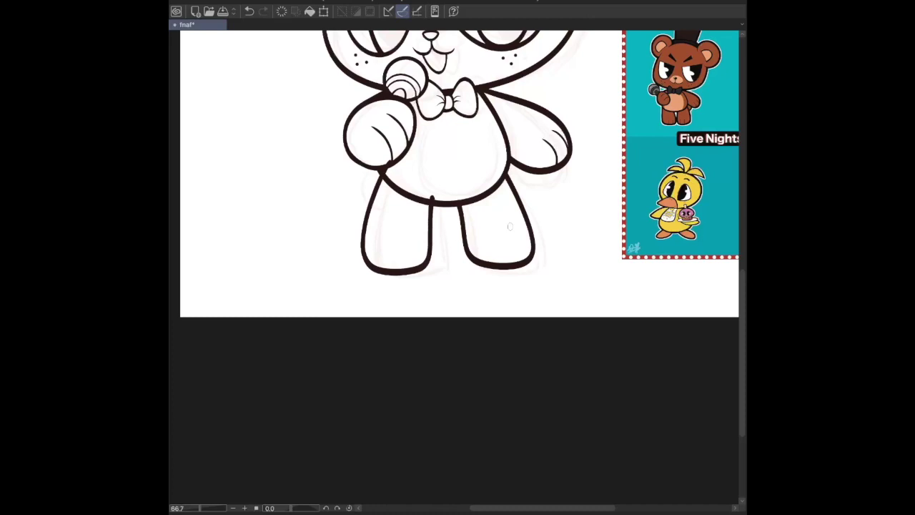
Try placing the leg beneath the raised arm slightly farther outward, check it in mirrored view, and undo the change.
{"action": "scroll", "coordinate": [458, 265], "scroll_direction": "down", "scroll_amount": 3}
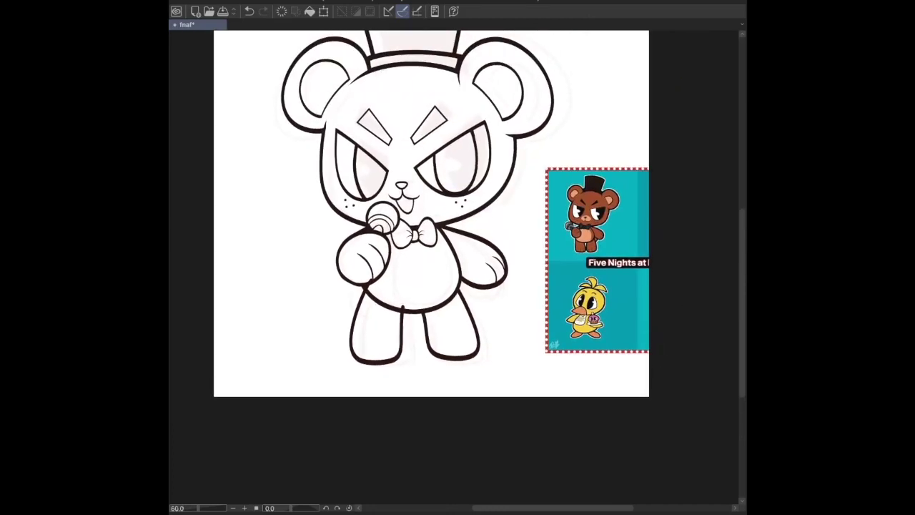
{"action": "scroll", "coordinate": [457, 215], "scroll_direction": "down", "scroll_amount": 3}
{"action": "scroll", "coordinate": [457, 214], "scroll_direction": "up", "scroll_amount": 2}
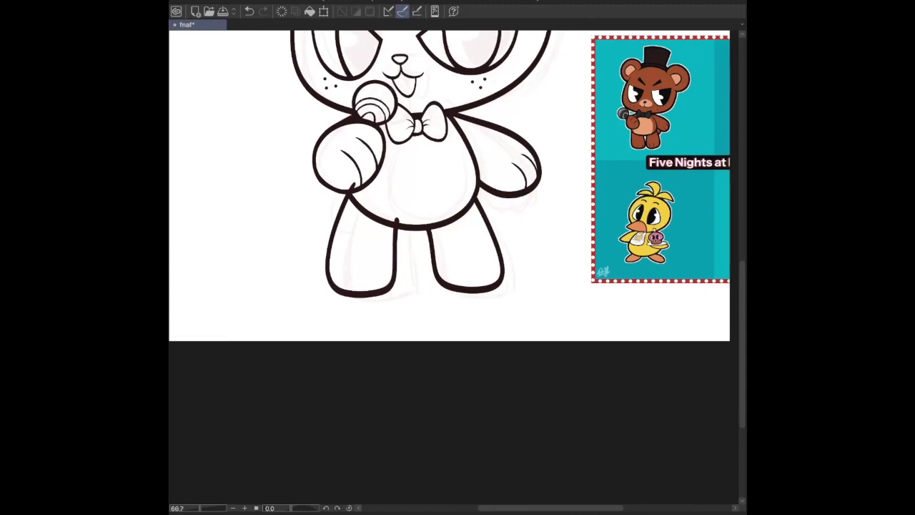
{"action": "key", "text": "v"}
{"action": "key", "text": "h"}
{"action": "key", "text": "v"}
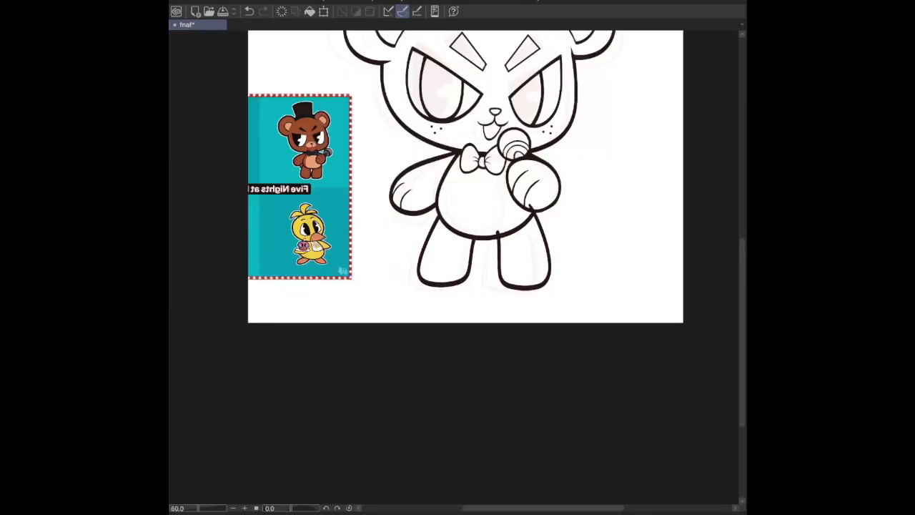
{"action": "key", "text": "ctrl+z"}
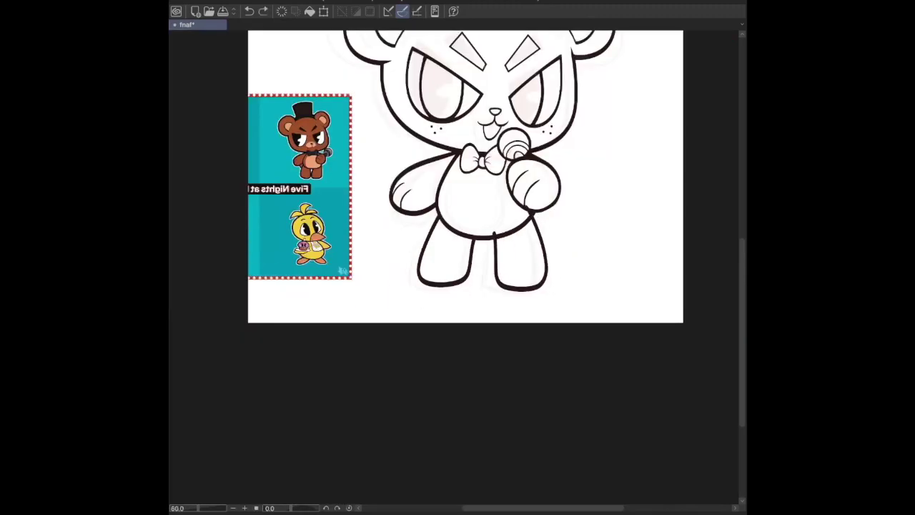
Erase the leg ends overlapping the belly and raised hand, and go over the belly line above the other leg.
{"action": "key", "text": "ctrl+alt+0"}
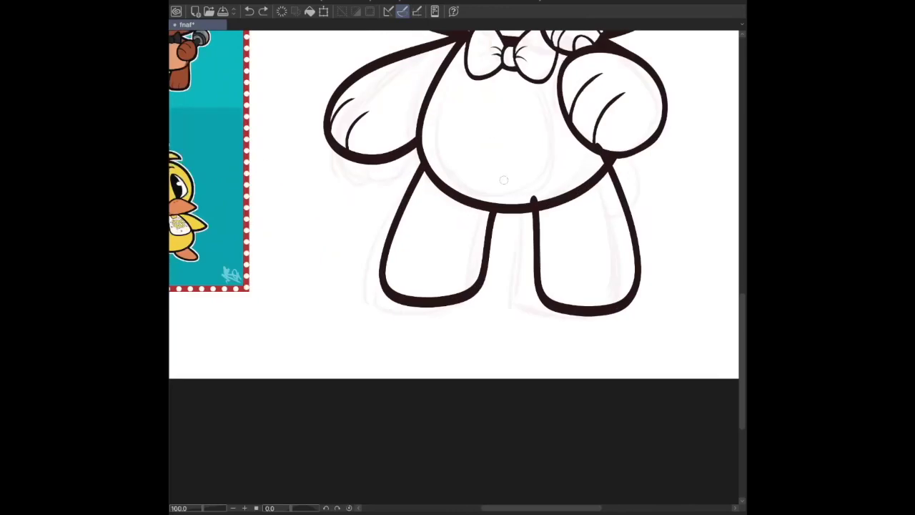
{"action": "left_click", "coordinate": [596, 147]}
{"action": "left_click_drag", "start_coordinate": [423, 172], "coordinate": [492, 214]}
{"action": "key", "text": "ctrl+z"}
{"action": "left_click_drag", "start_coordinate": [423, 166], "coordinate": [493, 220]}
{"action": "key", "text": "ctrl+minus"}
{"action": "key", "text": "h"}
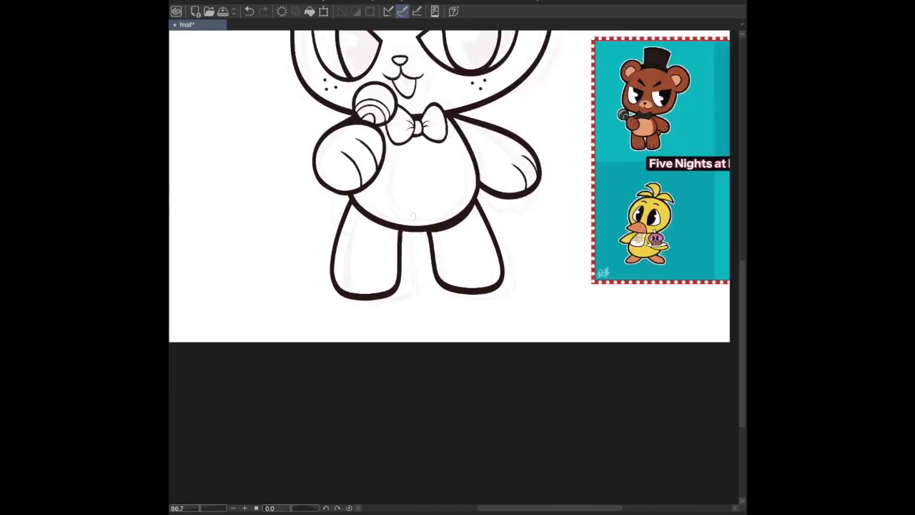
Try thickening the belly line above the leg and beside the lowered arm, undo the strokes, and save the drawing.
{"action": "left_click_drag", "start_coordinate": [350, 198], "coordinate": [399, 234]}
{"action": "key", "text": "ctrl+z"}
{"action": "mouse_move", "coordinate": [350, 199]}
{"action": "left_mouse_down"}
{"action": "mouse_move", "coordinate": [374, 226]}
{"action": "mouse_move", "coordinate": [402, 232]}
{"action": "left_mouse_up"}
{"action": "key", "text": "ctrl+s"}
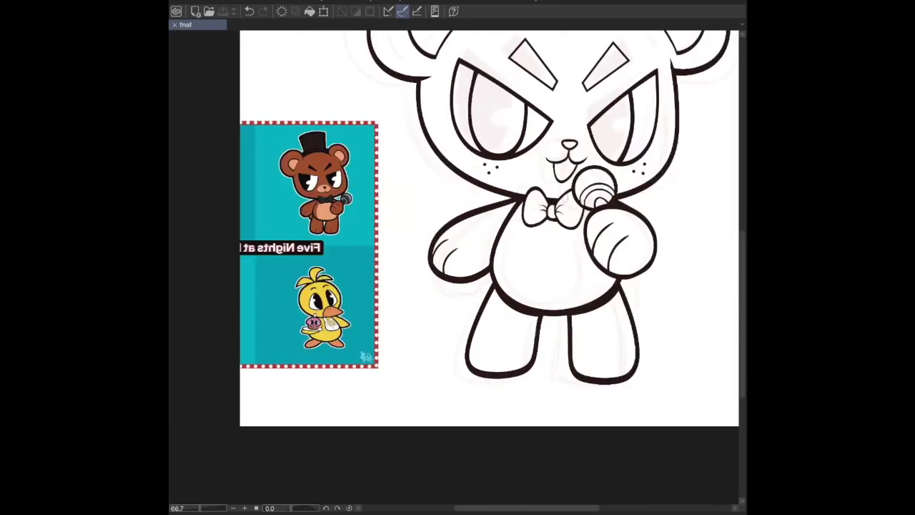
{"action": "left_click_drag", "start_coordinate": [514, 199], "coordinate": [495, 247]}
{"action": "key", "text": "ctrl+z"}
{"action": "key", "text": "ctrl+z"}
{"action": "key", "text": "h"}
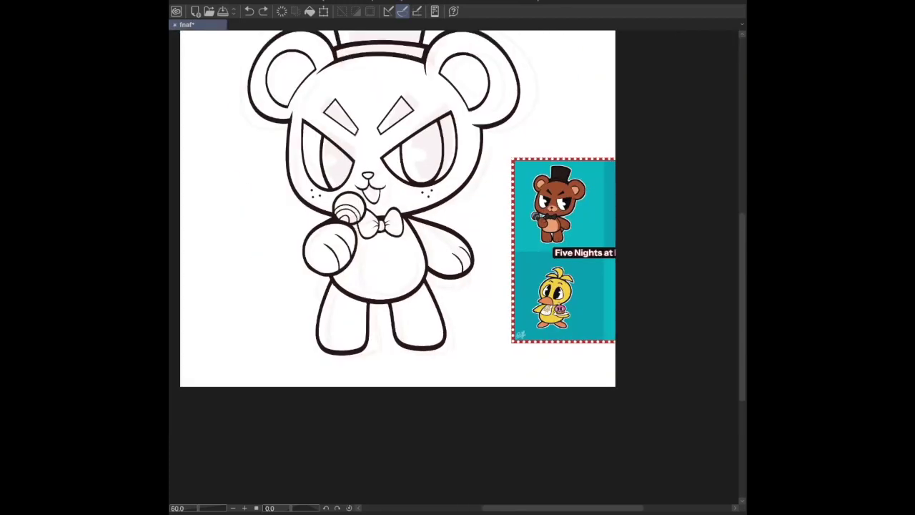
{"action": "key", "text": "ctrl+s"}
{"action": "key", "text": "h"}
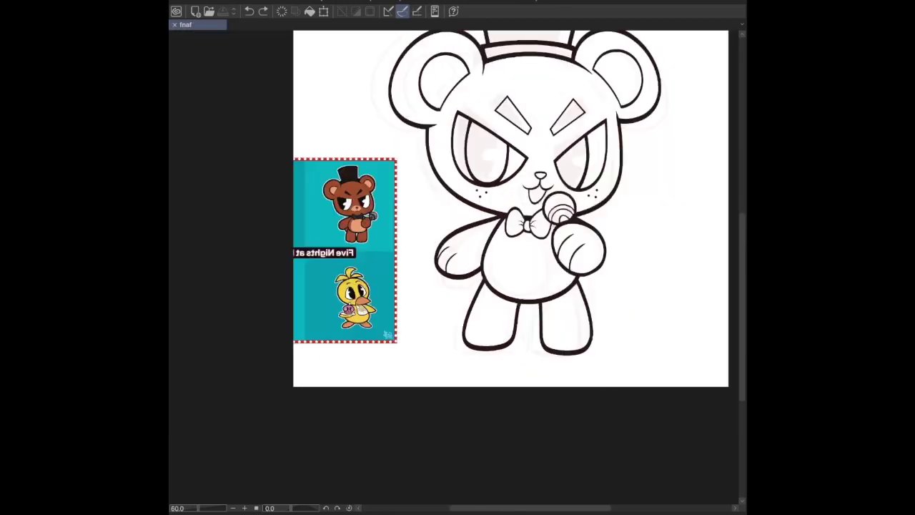
Try inking a rounded tail peeking out beneath the raised hand, and undo the attempts.
{"action": "key", "text": "ctrl+plus"}
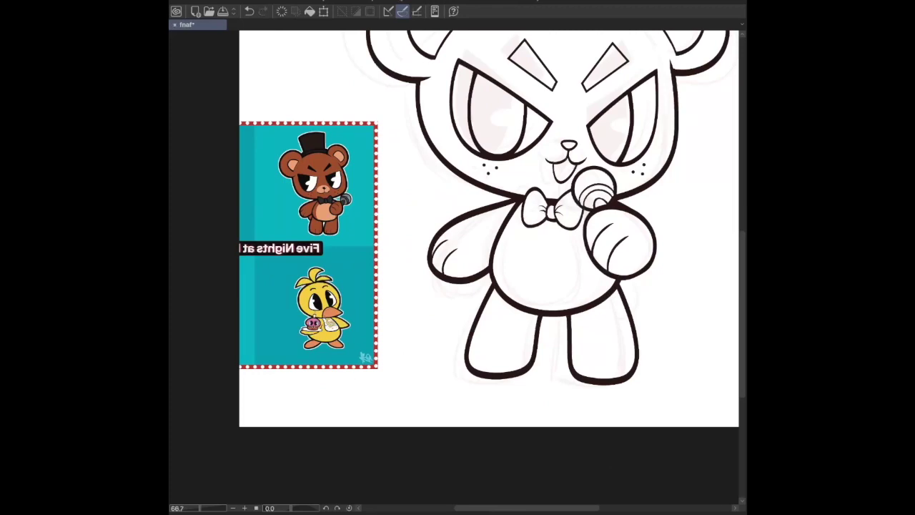
{"action": "scroll", "coordinate": [458, 229], "scroll_direction": "down", "scroll_amount": 3}
{"action": "scroll", "coordinate": [457, 229], "scroll_direction": "right", "scroll_amount": 3}
{"action": "key", "text": "ctrl+z"}
{"action": "mouse_move", "coordinate": [502, 153]}
{"action": "left_mouse_down"}
{"action": "mouse_move", "coordinate": [538, 166]}
{"action": "mouse_move", "coordinate": [508, 203]}
{"action": "mouse_move", "coordinate": [521, 198]}
{"action": "mouse_move", "coordinate": [503, 193]}
{"action": "mouse_move", "coordinate": [543, 170]}
{"action": "mouse_move", "coordinate": [508, 203]}
{"action": "mouse_move", "coordinate": [532, 198]}
{"action": "mouse_move", "coordinate": [506, 206]}
{"action": "left_mouse_up"}
{"action": "key", "text": "ctrl+z"}
{"action": "key", "text": "ctrl+z"}
{"action": "key", "text": "ctrl+z"}
{"action": "key", "text": "ctrl+z"}
Try a fuller tail curve crossing the raised hand and leg, erase its overlap inside the hand, and undo it.
{"action": "left_click_drag", "start_coordinate": [496, 160], "coordinate": [506, 205]}
{"action": "key", "text": "h"}
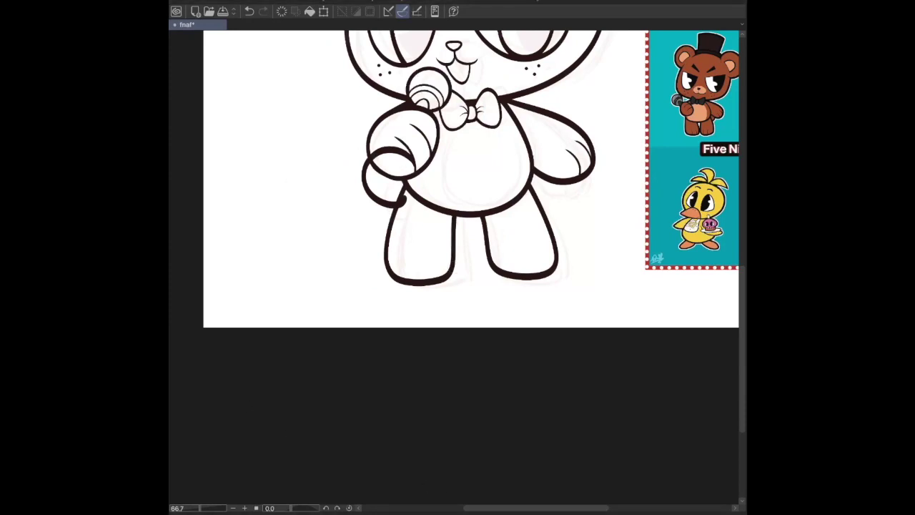
{"action": "left_click_drag", "start_coordinate": [400, 196], "coordinate": [394, 215]}
{"action": "left_click_drag", "start_coordinate": [372, 161], "coordinate": [413, 164]}
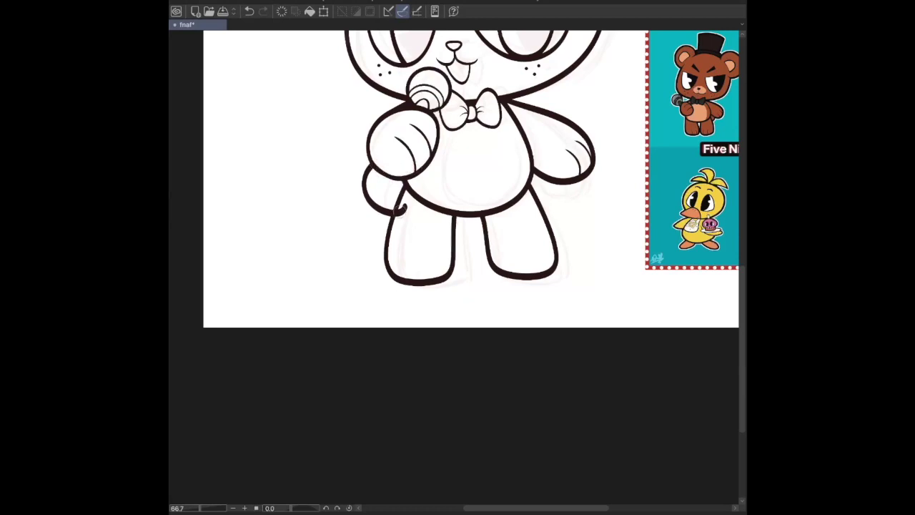
{"action": "key", "text": "ctrl+z"}
{"action": "key", "text": "ctrl+z"}
Ink a smaller rounded tail between the raised hand and the leg, trim its ends, and compare it in both orientations.
{"action": "left_click_drag", "start_coordinate": [370, 164], "coordinate": [398, 212]}
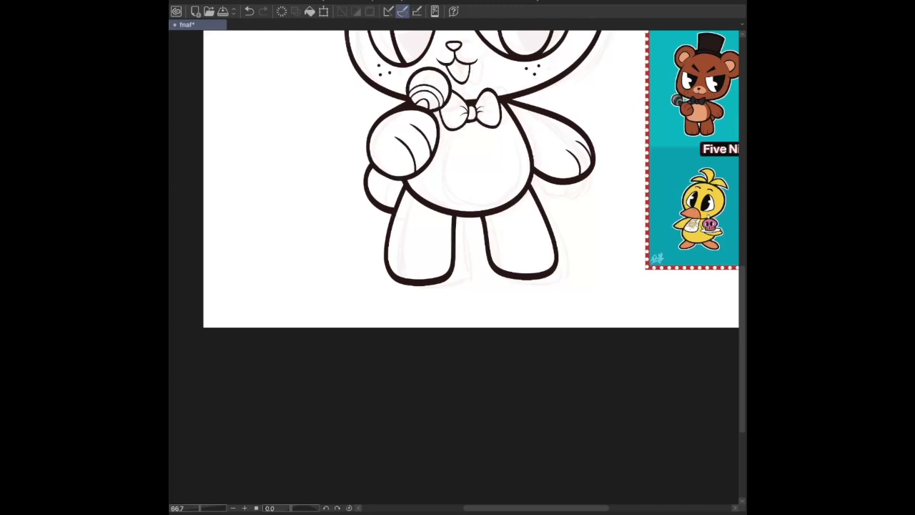
{"action": "key", "text": "h"}
{"action": "left_click_drag", "start_coordinate": [533, 161], "coordinate": [517, 204]}
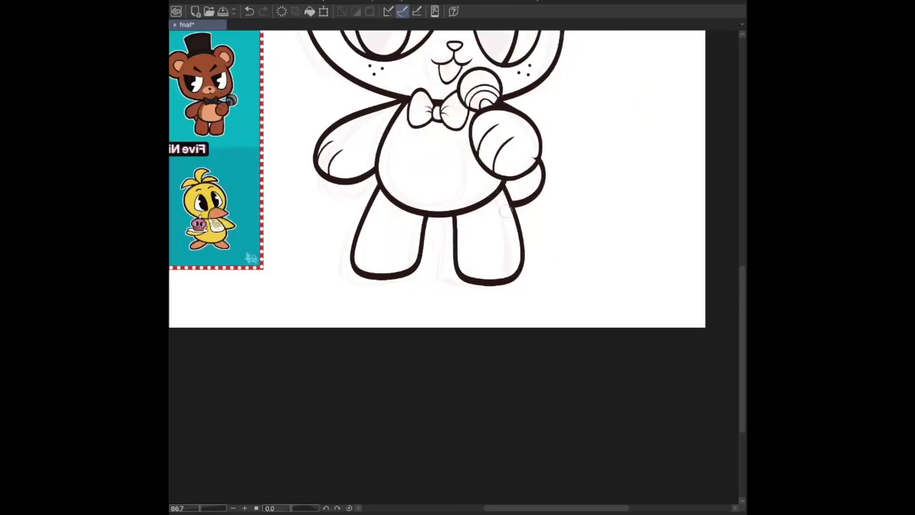
{"action": "key", "text": "h"}
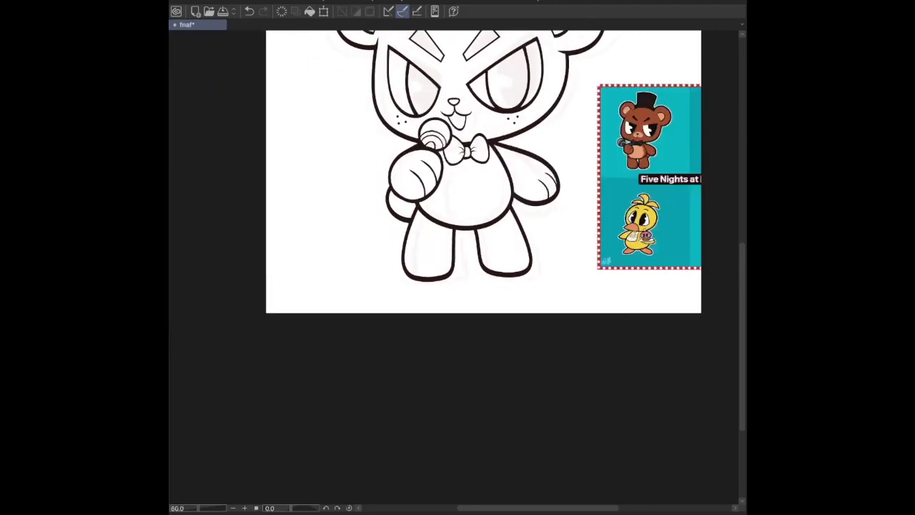
{"action": "scroll", "coordinate": [458, 228], "scroll_direction": "up", "scroll_amount": 3}
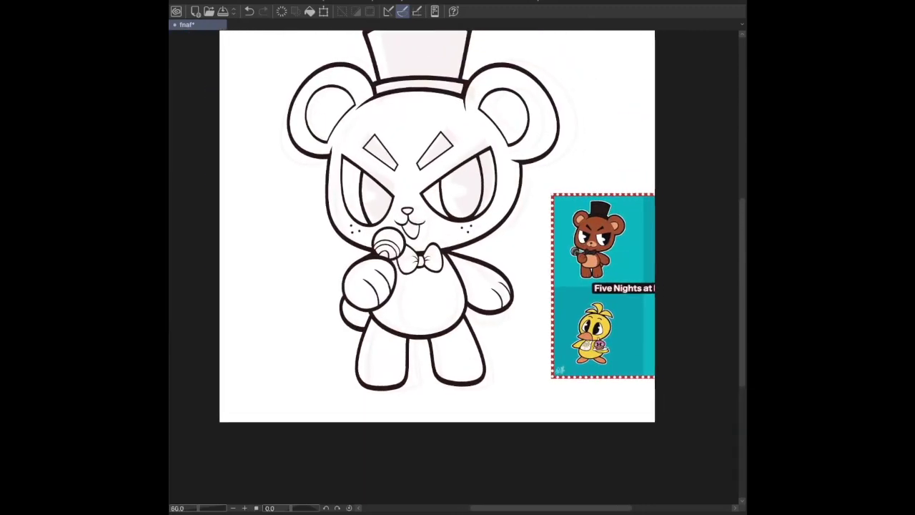
{"action": "scroll", "coordinate": [458, 229], "scroll_direction": "down", "scroll_amount": 2}
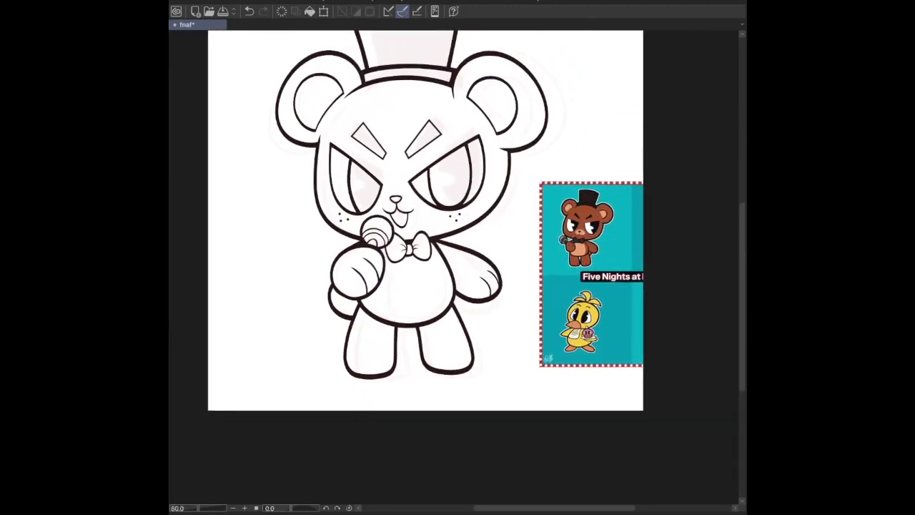
Try inking a larger rounded tail crossing the raised hand in the mirrored view, and undo the attempts.
{"action": "key", "text": "v"}
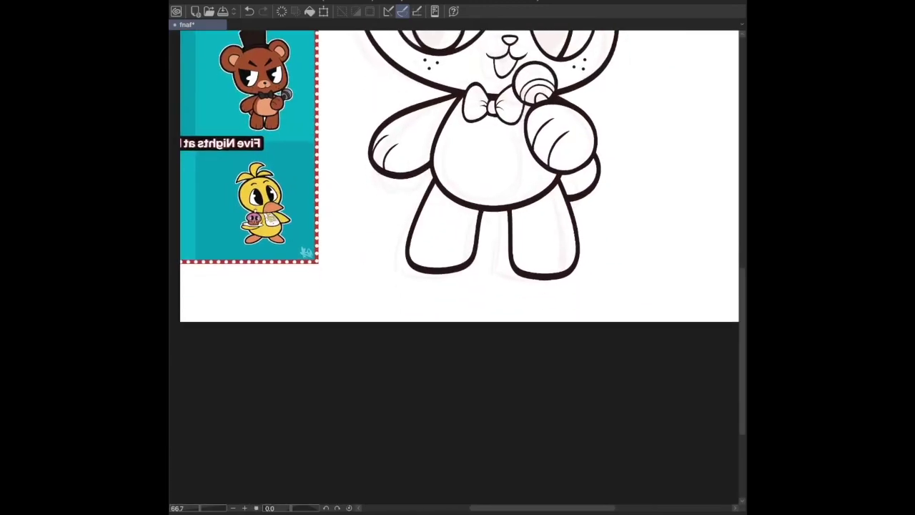
{"action": "left_click_drag", "start_coordinate": [499, 140], "coordinate": [513, 185]}
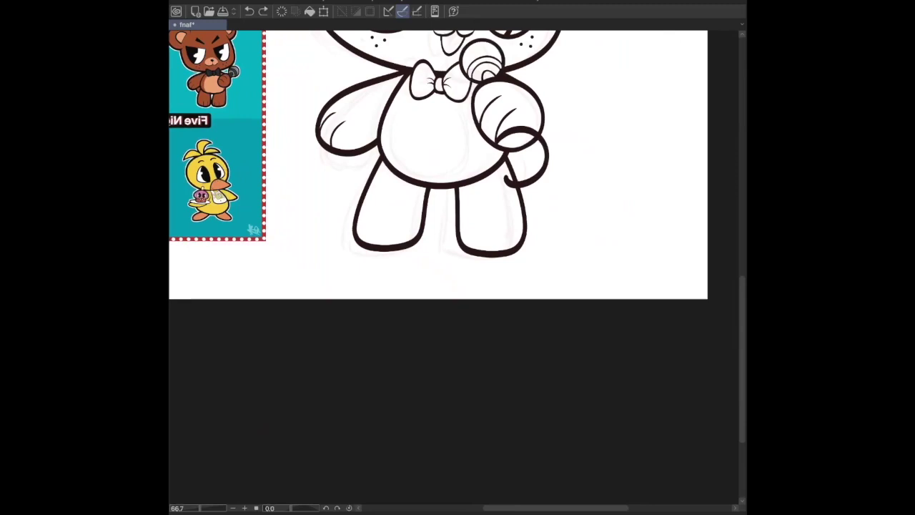
{"action": "key", "text": "ctrl+z"}
{"action": "mouse_move", "coordinate": [493, 151]}
{"action": "left_mouse_down"}
{"action": "mouse_move", "coordinate": [509, 140]}
{"action": "mouse_move", "coordinate": [500, 191]}
{"action": "mouse_move", "coordinate": [527, 147]}
{"action": "mouse_move", "coordinate": [509, 186]}
{"action": "mouse_move", "coordinate": [536, 151]}
{"action": "mouse_move", "coordinate": [509, 185]}
{"action": "left_mouse_up"}
{"action": "key", "text": "ctrl+z"}
{"action": "key", "text": "ctrl+z"}
{"action": "key", "text": "ctrl+z"}
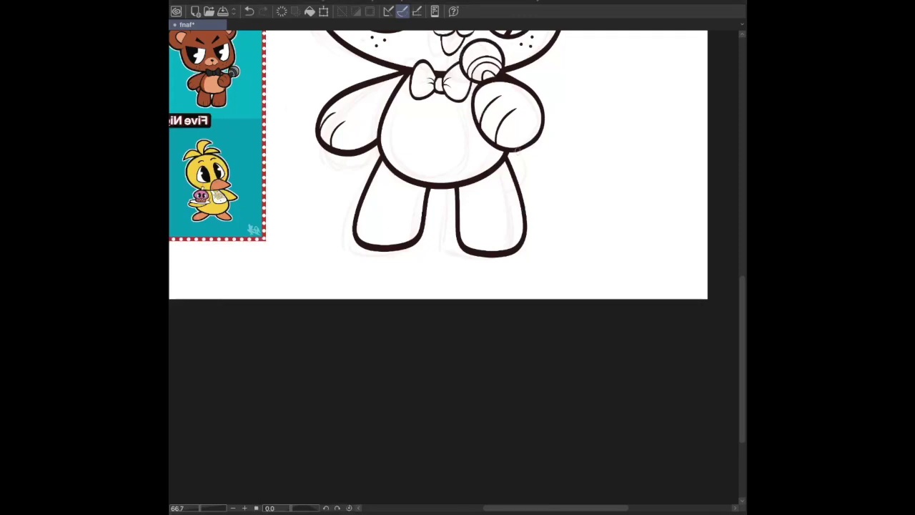
Try smaller tail curves between the raised hand and the leg, restore the normal orientation, and undo them.
{"action": "mouse_move", "coordinate": [511, 148]}
{"action": "left_mouse_down"}
{"action": "mouse_move", "coordinate": [520, 179]}
{"action": "mouse_move", "coordinate": [516, 136]}
{"action": "mouse_move", "coordinate": [522, 177]}
{"action": "left_mouse_up"}
{"action": "key", "text": "ctrl+z"}
{"action": "key", "text": "ctrl+z"}
{"action": "mouse_move", "coordinate": [509, 142]}
{"action": "left_mouse_down"}
{"action": "mouse_move", "coordinate": [528, 169]}
{"action": "mouse_move", "coordinate": [512, 174]}
{"action": "mouse_move", "coordinate": [506, 148]}
{"action": "mouse_move", "coordinate": [530, 167]}
{"action": "mouse_move", "coordinate": [509, 178]}
{"action": "left_mouse_up"}
{"action": "key", "text": "ctrl+z"}
{"action": "key", "text": "h"}
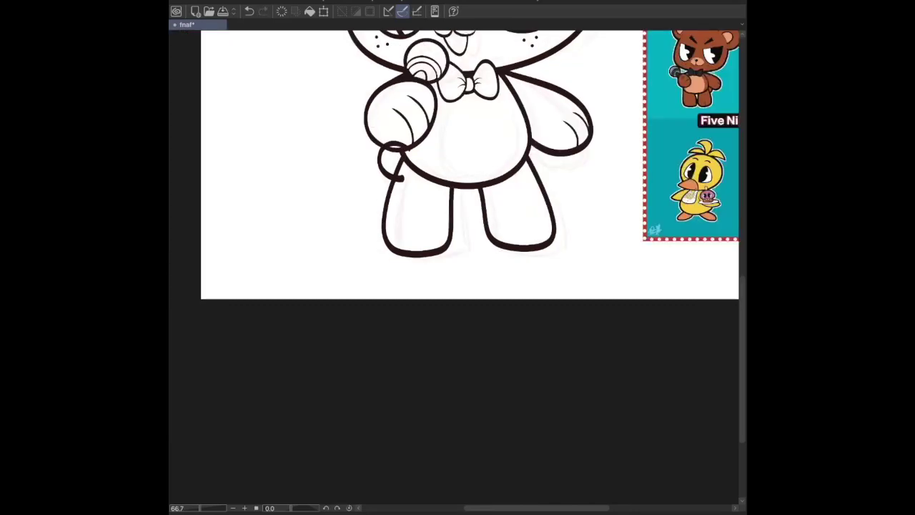
{"action": "key", "text": "ctrl+z"}
Ink a small rounded tail peeking out below the raised hand and compare the figure in mirrored orientation.
{"action": "mouse_move", "coordinate": [402, 146]}
{"action": "left_mouse_down"}
{"action": "mouse_move", "coordinate": [375, 159]}
{"action": "mouse_move", "coordinate": [399, 178]}
{"action": "left_mouse_up"}
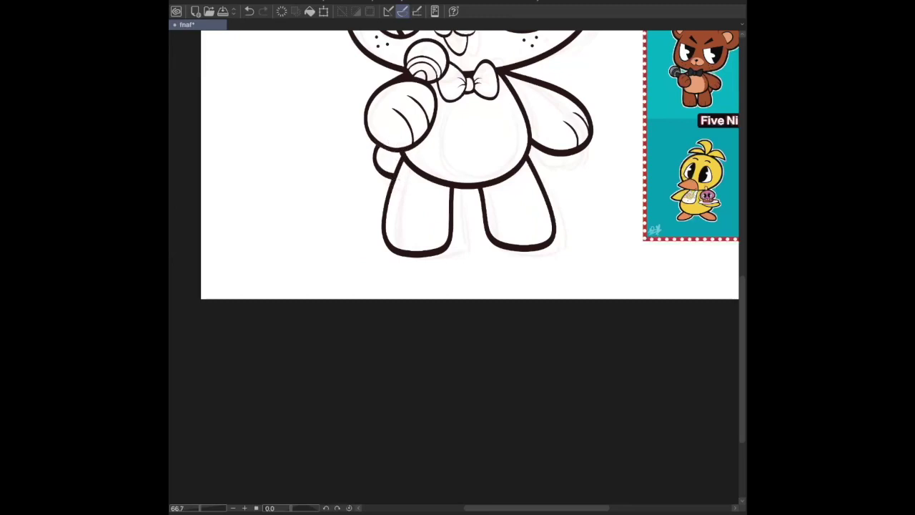
{"action": "scroll", "coordinate": [464, 165], "scroll_direction": "down", "scroll_amount": 1}
{"action": "scroll", "coordinate": [457, 214], "scroll_direction": "up", "scroll_amount": 3}
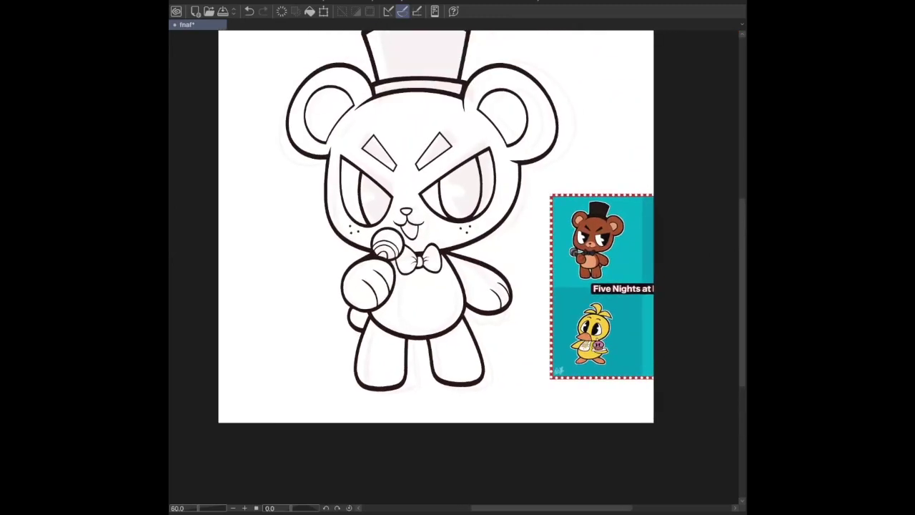
{"action": "key", "text": "h"}
{"action": "key", "text": "ctrl+z"}
{"action": "key", "text": "ctrl+y"}
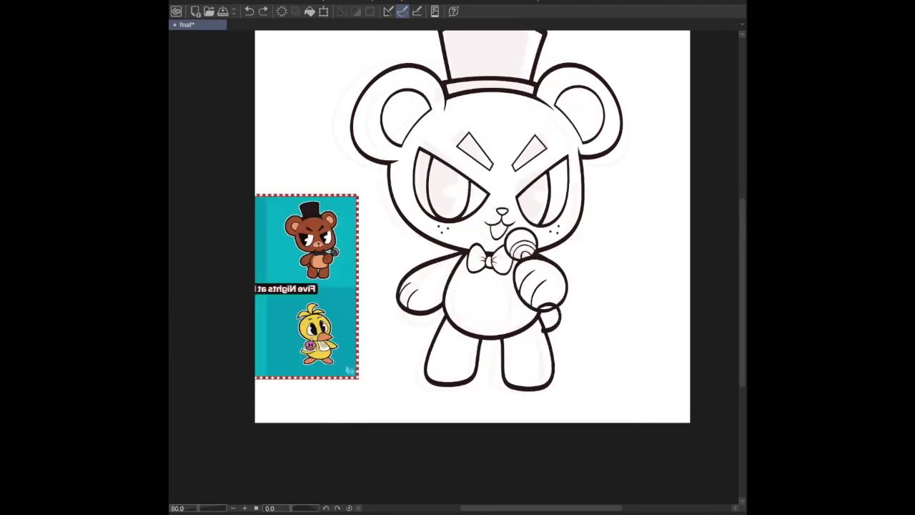
Try redrawing the small tail below the raised hand, restore the normal orientation, and save the drawing.
{"action": "mouse_move", "coordinate": [537, 300]}
{"action": "left_mouse_down"}
{"action": "mouse_move", "coordinate": [557, 307]}
{"action": "mouse_move", "coordinate": [553, 327]}
{"action": "mouse_move", "coordinate": [544, 325]}
{"action": "mouse_move", "coordinate": [557, 303]}
{"action": "mouse_move", "coordinate": [559, 318]}
{"action": "mouse_move", "coordinate": [545, 330]}
{"action": "left_mouse_up"}
{"action": "key", "text": "ctrl+z"}
{"action": "key", "text": "h"}
{"action": "key", "text": "ctrl+s"}
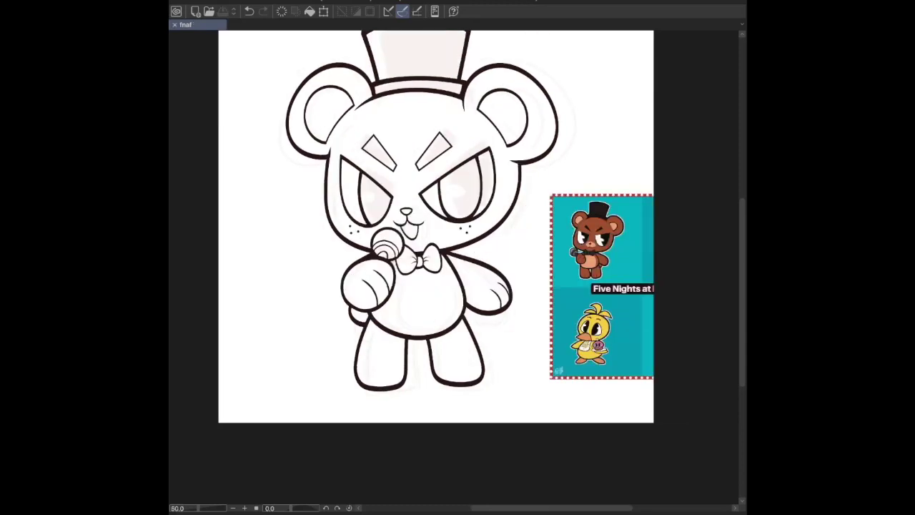
Remove the tail beneath the raised hand from the lineart.
{"action": "left_click_drag", "start_coordinate": [350, 309], "coordinate": [364, 326]}
{"action": "key", "text": "ctrl+s"}
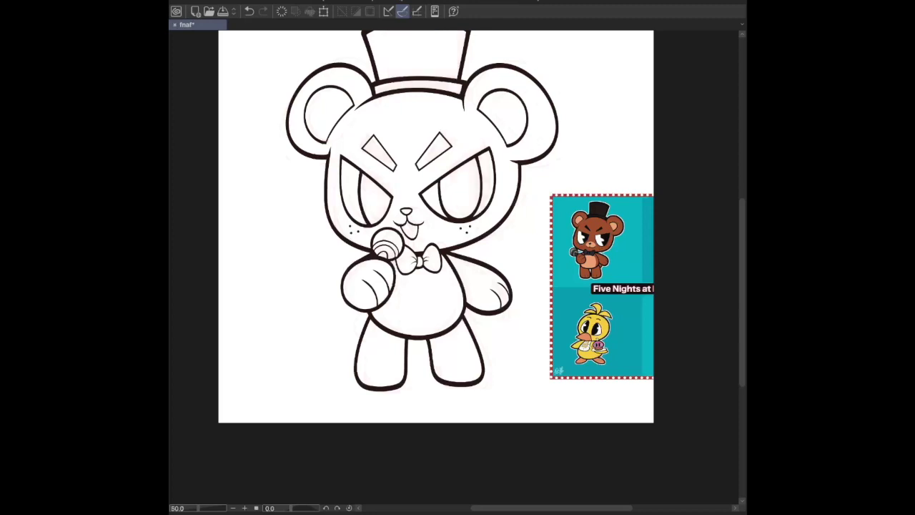
Hide the sketch and reference image, save the drawing, and check the clean lineart in both orientations.
{"action": "key", "text": "ctrl+s"}
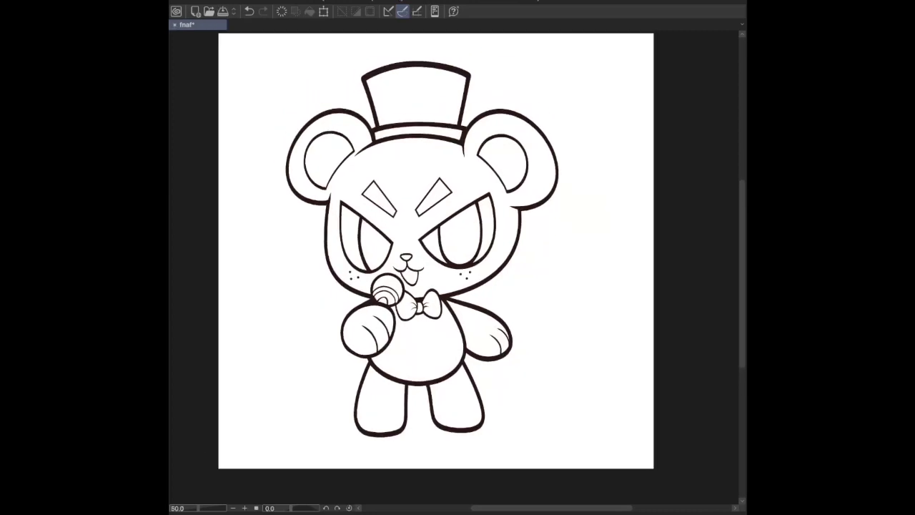
{"action": "scroll", "coordinate": [436, 250], "scroll_direction": "down", "scroll_amount": 1}
{"action": "key", "text": "ctrl+s"}
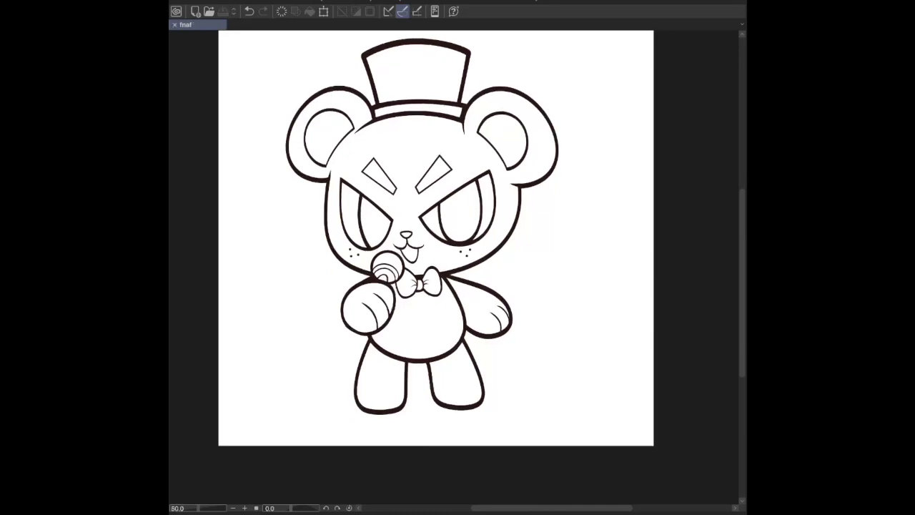
{"action": "key", "text": "h"}
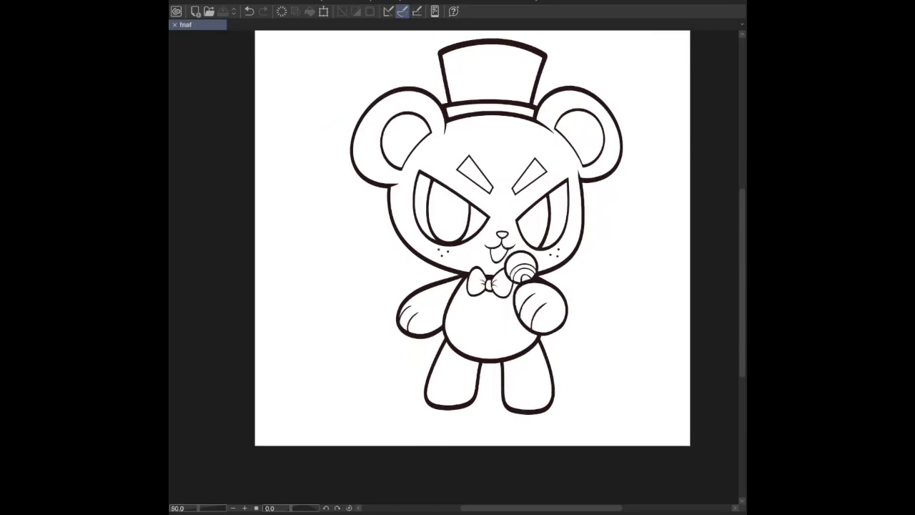
{"action": "key", "text": "h"}
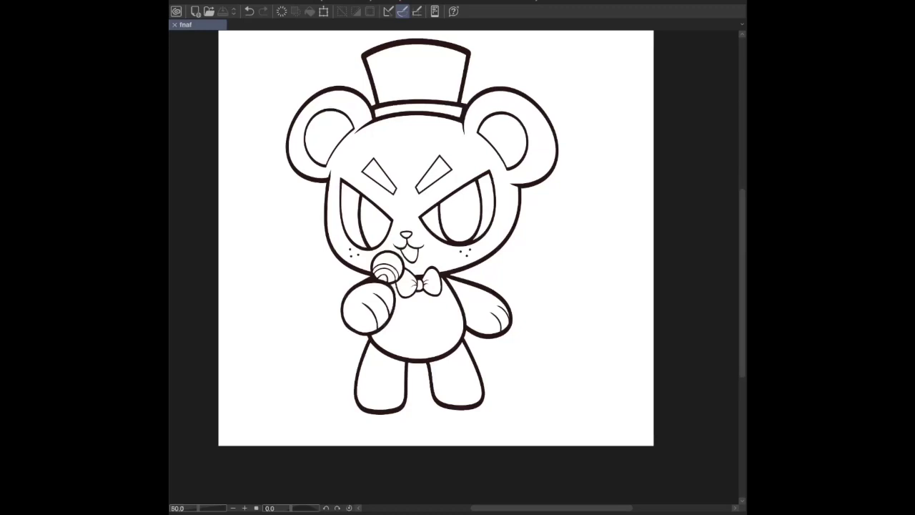
Ink two short vertical toe lines on the foot below the raised hand, redoing strokes as needed.
{"action": "scroll", "coordinate": [457, 236], "scroll_direction": "down", "scroll_amount": 3}
{"action": "scroll", "coordinate": [461, 269], "scroll_direction": "up", "scroll_amount": 1}
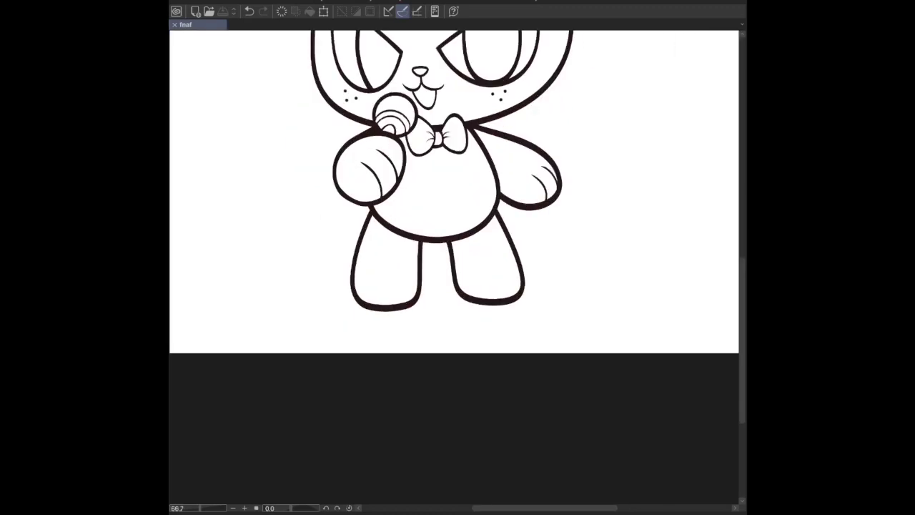
{"action": "scroll", "coordinate": [363, 272], "scroll_direction": "up", "scroll_amount": 1}
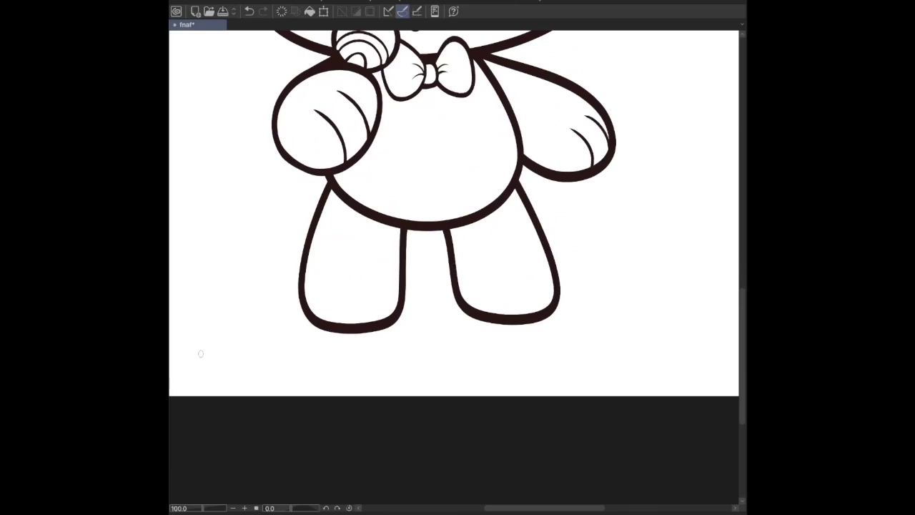
{"action": "left_click_drag", "start_coordinate": [330, 289], "coordinate": [327, 329]}
{"action": "key", "text": "ctrl+z"}
{"action": "key", "text": "ctrl+z"}
{"action": "left_click_drag", "start_coordinate": [325, 293], "coordinate": [325, 319]}
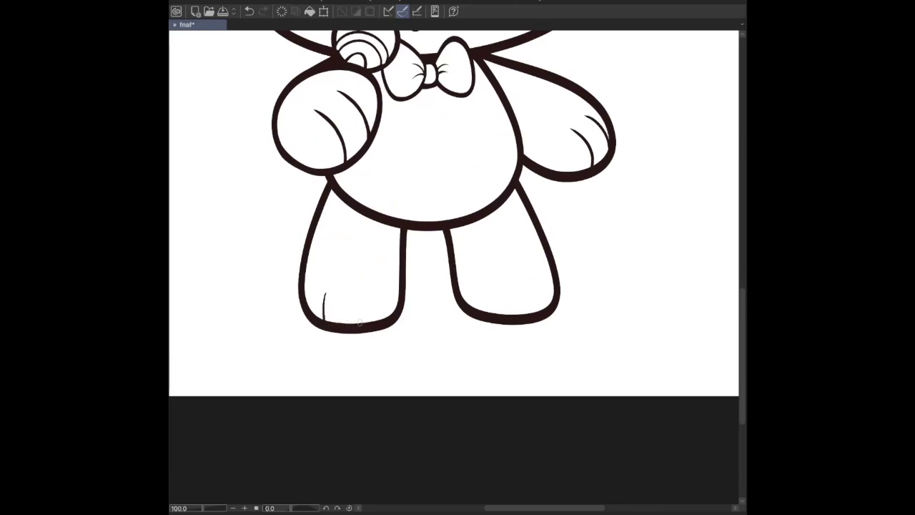
{"action": "left_click_drag", "start_coordinate": [359, 295], "coordinate": [359, 321]}
{"action": "key", "text": "ctrl+z"}
Ink two short, slightly curved toe lines near the outer edge of the foot below the lowered arm.
{"action": "mouse_move", "coordinate": [519, 286]}
{"action": "left_mouse_down"}
{"action": "mouse_move", "coordinate": [522, 313]}
{"action": "mouse_move", "coordinate": [544, 303]}
{"action": "mouse_move", "coordinate": [544, 315]}
{"action": "left_mouse_up"}
{"action": "key", "text": "ctrl+z"}
{"action": "key", "text": "ctrl+z"}
{"action": "key", "text": "ctrl+z"}
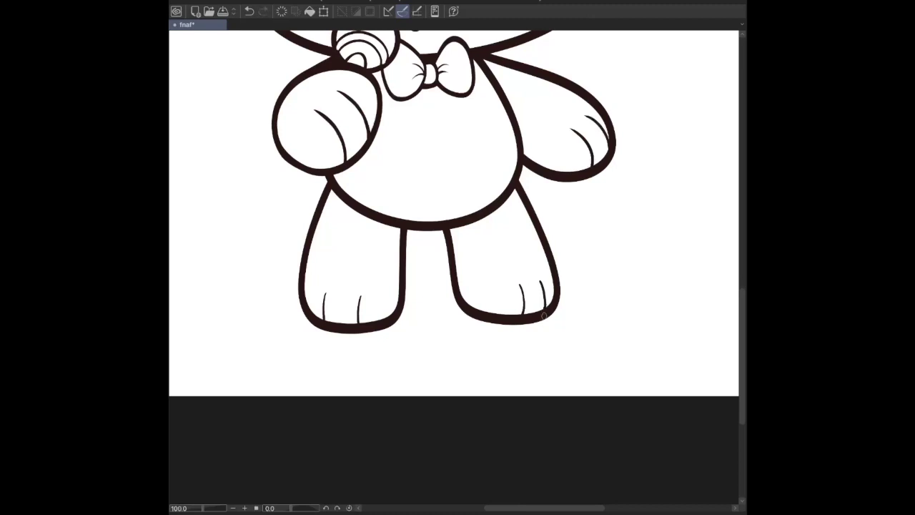
{"action": "key", "text": "ctrl+z"}
{"action": "left_click_drag", "start_coordinate": [540, 281], "coordinate": [546, 312]}
Thicken the toe lines on both feet and check them against the whole figure.
{"action": "scroll", "coordinate": [603, 108], "scroll_direction": "down", "scroll_amount": 4}
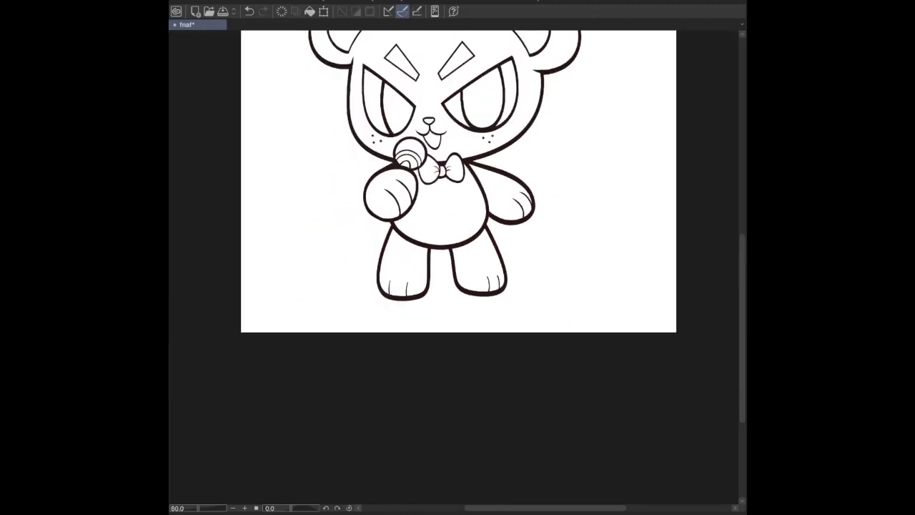
{"action": "scroll", "coordinate": [624, 99], "scroll_direction": "up", "scroll_amount": 1}
{"action": "key", "text": "ctrl+plus"}
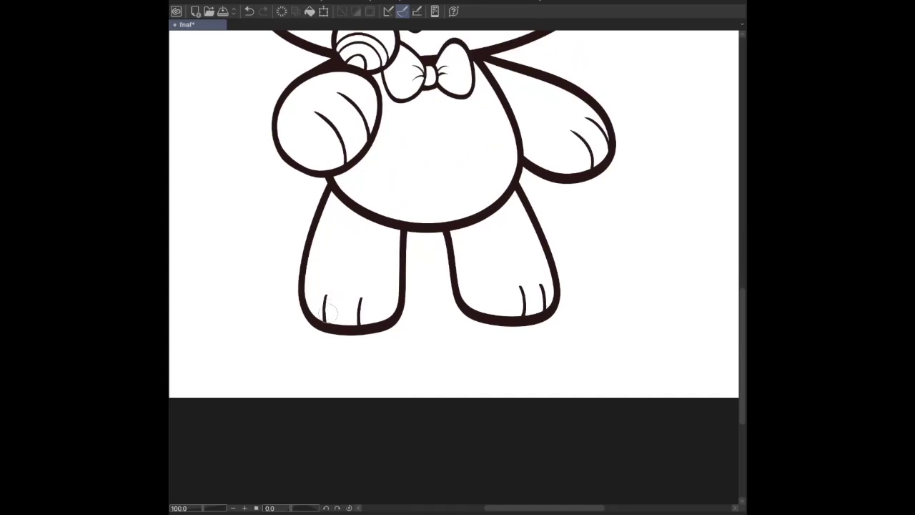
{"action": "key", "text": "ctrl+z"}
{"action": "mouse_move", "coordinate": [326, 294]}
{"action": "left_mouse_down"}
{"action": "mouse_move", "coordinate": [349, 295]}
{"action": "mouse_move", "coordinate": [368, 308]}
{"action": "mouse_move", "coordinate": [364, 316]}
{"action": "mouse_move", "coordinate": [359, 322]}
{"action": "left_mouse_up"}
{"action": "key", "text": "ctrl+z"}
{"action": "key", "text": "ctrl+0"}
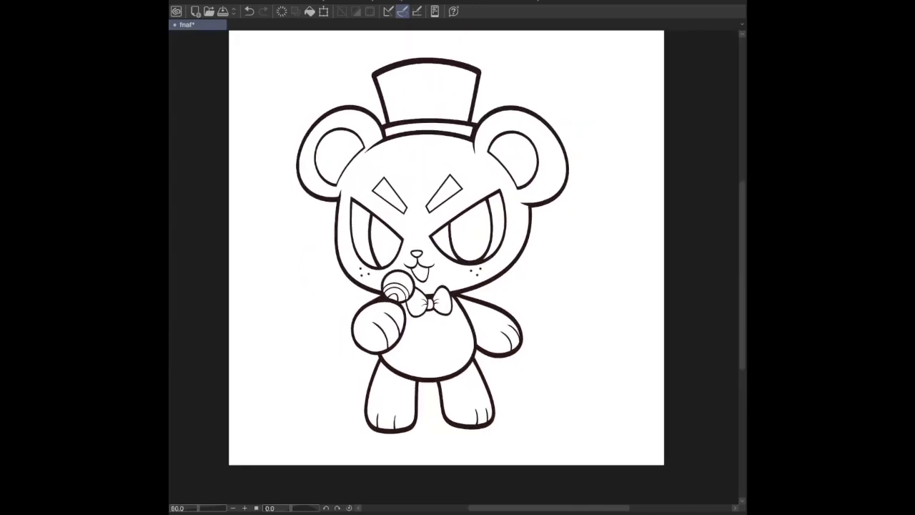
Examine the bow tie, microphone and raised hand up close, comparing the lineart with and without the latest change.
{"action": "scroll", "coordinate": [414, 371], "scroll_direction": "up", "scroll_amount": 3}
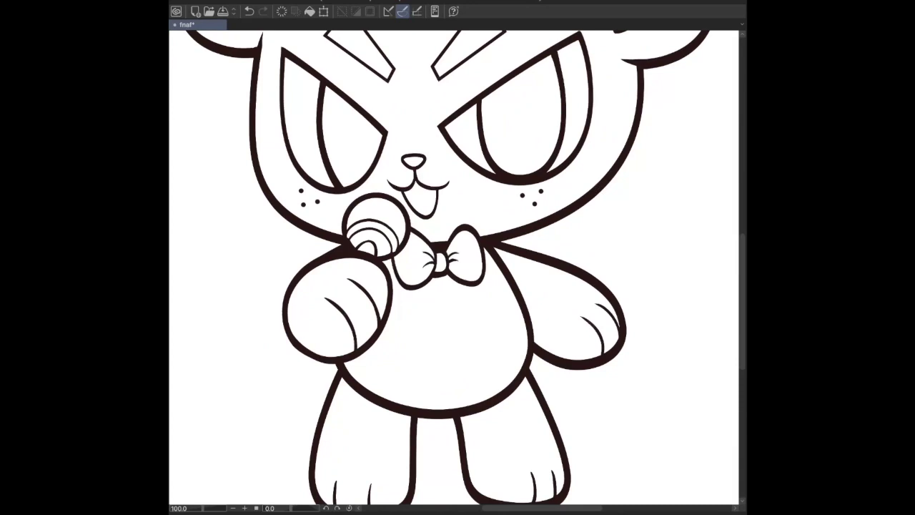
{"action": "key", "text": "ctrl+plus"}
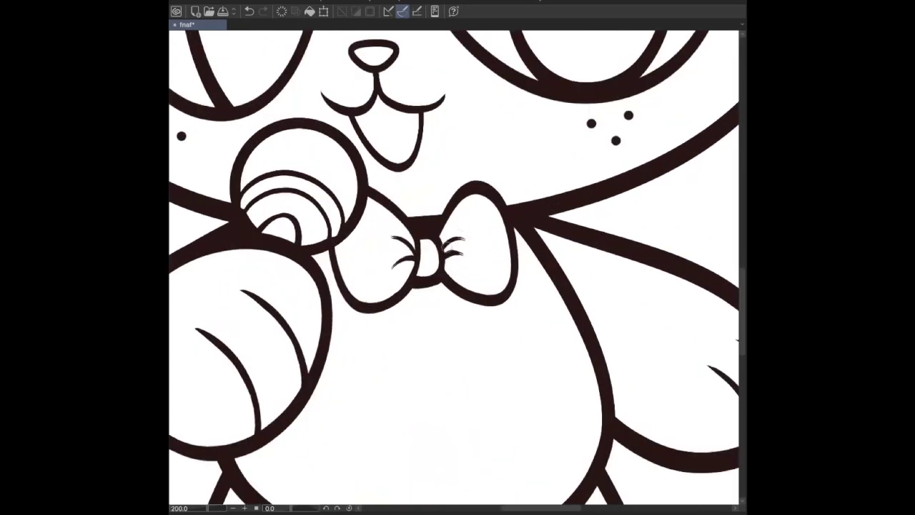
{"action": "key", "text": "ctrl+z"}
{"action": "key", "text": "ctrl+y"}
{"action": "key", "text": "ctrl+z"}
{"action": "key", "text": "ctrl+y"}
{"action": "key", "text": "ctrl+z"}
{"action": "key", "text": "ctrl+y"}
{"action": "key", "text": "ctrl+minus"}
{"action": "key", "text": "ctrl+minus"}
{"action": "key", "text": "ctrl+minus"}
{"action": "key", "text": "ctrl+minus"}
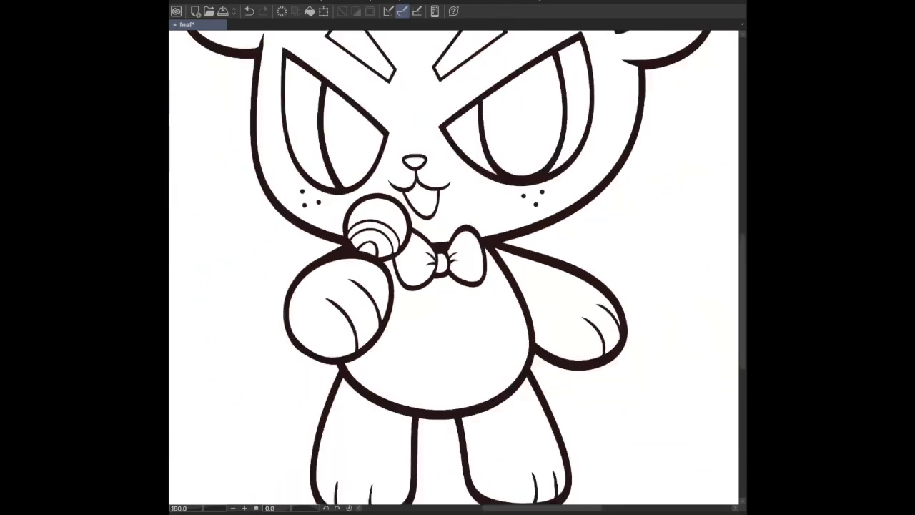
Show the reference image beside the full figure for comparison, and hide it again.
{"action": "key", "text": "ctrl+minus"}
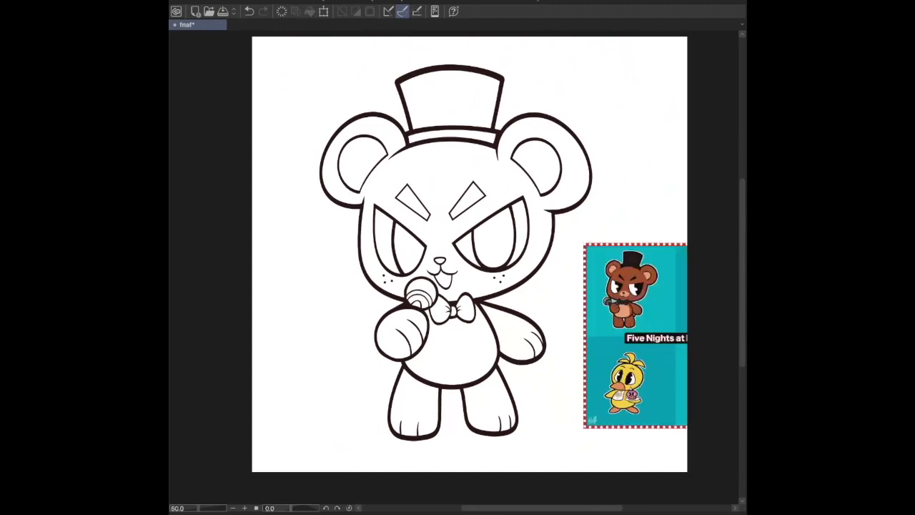
{"action": "scroll", "coordinate": [443, 250], "scroll_direction": "down", "scroll_amount": 2}
{"action": "scroll", "coordinate": [443, 250], "scroll_direction": "right", "scroll_amount": 3}
{"action": "key", "text": "ctrl+a"}
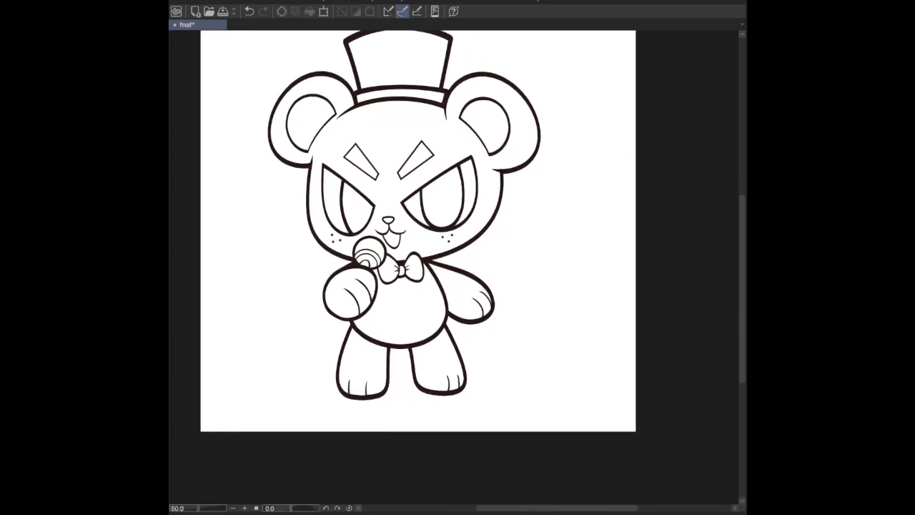
Select the leg below the raised hand with a rectangular selection and shift it slightly toward the other leg.
{"action": "key", "text": "ctrl+plus"}
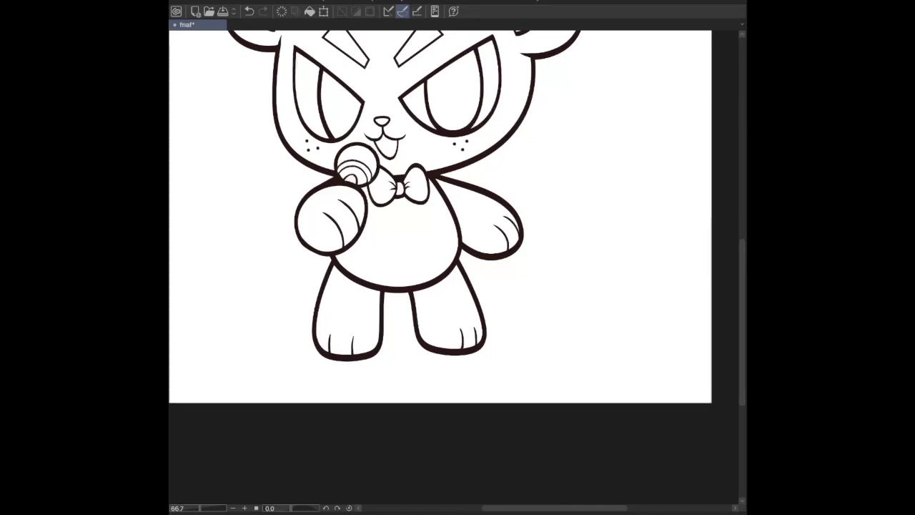
{"action": "left_click_drag", "start_coordinate": [299, 233], "coordinate": [403, 372]}
{"action": "key", "text": "h"}
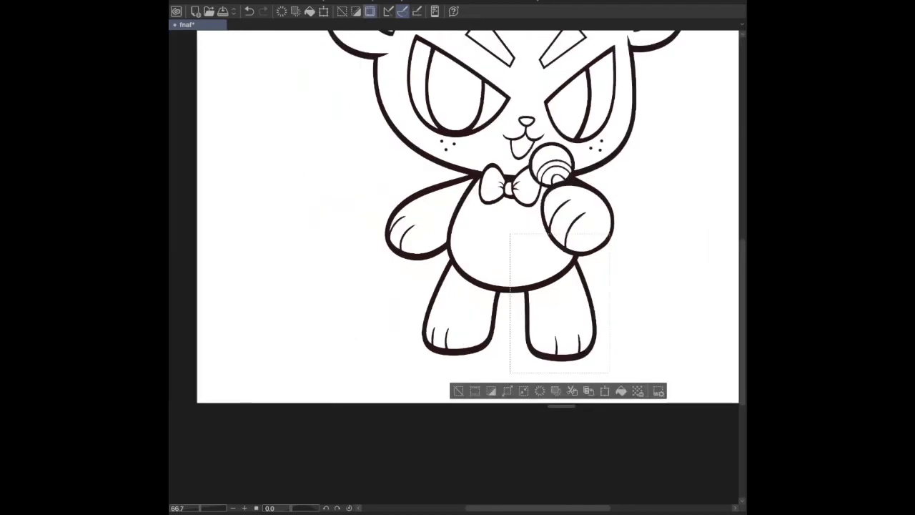
{"action": "key", "text": "ctrl+minus"}
{"action": "left_click", "coordinate": [578, 363]}
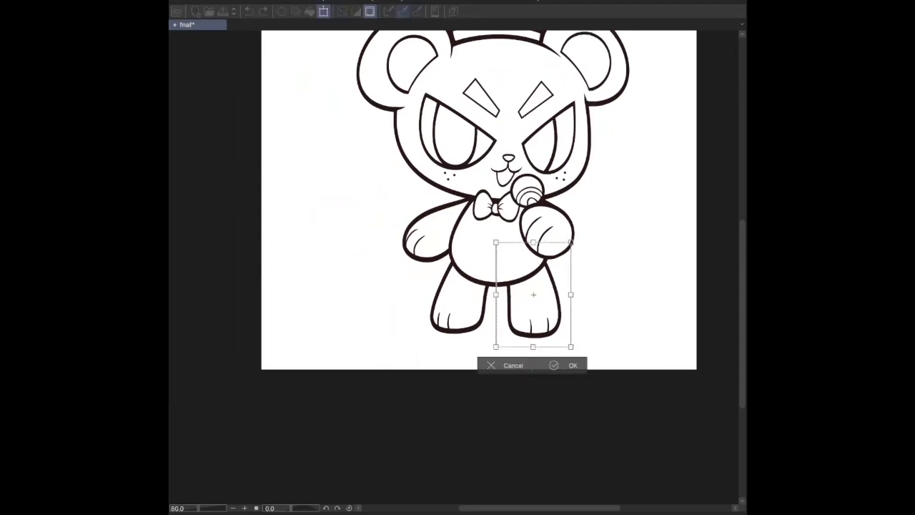
{"action": "key", "text": "h"}
{"action": "key", "text": "Up"}
{"action": "key", "text": "Up"}
{"action": "key", "text": "Up"}
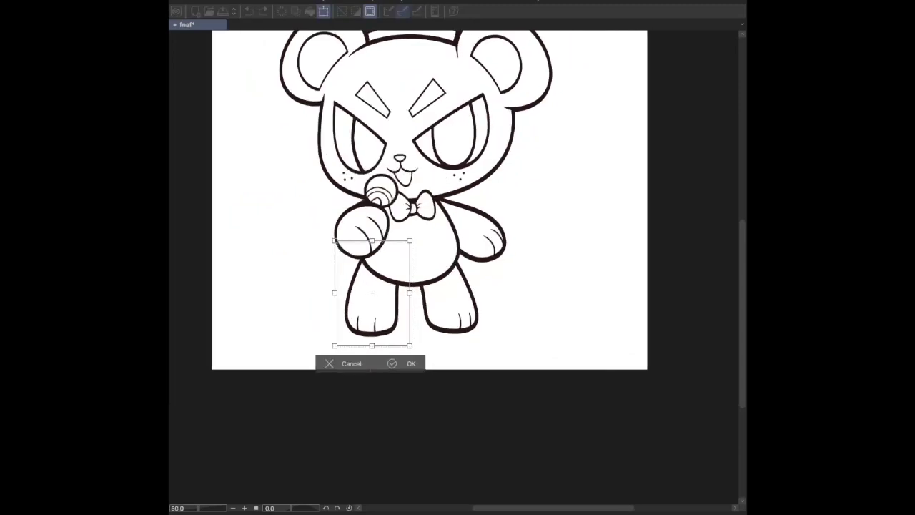
{"action": "key", "text": "Down"}
{"action": "key", "text": "Down"}
{"action": "key", "text": "Down"}
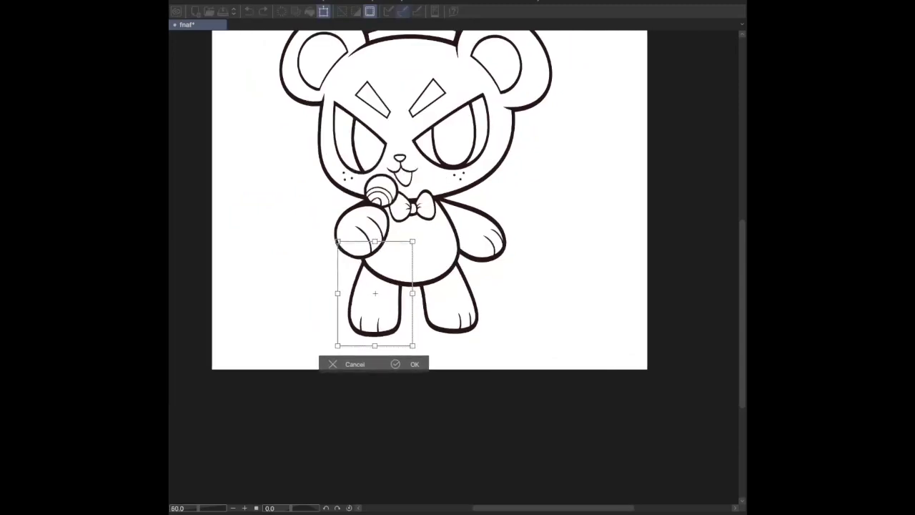
{"action": "key", "text": "Return"}
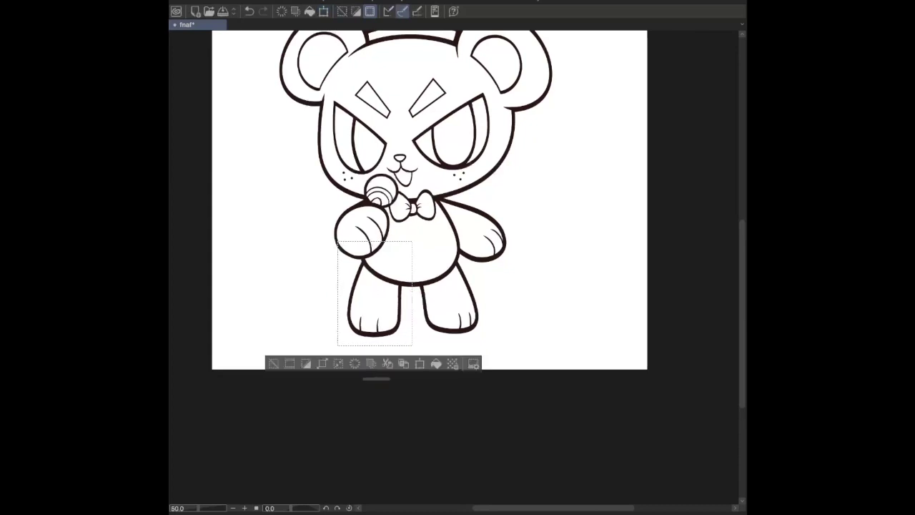
Clear the selection around the leg and compare the adjusted figure in both orientations.
{"action": "scroll", "coordinate": [429, 214], "scroll_direction": "up", "scroll_amount": 2}
{"action": "key", "text": "h"}
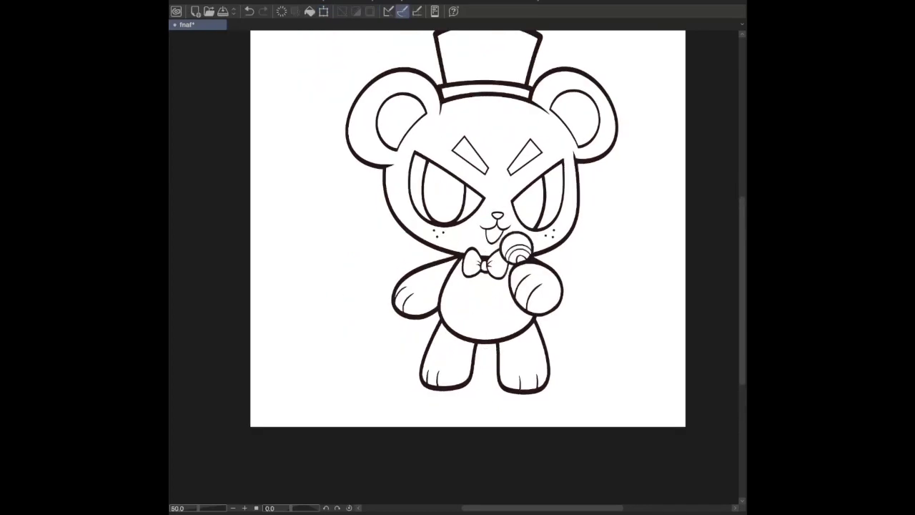
{"action": "key", "text": "h"}
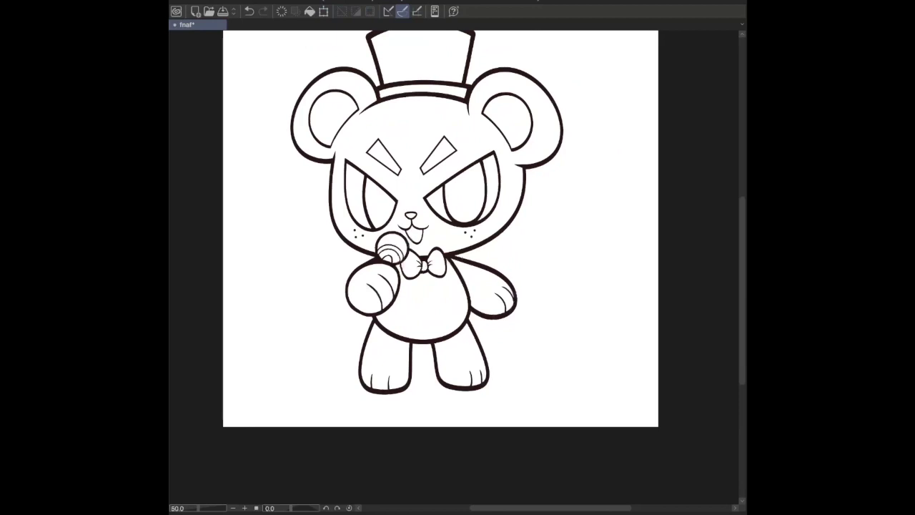
{"action": "scroll", "coordinate": [440, 229], "scroll_direction": "down", "scroll_amount": 2}
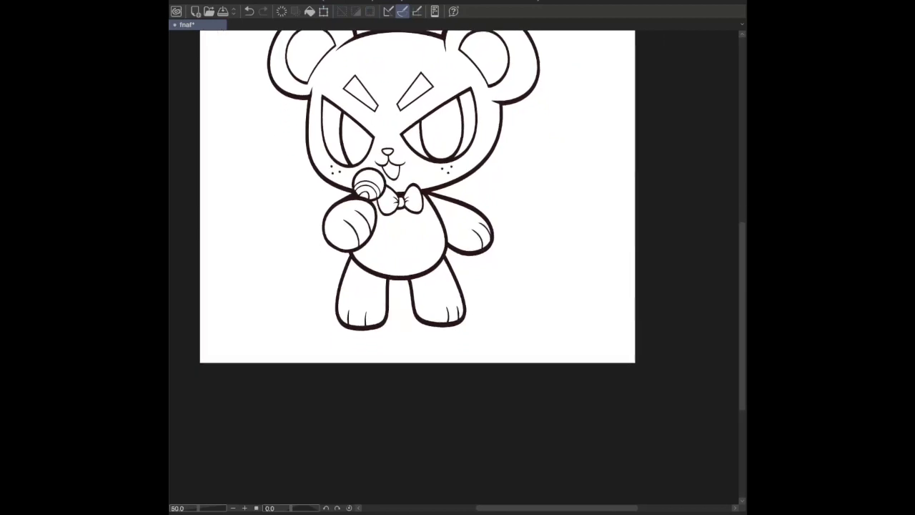
Ink a small, narrow rounded tail between the raised hand and the outer edge of the leg.
{"action": "key", "text": "ctrl+plus"}
{"action": "key", "text": "ctrl+plus"}
{"action": "mouse_move", "coordinate": [237, 268]}
{"action": "left_mouse_down"}
{"action": "mouse_move", "coordinate": [244, 236]}
{"action": "mouse_move", "coordinate": [236, 270]}
{"action": "mouse_move", "coordinate": [246, 236]}
{"action": "mouse_move", "coordinate": [215, 278]}
{"action": "left_mouse_up"}
{"action": "key", "text": "ctrl+z"}
{"action": "key", "text": "ctrl+z"}
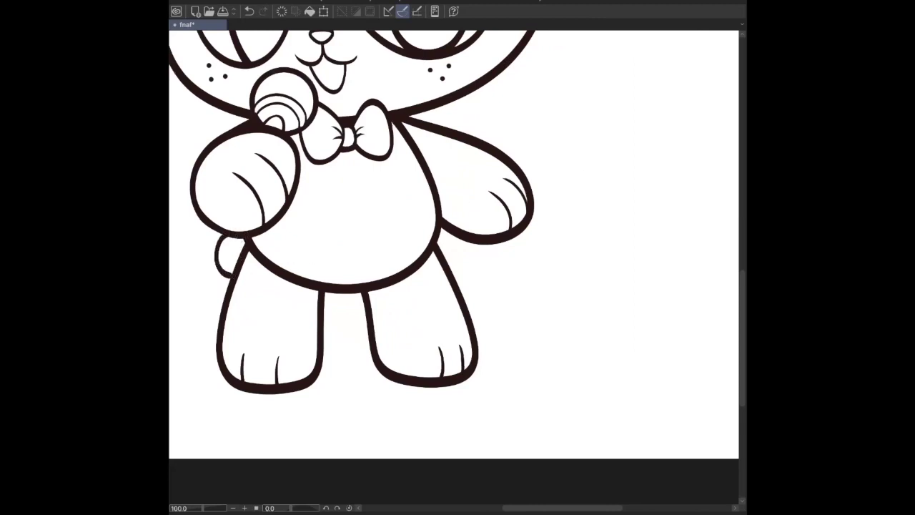
Mirror the canvas view and undo the existing tail beside the raised hand.
{"action": "key", "text": "ctrl+minus"}
{"action": "key", "text": "shift+v"}
{"action": "key", "text": "shift+v"}
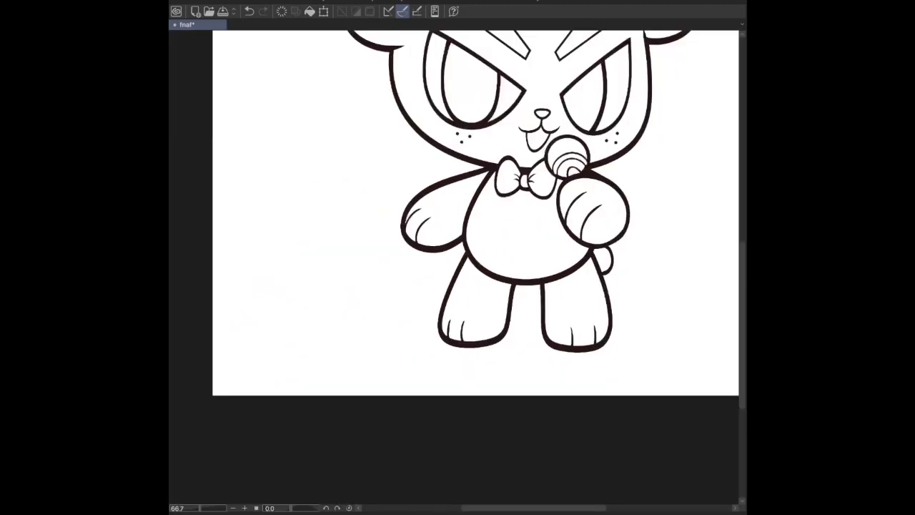
{"action": "key", "text": "ctrl+z"}
{"action": "mouse_move", "coordinate": [596, 236]}
{"action": "left_mouse_down"}
{"action": "mouse_move", "coordinate": [609, 276]}
{"action": "mouse_move", "coordinate": [620, 259]}
{"action": "mouse_move", "coordinate": [604, 273]}
{"action": "left_mouse_up"}
{"action": "key", "text": "ctrl+z"}
{"action": "key", "text": "ctrl+z"}
Try several rounded tail curves between the raised hand and the leg in the mirrored view.
{"action": "left_click_drag", "start_coordinate": [593, 237], "coordinate": [604, 275]}
{"action": "key", "text": "ctrl+z"}
{"action": "left_click_drag", "start_coordinate": [593, 237], "coordinate": [604, 275]}
{"action": "key", "text": "ctrl+z"}
{"action": "mouse_move", "coordinate": [584, 236]}
{"action": "left_mouse_down"}
{"action": "mouse_move", "coordinate": [621, 253]}
{"action": "mouse_move", "coordinate": [597, 276]}
{"action": "left_mouse_up"}
{"action": "key", "text": "ctrl+z"}
{"action": "mouse_move", "coordinate": [586, 241]}
{"action": "left_mouse_down"}
{"action": "mouse_move", "coordinate": [613, 263]}
{"action": "mouse_move", "coordinate": [591, 267]}
{"action": "left_mouse_up"}
{"action": "key", "text": "ctrl+z"}
{"action": "key", "text": "h"}
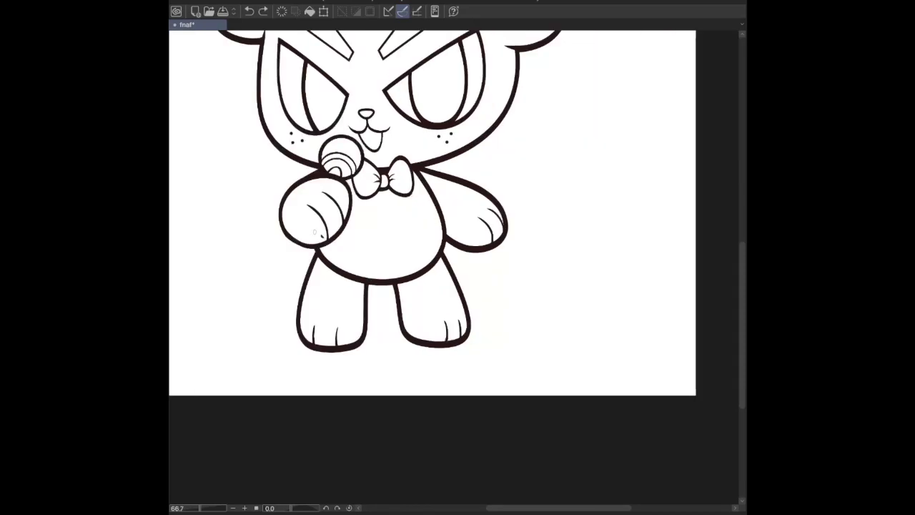
Try other tail curves in the unmirrored view and compare the figure with and without them.
{"action": "left_click_drag", "start_coordinate": [321, 236], "coordinate": [308, 270]}
{"action": "key", "text": "ctrl+z"}
{"action": "key", "text": "ctrl+y"}
{"action": "key", "text": "ctrl+z"}
{"action": "key", "text": "ctrl+y"}
{"action": "key", "text": "ctrl+z"}
{"action": "key", "text": "ctrl+y"}
{"action": "key", "text": "ctrl+z"}
{"action": "mouse_move", "coordinate": [320, 228]}
{"action": "left_mouse_down"}
{"action": "mouse_move", "coordinate": [317, 273]}
{"action": "mouse_move", "coordinate": [285, 261]}
{"action": "left_mouse_up"}
{"action": "key", "text": "ctrl+z"}
{"action": "key", "text": "ctrl+z"}
Ink a rounded tail curve starting inside the raised hand and ending over the edge of the upper leg.
{"action": "left_click_drag", "start_coordinate": [315, 227], "coordinate": [316, 268]}
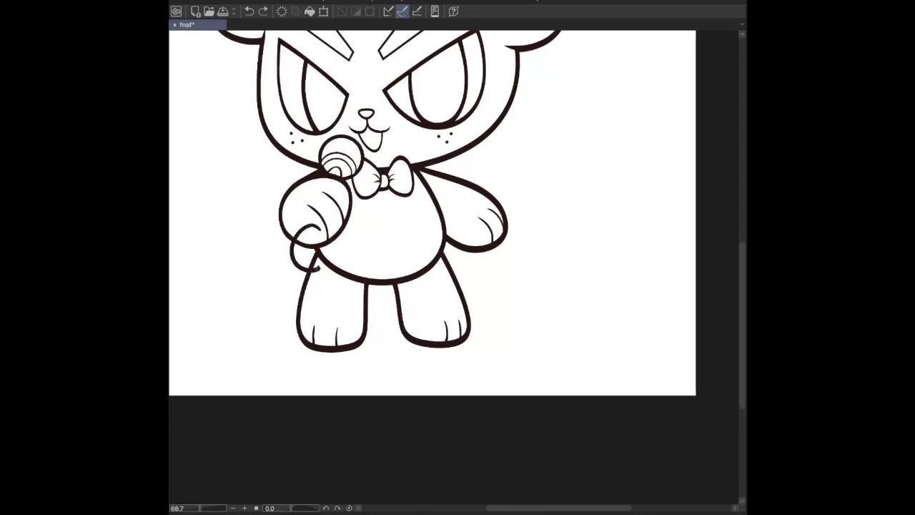
{"action": "key", "text": "ctrl+z"}
{"action": "left_click_drag", "start_coordinate": [315, 227], "coordinate": [316, 269]}
{"action": "key", "text": "ctrl+z"}
{"action": "key", "text": "ctrl+z"}
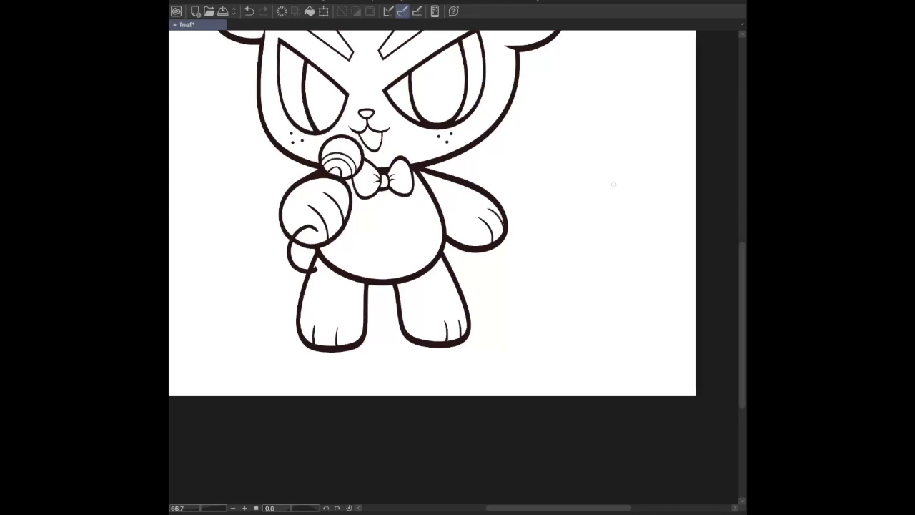
Adjust the tail's angle with a free transform in the mirrored view and erase its lines overlapping the hand and leg.
{"action": "key", "text": "ctrl+shift+v"}
{"action": "key", "text": "ctrl+shift+v"}
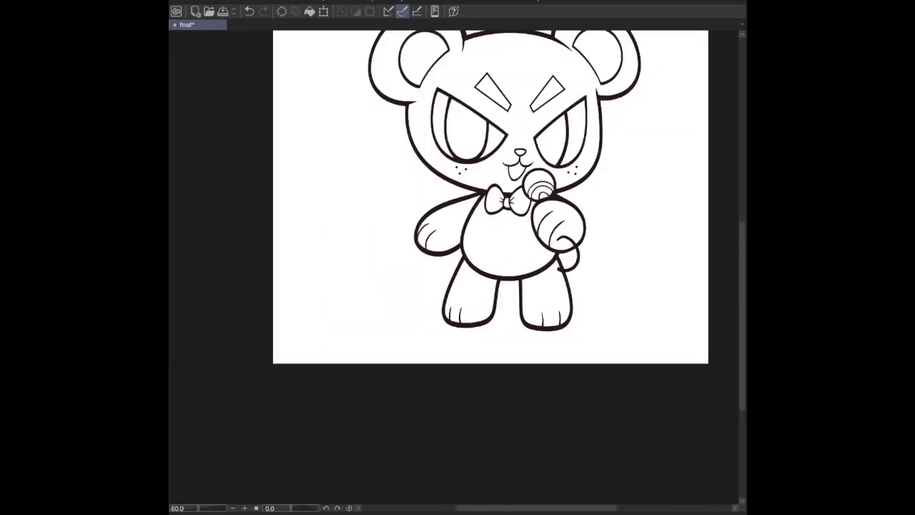
{"action": "key", "text": "ctrl+t"}
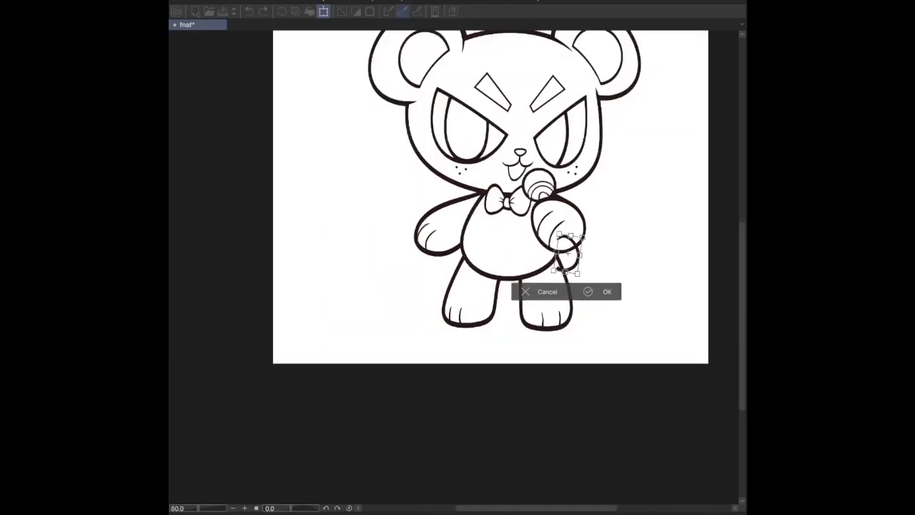
{"action": "key", "text": "Return"}
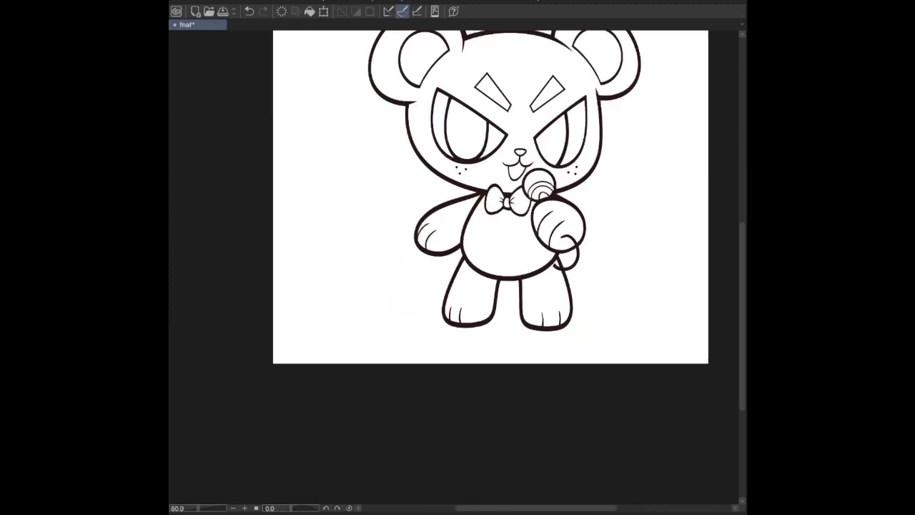
{"action": "left_click_drag", "start_coordinate": [561, 236], "coordinate": [575, 241]}
{"action": "key", "text": "h"}
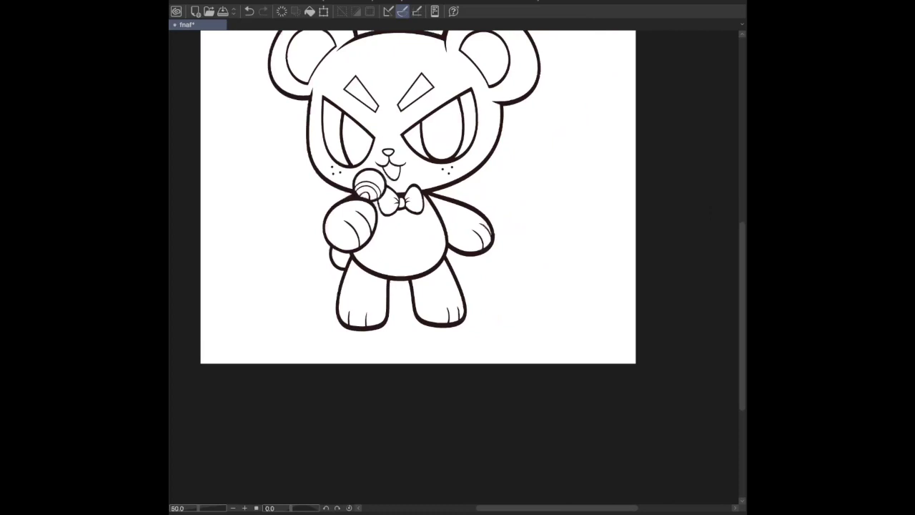
Save the drawing and check the full lineart against a temporarily pasted reference image.
{"action": "scroll", "coordinate": [457, 214], "scroll_direction": "up", "scroll_amount": 3}
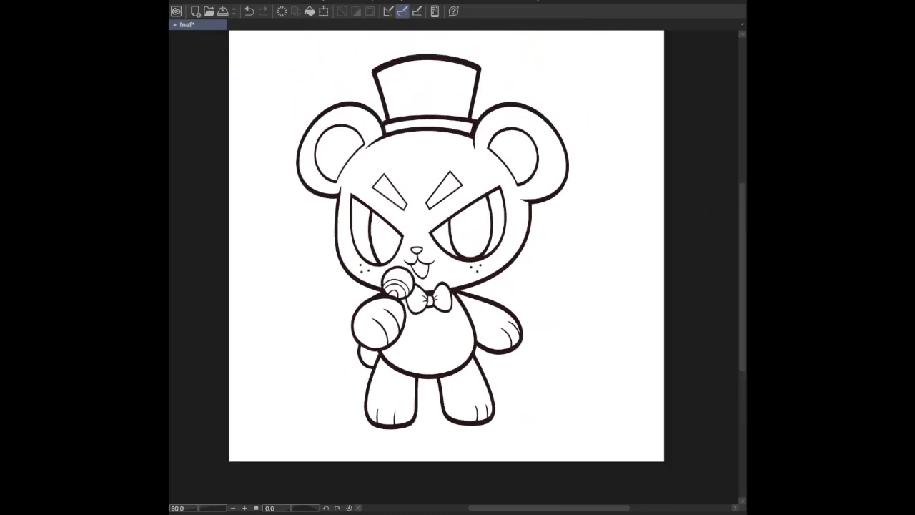
{"action": "key", "text": "ctrl+s"}
{"action": "key", "text": "ctrl+equal"}
{"action": "key", "text": "ctrl+equal"}
{"action": "key", "text": "ctrl+minus"}
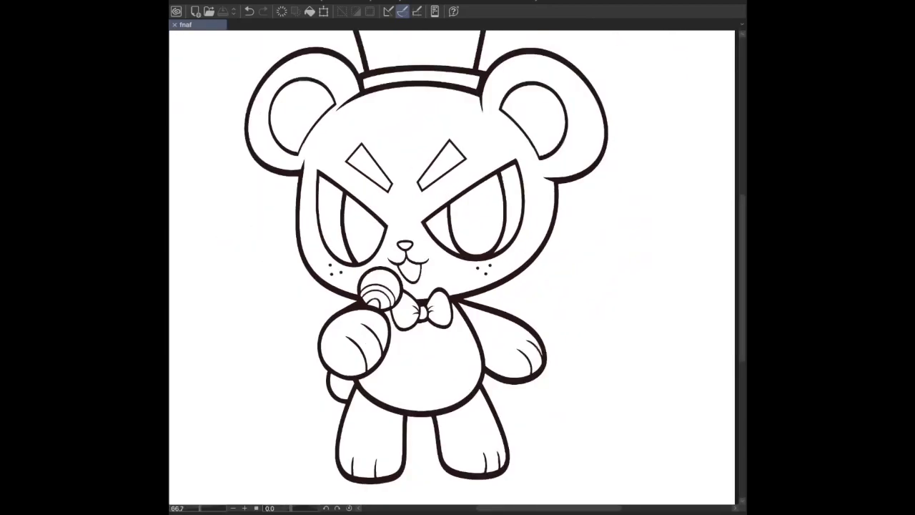
{"action": "key", "text": "ctrl+minus"}
{"action": "key", "text": "ctrl+v"}
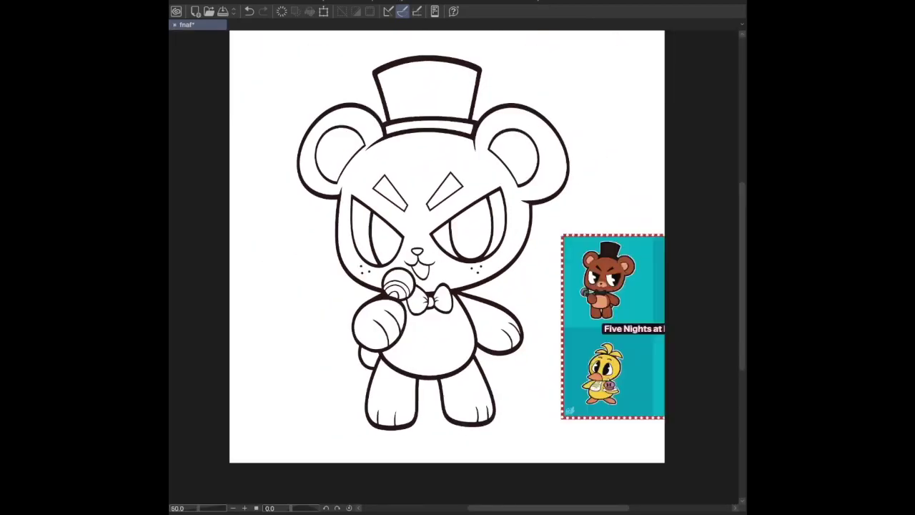
{"action": "key", "text": "ctrl+z"}
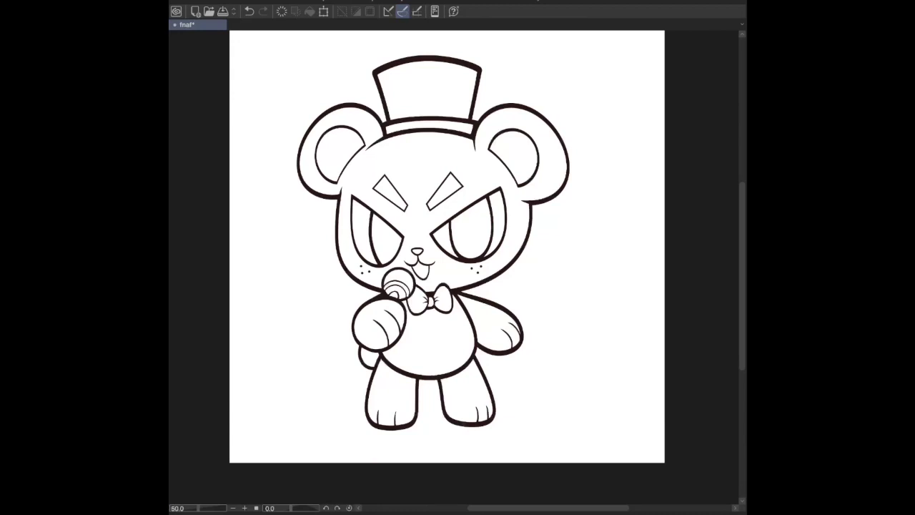
Fill the whole bear with a reddish-brown base colour and the top hat with near-black, and save.
{"action": "key", "text": "ctrl+d"}
{"action": "key", "text": "ctrl+a"}
{"action": "mouse_move", "coordinate": [562, 232]}
{"action": "left_mouse_down"}
{"action": "mouse_move", "coordinate": [522, 377]}
{"action": "mouse_move", "coordinate": [430, 454]}
{"action": "mouse_move", "coordinate": [341, 394]}
{"action": "mouse_move", "coordinate": [347, 299]}
{"action": "mouse_move", "coordinate": [286, 115]}
{"action": "mouse_move", "coordinate": [433, 39]}
{"action": "mouse_move", "coordinate": [592, 137]}
{"action": "mouse_move", "coordinate": [547, 271]}
{"action": "mouse_move", "coordinate": [562, 234]}
{"action": "left_mouse_up"}
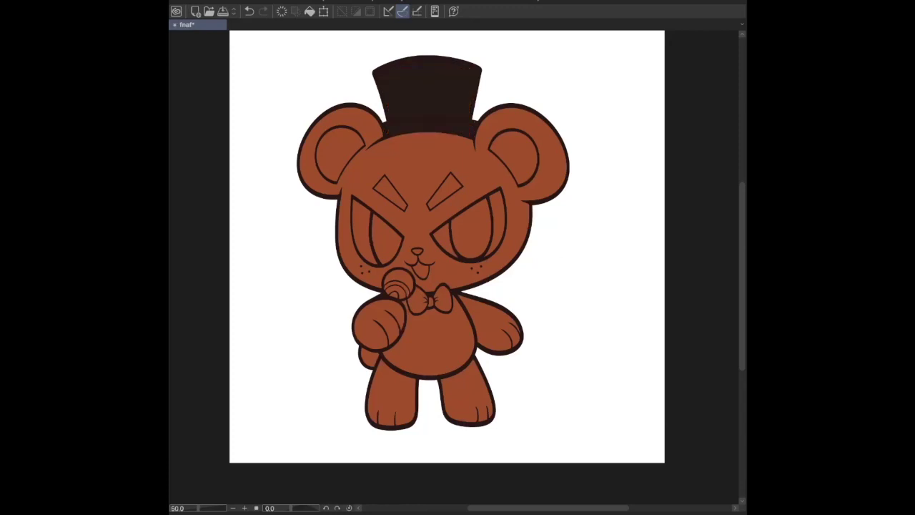
{"action": "key", "text": "ctrl+s"}
{"action": "key", "text": "ctrl+plus"}
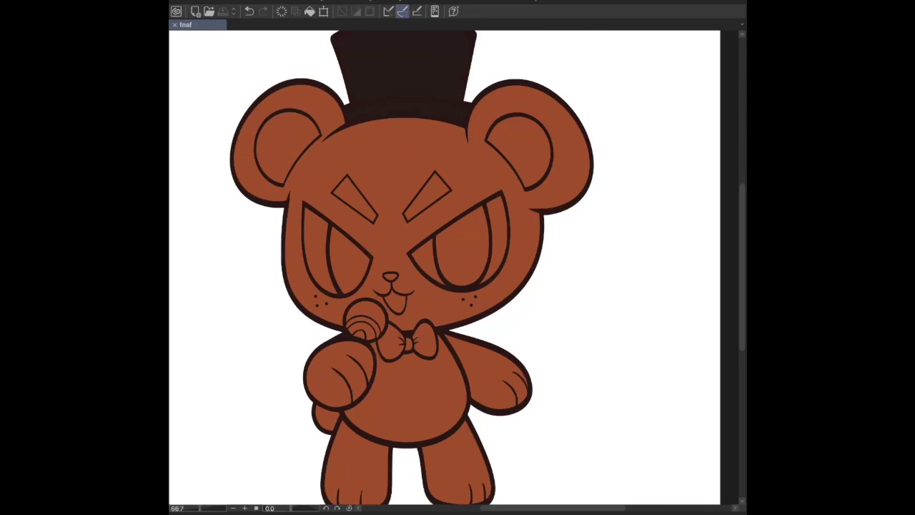
Try a dark bluish-grey fill on the top hat and compare it with the near-black version.
{"action": "key", "text": "ctrl+z"}
{"action": "key", "text": "ctrl+z"}
{"action": "key", "text": "ctrl+minus"}
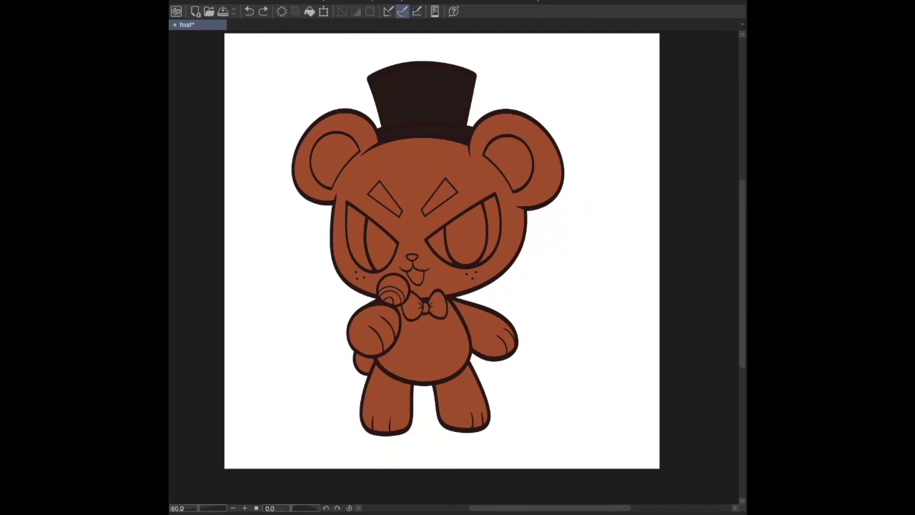
{"action": "key", "text": "ctrl+y"}
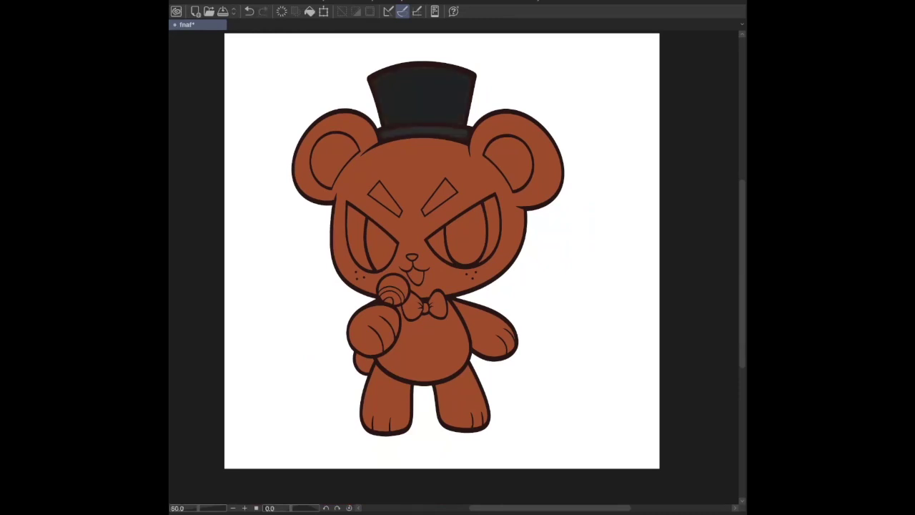
{"action": "key", "text": "ctrl+s"}
{"action": "key", "text": "ctrl+z"}
{"action": "key", "text": "ctrl+z"}
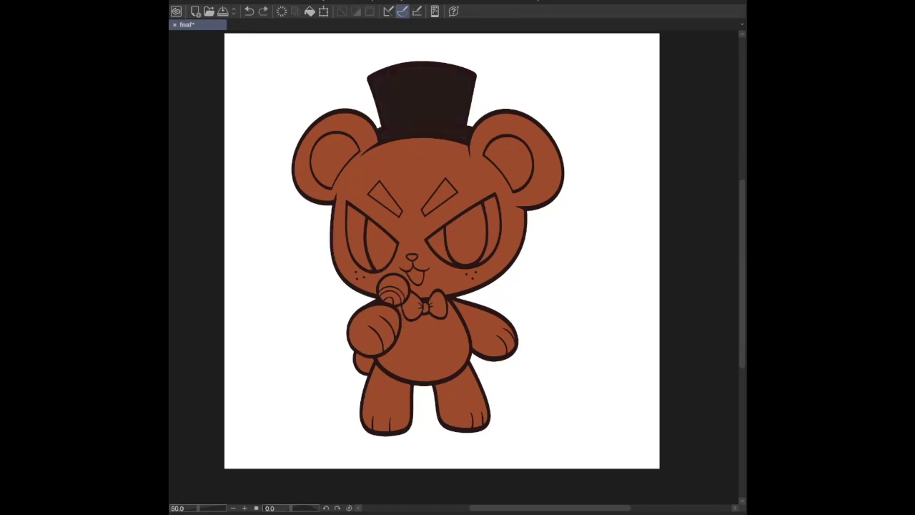
{"action": "key", "text": "ctrl+y"}
{"action": "key", "text": "ctrl+y"}
{"action": "key", "text": "ctrl+z"}
{"action": "key", "text": "ctrl+y"}
Replace the fill of the top hat and its band with a dark warm grey and save the drawing.
{"action": "key", "text": "shift+BackSpace"}
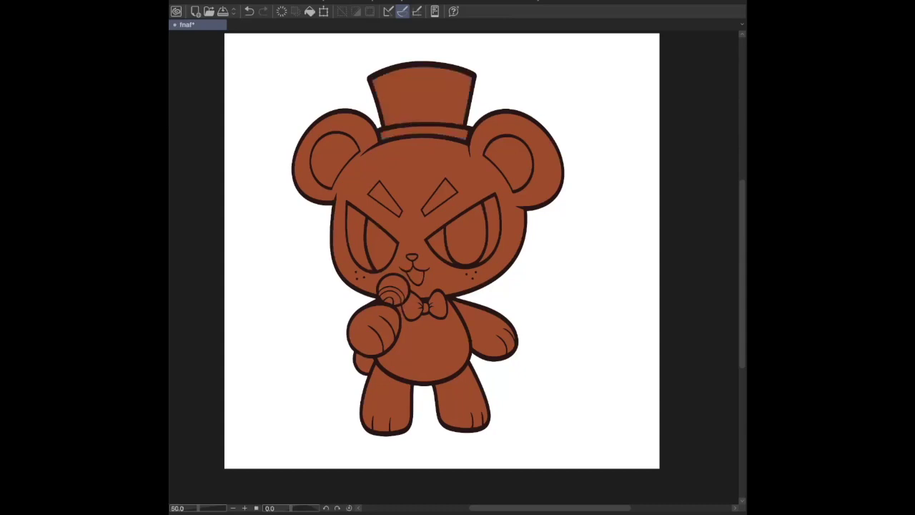
{"action": "key", "text": "BackSpace"}
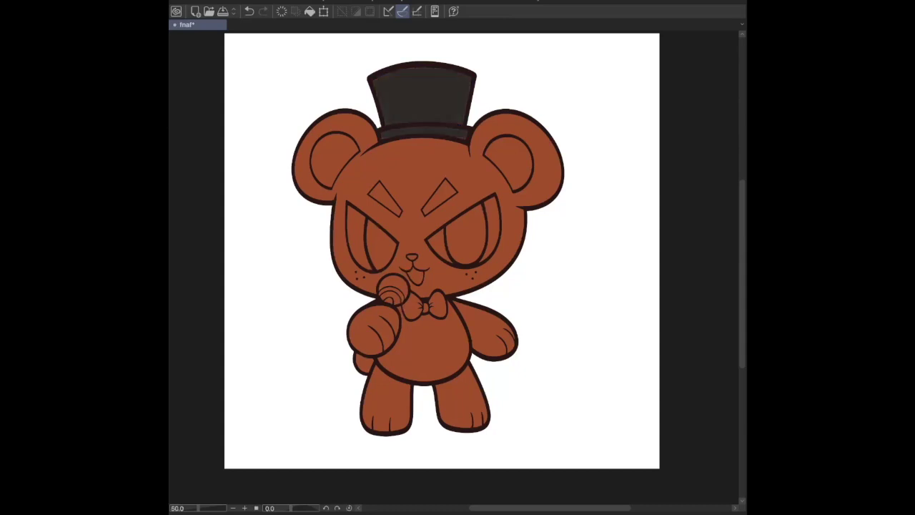
{"action": "key", "text": "ctrl+s"}
{"action": "key", "text": "ctrl+minus"}
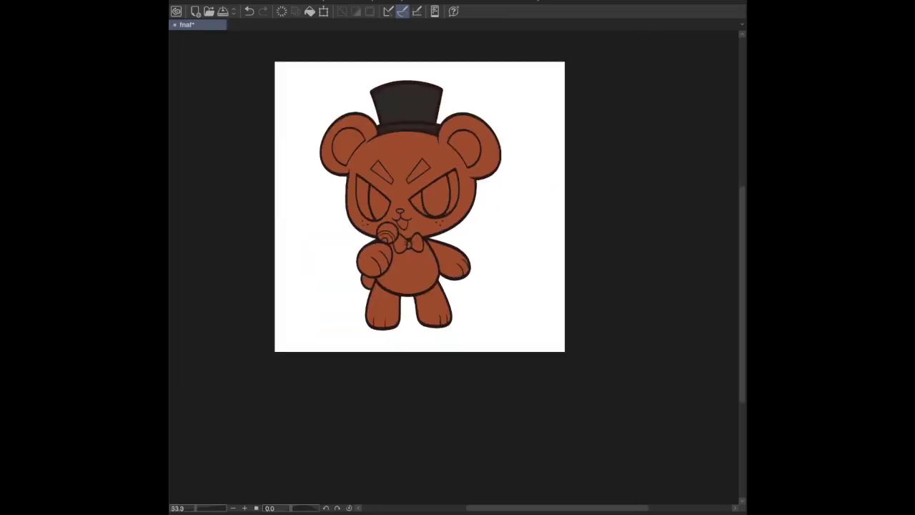
Fill the white areas of both eyes with off-white and save the drawing.
{"action": "scroll", "coordinate": [406, 231], "scroll_direction": "up", "scroll_amount": 3}
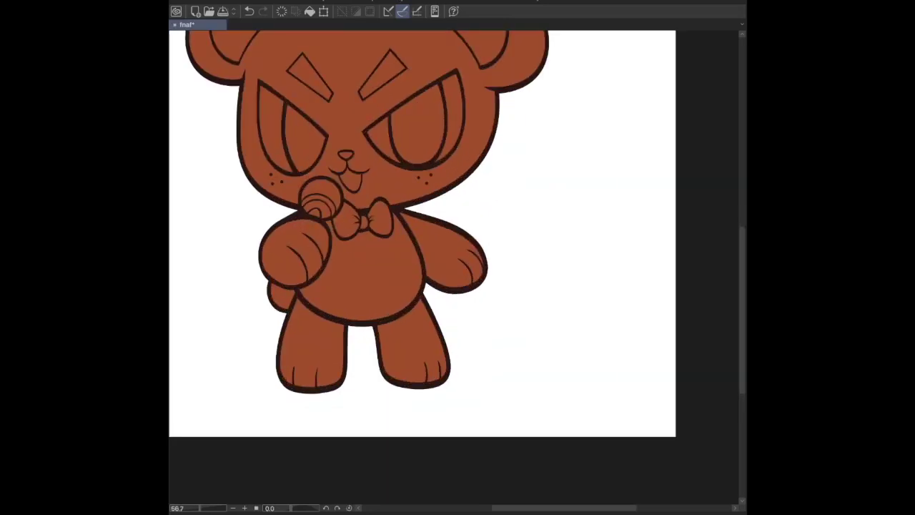
{"action": "left_click", "coordinate": [272, 129]}
{"action": "key", "text": "ctrl+z"}
{"action": "key", "text": "ctrl+y"}
{"action": "left_click", "coordinate": [449, 114]}
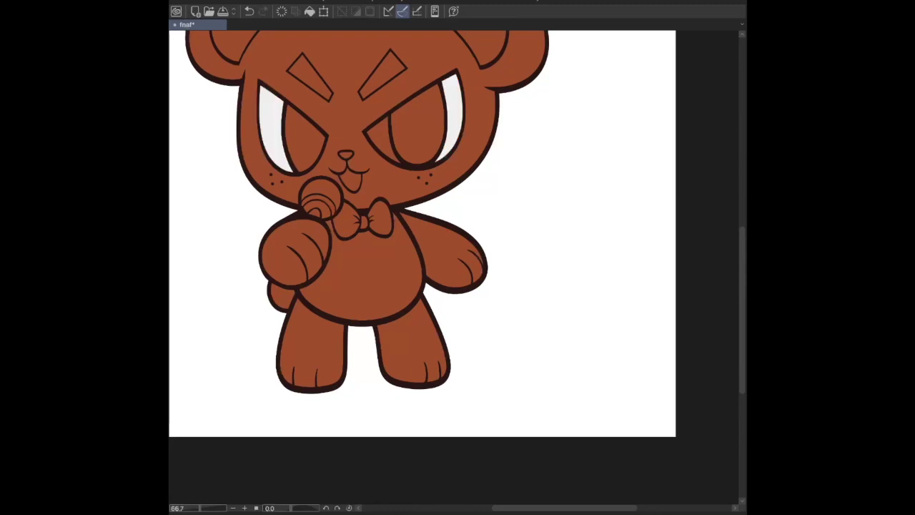
{"action": "left_click", "coordinate": [377, 141]}
{"action": "key", "text": "ctrl+s"}
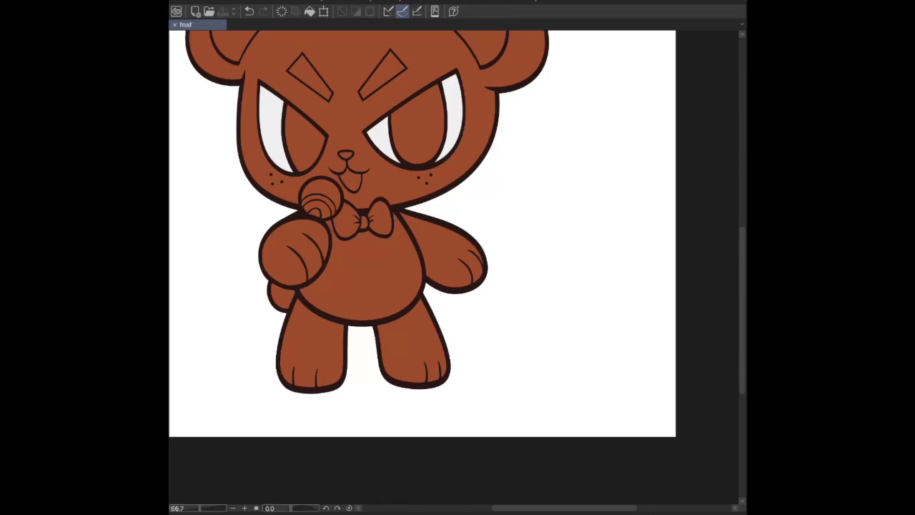
Try filling both pupils with near-black, review the figure, and undo the fills.
{"action": "left_click", "coordinate": [304, 136]}
{"action": "left_click", "coordinate": [422, 125]}
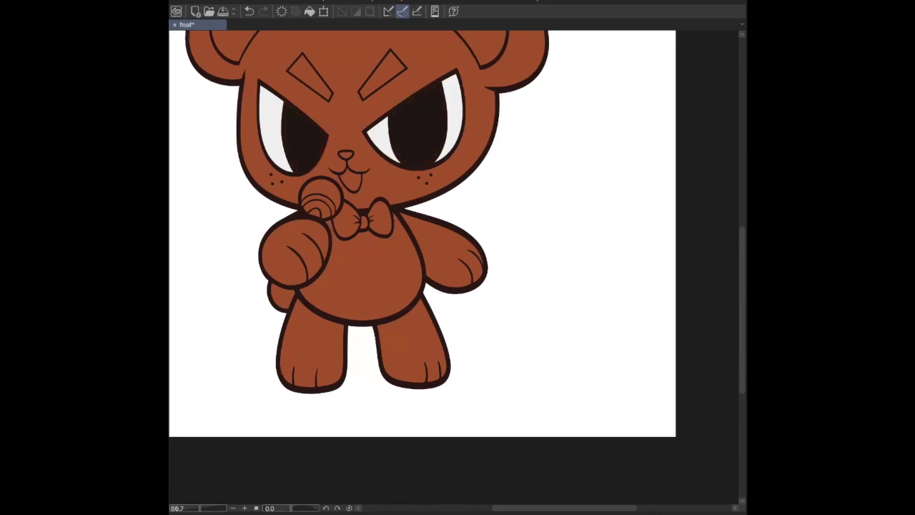
{"action": "key", "text": "ctrl+minus"}
{"action": "key", "text": "ctrl+minus"}
{"action": "key", "text": "ctrl+s"}
{"action": "key", "text": "ctrl+plus"}
{"action": "key", "text": "ctrl+plus"}
{"action": "key", "text": "ctrl+plus"}
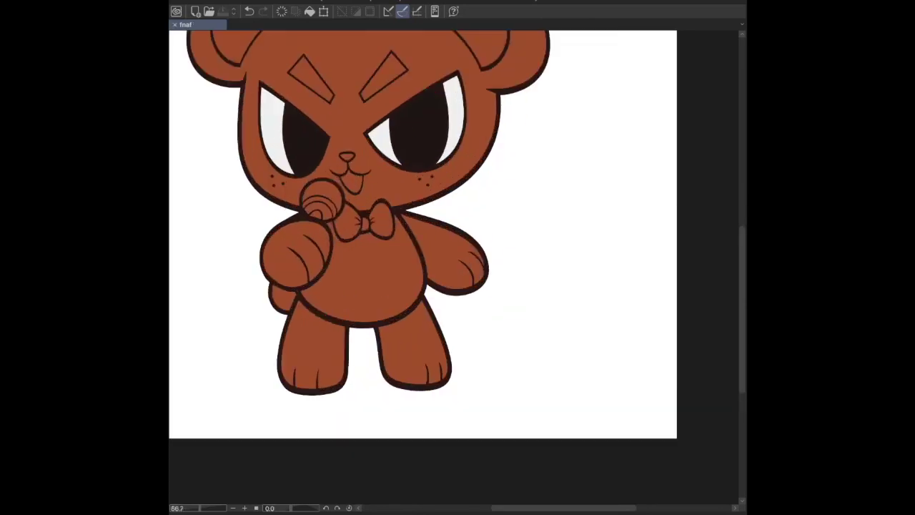
{"action": "key", "text": "ctrl+z"}
{"action": "key", "text": "ctrl+z"}
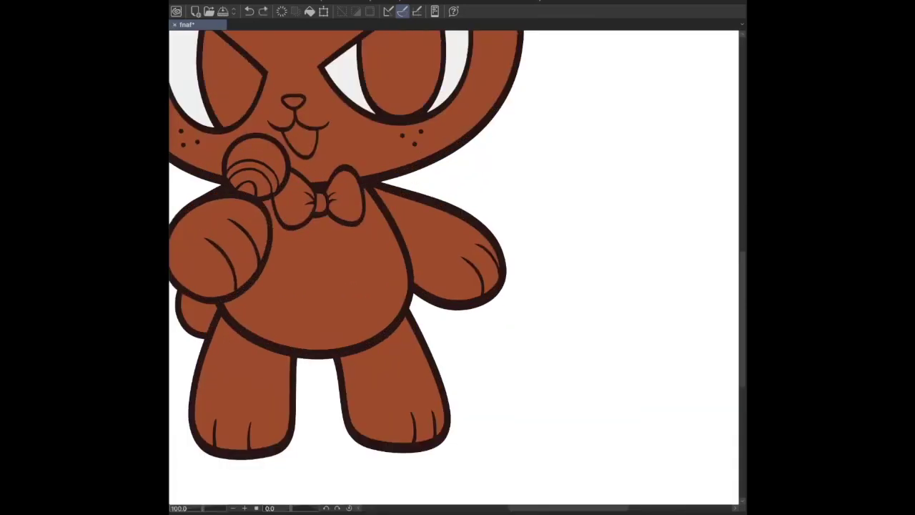
Fill both pupils and the nose with near-black and save the drawing.
{"action": "left_click", "coordinate": [230, 79]}
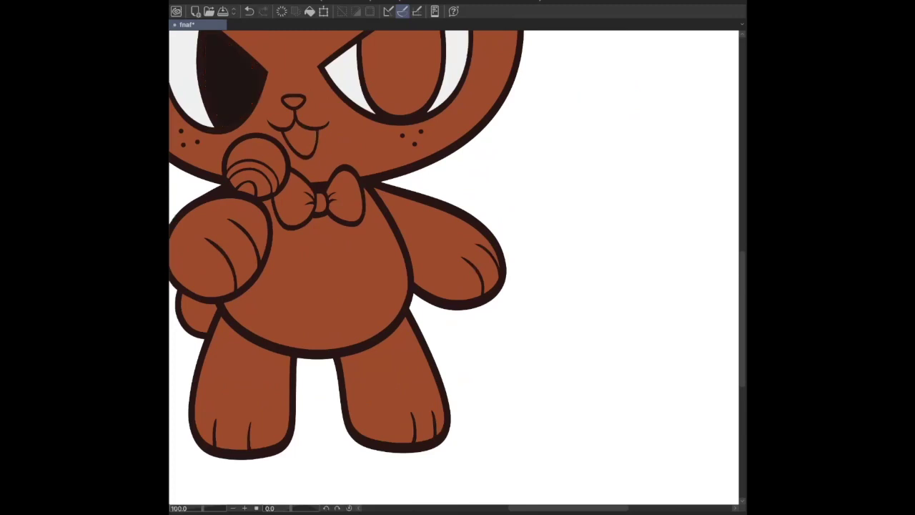
{"action": "left_click", "coordinate": [400, 71]}
{"action": "key", "text": "ctrl+minus"}
{"action": "key", "text": "ctrl+s"}
{"action": "key", "text": "ctrl+alt+0"}
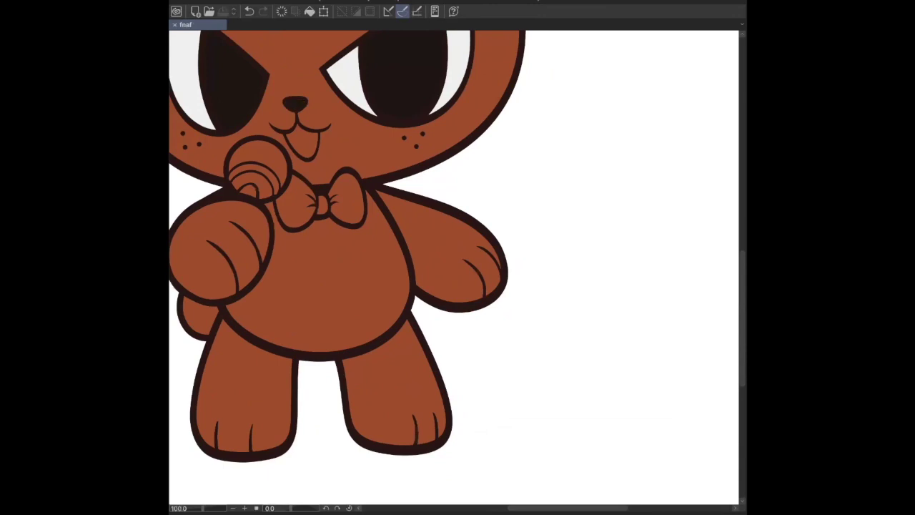
Check the muzzle on a temporarily pasted reference image and paint a rounded peach muzzle patch around the nose.
{"action": "key", "text": "ctrl+v"}
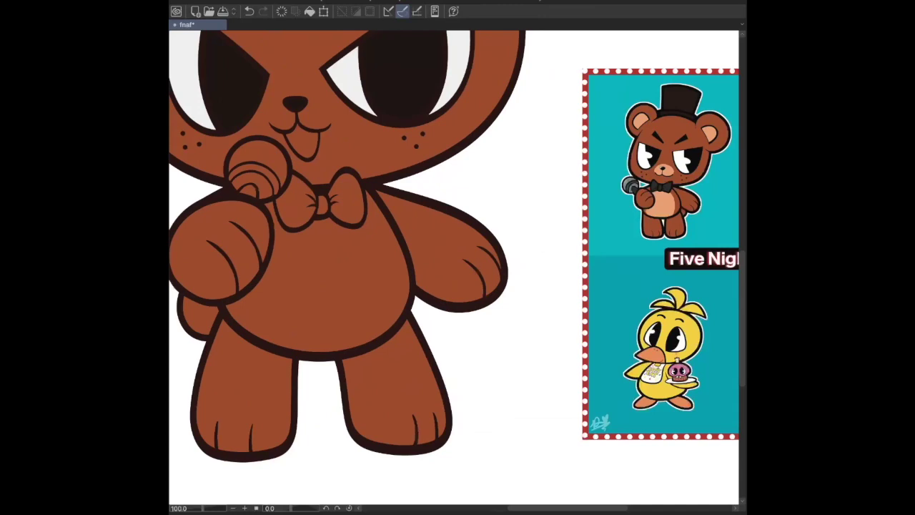
{"action": "key", "text": "ctrl+z"}
{"action": "mouse_move", "coordinate": [284, 118]}
{"action": "left_mouse_down"}
{"action": "mouse_move", "coordinate": [273, 123]}
{"action": "mouse_move", "coordinate": [270, 91]}
{"action": "mouse_move", "coordinate": [328, 125]}
{"action": "left_mouse_up"}
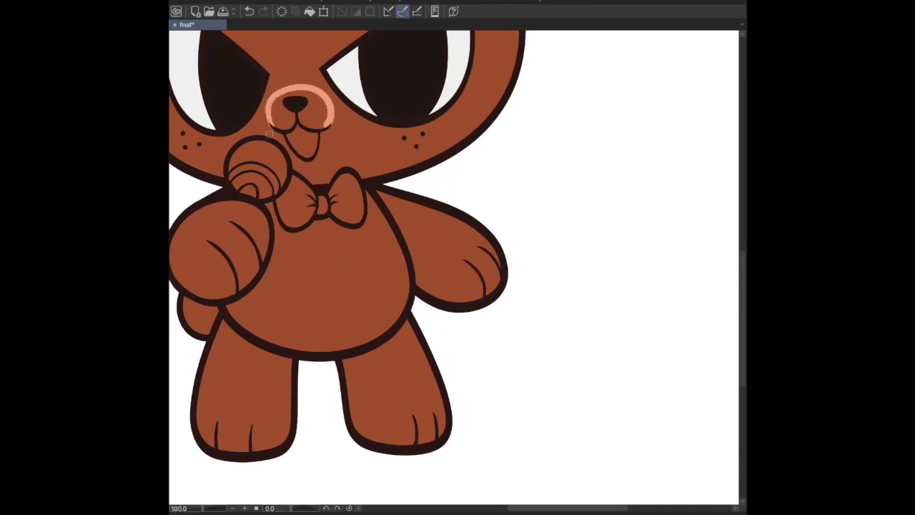
{"action": "key", "text": "ctrl+z"}
{"action": "mouse_move", "coordinate": [268, 123]}
{"action": "left_mouse_down"}
{"action": "mouse_move", "coordinate": [320, 126]}
{"action": "mouse_move", "coordinate": [277, 129]}
{"action": "mouse_move", "coordinate": [335, 106]}
{"action": "mouse_move", "coordinate": [322, 127]}
{"action": "mouse_move", "coordinate": [271, 123]}
{"action": "mouse_move", "coordinate": [327, 127]}
{"action": "left_mouse_up"}
{"action": "key", "text": "ctrl+z"}
{"action": "key", "text": "ctrl+z"}
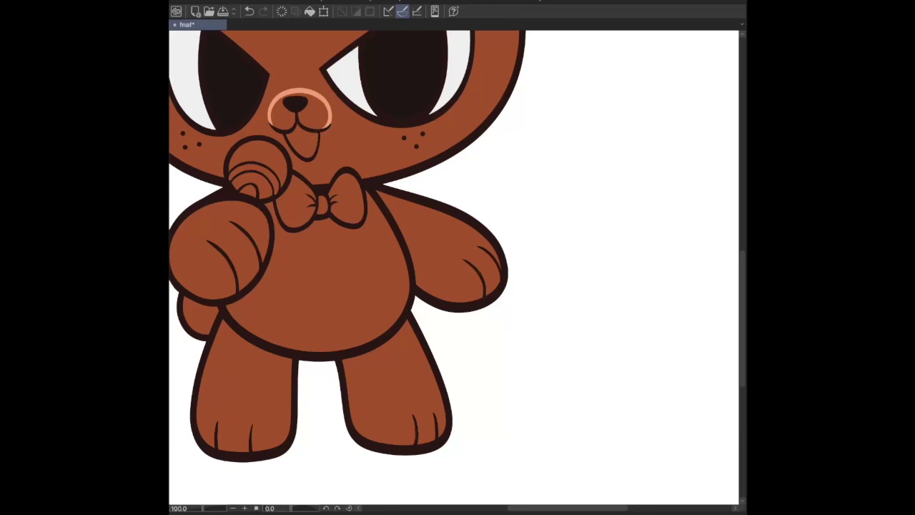
{"action": "left_click_drag", "start_coordinate": [329, 127], "coordinate": [329, 128]}
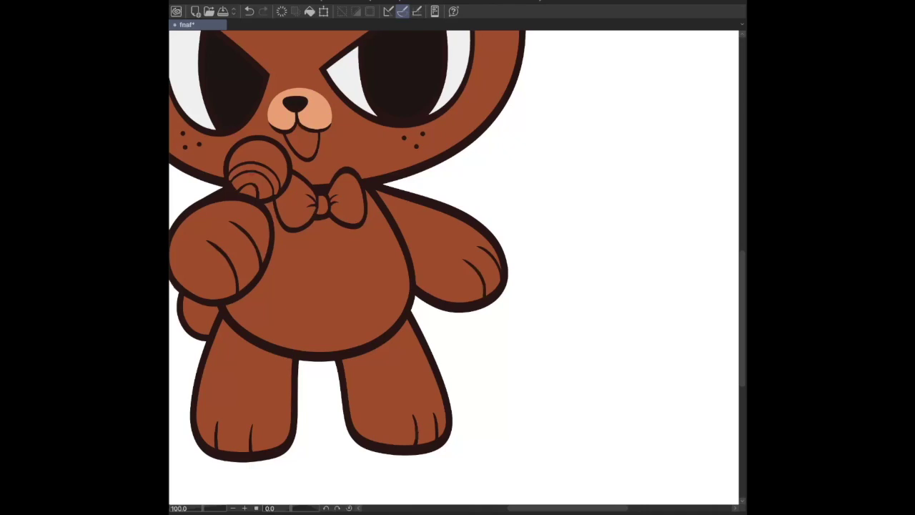
Fill the open mouth with near-black, add a pink tongue inside it, and save the drawing.
{"action": "left_click", "coordinate": [304, 143]}
{"action": "key", "text": "ctrl+s"}
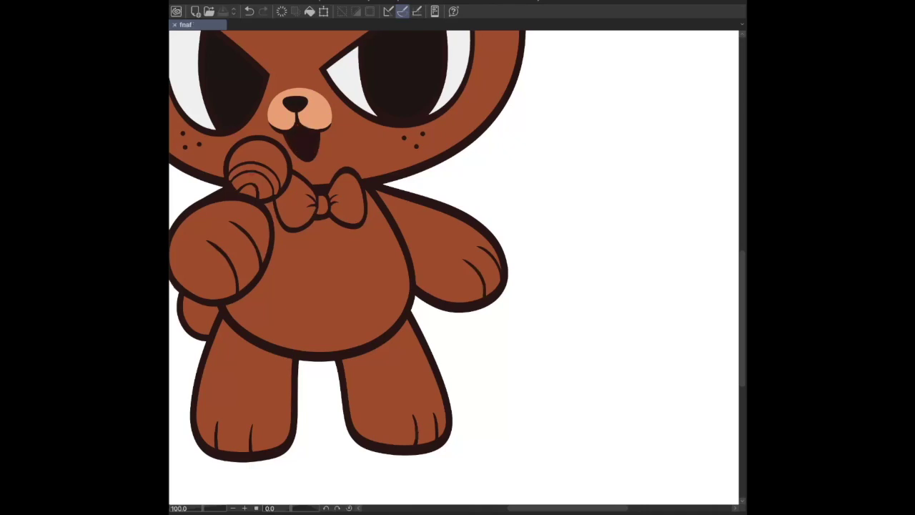
{"action": "left_click", "coordinate": [304, 146]}
{"action": "key", "text": "ctrl+s"}
{"action": "left_click", "coordinate": [304, 150]}
{"action": "key", "text": "ctrl+z"}
{"action": "left_click", "coordinate": [301, 152]}
{"action": "key", "text": "ctrl+s"}
Fill both angled eyebrows with near-black and save the drawing.
{"action": "scroll", "coordinate": [354, 224], "scroll_direction": "down", "scroll_amount": 2}
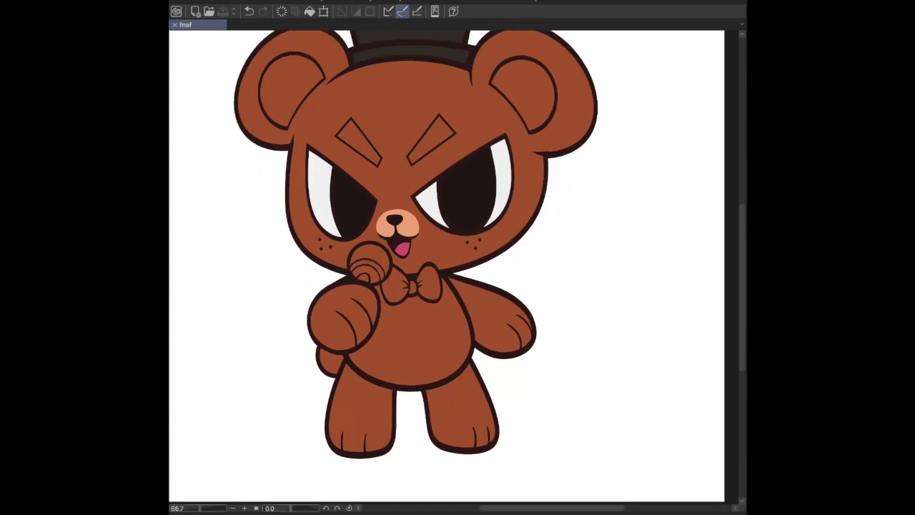
{"action": "left_click", "coordinate": [358, 140]}
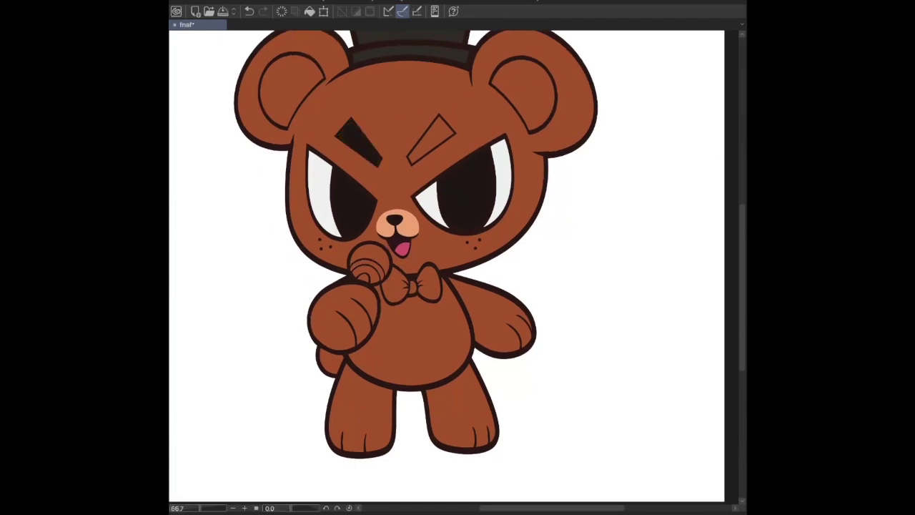
{"action": "left_click", "coordinate": [431, 138]}
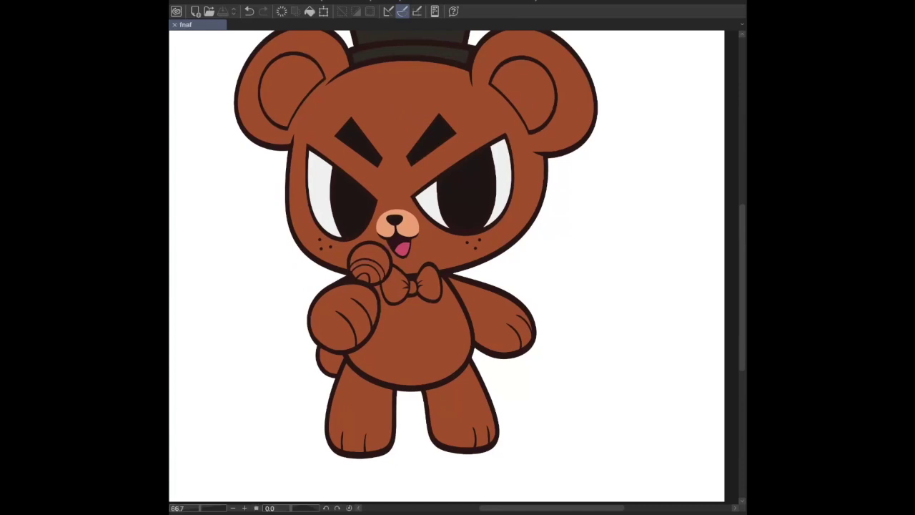
Check the bow tie on the pasted reference image, try filling its left loop with near-black, and undo the fill.
{"action": "scroll", "coordinate": [447, 266], "scroll_direction": "down", "scroll_amount": 2}
{"action": "left_click", "coordinate": [386, 209]}
{"action": "key", "text": "ctrl+z"}
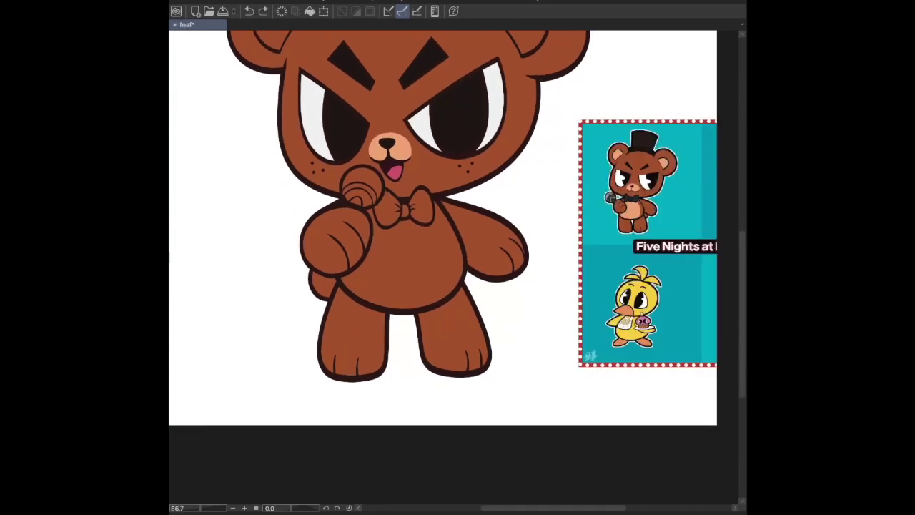
{"action": "key", "text": "ctrl+y"}
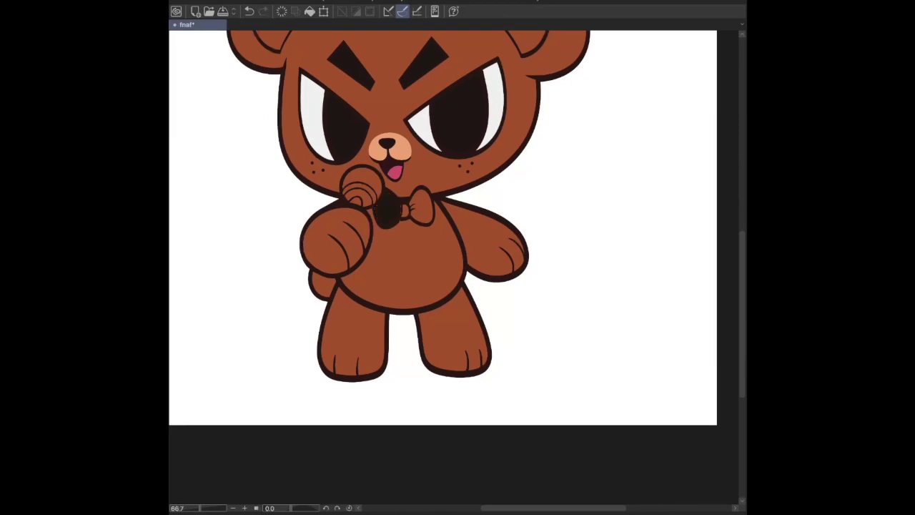
{"action": "key", "text": "ctrl+y"}
{"action": "key", "text": "ctrl+z"}
{"action": "scroll", "coordinate": [443, 227], "scroll_direction": "up", "scroll_amount": 3}
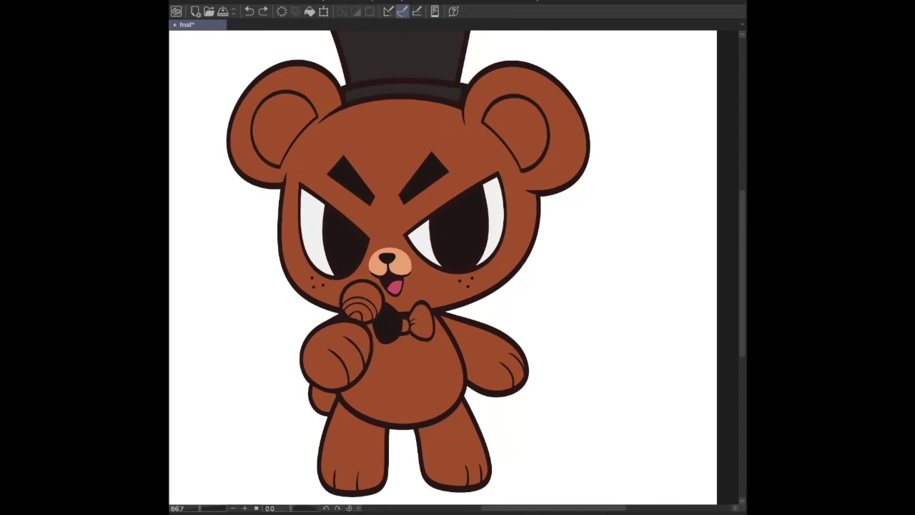
{"action": "key", "text": "ctrl+z"}
{"action": "key", "text": "ctrl+z"}
{"action": "key", "text": "ctrl+y"}
{"action": "key", "text": "ctrl+y"}
{"action": "key", "text": "ctrl+z"}
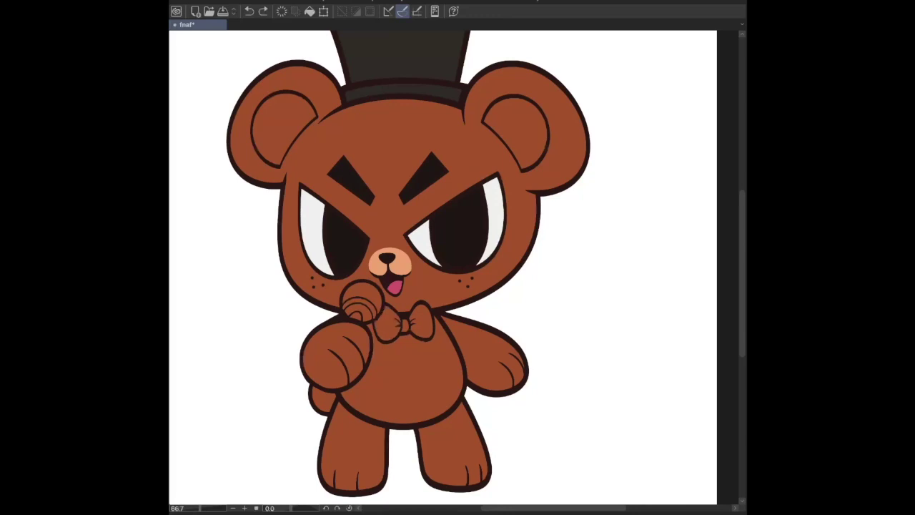
Fill both loops and the knot of the bow tie with dark grey and save the drawing.
{"action": "key", "text": "ctrl+y"}
{"action": "left_click", "coordinate": [420, 323]}
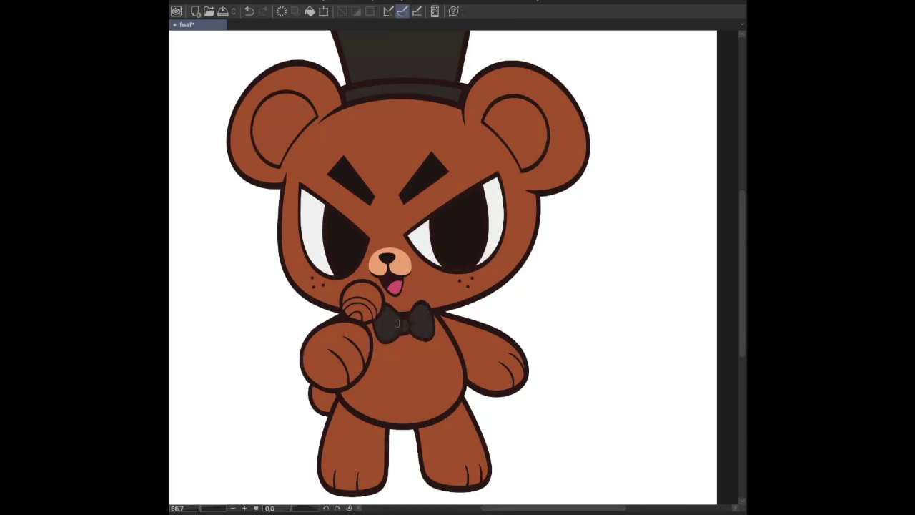
{"action": "scroll", "coordinate": [444, 271], "scroll_direction": "down", "scroll_amount": 3}
{"action": "key", "text": "ctrl+s"}
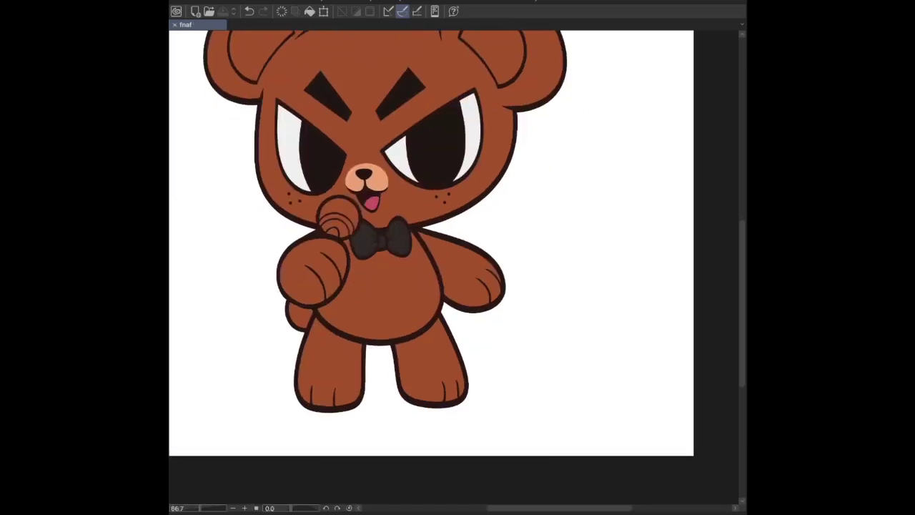
Check the belly on the pasted reference image, outline a rounded belly patch in peach, fill it, and save the drawing.
{"action": "scroll", "coordinate": [429, 250], "scroll_direction": "right", "scroll_amount": 2}
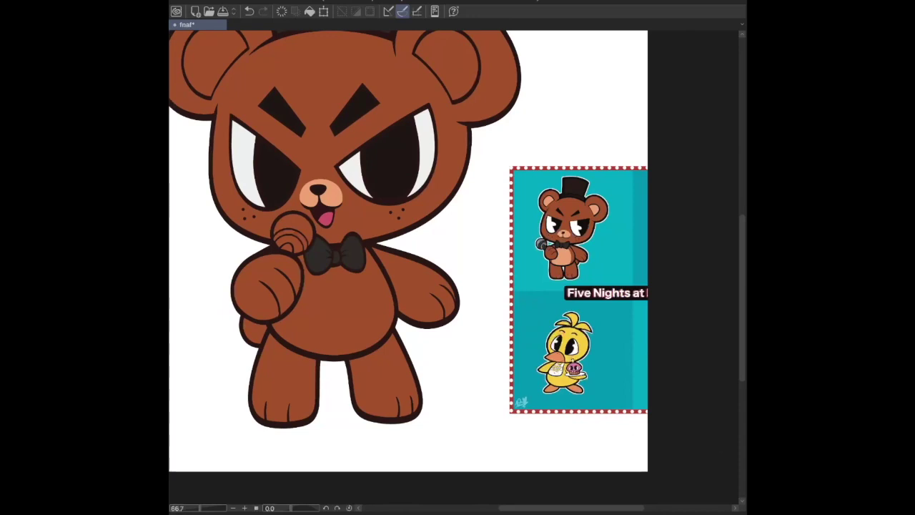
{"action": "key", "text": "ctrl+plus"}
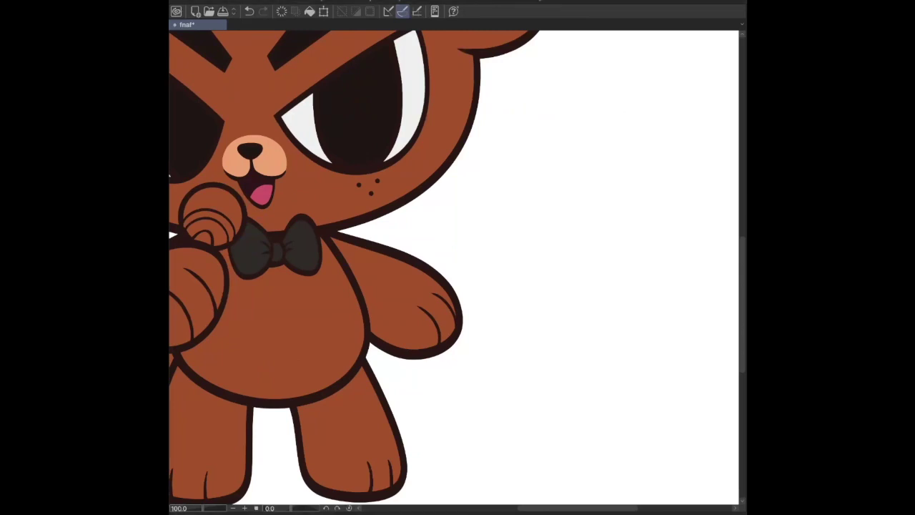
{"action": "mouse_move", "coordinate": [225, 386]}
{"action": "left_mouse_down"}
{"action": "mouse_move", "coordinate": [361, 297]}
{"action": "mouse_move", "coordinate": [389, 183]}
{"action": "left_mouse_up"}
{"action": "mouse_move", "coordinate": [478, 240]}
{"action": "left_mouse_down"}
{"action": "mouse_move", "coordinate": [476, 294]}
{"action": "mouse_move", "coordinate": [468, 295]}
{"action": "left_mouse_up"}
{"action": "key", "text": "ctrl+z"}
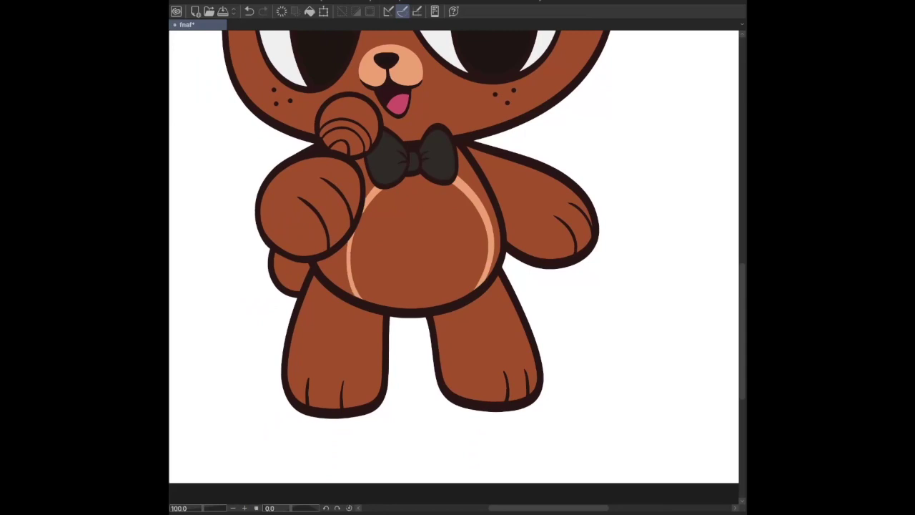
{"action": "left_click", "coordinate": [386, 236]}
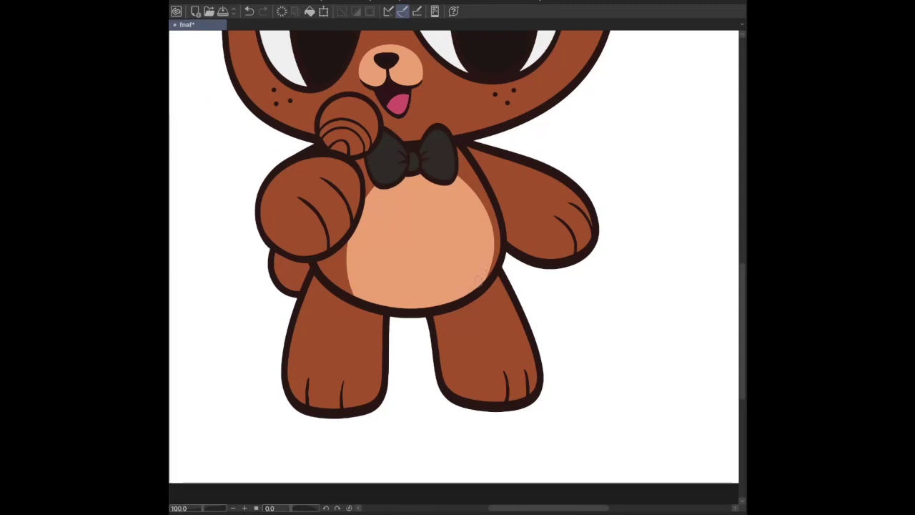
{"action": "scroll", "coordinate": [401, 190], "scroll_direction": "down", "scroll_amount": 4}
{"action": "key", "text": "ctrl+s"}
Fill both inner ears with the same peach as the belly and save the drawing.
{"action": "left_click", "coordinate": [330, 127]}
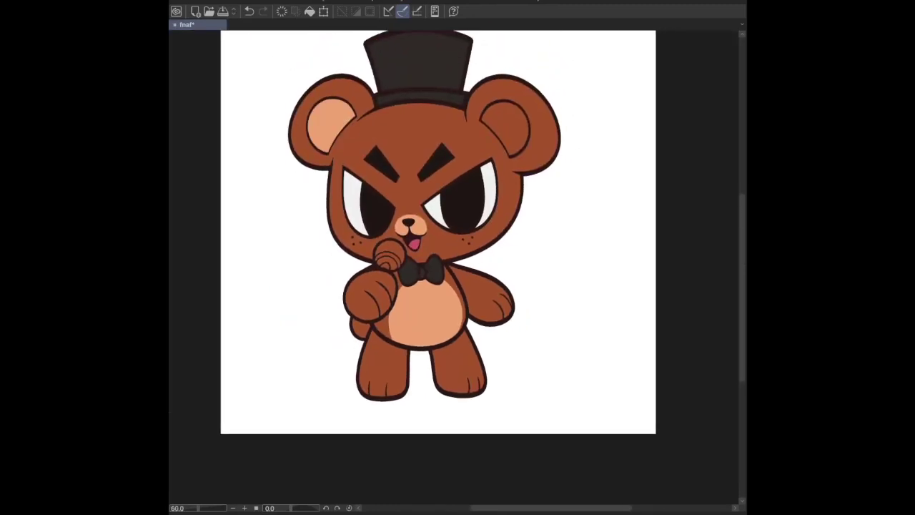
{"action": "left_click", "coordinate": [505, 128]}
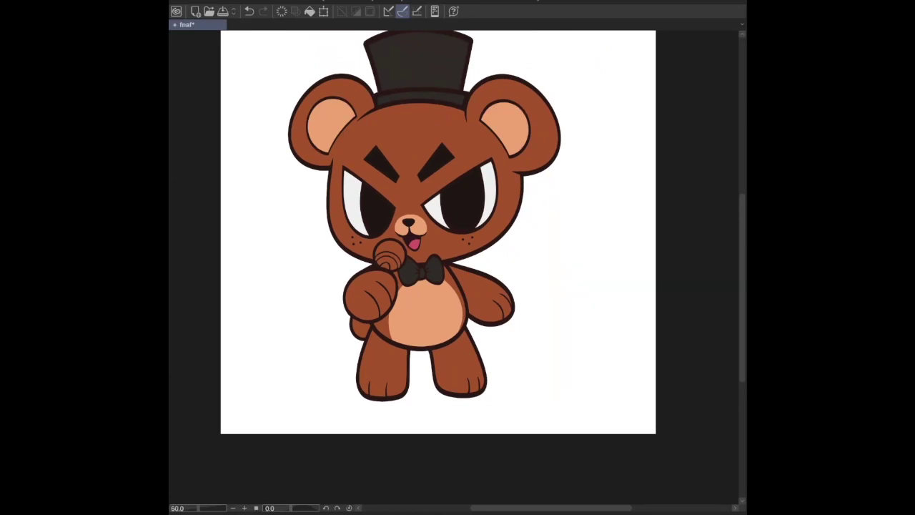
{"action": "key", "text": "ctrl+s"}
Using a temporarily pasted reference image, colour the microphone's band and handle dark grey and its head mid-grey.
{"action": "scroll", "coordinate": [526, 347], "scroll_direction": "up", "scroll_amount": 1}
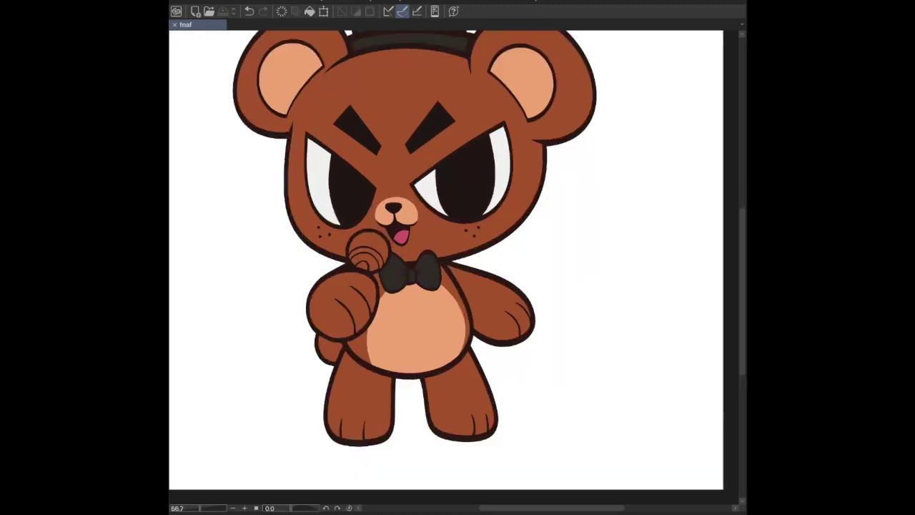
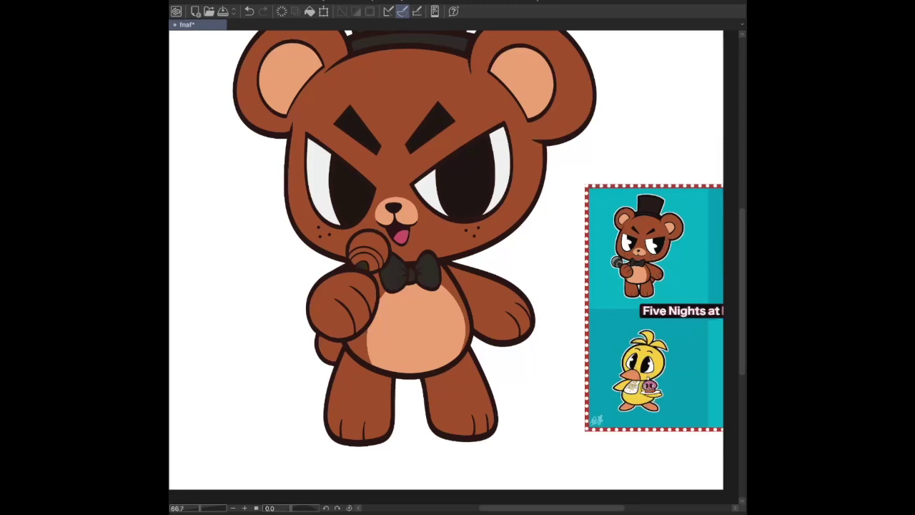
{"action": "key", "text": "ctrl+s"}
{"action": "scroll", "coordinate": [574, 334], "scroll_direction": "up", "scroll_amount": 5}
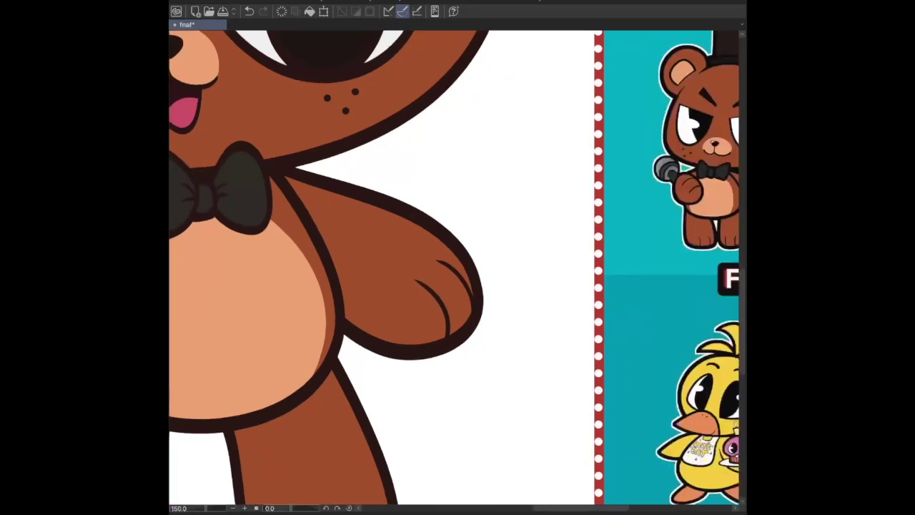
{"action": "scroll", "coordinate": [456, 271], "scroll_direction": "right", "scroll_amount": 5}
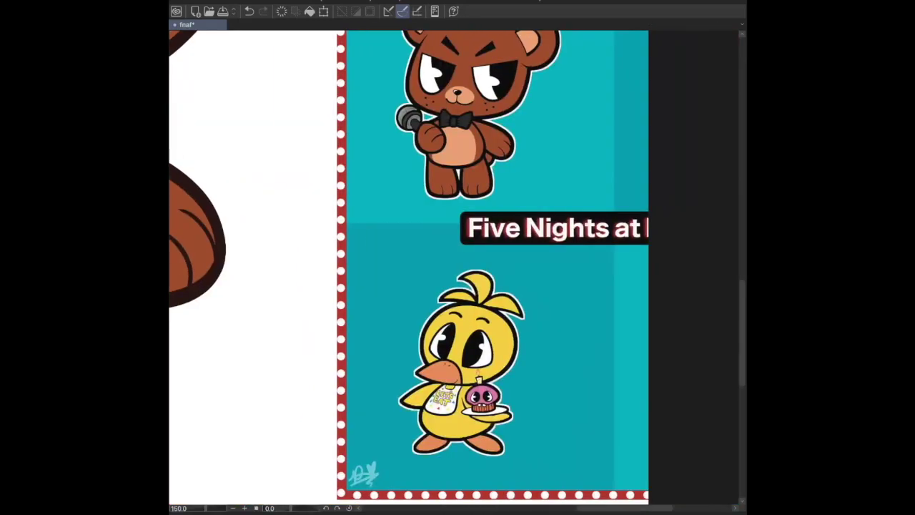
{"action": "scroll", "coordinate": [457, 271], "scroll_direction": "down", "scroll_amount": 3}
{"action": "scroll", "coordinate": [457, 271], "scroll_direction": "left", "scroll_amount": 8}
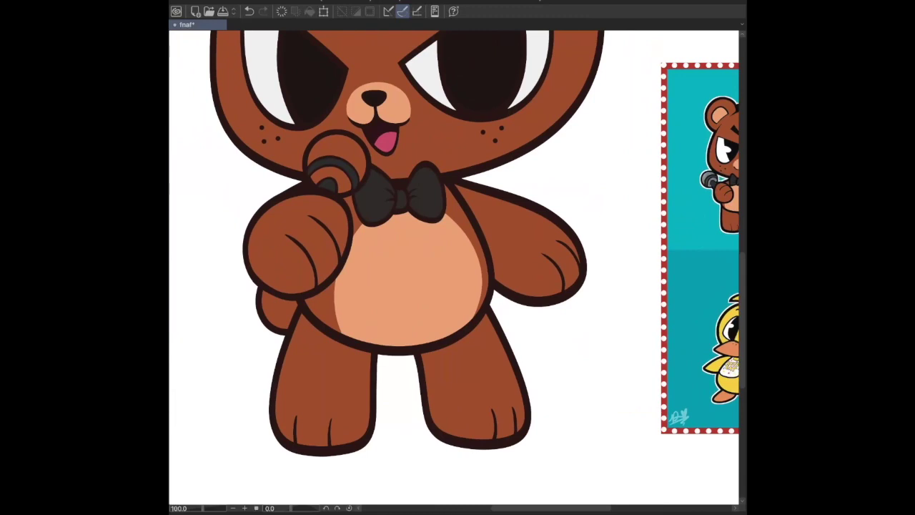
{"action": "key", "text": "Delete"}
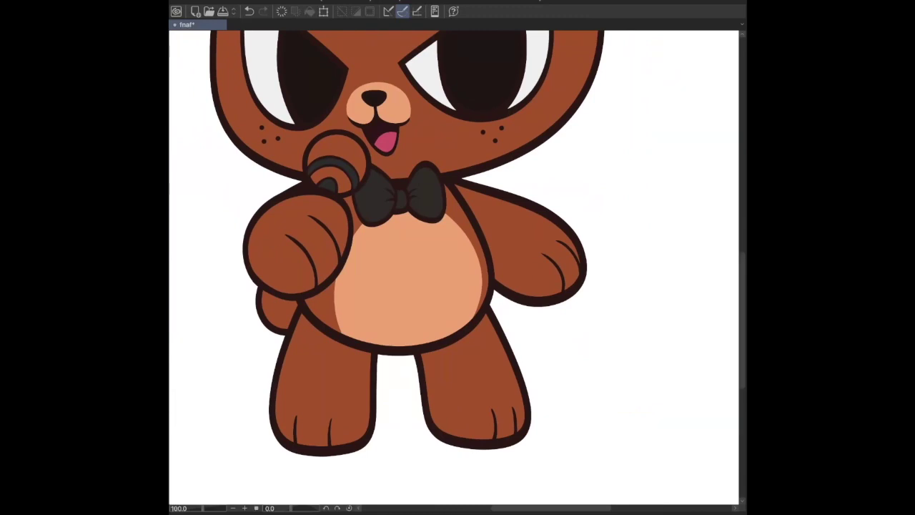
{"action": "key", "text": "ctrl+s"}
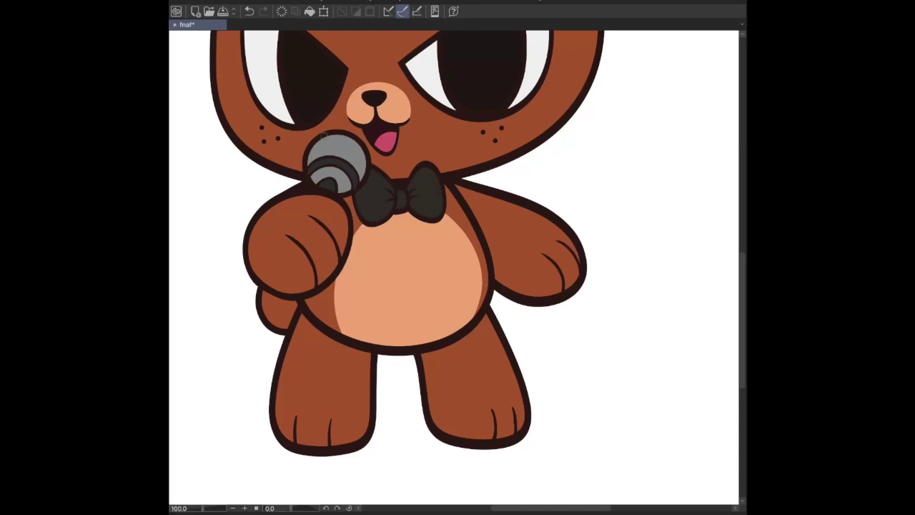
Draw a grid of thin dark curved mesh lines across both grey sections of the microphone head and save the drawing.
{"action": "key", "text": "ctrl+z"}
{"action": "key", "text": "ctrl+z"}
{"action": "mouse_move", "coordinate": [324, 136]}
{"action": "left_mouse_down"}
{"action": "mouse_move", "coordinate": [327, 179]}
{"action": "mouse_move", "coordinate": [319, 168]}
{"action": "mouse_move", "coordinate": [335, 183]}
{"action": "mouse_move", "coordinate": [334, 141]}
{"action": "mouse_move", "coordinate": [324, 179]}
{"action": "mouse_move", "coordinate": [325, 134]}
{"action": "mouse_move", "coordinate": [329, 185]}
{"action": "mouse_move", "coordinate": [340, 134]}
{"action": "mouse_move", "coordinate": [337, 185]}
{"action": "mouse_move", "coordinate": [359, 143]}
{"action": "mouse_move", "coordinate": [351, 174]}
{"action": "mouse_move", "coordinate": [366, 158]}
{"action": "mouse_move", "coordinate": [361, 143]}
{"action": "mouse_move", "coordinate": [333, 186]}
{"action": "mouse_move", "coordinate": [361, 166]}
{"action": "mouse_move", "coordinate": [358, 133]}
{"action": "mouse_move", "coordinate": [334, 184]}
{"action": "mouse_move", "coordinate": [351, 174]}
{"action": "mouse_move", "coordinate": [337, 181]}
{"action": "mouse_move", "coordinate": [312, 167]}
{"action": "mouse_move", "coordinate": [322, 181]}
{"action": "mouse_move", "coordinate": [319, 138]}
{"action": "mouse_move", "coordinate": [326, 184]}
{"action": "mouse_move", "coordinate": [338, 133]}
{"action": "mouse_move", "coordinate": [335, 183]}
{"action": "mouse_move", "coordinate": [347, 157]}
{"action": "mouse_move", "coordinate": [348, 140]}
{"action": "mouse_move", "coordinate": [330, 183]}
{"action": "mouse_move", "coordinate": [350, 130]}
{"action": "mouse_move", "coordinate": [334, 187]}
{"action": "mouse_move", "coordinate": [356, 138]}
{"action": "mouse_move", "coordinate": [361, 146]}
{"action": "mouse_move", "coordinate": [340, 184]}
{"action": "mouse_move", "coordinate": [335, 141]}
{"action": "mouse_move", "coordinate": [347, 133]}
{"action": "mouse_move", "coordinate": [333, 178]}
{"action": "mouse_move", "coordinate": [360, 141]}
{"action": "mouse_move", "coordinate": [335, 184]}
{"action": "mouse_move", "coordinate": [360, 175]}
{"action": "left_mouse_up"}
{"action": "key", "text": "ctrl+z"}
{"action": "key", "text": "ctrl+z"}
{"action": "key", "text": "ctrl+z"}
{"action": "key", "text": "ctrl+z"}
{"action": "key", "text": "ctrl+z"}
{"action": "key", "text": "ctrl+z"}
{"action": "key", "text": "ctrl+z"}
{"action": "key", "text": "ctrl+z"}
{"action": "key", "text": "ctrl+z"}
{"action": "key", "text": "ctrl+z"}
{"action": "key", "text": "ctrl+z"}
{"action": "key", "text": "ctrl+z"}
{"action": "key", "text": "ctrl+z"}
{"action": "key", "text": "ctrl+z"}
{"action": "key", "text": "ctrl+z"}
{"action": "key", "text": "ctrl+z"}
{"action": "key", "text": "ctrl+z"}
{"action": "key", "text": "ctrl+z"}
{"action": "left_click_drag", "start_coordinate": [308, 163], "coordinate": [366, 180]}
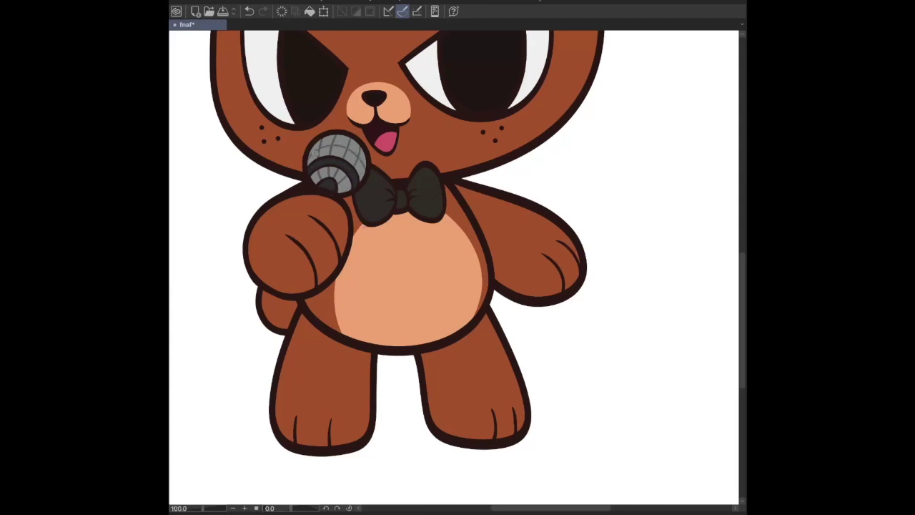
{"action": "left_click_drag", "start_coordinate": [314, 147], "coordinate": [347, 138]}
{"action": "key", "text": "ctrl+z"}
{"action": "left_click_drag", "start_coordinate": [309, 183], "coordinate": [346, 190]}
{"action": "key", "text": "ctrl+minus"}
{"action": "key", "text": "ctrl+minus"}
{"action": "key", "text": "ctrl+minus"}
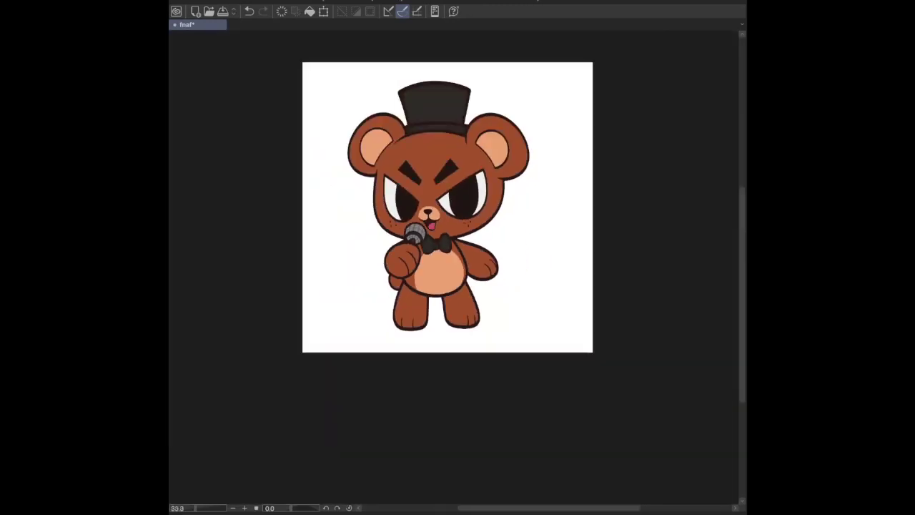
{"action": "key", "text": "ctrl+plus"}
{"action": "key", "text": "ctrl+plus"}
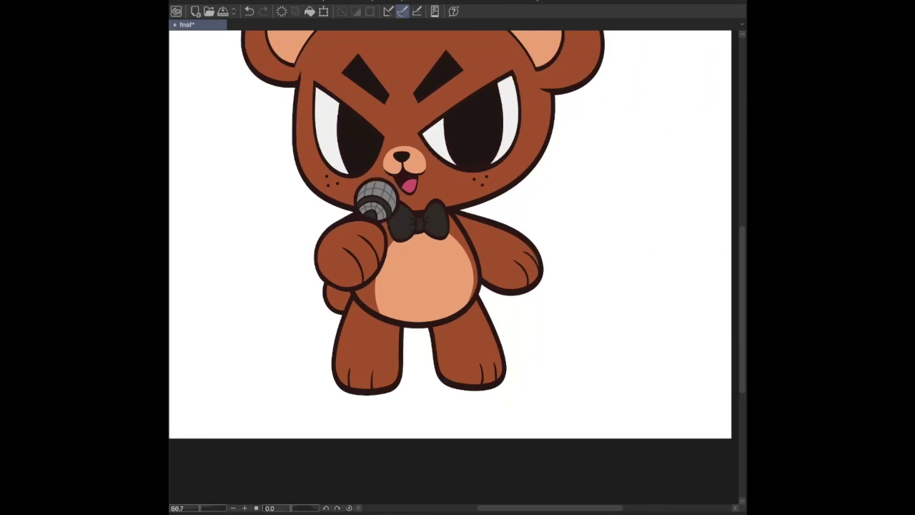
{"action": "scroll", "coordinate": [450, 236], "scroll_direction": "up", "scroll_amount": 2}
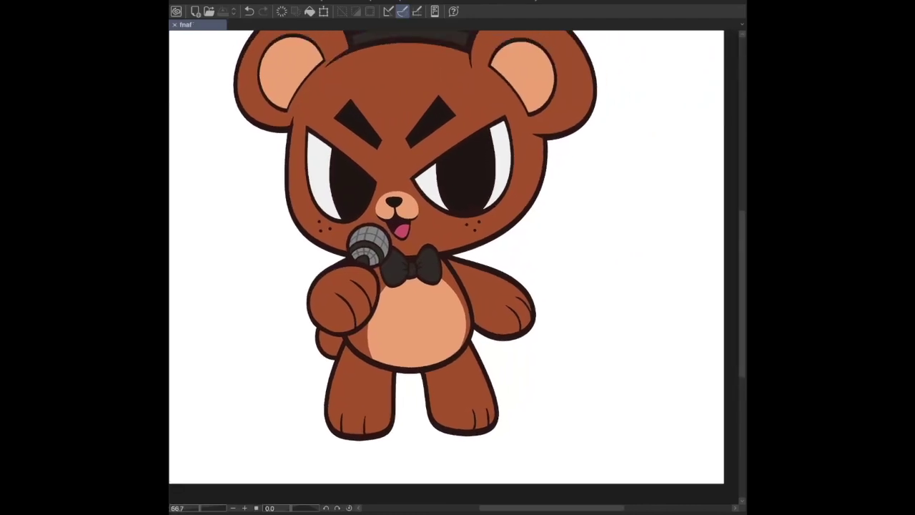
Change the bear's body fill to a slightly darker brown, compare it with the previous shade, and save the drawing.
{"action": "scroll", "coordinate": [450, 271], "scroll_direction": "up", "scroll_amount": 3}
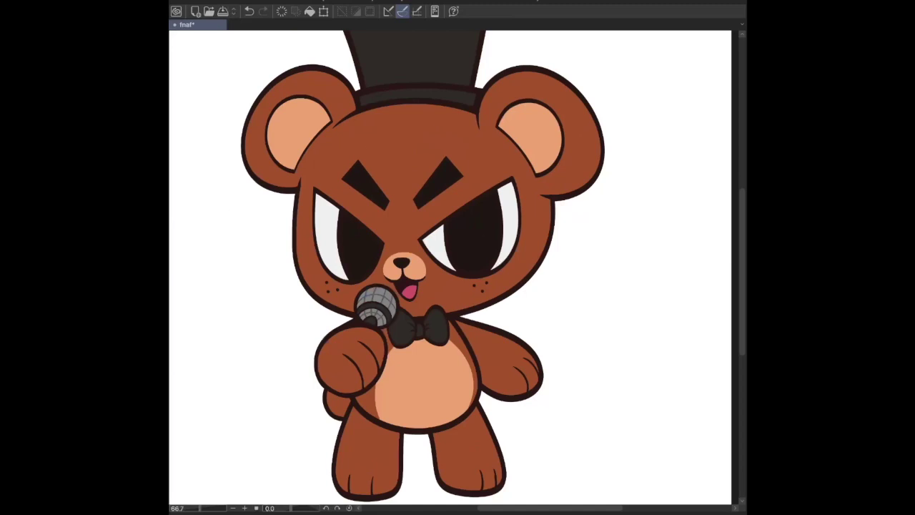
{"action": "key", "text": "ctrl+z"}
{"action": "key", "text": "ctrl+y"}
{"action": "key", "text": "ctrl+s"}
{"action": "key", "text": "ctrl+minus"}
{"action": "key", "text": "ctrl+z"}
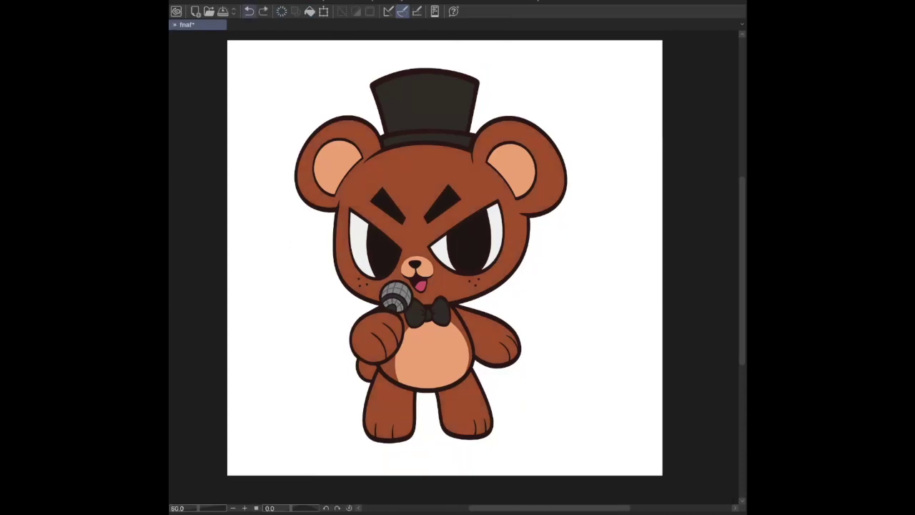
{"action": "key", "text": "ctrl+y"}
{"action": "key", "text": "ctrl+s"}
{"action": "key", "text": "ctrl+plus"}
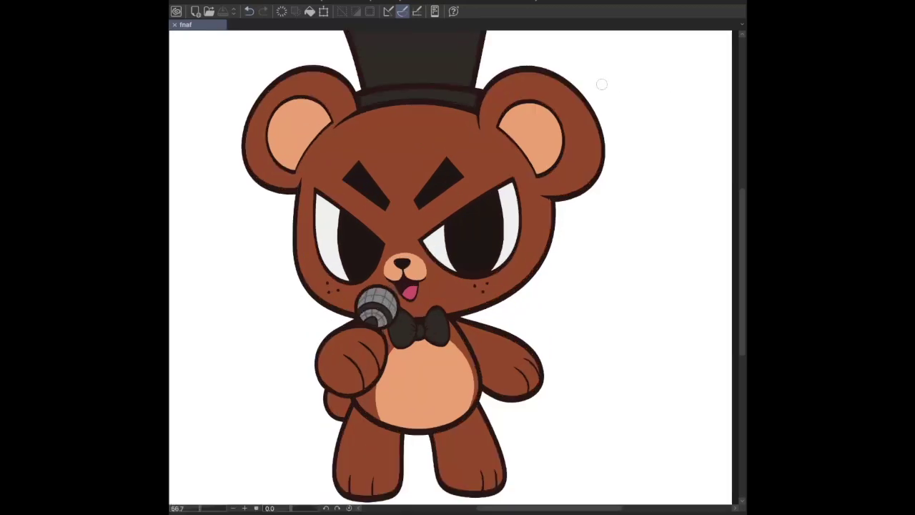
Paint thin reddish-brown rim highlights along the outer edge of the left ear and the top of the forehead.
{"action": "mouse_move", "coordinate": [282, 166]}
{"action": "left_mouse_down"}
{"action": "mouse_move", "coordinate": [261, 140]}
{"action": "mouse_move", "coordinate": [271, 152]}
{"action": "mouse_move", "coordinate": [293, 151]}
{"action": "left_mouse_up"}
{"action": "mouse_move", "coordinate": [241, 168]}
{"action": "left_mouse_down"}
{"action": "mouse_move", "coordinate": [287, 67]}
{"action": "mouse_move", "coordinate": [268, 186]}
{"action": "mouse_move", "coordinate": [248, 136]}
{"action": "mouse_move", "coordinate": [287, 73]}
{"action": "mouse_move", "coordinate": [267, 183]}
{"action": "left_mouse_up"}
{"action": "key", "text": "ctrl+z"}
{"action": "key", "text": "ctrl+z"}
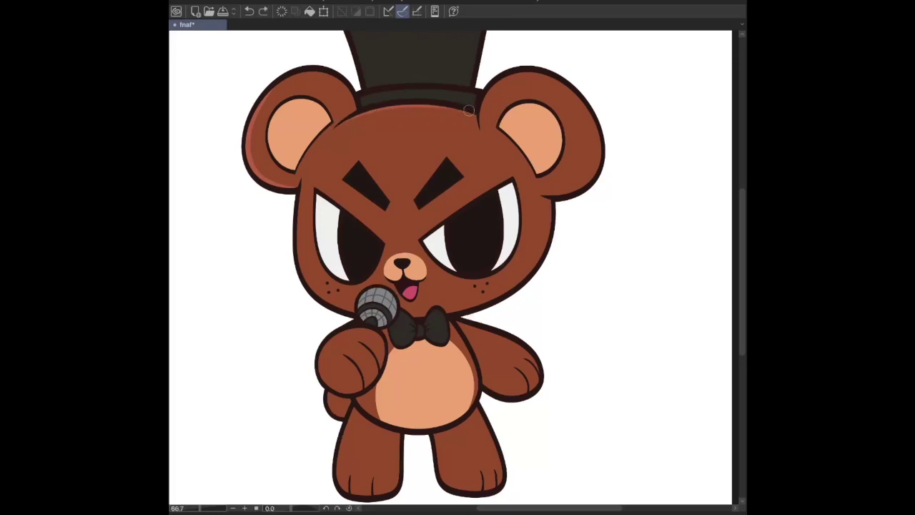
Paint a matching reddish-brown rim highlight along the upper inner edge of the right ear.
{"action": "left_click_drag", "start_coordinate": [479, 130], "coordinate": [496, 90]}
{"action": "key", "text": "ctrl+z"}
{"action": "mouse_move", "coordinate": [478, 127]}
{"action": "left_mouse_down"}
{"action": "mouse_move", "coordinate": [520, 67]}
{"action": "mouse_move", "coordinate": [565, 77]}
{"action": "left_mouse_up"}
{"action": "key", "text": "ctrl+z"}
{"action": "mouse_move", "coordinate": [479, 129]}
{"action": "left_mouse_down"}
{"action": "mouse_move", "coordinate": [489, 91]}
{"action": "mouse_move", "coordinate": [563, 77]}
{"action": "left_mouse_up"}
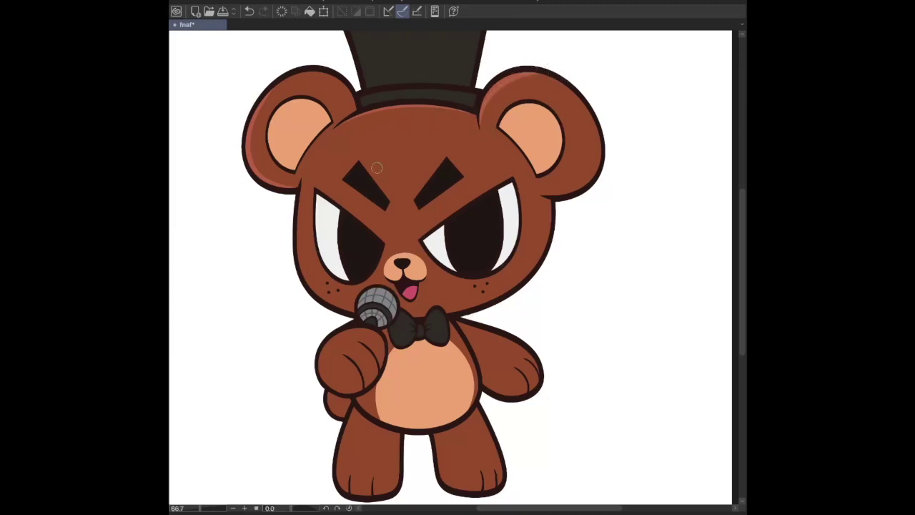
Try several reddish-brown rim highlight strokes down the left side of the face to the microphone, undoing them.
{"action": "scroll", "coordinate": [389, 135], "scroll_direction": "down", "scroll_amount": 3}
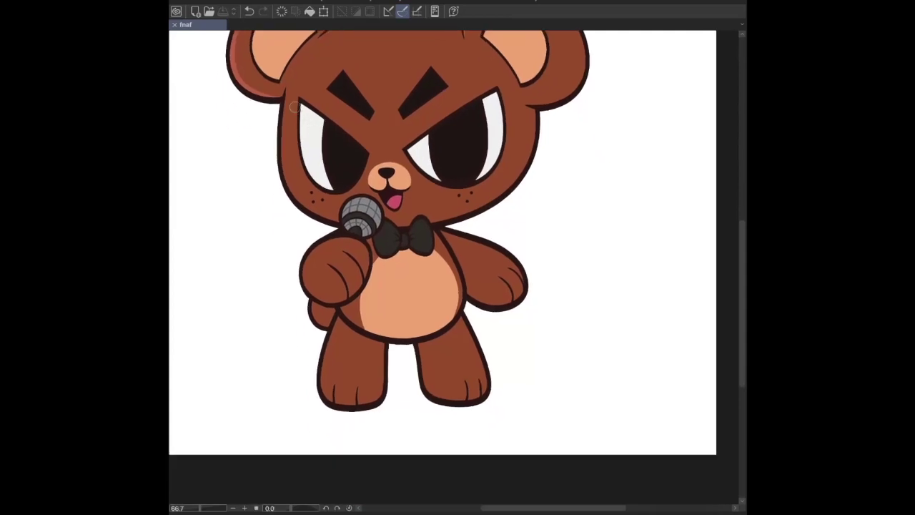
{"action": "mouse_move", "coordinate": [283, 114]}
{"action": "left_mouse_down"}
{"action": "mouse_move", "coordinate": [282, 159]}
{"action": "mouse_move", "coordinate": [343, 215]}
{"action": "left_mouse_up"}
{"action": "key", "text": "ctrl+z"}
{"action": "left_click_drag", "start_coordinate": [283, 102], "coordinate": [338, 218]}
{"action": "key", "text": "ctrl+z"}
{"action": "mouse_move", "coordinate": [285, 102]}
{"action": "left_mouse_down"}
{"action": "mouse_move", "coordinate": [307, 209]}
{"action": "mouse_move", "coordinate": [342, 218]}
{"action": "left_mouse_up"}
{"action": "key", "text": "ctrl+z"}
{"action": "left_click_drag", "start_coordinate": [285, 109], "coordinate": [304, 168]}
{"action": "left_click_drag", "start_coordinate": [282, 107], "coordinate": [343, 224]}
{"action": "key", "text": "ctrl+z"}
{"action": "mouse_move", "coordinate": [284, 104]}
{"action": "left_mouse_down"}
{"action": "mouse_move", "coordinate": [276, 147]}
{"action": "mouse_move", "coordinate": [338, 232]}
{"action": "left_mouse_up"}
{"action": "left_click_drag", "start_coordinate": [283, 102], "coordinate": [359, 238]}
{"action": "key", "text": "ctrl+z"}
{"action": "left_click_drag", "start_coordinate": [281, 151], "coordinate": [350, 231]}
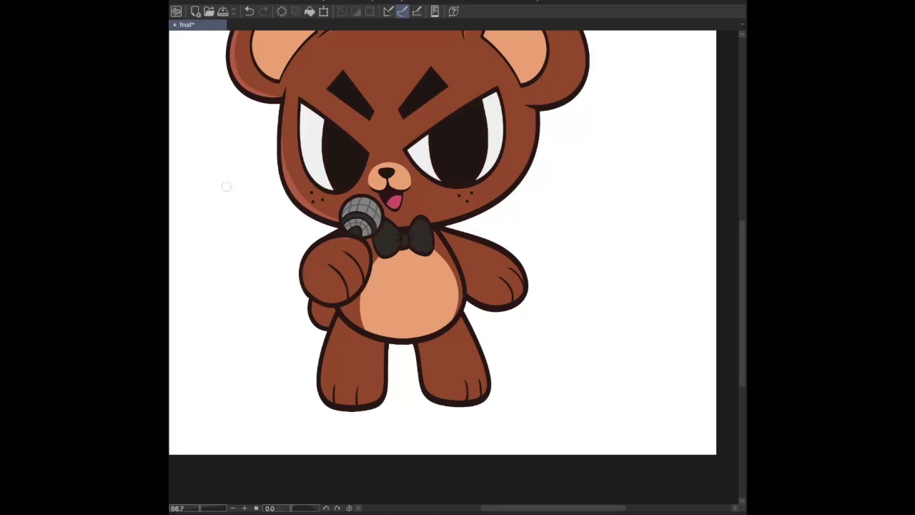
{"action": "key", "text": "ctrl+z"}
{"action": "left_click_drag", "start_coordinate": [285, 146], "coordinate": [334, 219]}
{"action": "key", "text": "ctrl+z"}
{"action": "left_click_drag", "start_coordinate": [283, 159], "coordinate": [303, 200]}
{"action": "key", "text": "ctrl+z"}
{"action": "left_click_drag", "start_coordinate": [329, 214], "coordinate": [293, 198]}
{"action": "key", "text": "ctrl+z"}
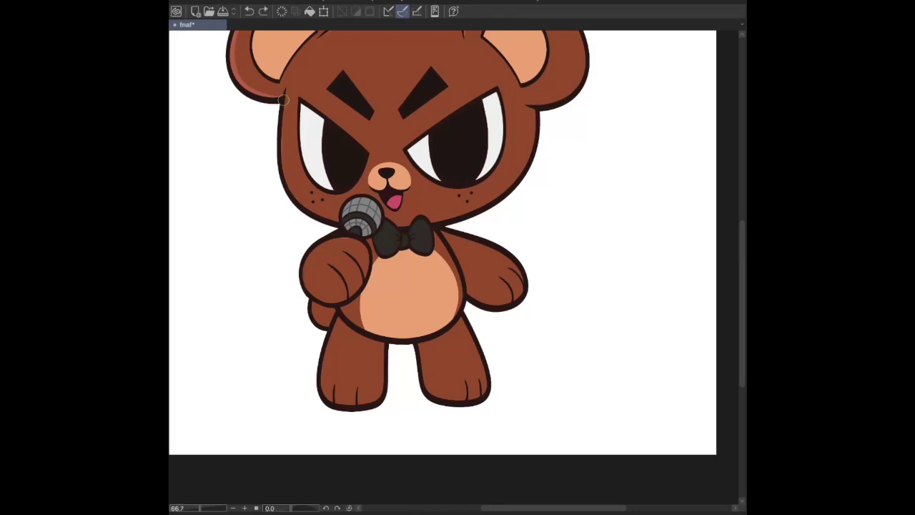
Paint a curved reddish-brown rim highlight along the left side of the face down to the cheek and save the drawing.
{"action": "key", "text": "ctrl+y"}
{"action": "key", "text": "ctrl+z"}
{"action": "key", "text": "ctrl+y"}
{"action": "key", "text": "ctrl+z"}
{"action": "key", "text": "ctrl+y"}
{"action": "left_click_drag", "start_coordinate": [282, 101], "coordinate": [334, 218]}
{"action": "key", "text": "ctrl+s"}
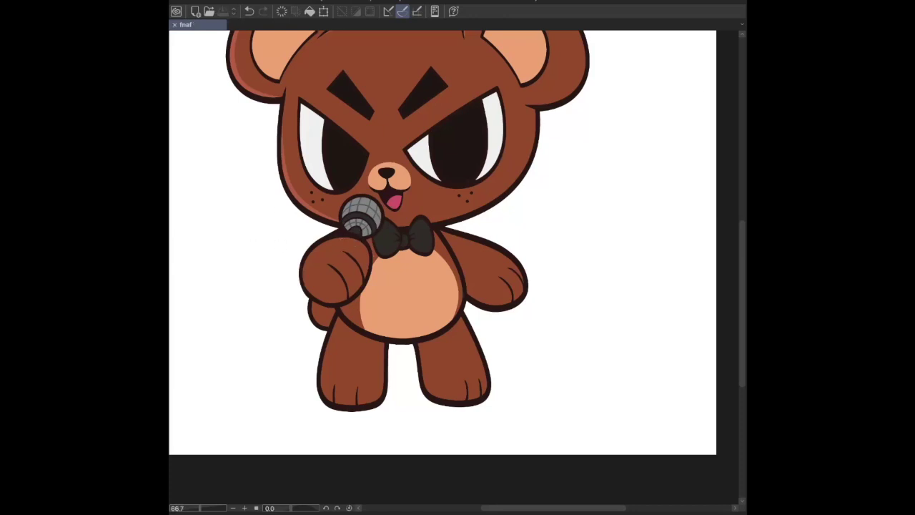
Paint a thin reddish-brown rim highlight along the upper outer edge of the hand holding the microphone.
{"action": "scroll", "coordinate": [442, 242], "scroll_direction": "down", "scroll_amount": 3}
{"action": "left_click_drag", "start_coordinate": [357, 215], "coordinate": [371, 168]}
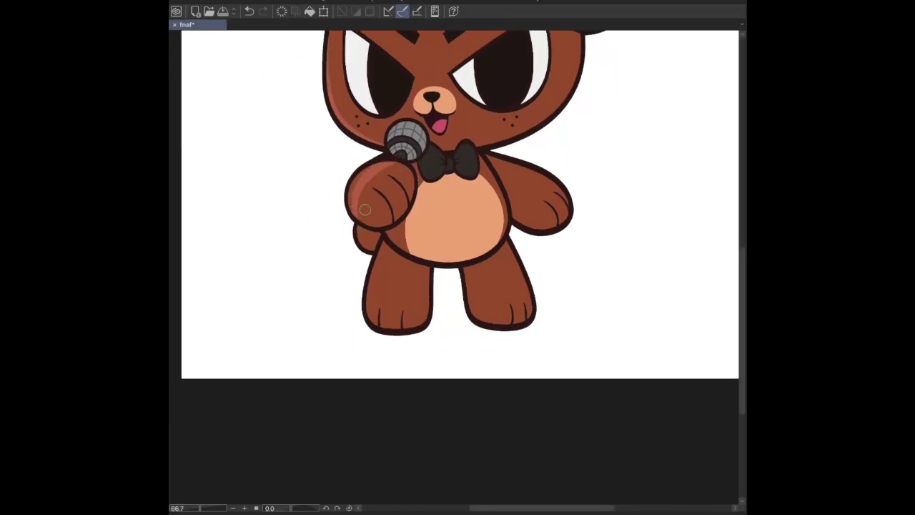
{"action": "left_click_drag", "start_coordinate": [358, 221], "coordinate": [376, 185]}
{"action": "key", "text": "ctrl+z"}
{"action": "key", "text": "ctrl+z"}
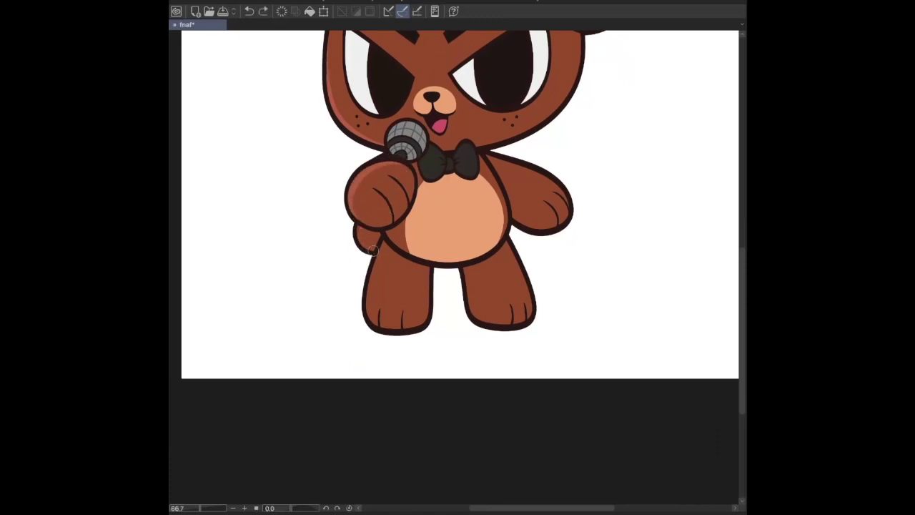
Paint a reddish-brown rim highlight down the outer edge of the leg below the microphone hand.
{"action": "mouse_move", "coordinate": [378, 246]}
{"action": "left_mouse_down"}
{"action": "mouse_move", "coordinate": [377, 327]}
{"action": "mouse_move", "coordinate": [385, 240]}
{"action": "mouse_move", "coordinate": [369, 278]}
{"action": "mouse_move", "coordinate": [371, 325]}
{"action": "left_mouse_up"}
{"action": "key", "text": "ctrl+z"}
{"action": "key", "text": "ctrl+z"}
{"action": "key", "text": "ctrl+z"}
{"action": "left_click_drag", "start_coordinate": [384, 240], "coordinate": [378, 325]}
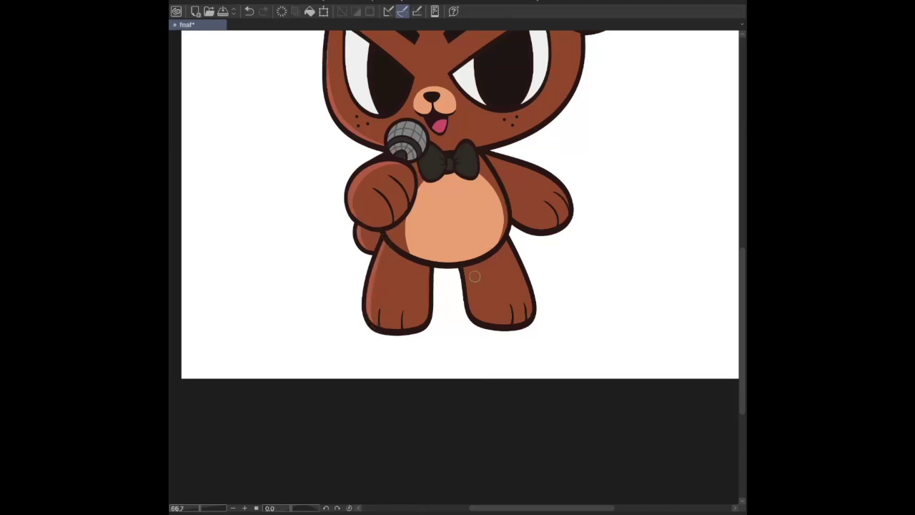
Paint a reddish-brown rim highlight down the inner edge of the other leg to its foot, redoing unsatisfactory strokes.
{"action": "key", "text": "ctrl+z"}
{"action": "left_click_drag", "start_coordinate": [464, 270], "coordinate": [469, 323]}
{"action": "key", "text": "ctrl+z"}
{"action": "key", "text": "ctrl+z"}
{"action": "key", "text": "ctrl+z"}
{"action": "left_click_drag", "start_coordinate": [464, 265], "coordinate": [484, 327]}
Paint a reddish-brown rim highlight along the top edge of the outstretched arm and save the drawing.
{"action": "left_click_drag", "start_coordinate": [485, 153], "coordinate": [564, 199]}
{"action": "key", "text": "ctrl+z"}
{"action": "left_click_drag", "start_coordinate": [485, 155], "coordinate": [577, 197]}
{"action": "key", "text": "ctrl+z"}
{"action": "mouse_move", "coordinate": [485, 155]}
{"action": "left_mouse_down"}
{"action": "mouse_move", "coordinate": [534, 168]}
{"action": "mouse_move", "coordinate": [573, 210]}
{"action": "left_mouse_up"}
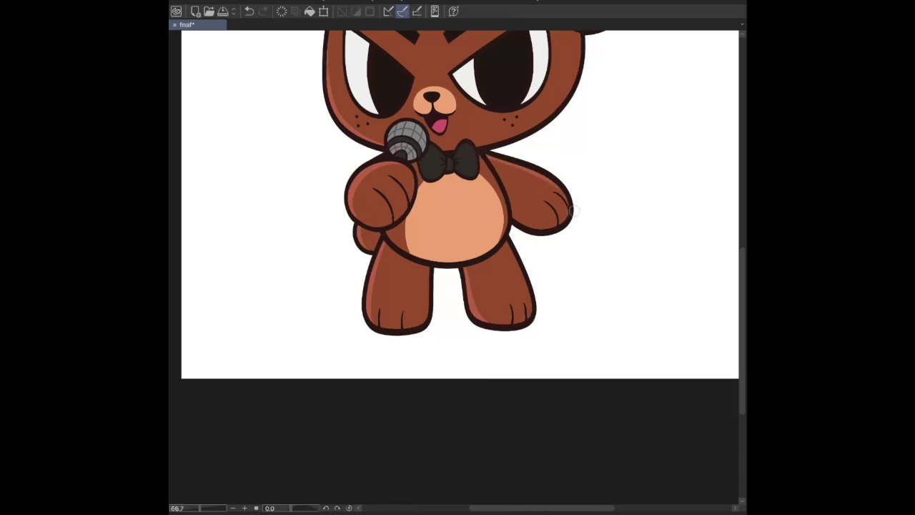
{"action": "key", "text": "ctrl+s"}
Paint a coral-red highlight along the upper edge of the left inner ear, redoing the stroke until it fits.
{"action": "scroll", "coordinate": [457, 272], "scroll_direction": "up", "scroll_amount": 5}
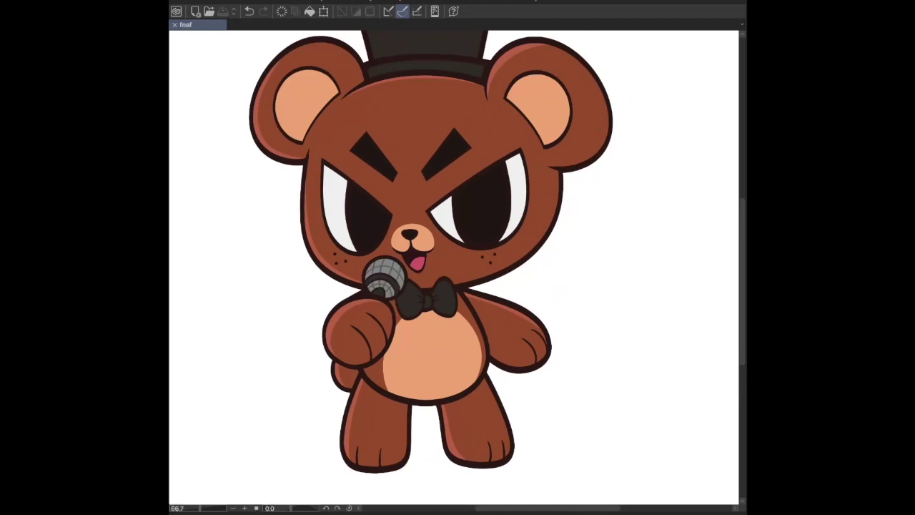
{"action": "scroll", "coordinate": [443, 257], "scroll_direction": "down", "scroll_amount": 2}
{"action": "scroll", "coordinate": [438, 254], "scroll_direction": "down", "scroll_amount": 1}
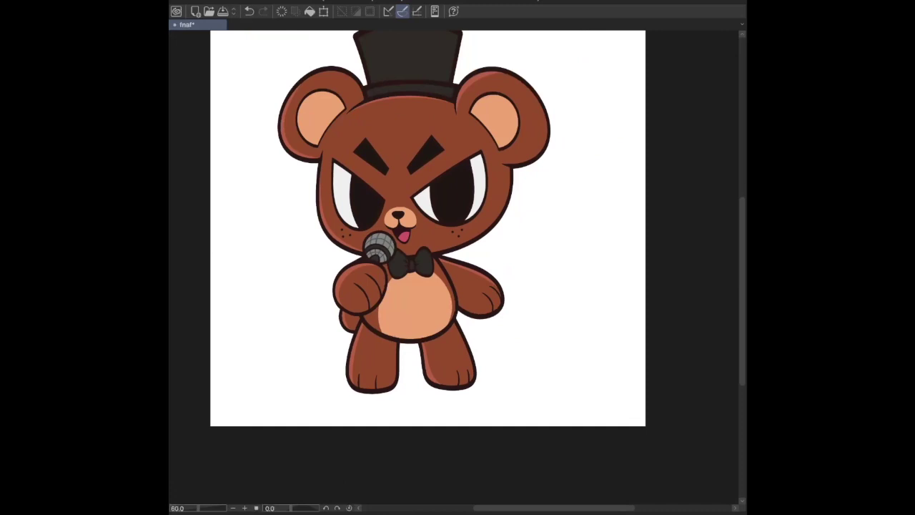
{"action": "scroll", "coordinate": [454, 228], "scroll_direction": "down", "scroll_amount": 2}
{"action": "key", "text": "ctrl+plus"}
{"action": "key", "text": "ctrl+plus"}
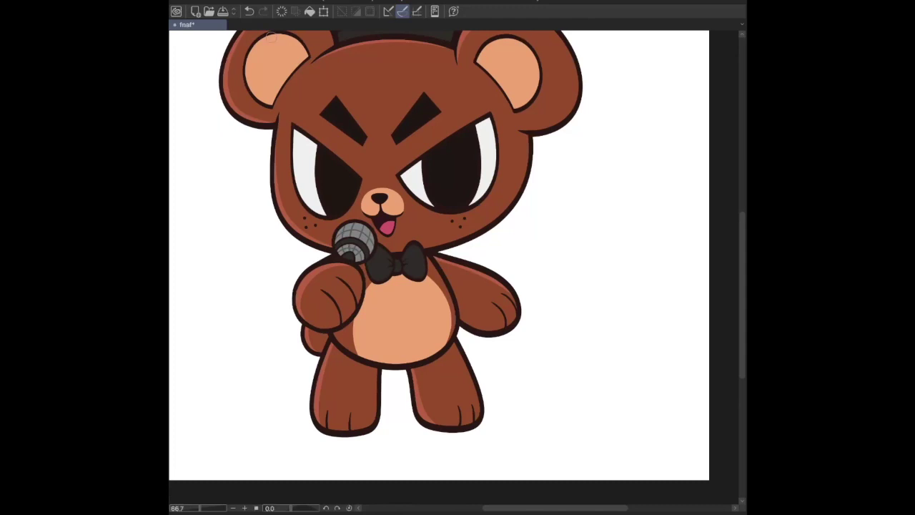
{"action": "key", "text": "ctrl+z"}
{"action": "left_click_drag", "start_coordinate": [247, 73], "coordinate": [304, 101]}
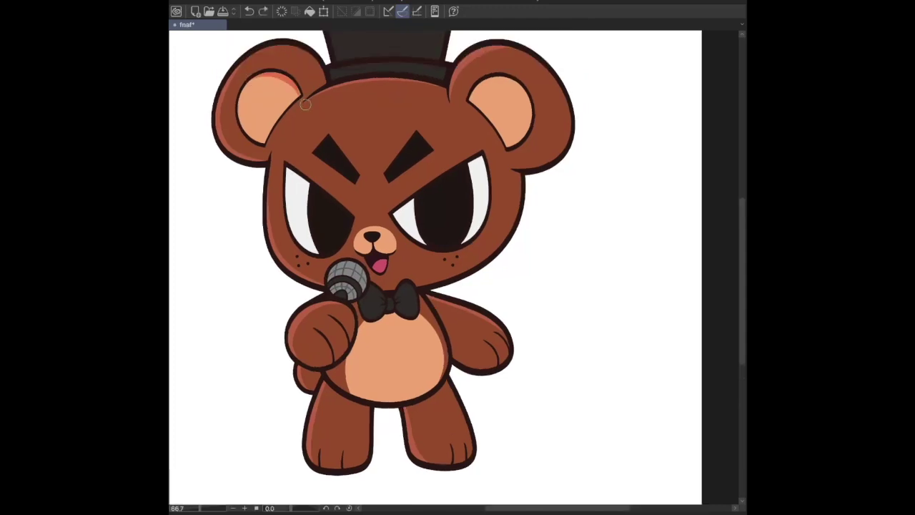
{"action": "key", "text": "ctrl+z"}
{"action": "left_click_drag", "start_coordinate": [246, 71], "coordinate": [293, 104]}
{"action": "key", "text": "ctrl+z"}
{"action": "left_click_drag", "start_coordinate": [249, 72], "coordinate": [297, 106]}
{"action": "key", "text": "ctrl+z"}
{"action": "left_click_drag", "start_coordinate": [252, 74], "coordinate": [303, 106]}
Paint a matching coral-red highlight along the lower outer edge of the right inner ear and save the drawing.
{"action": "mouse_move", "coordinate": [524, 82]}
{"action": "left_mouse_down"}
{"action": "mouse_move", "coordinate": [529, 116]}
{"action": "mouse_move", "coordinate": [497, 151]}
{"action": "left_mouse_up"}
{"action": "key", "text": "ctrl+z"}
{"action": "mouse_move", "coordinate": [530, 100]}
{"action": "left_mouse_down"}
{"action": "mouse_move", "coordinate": [520, 137]}
{"action": "mouse_move", "coordinate": [501, 150]}
{"action": "left_mouse_up"}
{"action": "key", "text": "ctrl+s"}
{"action": "scroll", "coordinate": [580, 158], "scroll_direction": "down", "scroll_amount": 5}
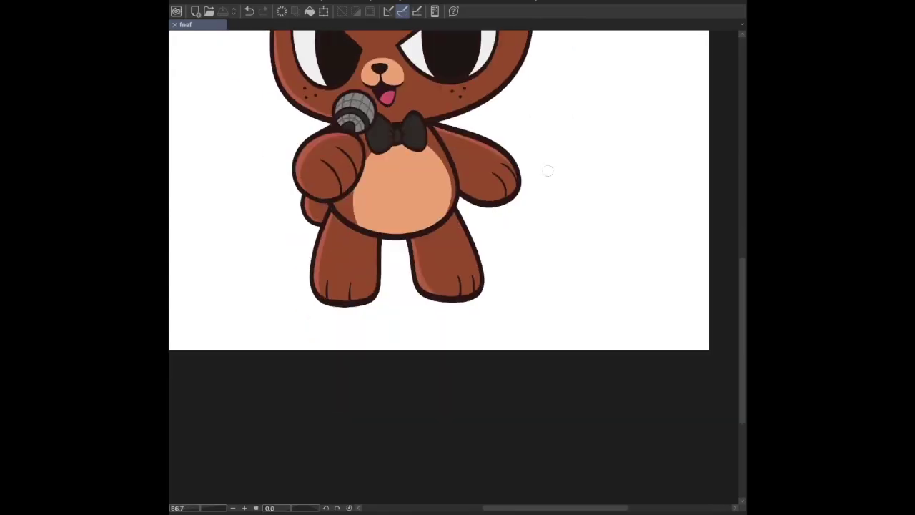
{"action": "left_click_drag", "start_coordinate": [446, 160], "coordinate": [417, 228]}
{"action": "key", "text": "ctrl+z"}
{"action": "key", "text": "ctrl+shift+z"}
{"action": "key", "text": "ctrl+z"}
Brighten the off-white areas of both eyes to pure white and save the drawing.
{"action": "scroll", "coordinate": [458, 228], "scroll_direction": "up", "scroll_amount": 1}
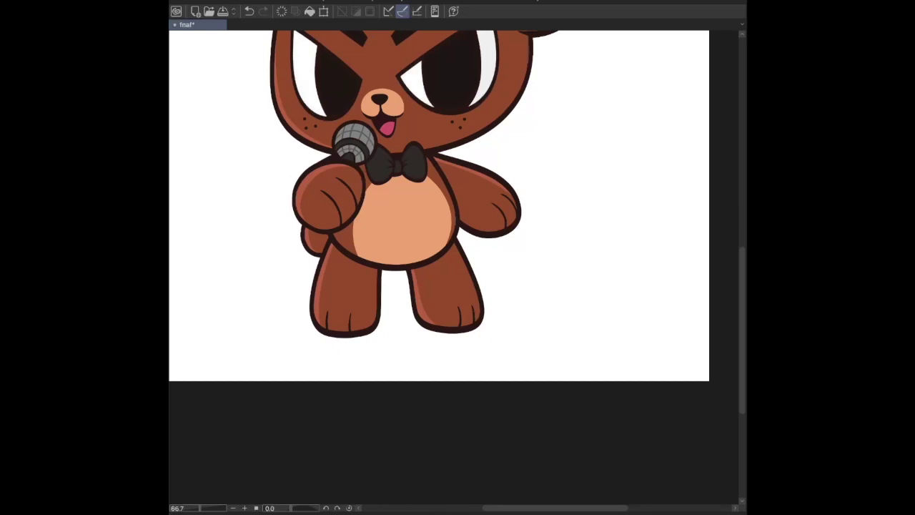
{"action": "key", "text": "ctrl+s"}
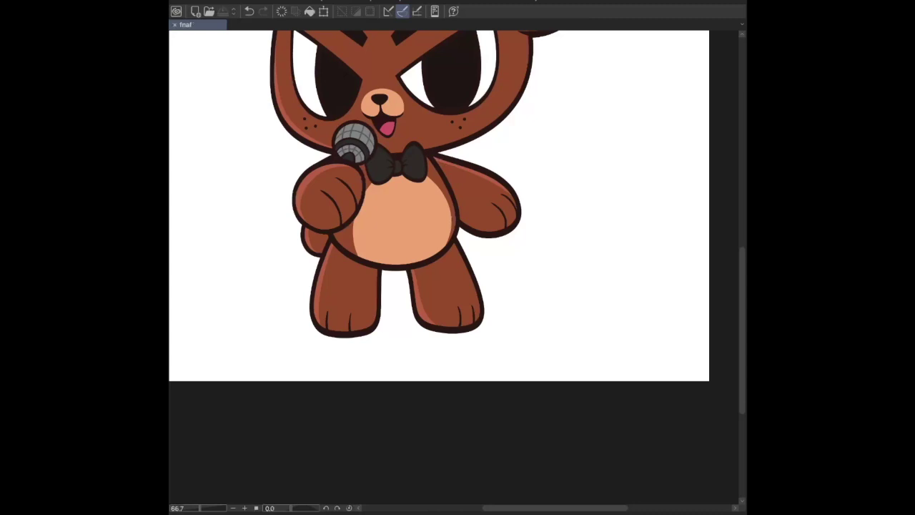
Paint grey highlights along the left side of the top hat's crown and band and save the drawing.
{"action": "key", "text": "ctrl+0"}
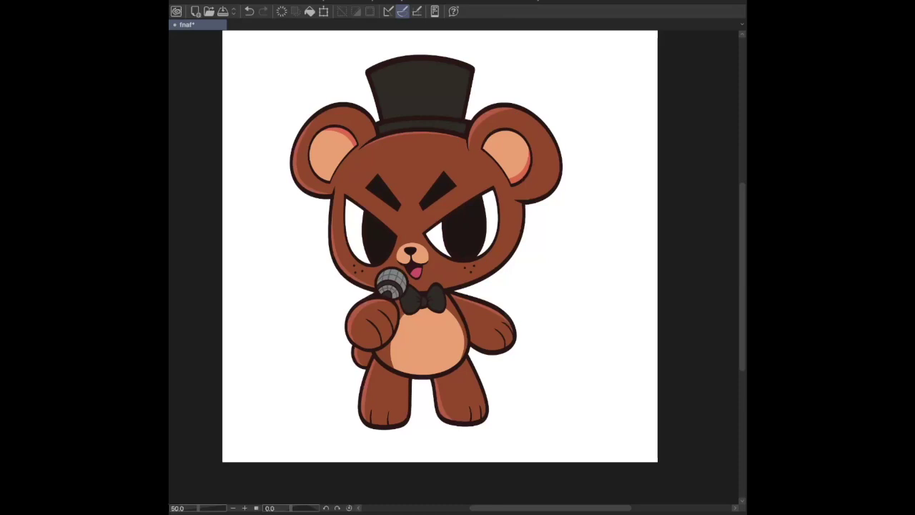
{"action": "key", "text": "ctrl+plus"}
{"action": "left_click_drag", "start_coordinate": [354, 153], "coordinate": [352, 97]}
{"action": "key", "text": "ctrl+z"}
{"action": "left_click_drag", "start_coordinate": [358, 139], "coordinate": [343, 102]}
{"action": "left_click_drag", "start_coordinate": [356, 184], "coordinate": [379, 183]}
{"action": "key", "text": "ctrl+s"}
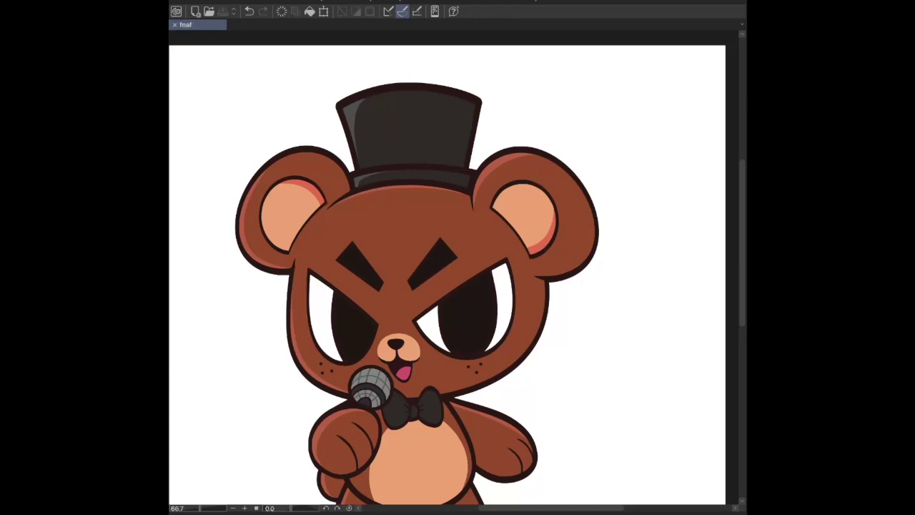
Paint grey highlights on the bow tie's knot and the upper edges of its loops, and save the drawing.
{"action": "left_click_drag", "start_coordinate": [393, 404], "coordinate": [429, 404]}
{"action": "scroll", "coordinate": [450, 271], "scroll_direction": "down", "scroll_amount": 5}
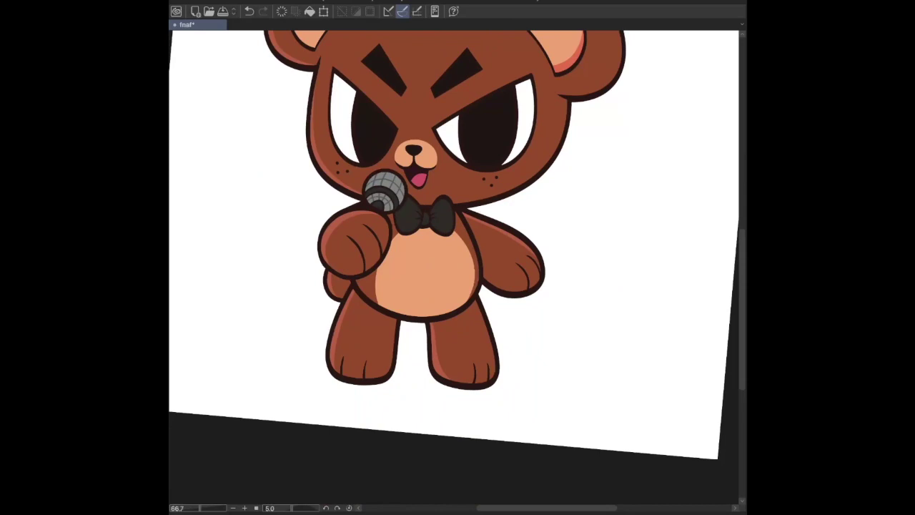
{"action": "key", "text": "ctrl+@"}
{"action": "scroll", "coordinate": [398, 191], "scroll_direction": "up", "scroll_amount": 2}
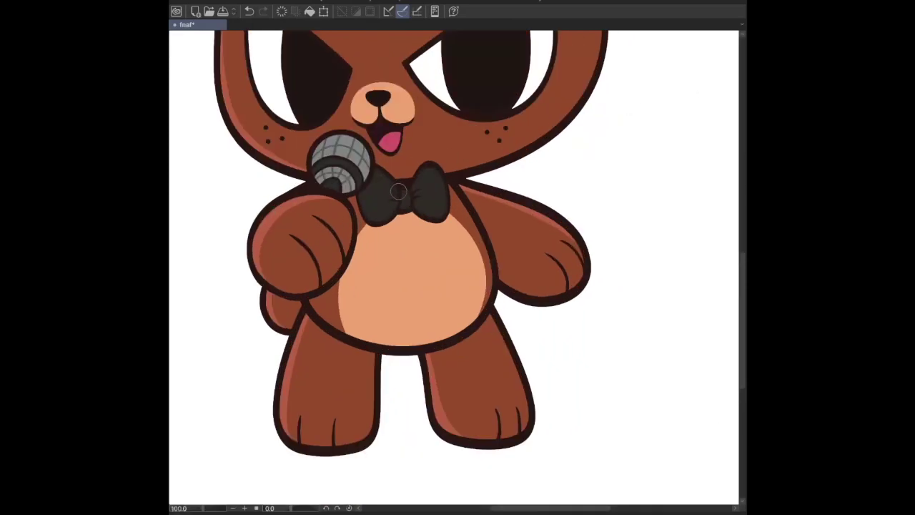
{"action": "mouse_move", "coordinate": [398, 190]}
{"action": "left_mouse_down"}
{"action": "mouse_move", "coordinate": [373, 172]}
{"action": "mouse_move", "coordinate": [410, 196]}
{"action": "left_mouse_up"}
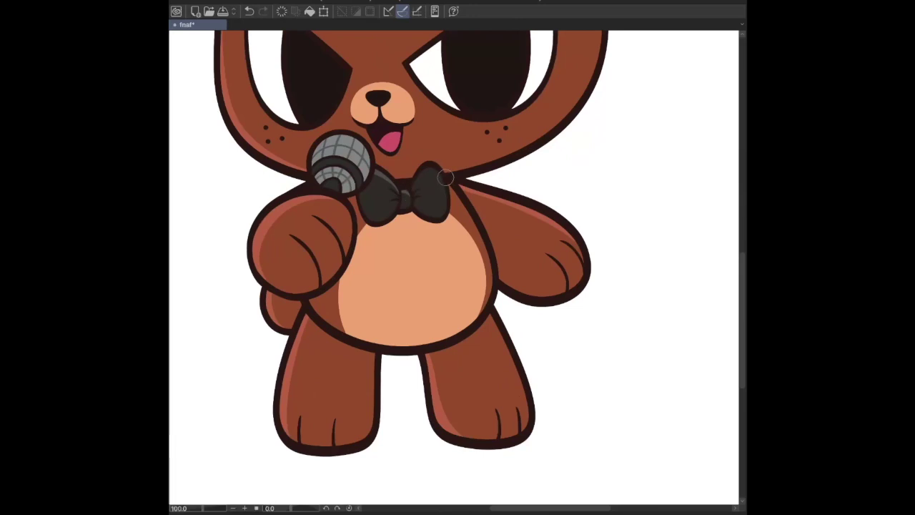
{"action": "key", "text": "ctrl+z"}
{"action": "left_click_drag", "start_coordinate": [439, 175], "coordinate": [426, 170]}
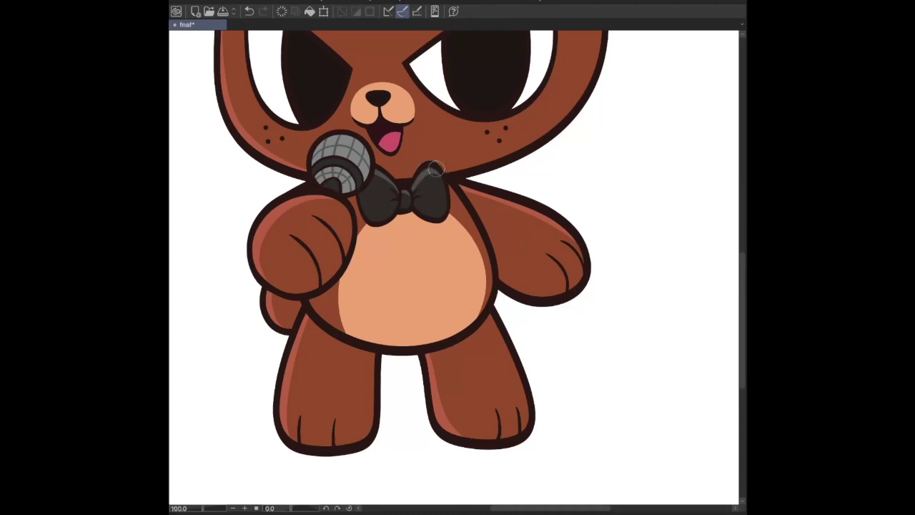
{"action": "key", "text": "ctrl+s"}
Add a highlight to the microphone's dark ring, compare it with and without the change, and save the drawing.
{"action": "left_click", "coordinate": [336, 169]}
{"action": "key", "text": "ctrl+s"}
{"action": "key", "text": "ctrl+z"}
{"action": "key", "text": "ctrl+z"}
{"action": "key", "text": "ctrl+y"}
{"action": "key", "text": "ctrl+z"}
{"action": "key", "text": "ctrl+y"}
{"action": "key", "text": "ctrl+z"}
{"action": "key", "text": "ctrl+y"}
{"action": "left_click_drag", "start_coordinate": [320, 140], "coordinate": [319, 182]}
{"action": "key", "text": "ctrl+z"}
Paint a rounded white highlight into the left edge of each pupil and save the drawing.
{"action": "key", "text": "ctrl+minus"}
{"action": "key", "text": "ctrl+minus"}
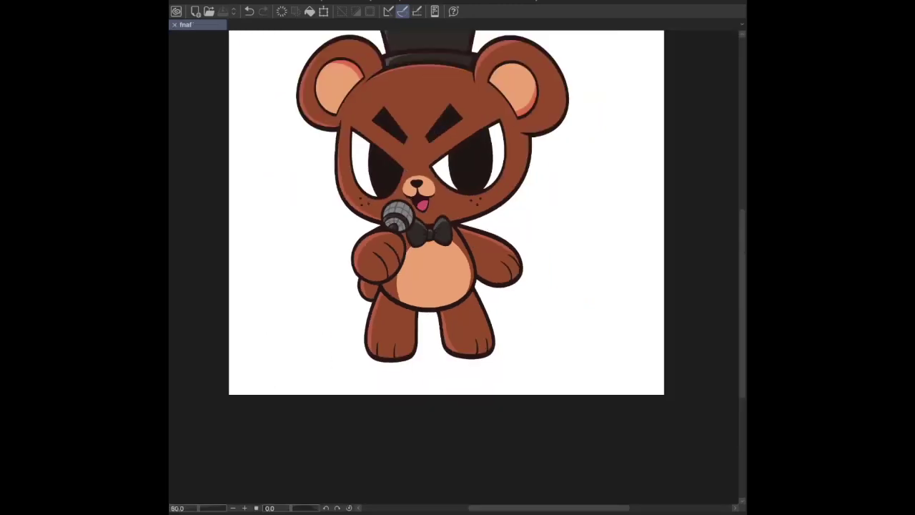
{"action": "scroll", "coordinate": [446, 229], "scroll_direction": "up", "scroll_amount": 2}
{"action": "key", "text": "ctrl+d"}
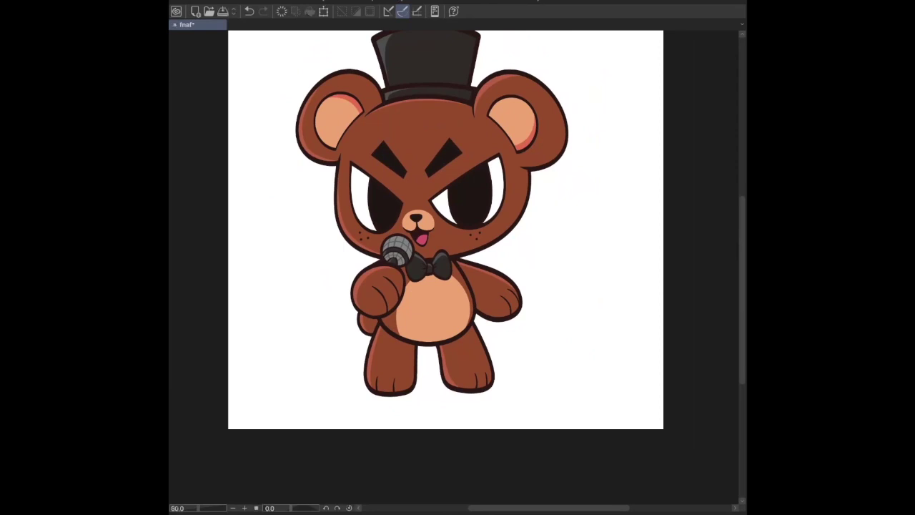
{"action": "key", "text": "ctrl+alt+0"}
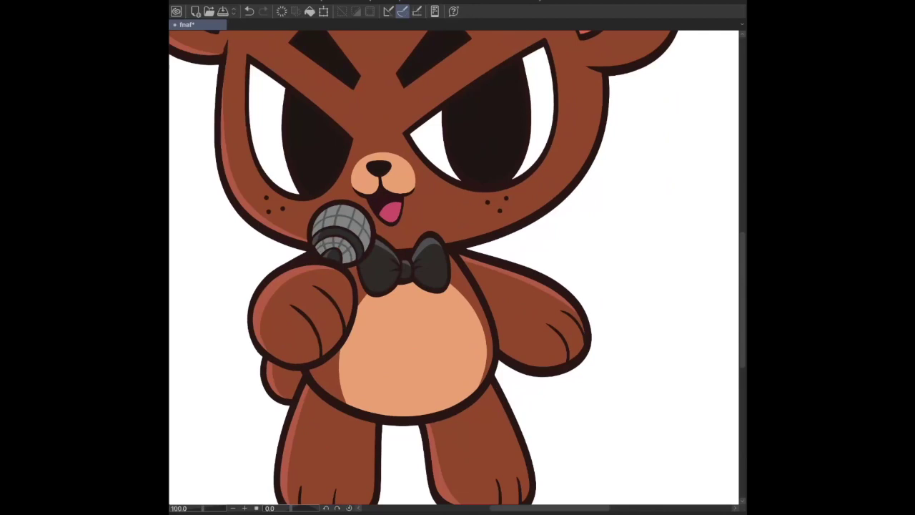
{"action": "left_click", "coordinate": [289, 143]}
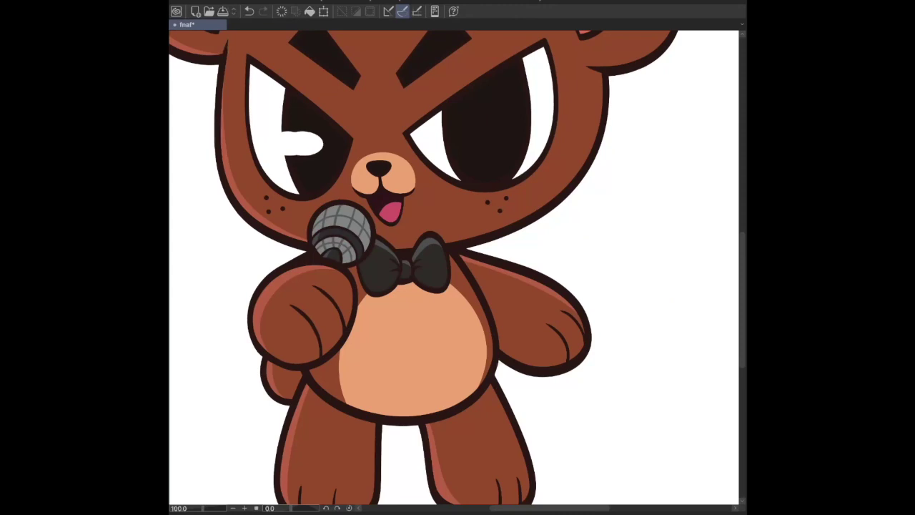
{"action": "left_click_drag", "start_coordinate": [329, 142], "coordinate": [452, 142]}
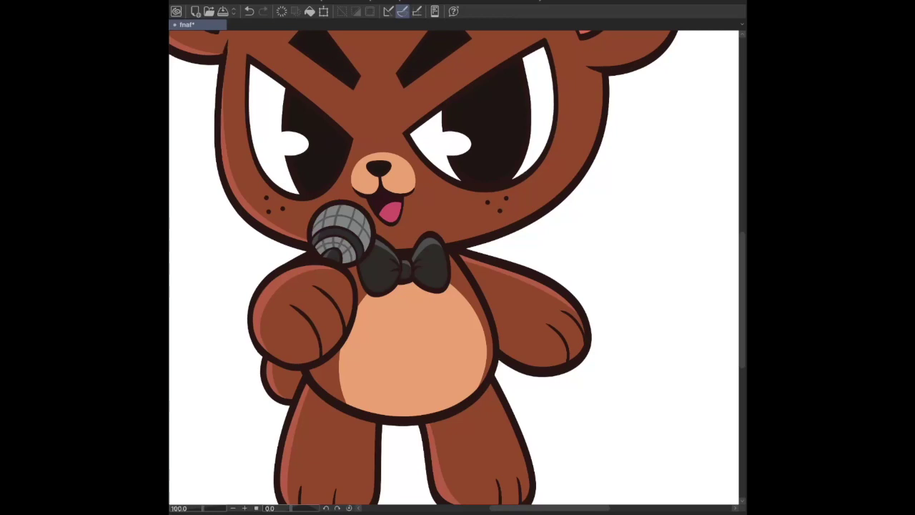
{"action": "key", "text": "ctrl+minus"}
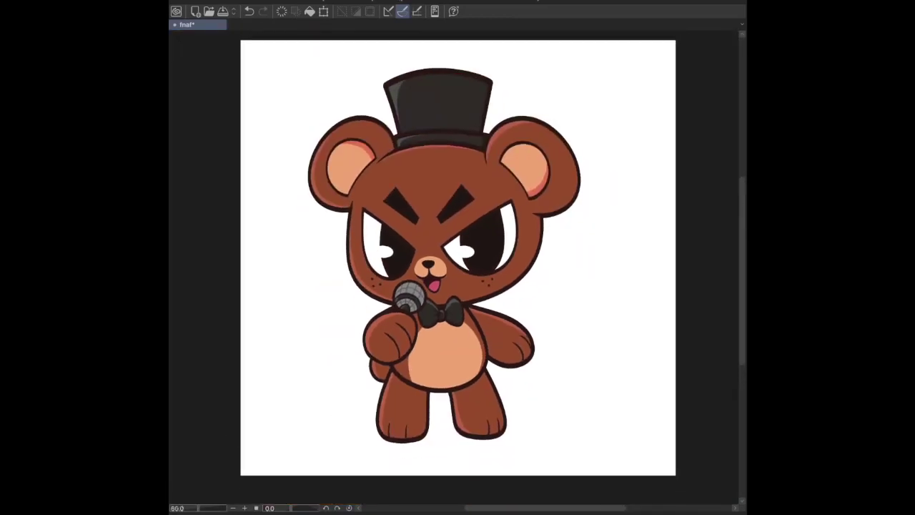
{"action": "key", "text": "ctrl+s"}
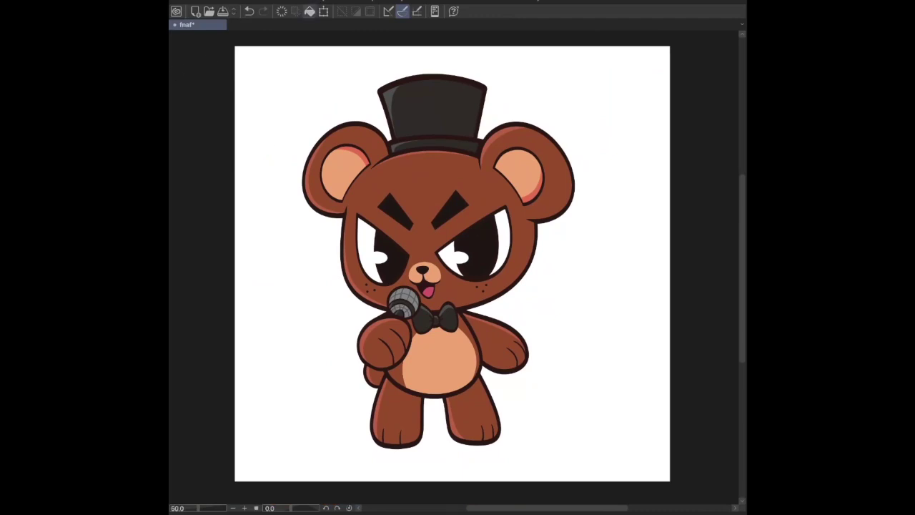
Recolour the bear's fur a darker brown, save the drawing and check it in a mirrored view.
{"action": "key", "text": "ctrl+s"}
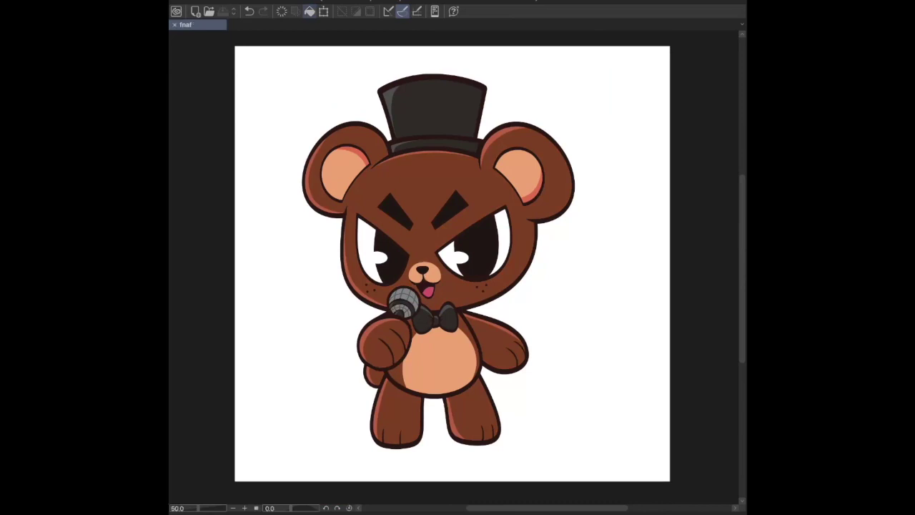
{"action": "key", "text": "ctrl+z"}
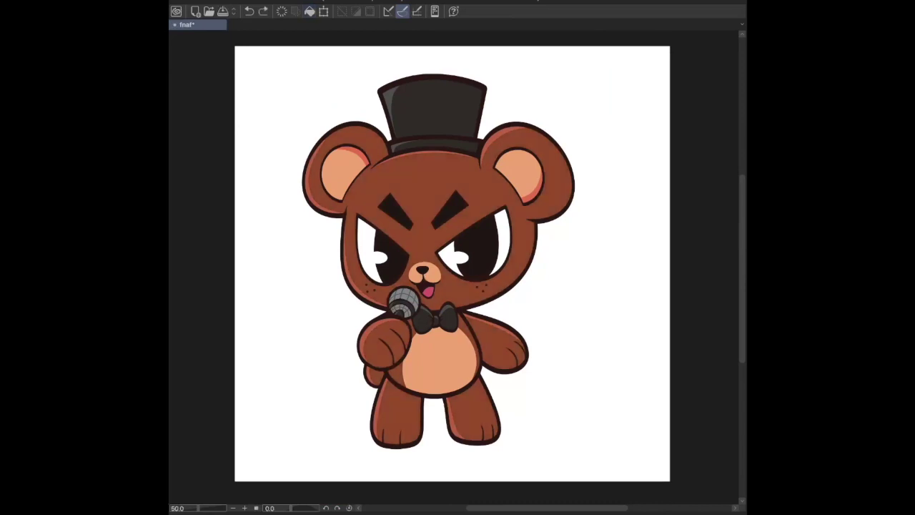
{"action": "key", "text": "ctrl+y"}
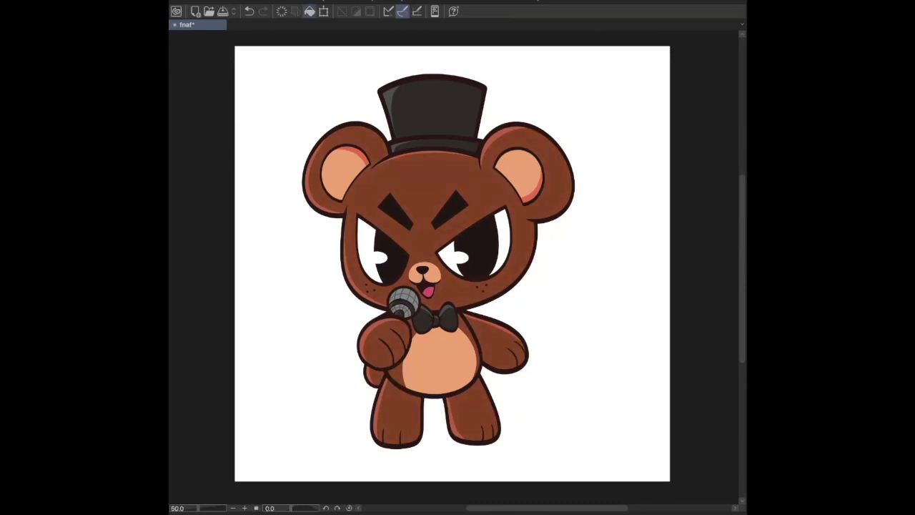
{"action": "key", "text": "ctrl+s"}
{"action": "key", "text": "h"}
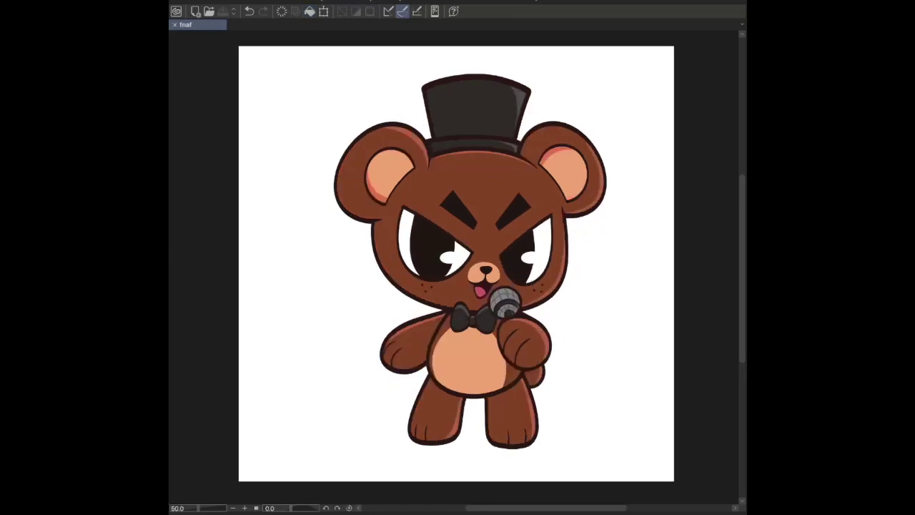
{"action": "key", "text": "h"}
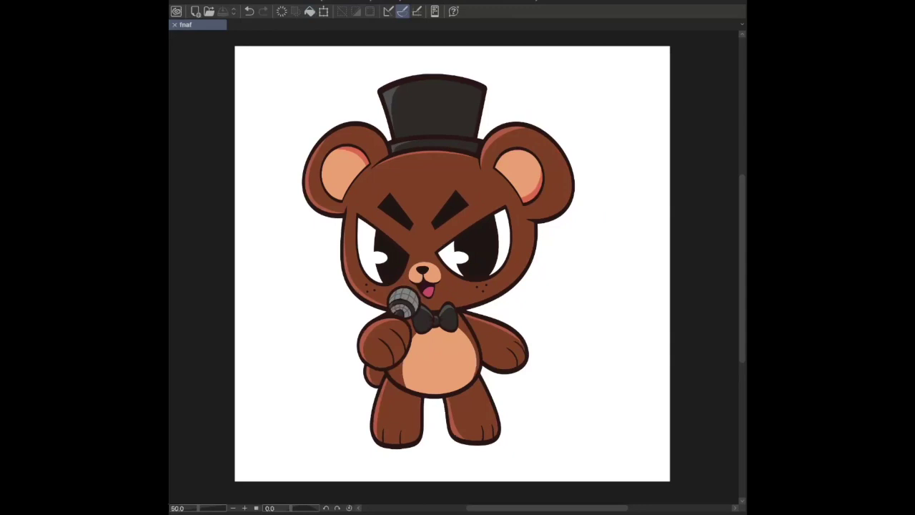